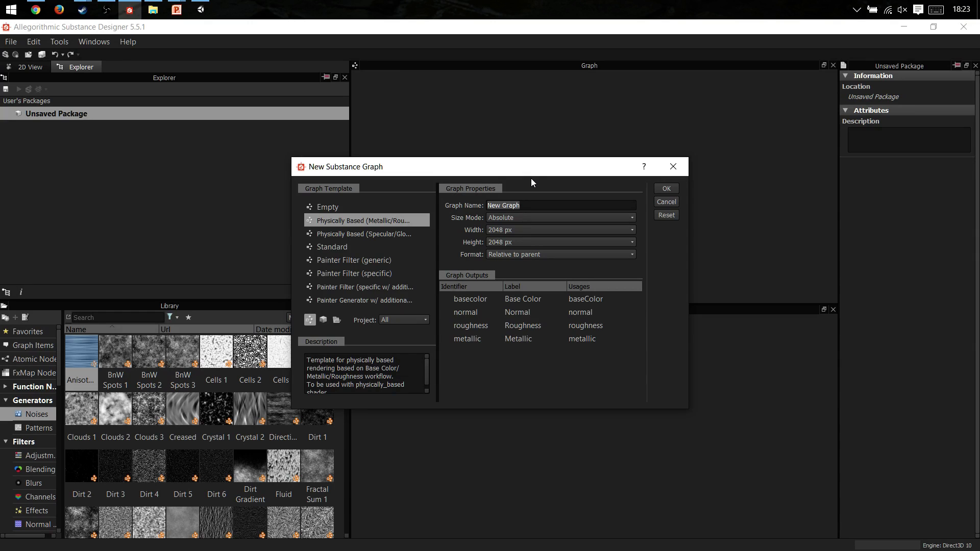
Create a Substance graph named Tiles from the Physically Based (Metallic/Roughness) template.
key("BackSpace")
type("Tl")
type("les")
key("Return")
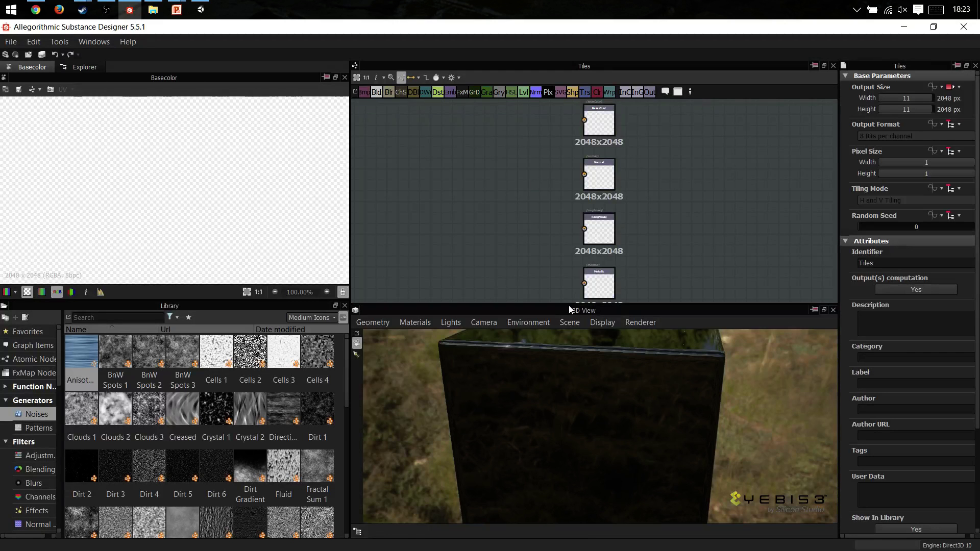
Examine the cube preview, the package explorer and the library's generator and filter categories, ending on Noises.
left_click_drag(597, 352, 576, 398)
key("f")
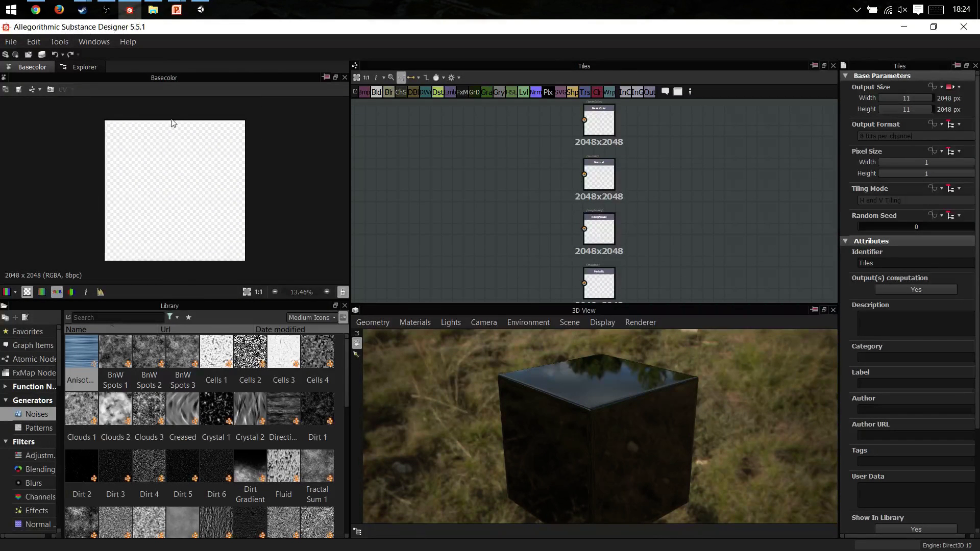
left_click(86, 67)
left_click(28, 67)
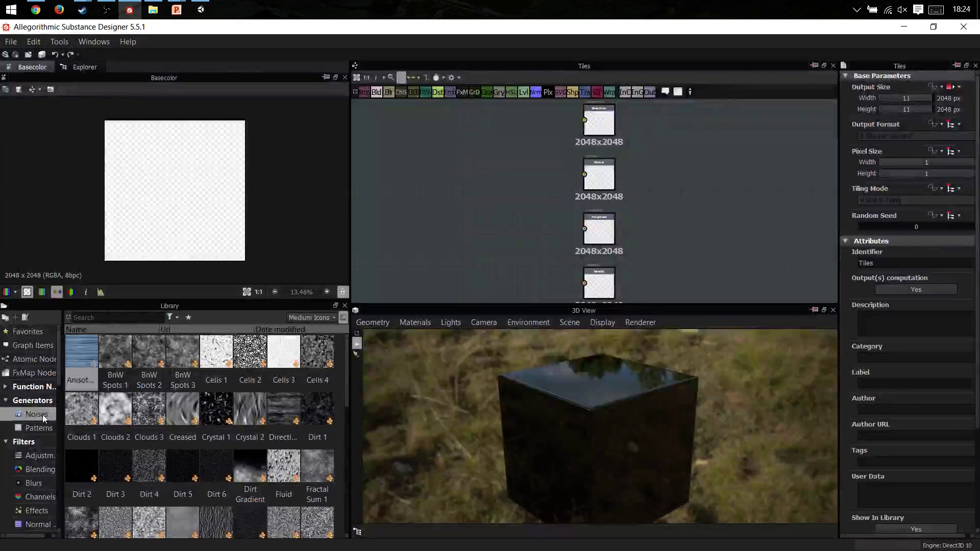
left_click(36, 427)
left_click(41, 469)
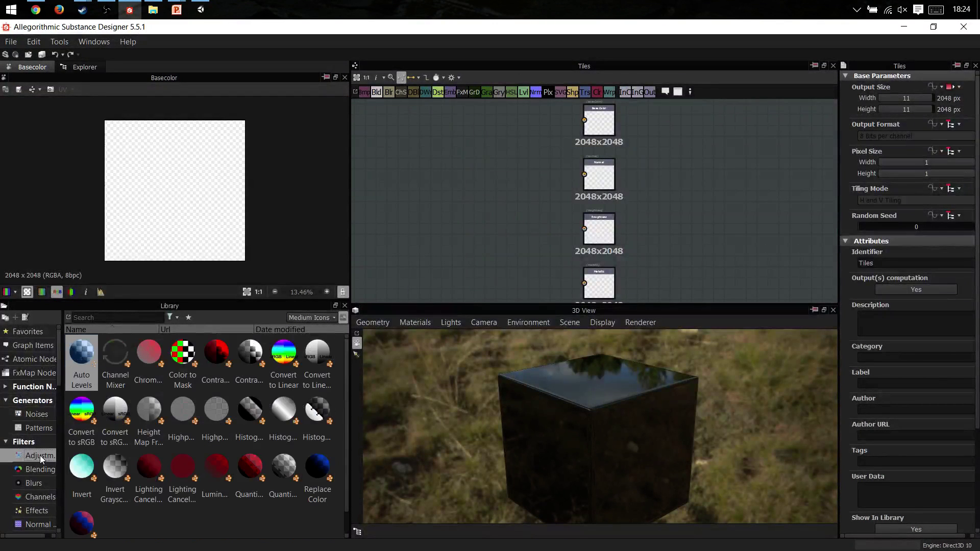
left_click(42, 485)
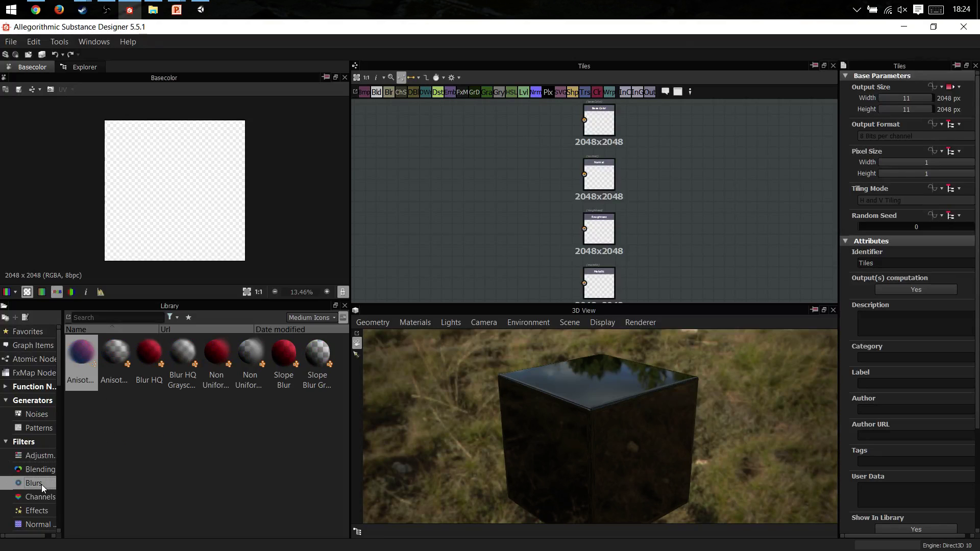
left_click(35, 414)
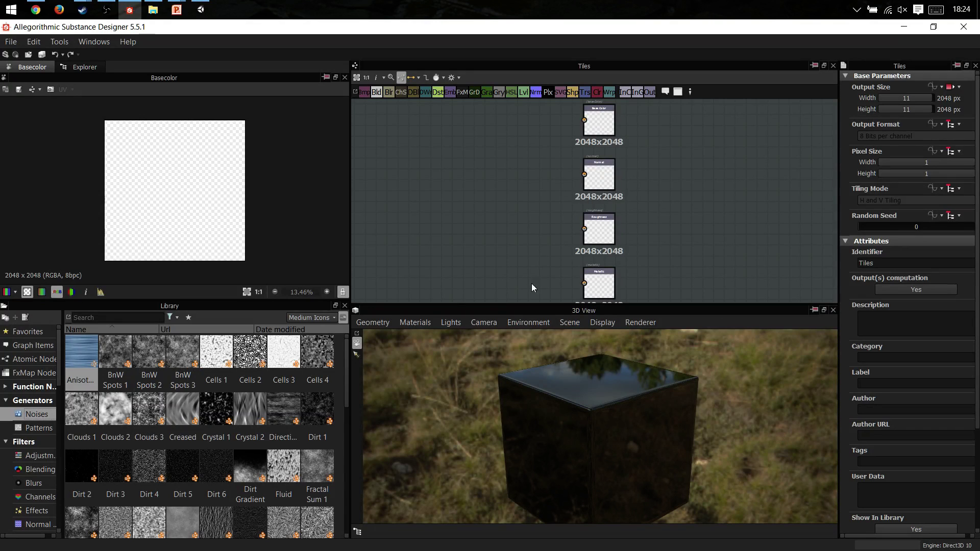
Add a Uniform Color node near the Base Color output and set its color to dark green, RGB 47, 84, 0.
middle_click_drag(522, 200, 551, 197)
scroll(551, 198, "down", 1)
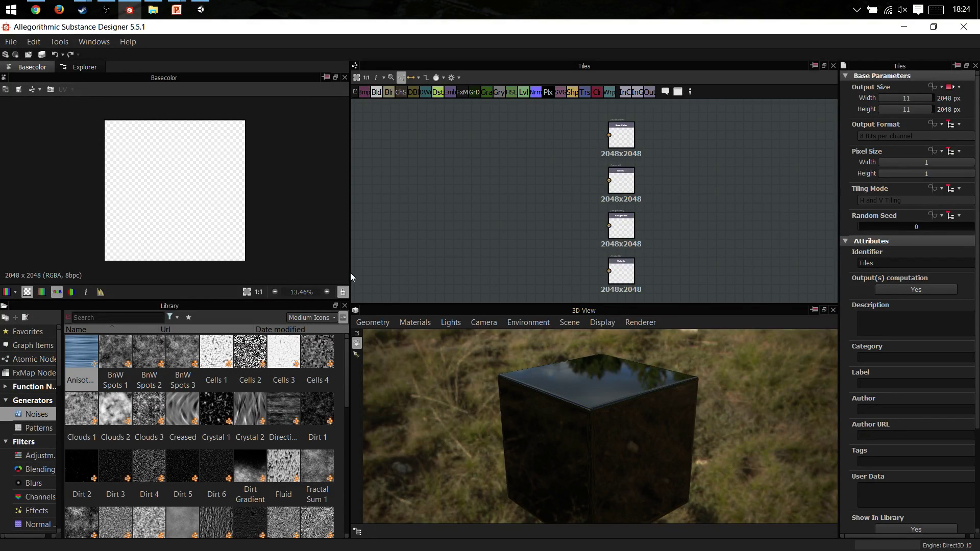
middle_click_drag(532, 139, 563, 154)
right_click(524, 126)
left_click(495, 134)
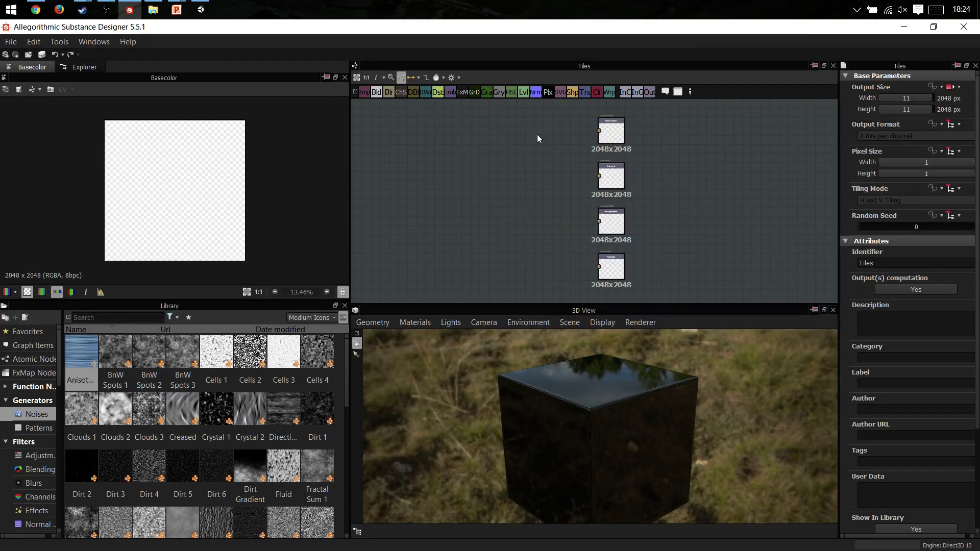
left_click_drag(592, 426, 506, 298)
right_click(494, 231)
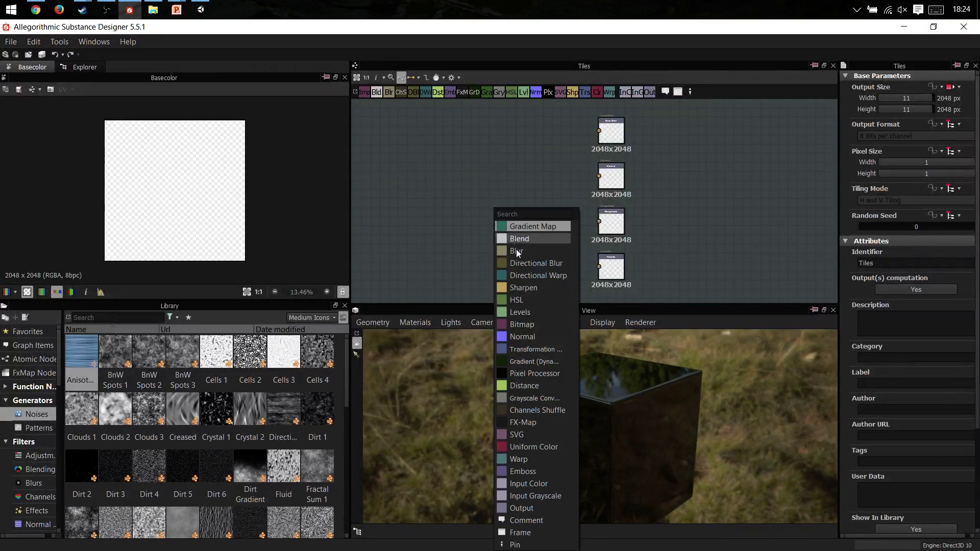
left_click(529, 450)
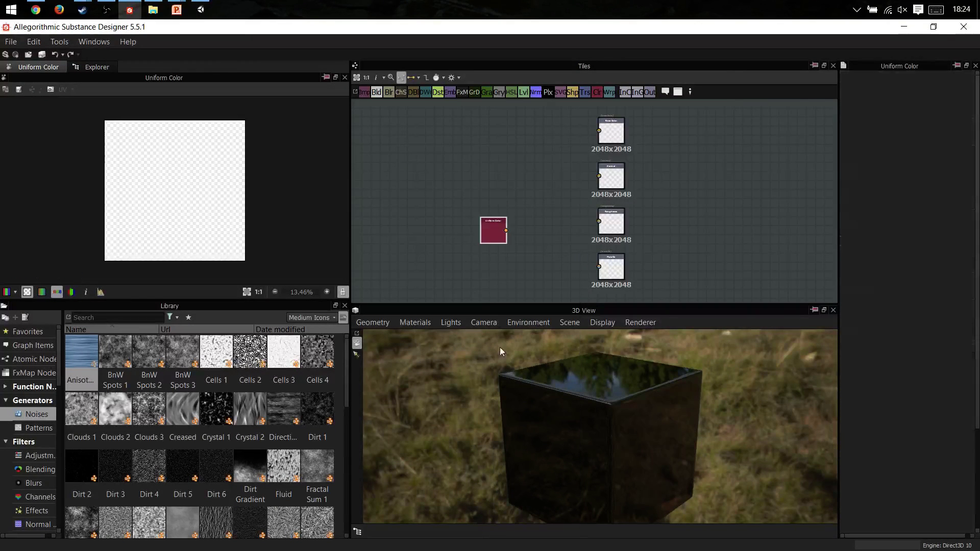
left_click_drag(491, 225, 498, 144)
mouse_move(899, 293)
left_mouse_down()
mouse_move(887, 292)
mouse_move(958, 289)
mouse_move(892, 292)
left_mouse_up()
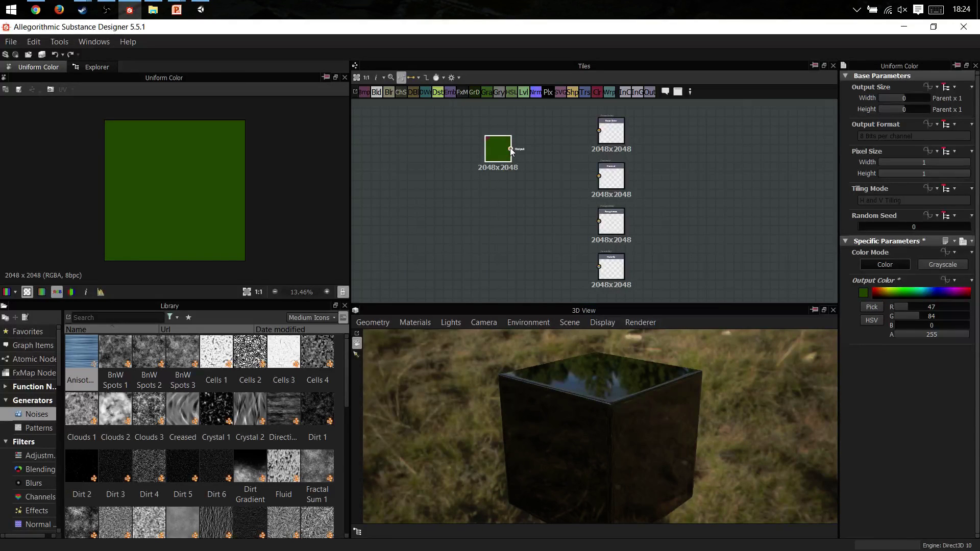
Examine the attributes of the Base Color, Normal, Roughness and Metallic output nodes.
scroll(587, 153, "up", 3)
left_click(592, 158)
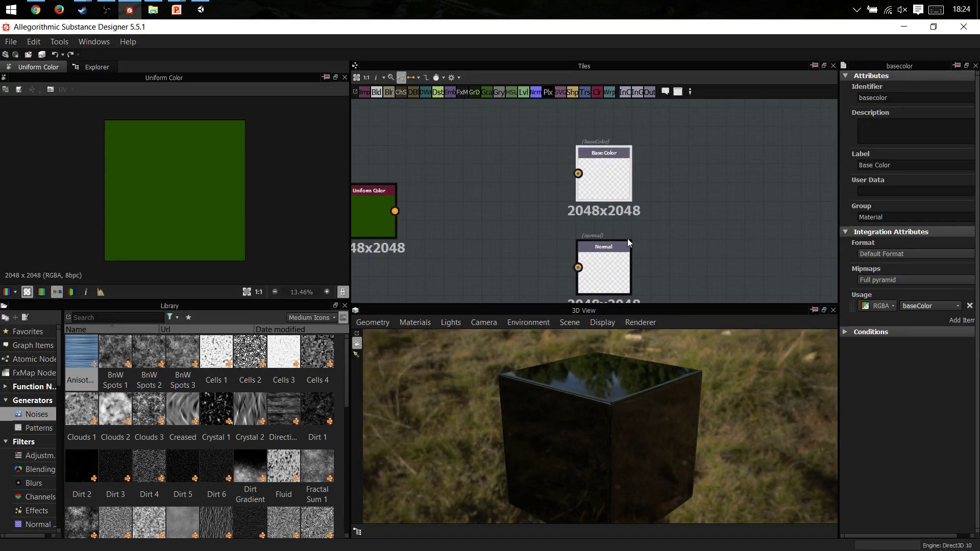
scroll(597, 150, "down", 2)
scroll(600, 147, "up", 3)
middle_click_drag(624, 183, 622, 94)
left_click(618, 194)
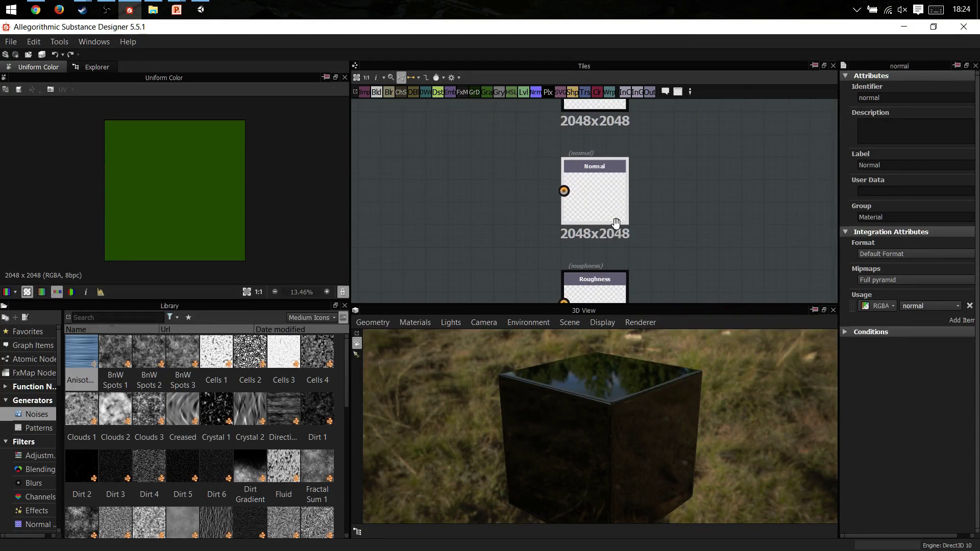
middle_click_drag(619, 243, 615, 153)
middle_click_drag(614, 220, 628, 129)
left_click(611, 204)
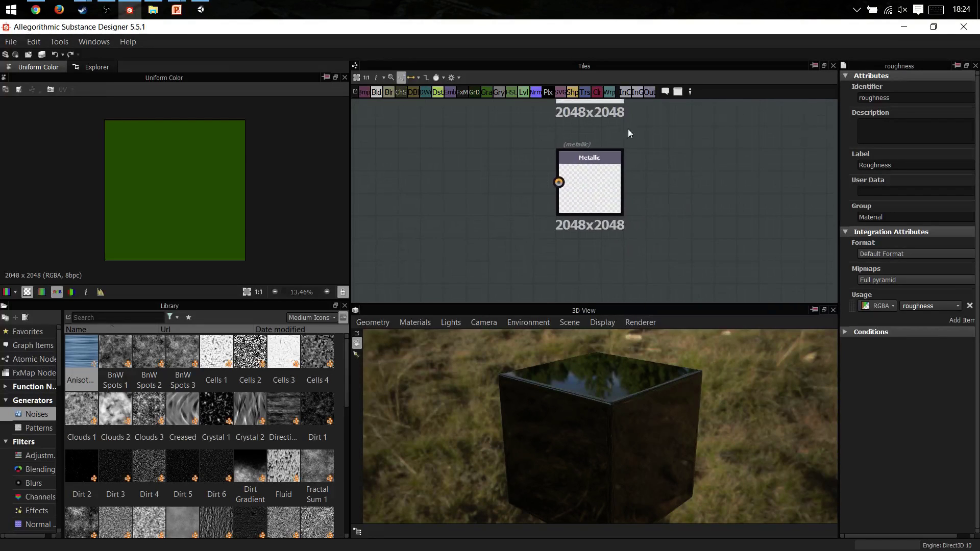
left_click(608, 174)
scroll(596, 166, "down", 2)
middle_click_drag(514, 152, 562, 289)
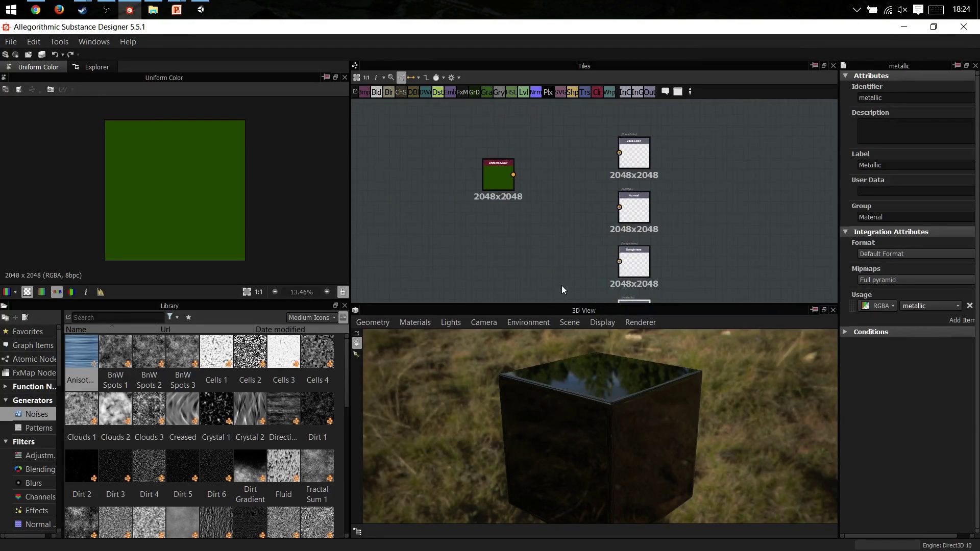
Connect the green Uniform Color node to the Base Color output and align the two nodes.
left_click_drag(514, 174, 623, 160)
left_click_drag(637, 390, 666, 368)
left_click_drag(498, 171, 491, 161)
Add a second Uniform Color node in Grayscale mode and connect it to the Roughness output.
left_click(471, 204)
key("space")
type("unif")
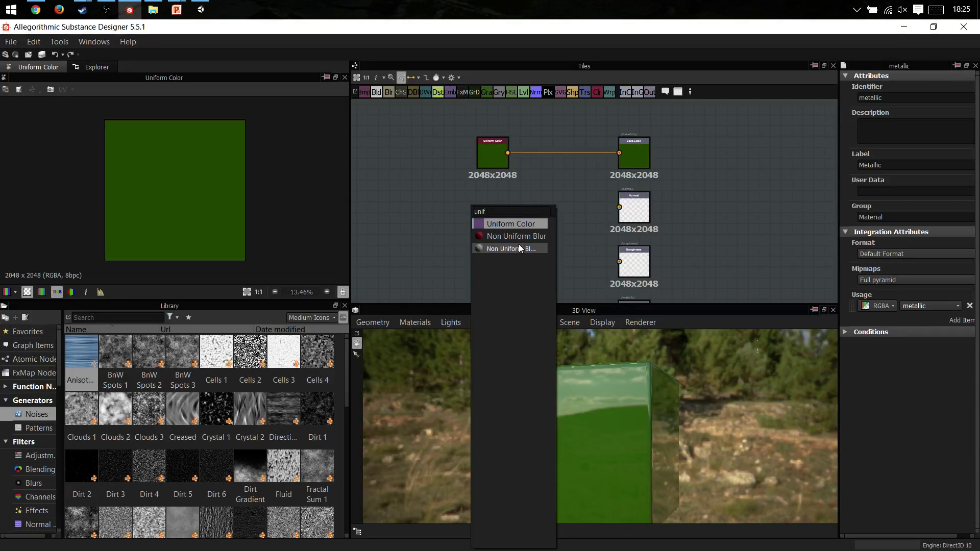
left_click(516, 227)
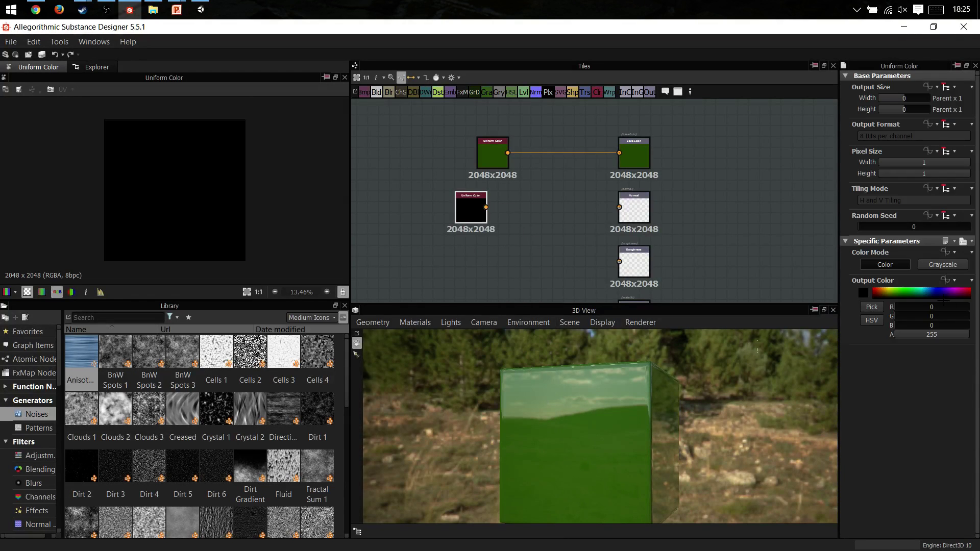
left_click(938, 266)
middle_click_drag(514, 230, 509, 179)
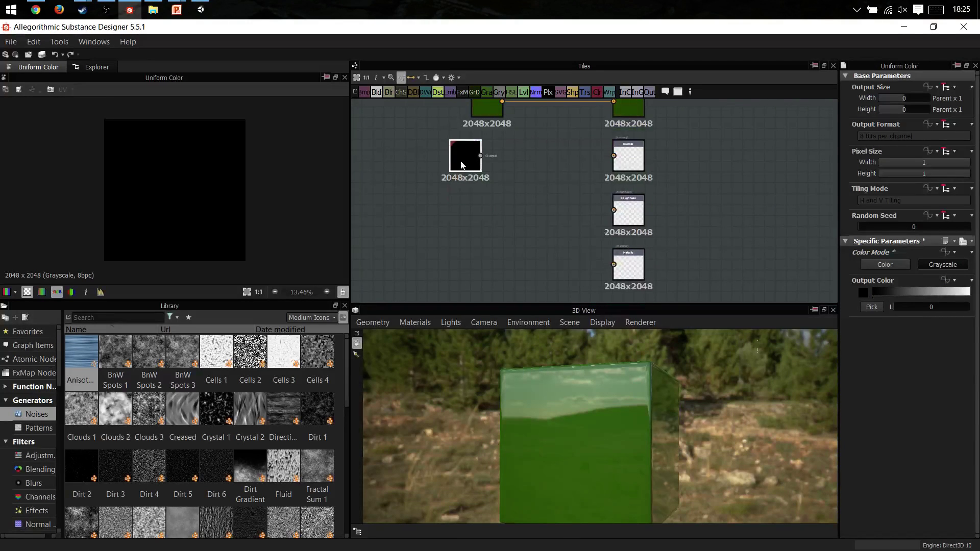
left_click_drag(461, 165, 498, 218)
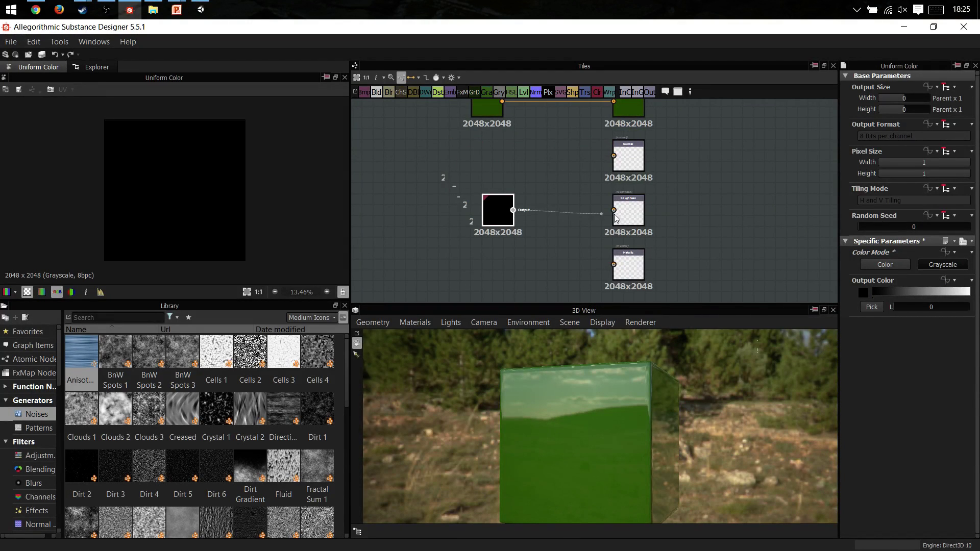
left_click_drag(615, 218, 614, 211)
left_click_drag(667, 381, 615, 367)
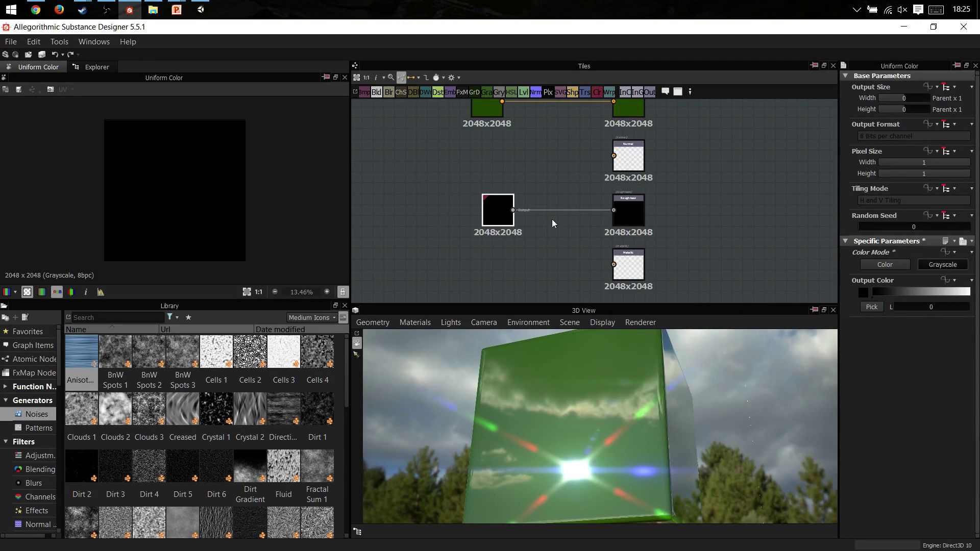
Test the roughness node's output color at 255 on the cube and set it to 74.
left_click_drag(874, 293, 976, 300)
left_click_drag(682, 380, 625, 447)
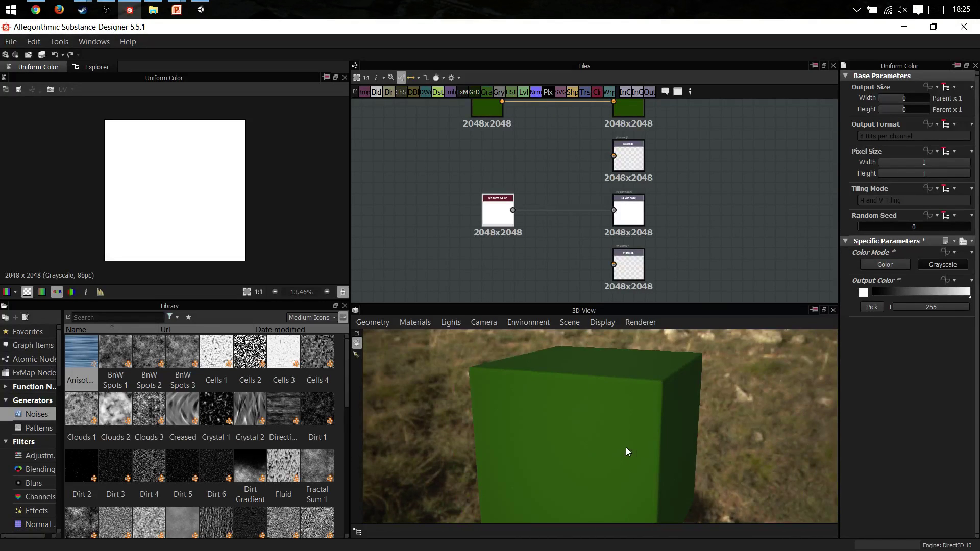
left_click_drag(966, 307, 913, 306)
Duplicate the grayscale Uniform Color node for the Metallic output, connecting it and setting its output color to 255.
middle_click_drag(496, 229, 488, 193)
key("ctrl+d")
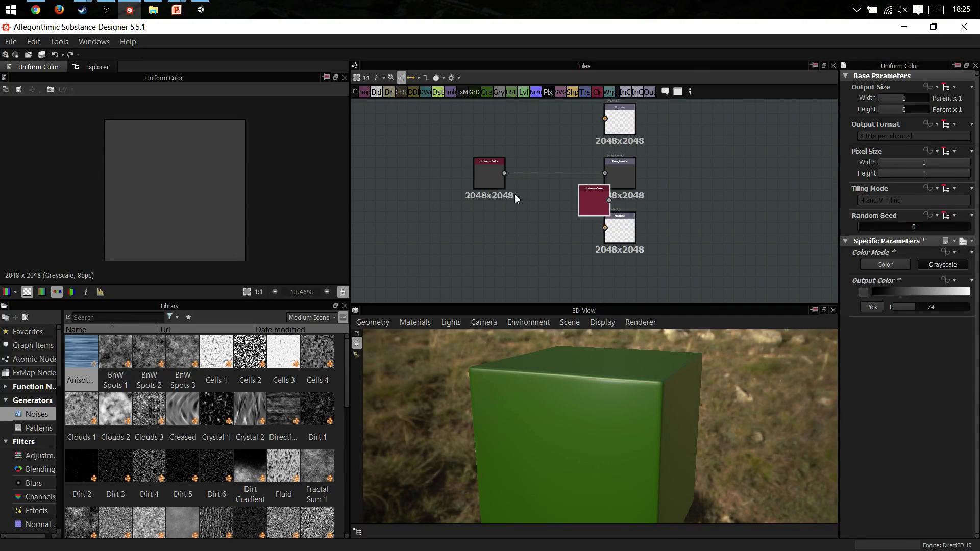
left_click_drag(590, 202, 448, 256)
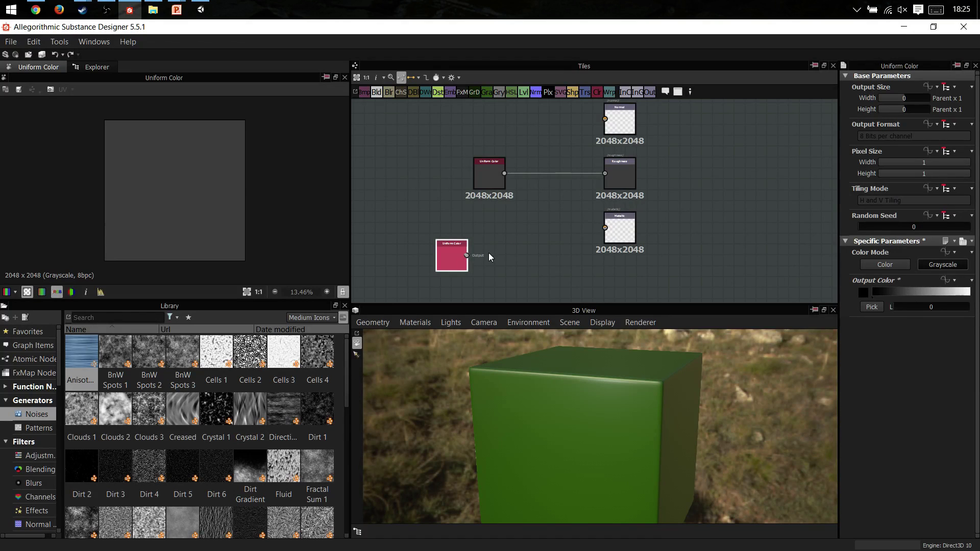
left_click_drag(608, 229, 606, 227)
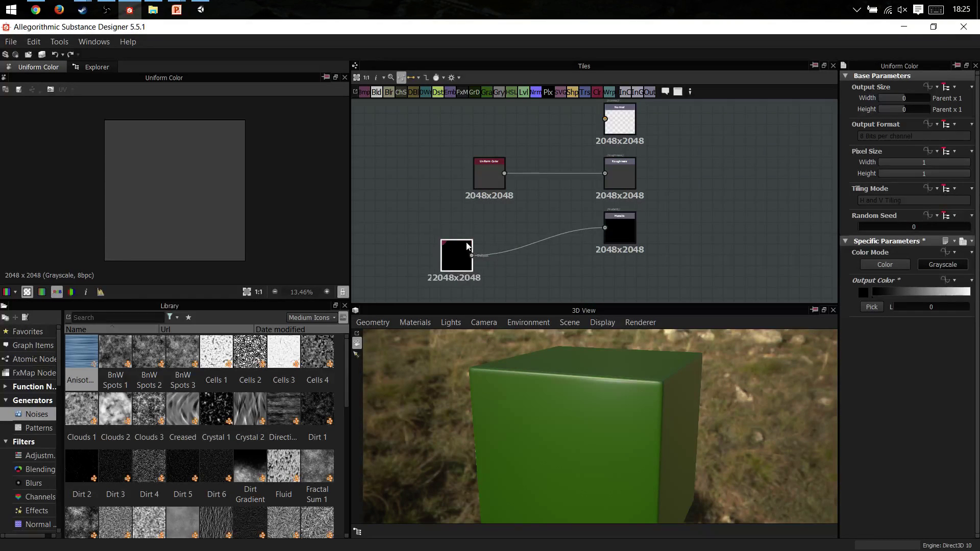
left_click_drag(452, 255, 478, 222)
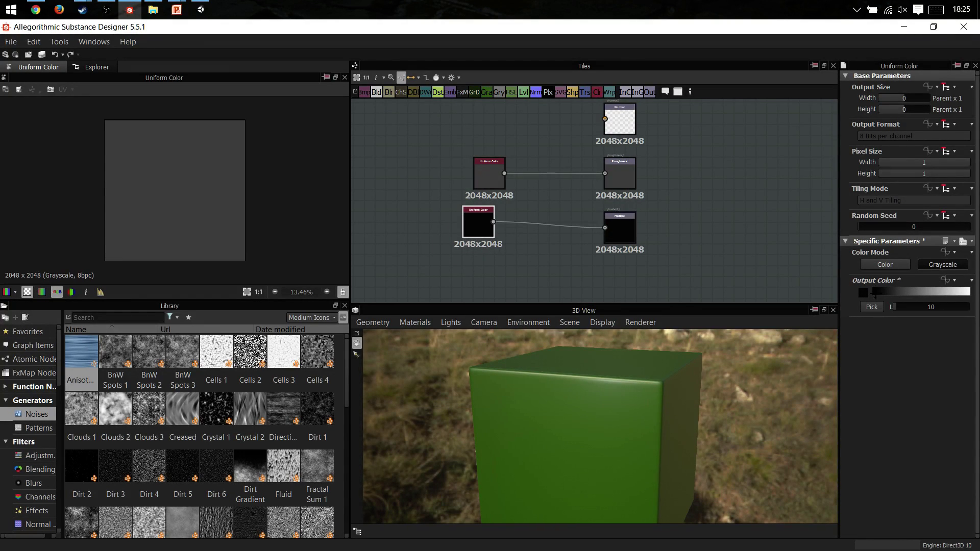
left_click_drag(878, 296, 971, 303)
left_click_drag(578, 425, 593, 379)
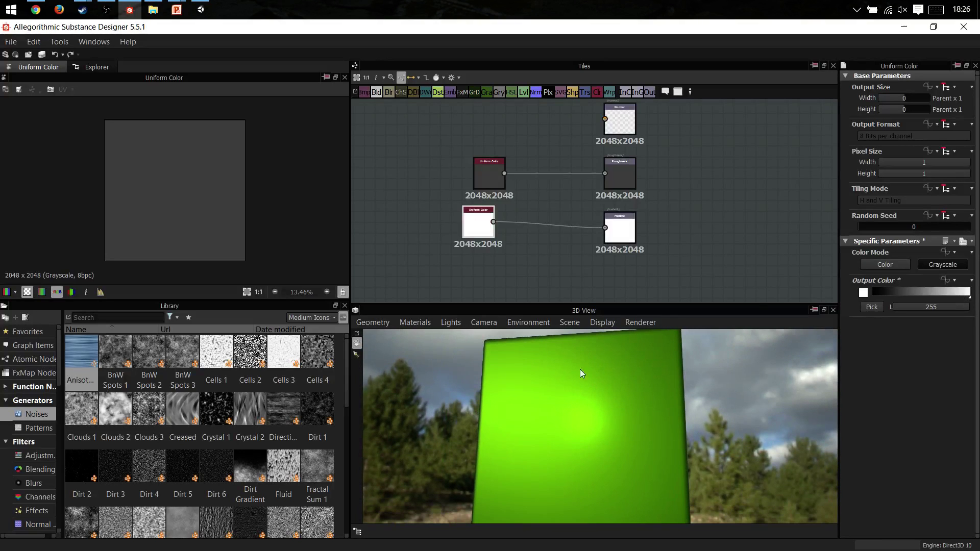
Change the base color node to neutral gray, RGB 156, 156, 156, and inspect the metallic look on the cube.
middle_click_drag(516, 172, 530, 243)
left_click(500, 130)
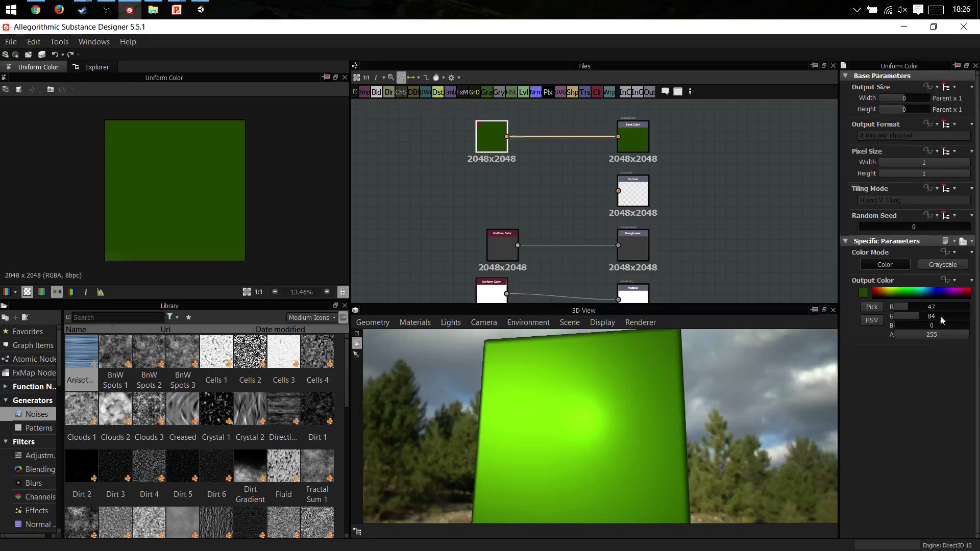
left_click(864, 292)
left_click(815, 302)
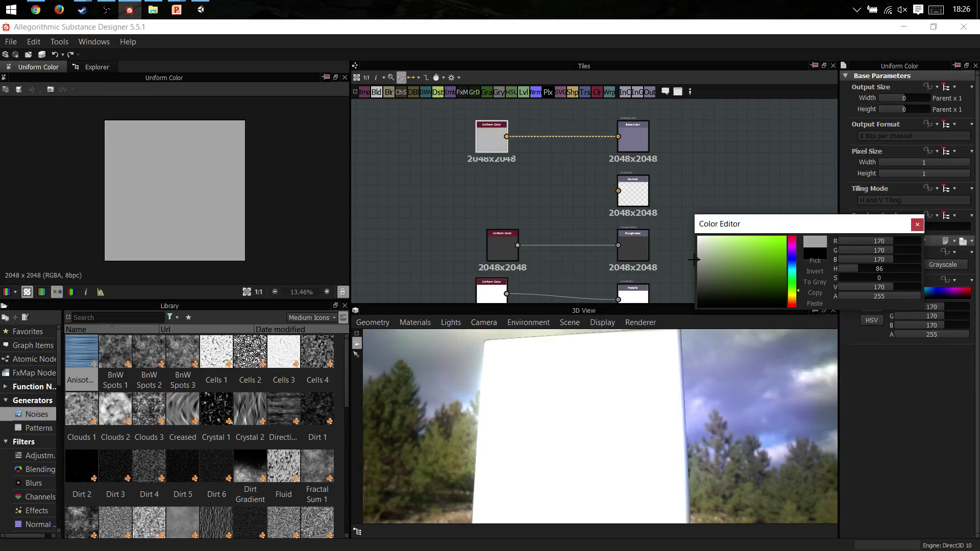
left_click_drag(699, 377, 596, 403)
scroll(594, 403, "down", 3)
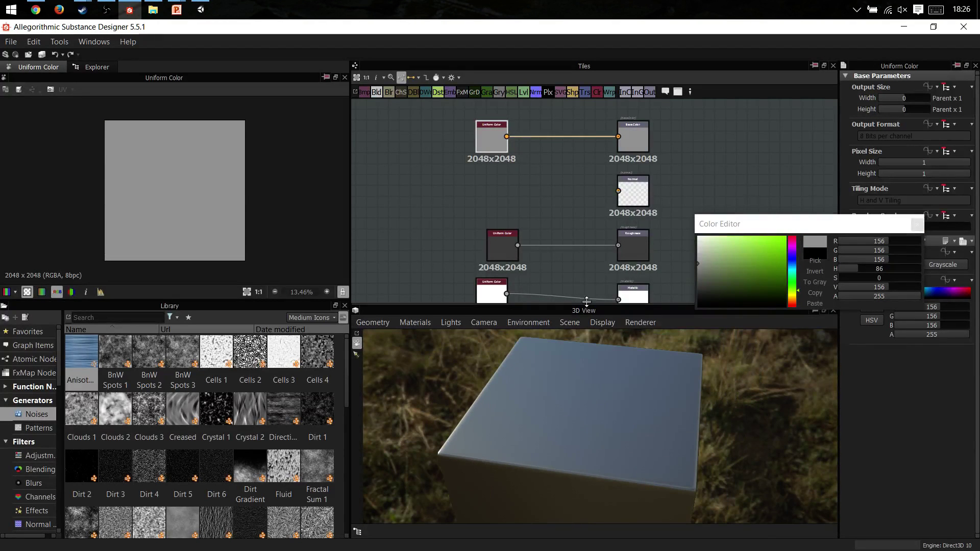
left_click_drag(587, 305, 621, 265)
left_click(917, 224)
left_click_drag(510, 388, 607, 381)
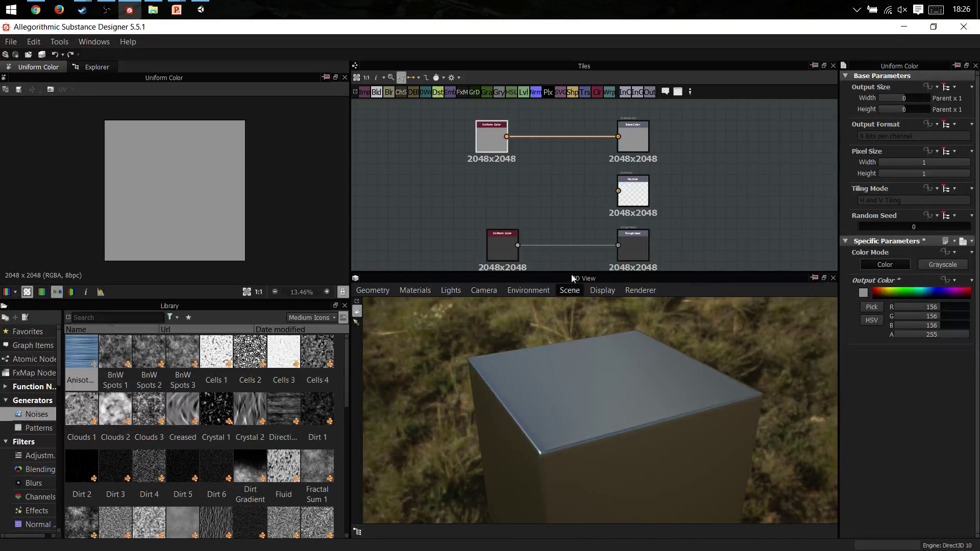
left_click_drag(571, 275, 571, 298)
Add a BnW Spots 2 noise node to the graph on the row of the Normal output.
middle_click_drag(590, 216, 627, 183)
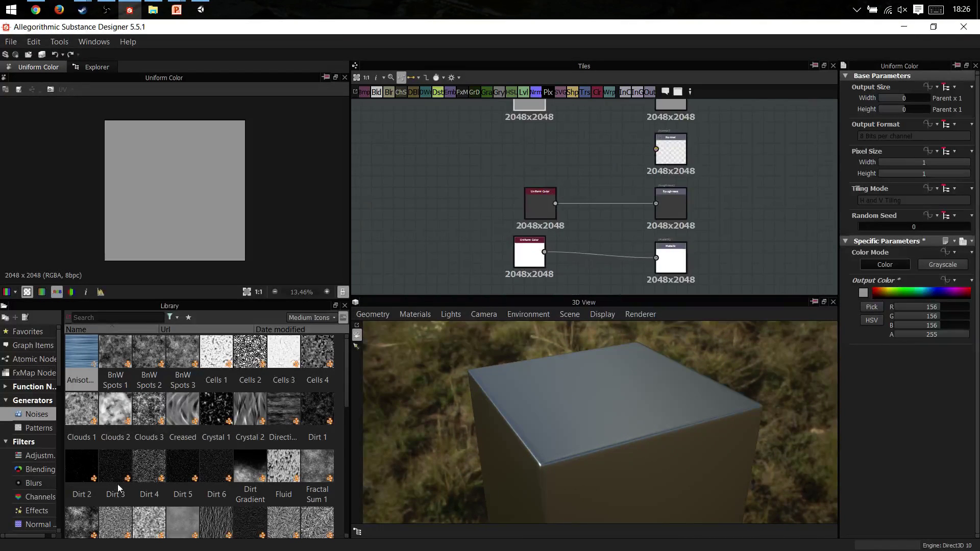
left_click_drag(149, 352, 482, 159)
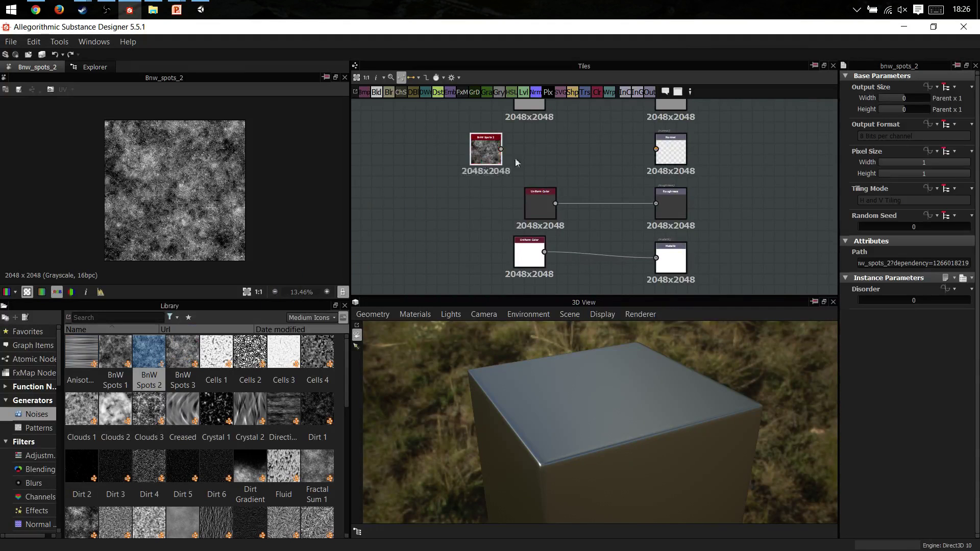
middle_click_drag(516, 162, 454, 188)
Add a Normal node fed by the BnW Spots 2 noise output.
key("space")
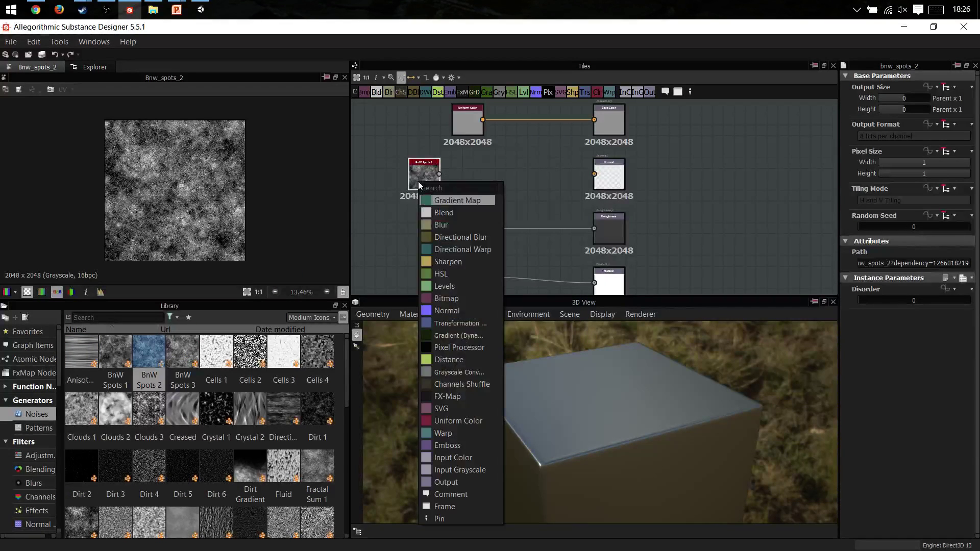
type("norm")
key("Return")
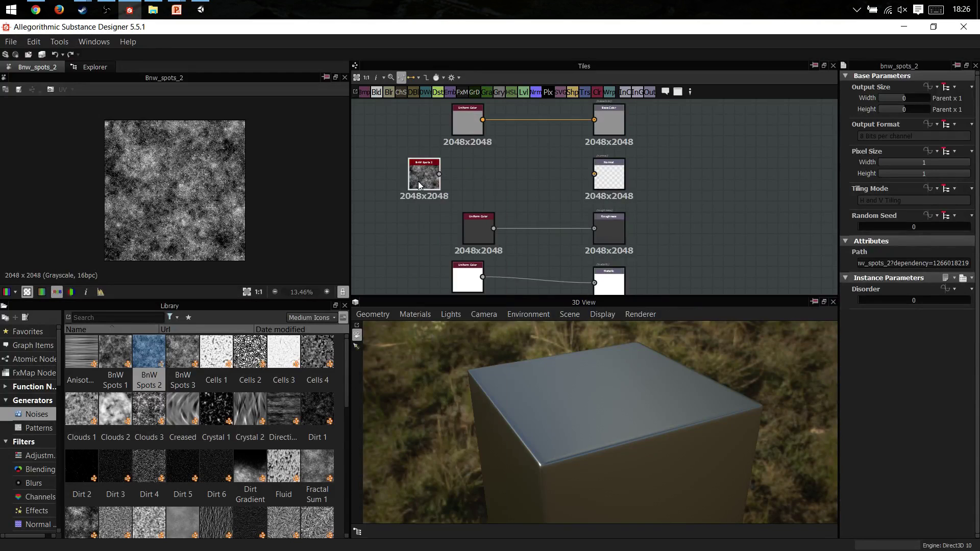
scroll(418, 182, "up", 2)
left_click(432, 181)
left_click(487, 181)
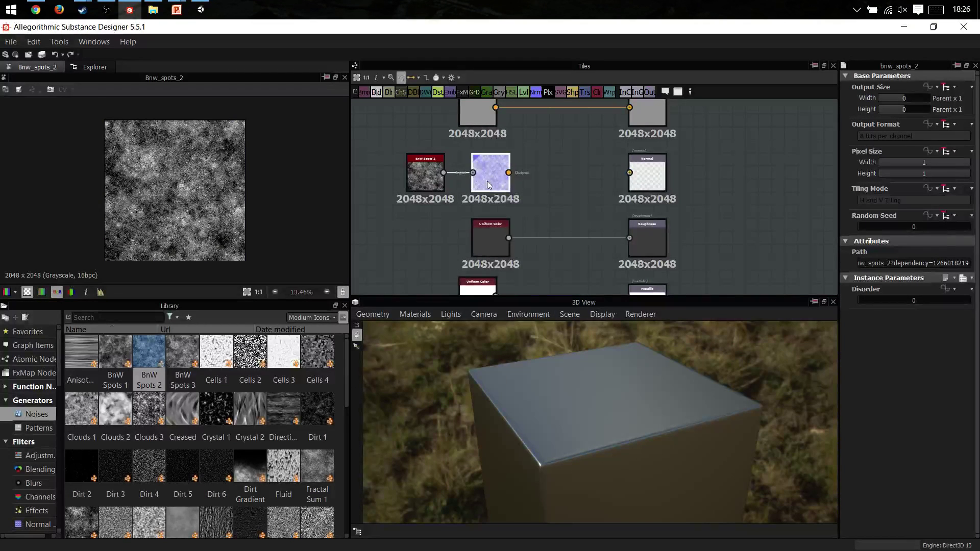
Hide the transparency checkerboard in the 2D preview and examine the Normal node's map up close.
scroll(194, 171, "up", 3)
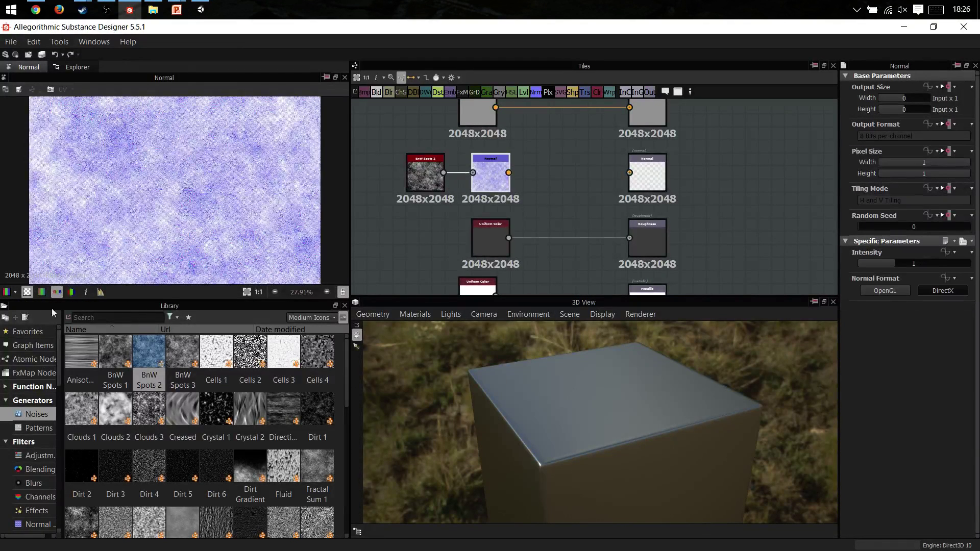
left_click(27, 292)
scroll(147, 201, "up", 7)
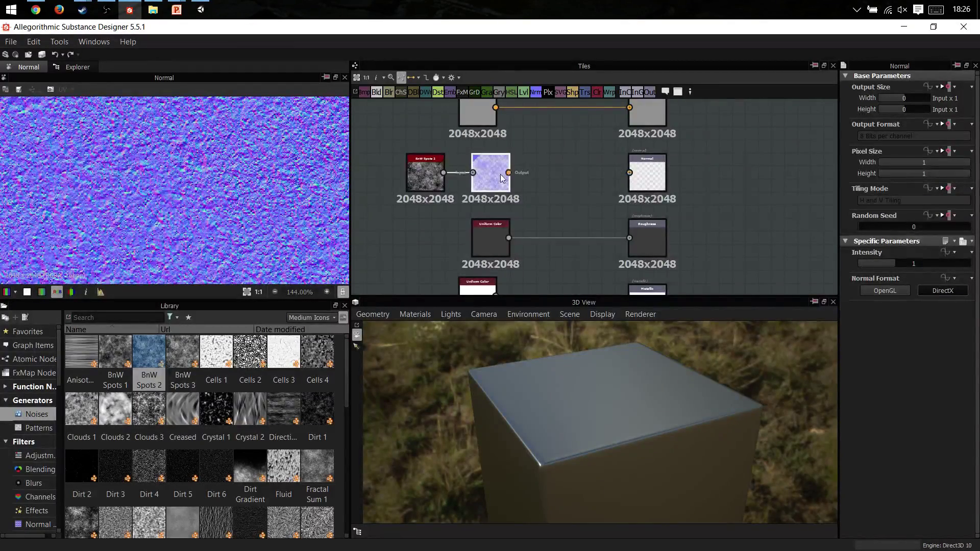
Connect the Normal node to the Normal output and inspect the bumpy surface on the cube.
left_click_drag(539, 175, 632, 176)
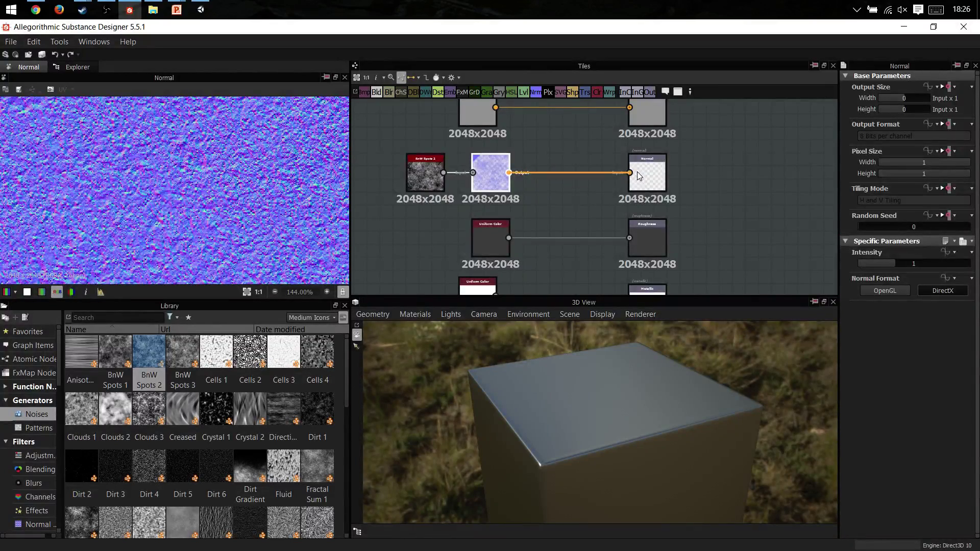
scroll(616, 388, "up", 5)
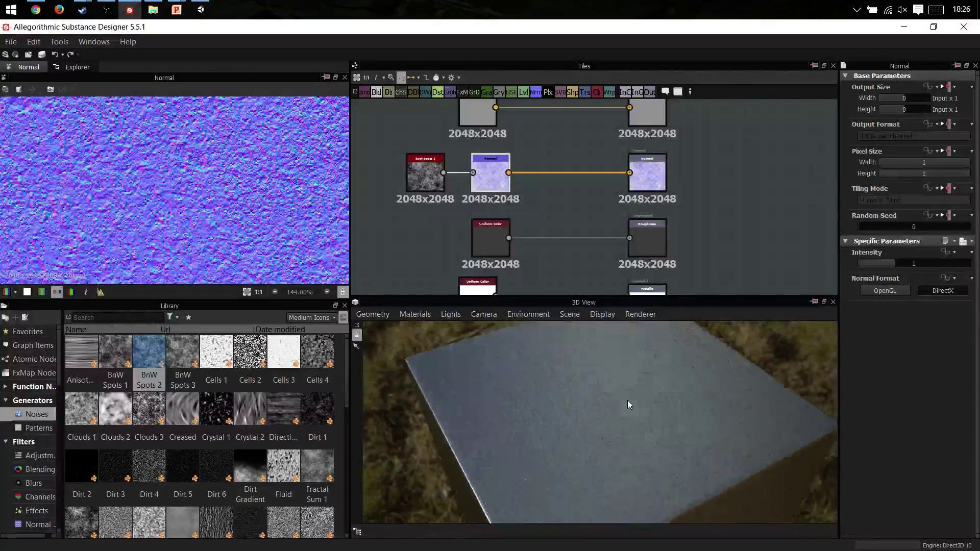
left_click_drag(589, 401, 675, 323)
scroll(653, 388, "up", 3)
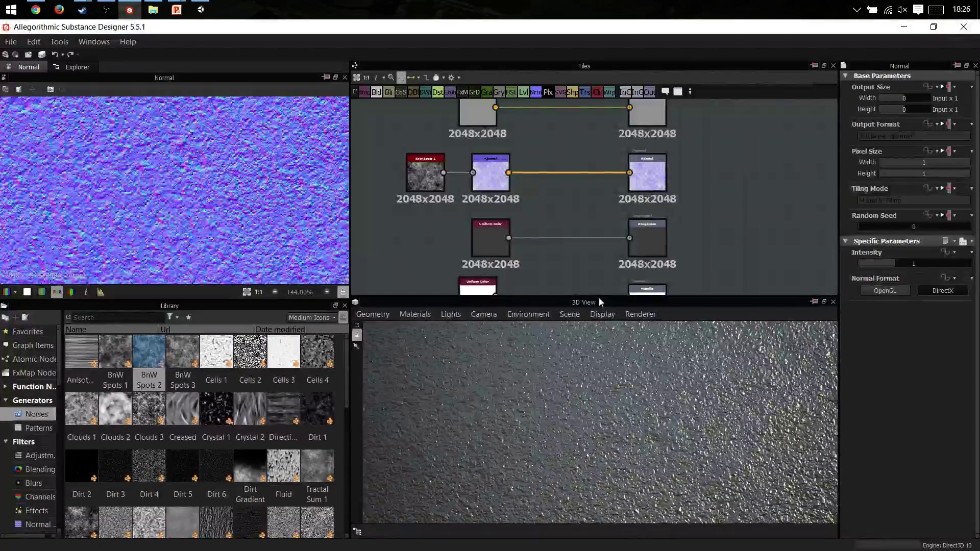
Show the Patterns generators in the library and delete all nodes feeding the outputs, keeping only the output nodes.
left_click_drag(599, 301, 600, 357)
key("f")
scroll(530, 235, "up", 1)
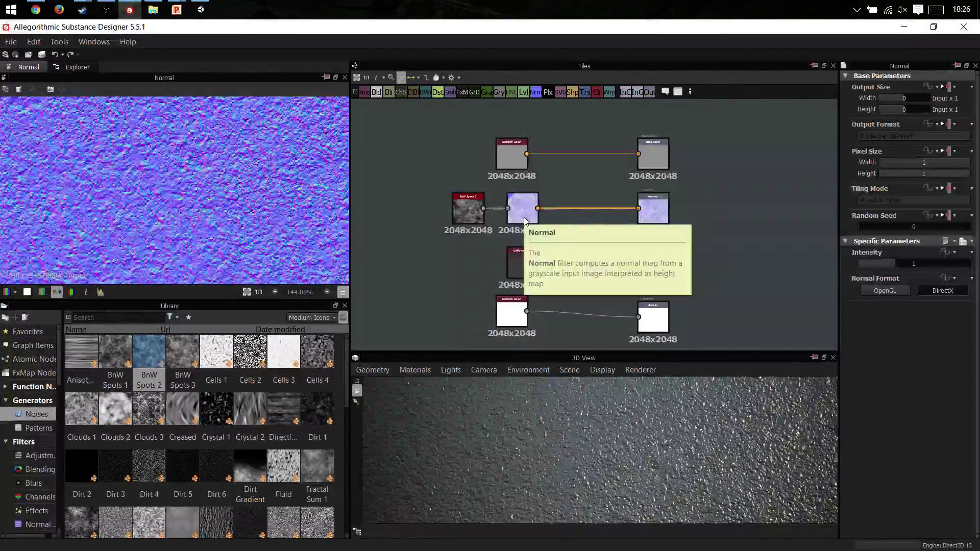
scroll(220, 364, "down", 3)
scroll(168, 385, "up", 3)
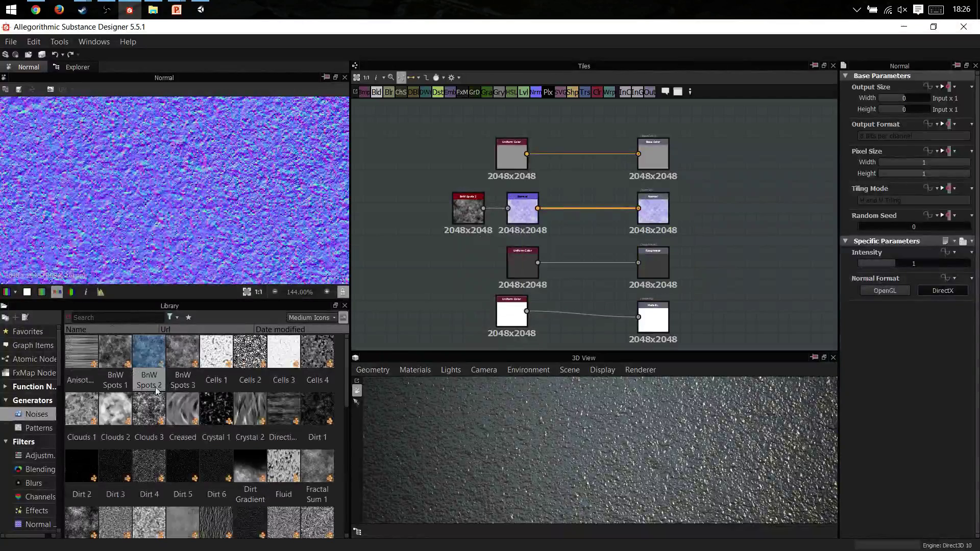
left_click(41, 428)
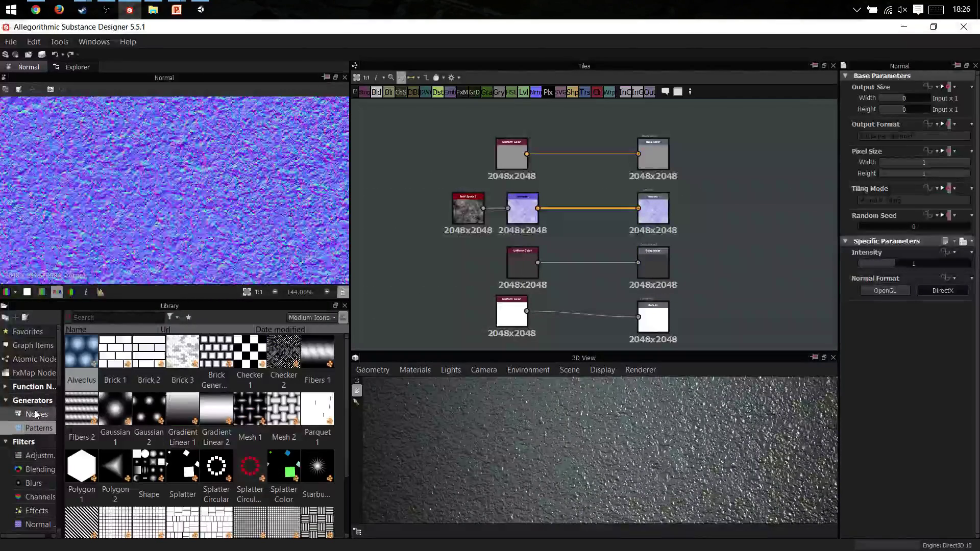
scroll(34, 416, "down", 2)
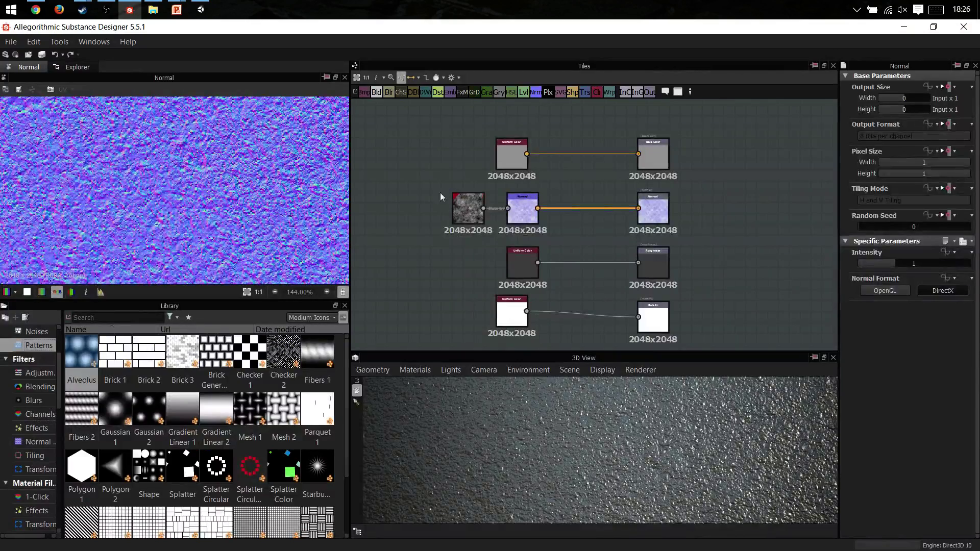
key("ctrl+a")
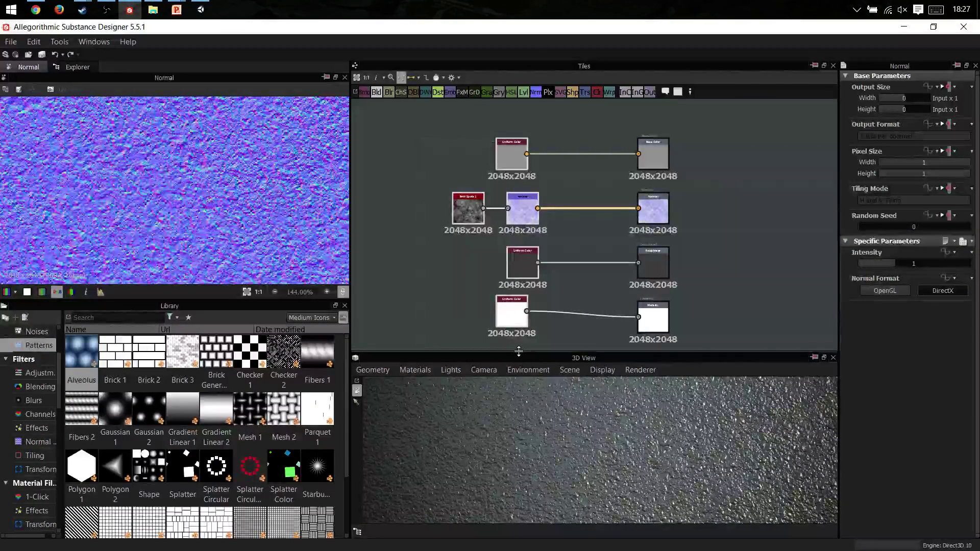
key("Delete")
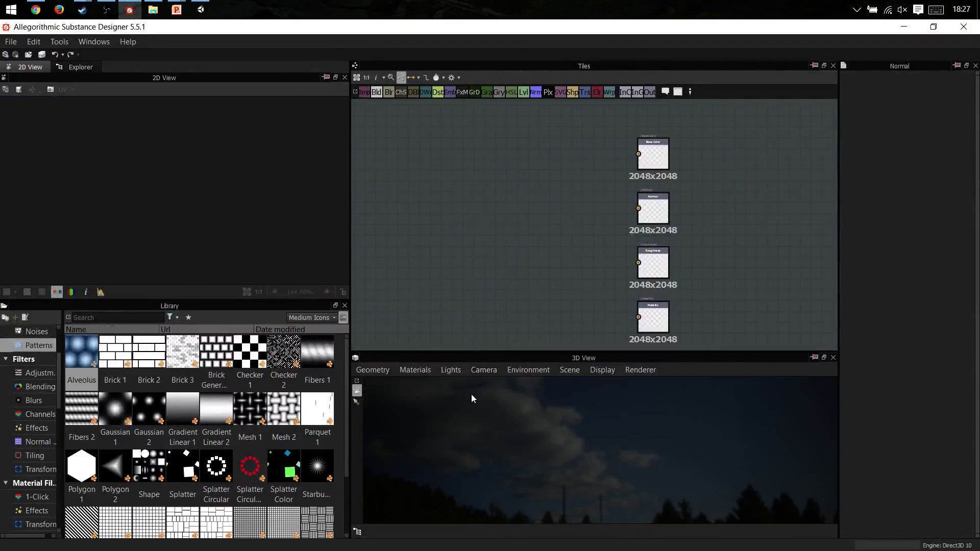
Add a Tile Generator pattern node to the graph on the row of the Base Color output.
left_click_drag(492, 352, 487, 292)
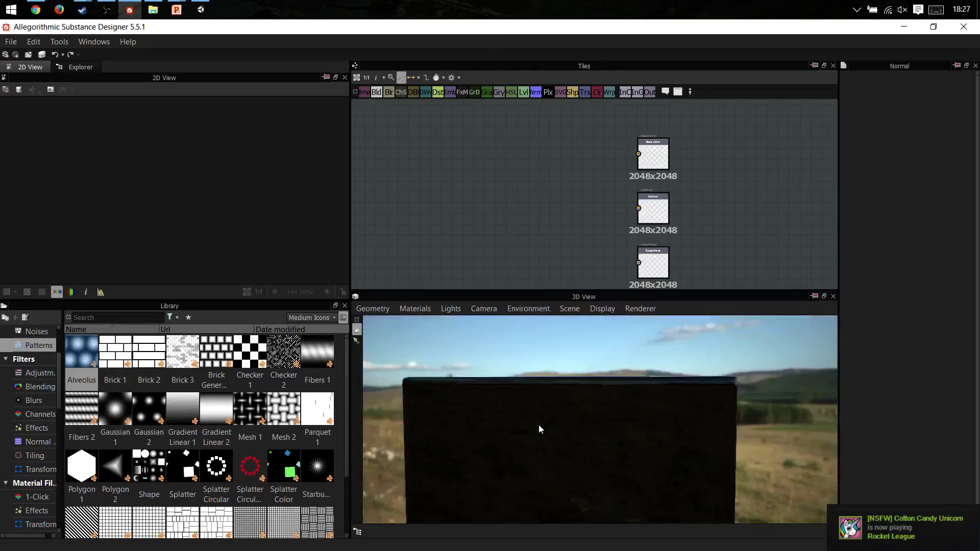
left_click_drag(518, 422, 549, 414)
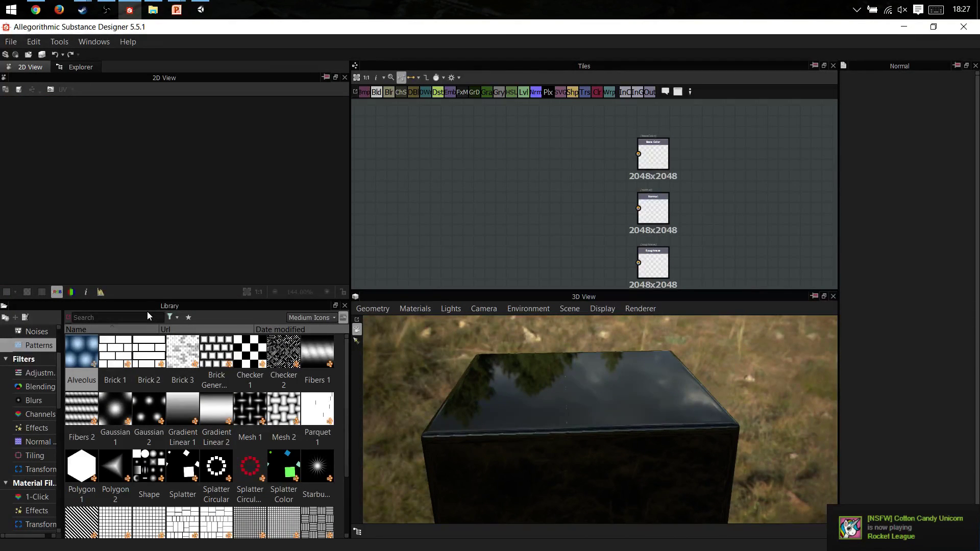
scroll(206, 415, "down", 3)
scroll(208, 434, "up", 3)
scroll(204, 418, "down", 2)
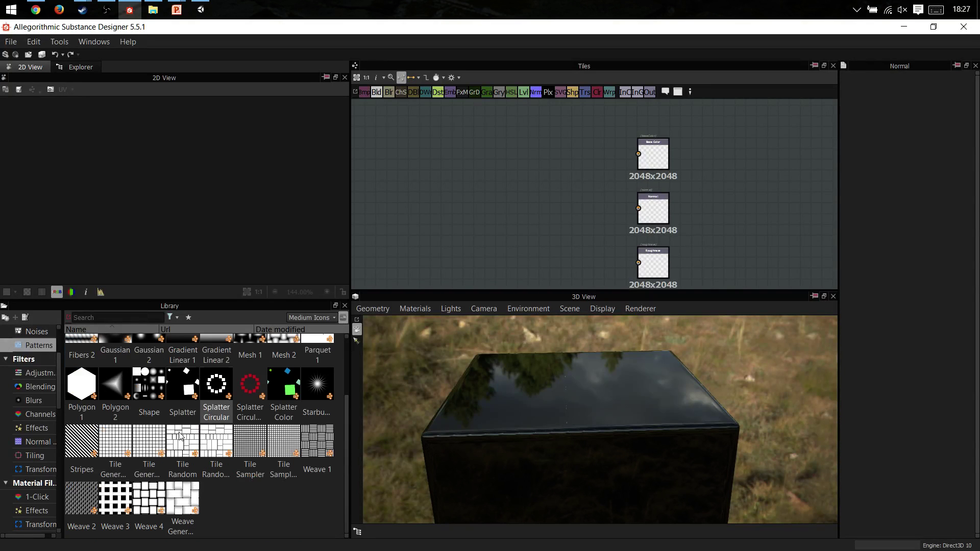
left_click_drag(115, 440, 390, 152)
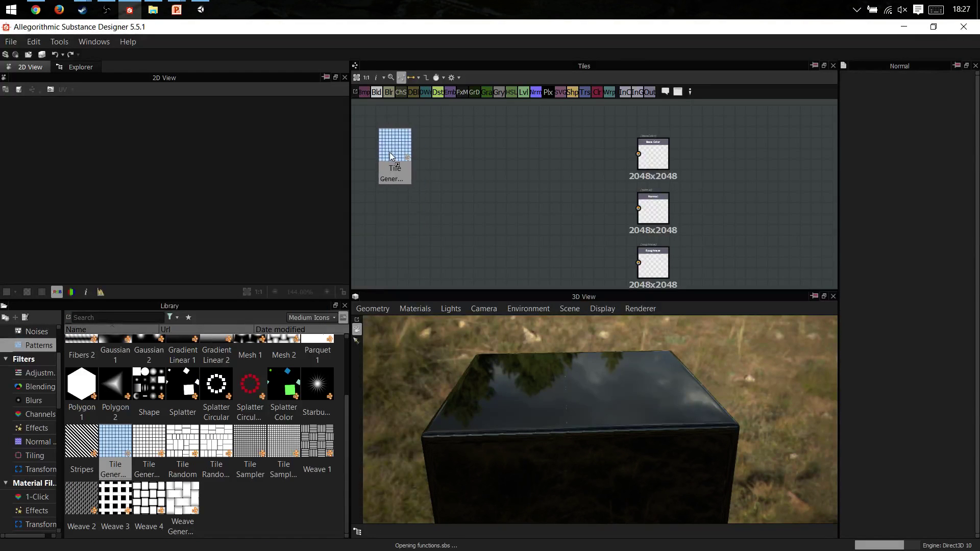
key("f")
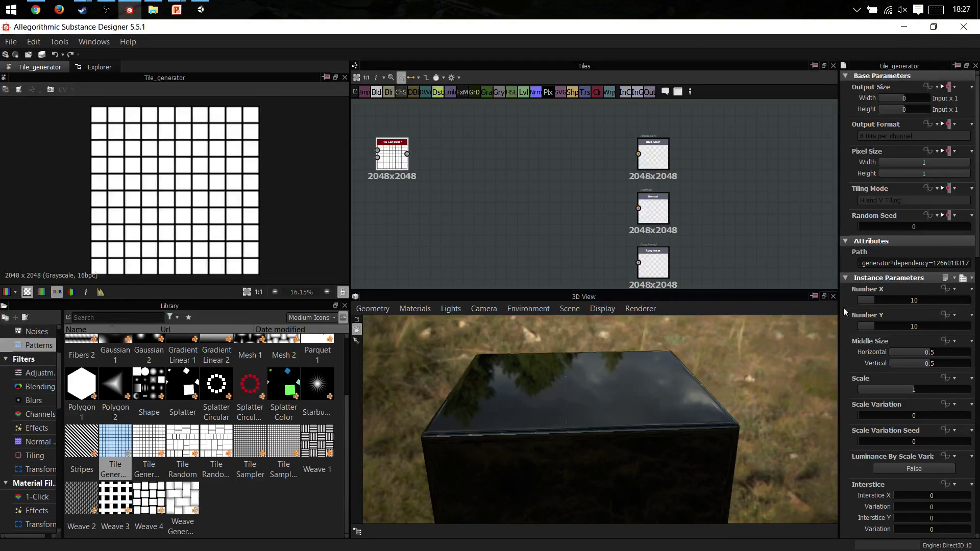
Widen the parameter area and try out the Tile Generator's Number X, Scale, Interstice X, Offset and Random Mask settings.
left_click_drag(842, 316, 764, 314)
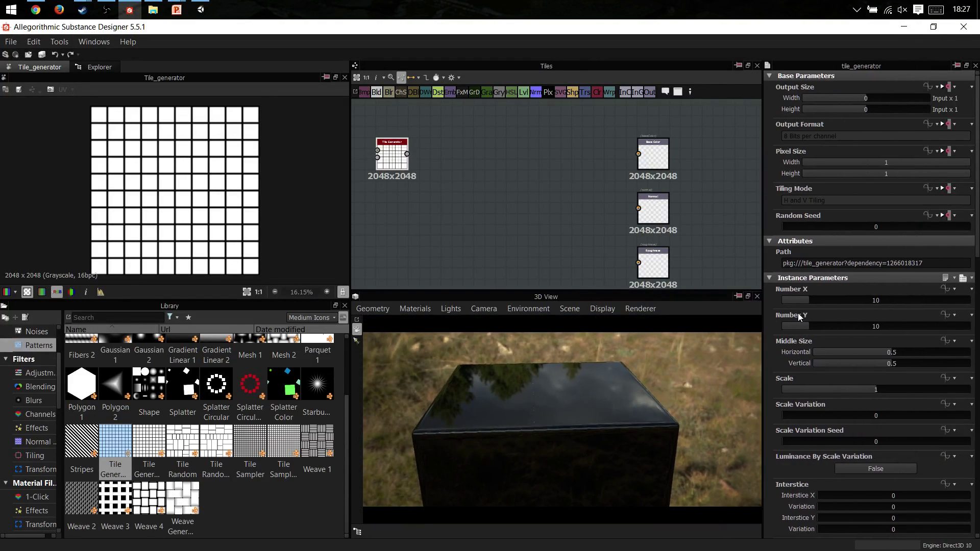
scroll(797, 305, "down", 3)
mouse_move(806, 209)
left_mouse_down()
mouse_move(856, 212)
mouse_move(780, 214)
mouse_move(819, 222)
left_mouse_up()
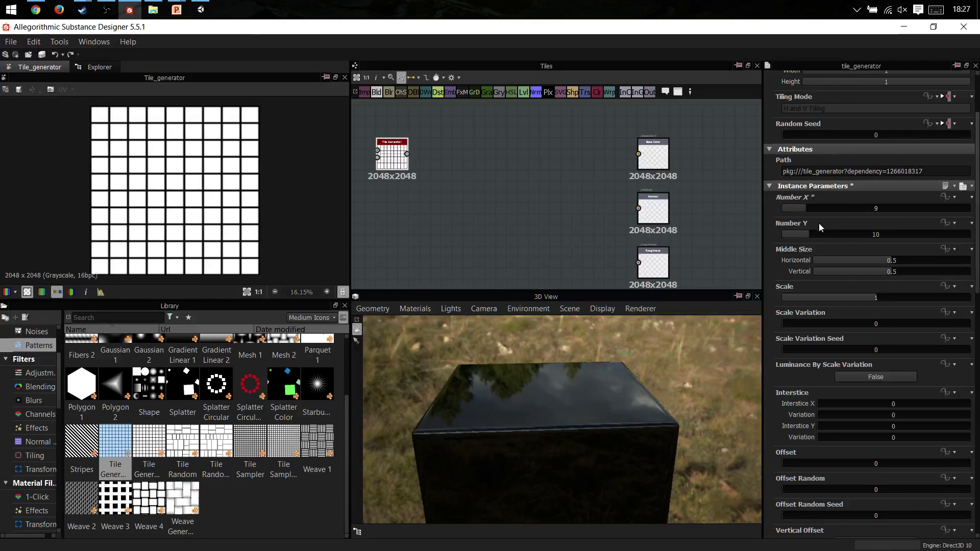
mouse_move(837, 298)
left_mouse_down()
mouse_move(787, 304)
mouse_move(909, 302)
mouse_move(823, 308)
left_mouse_up()
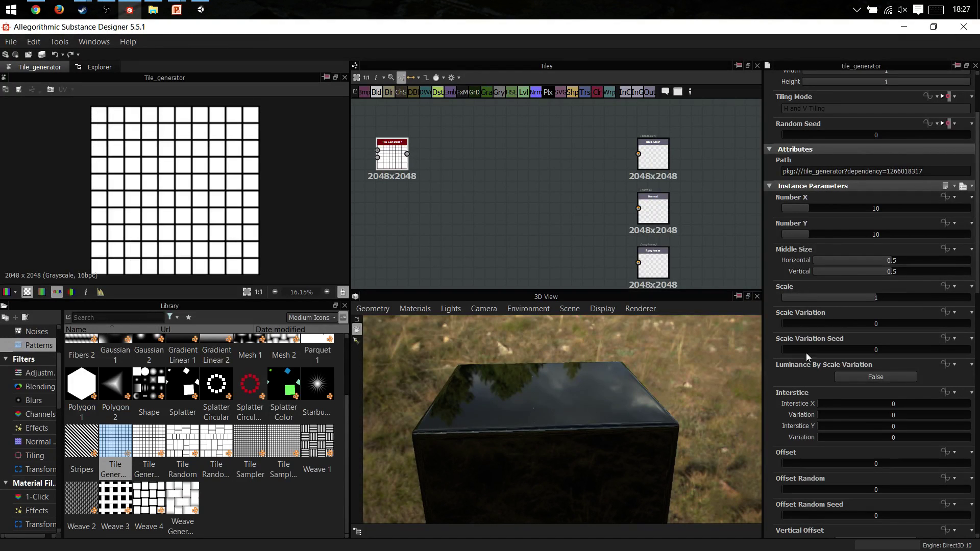
mouse_move(829, 404)
left_mouse_down()
mouse_move(945, 406)
mouse_move(816, 406)
left_mouse_up()
left_click_drag(804, 464, 888, 464)
scroll(796, 408, "down", 15)
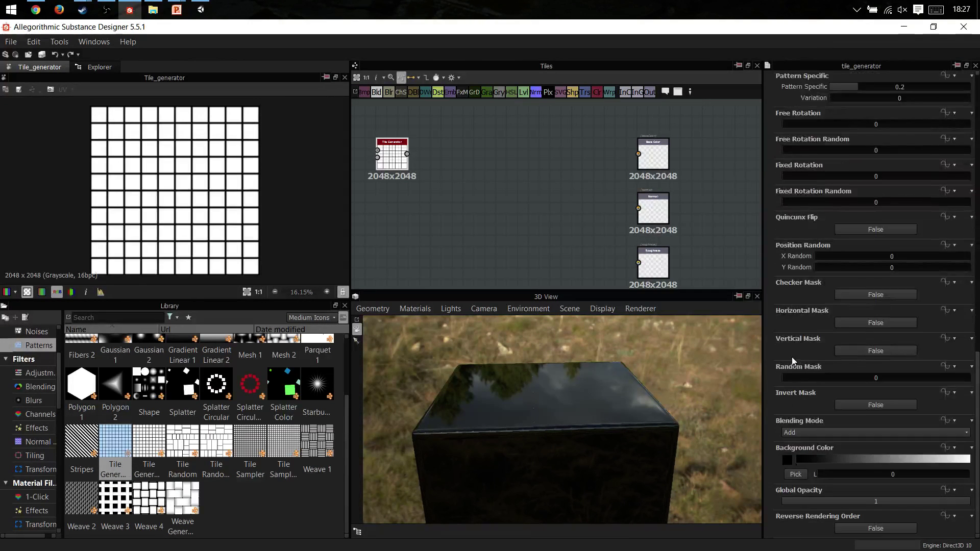
mouse_move(795, 383)
left_mouse_down()
mouse_move(868, 382)
mouse_move(789, 381)
left_mouse_up()
scroll(800, 301, "up", 1)
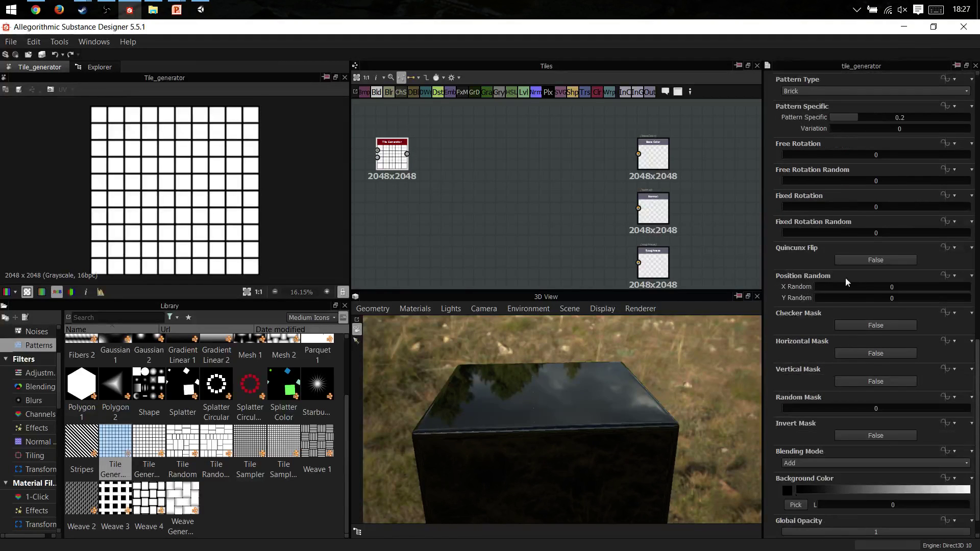
scroll(796, 357, "up", 20)
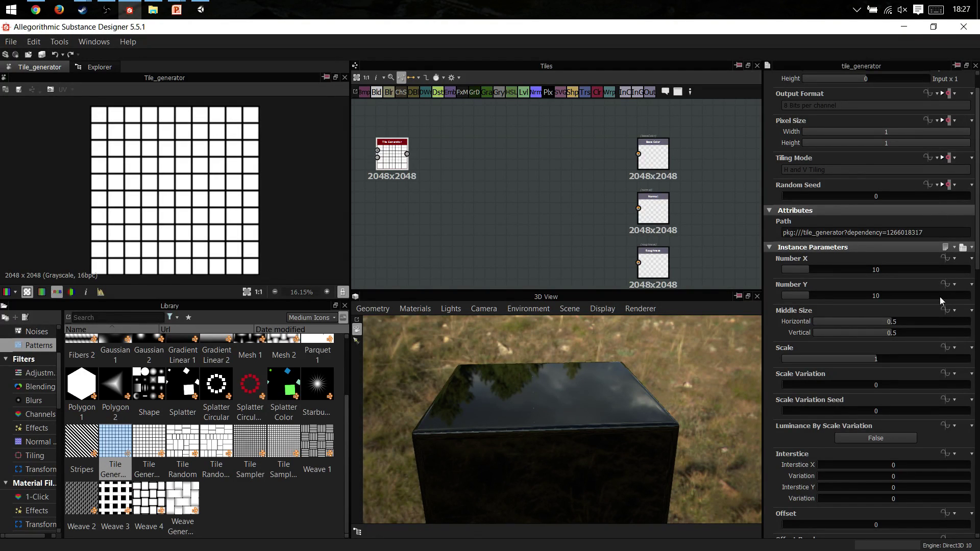
Move the Tile Generator node farther away from the output nodes to make room in the graph.
left_click(954, 259)
left_click(894, 256)
middle_click_drag(506, 205, 538, 221)
middle_click_drag(470, 204, 500, 221)
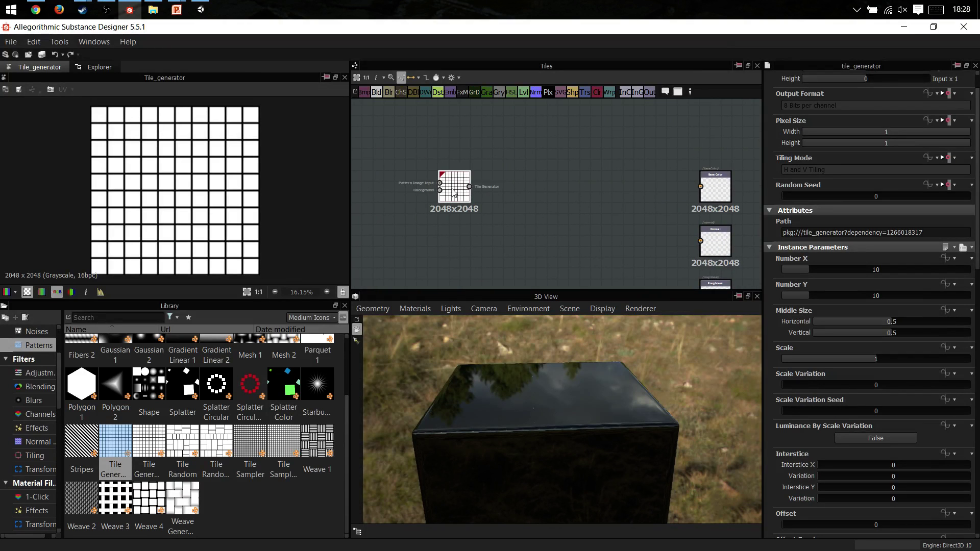
left_click_drag(453, 193, 421, 214)
scroll(510, 394, "up", 4)
left_click_drag(509, 394, 503, 431)
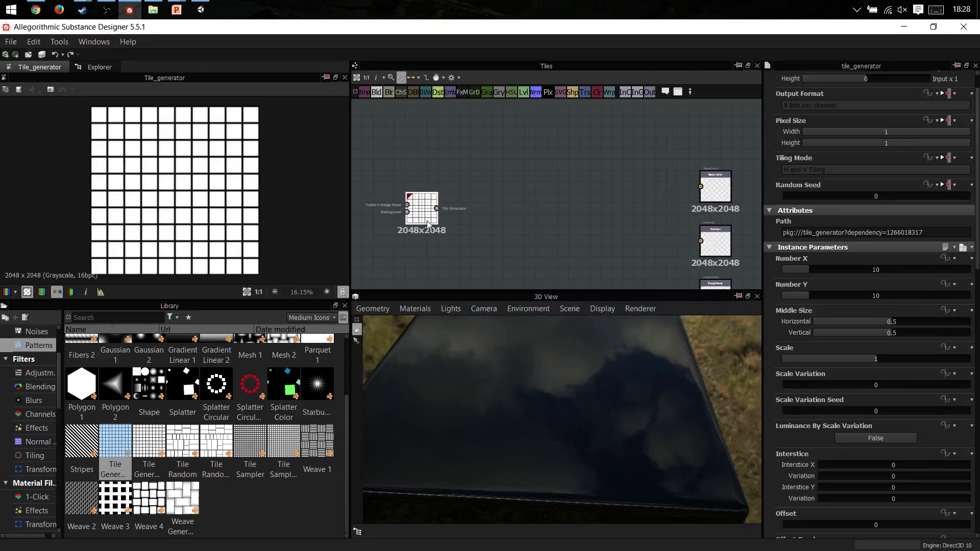
middle_click_drag(485, 228, 513, 206)
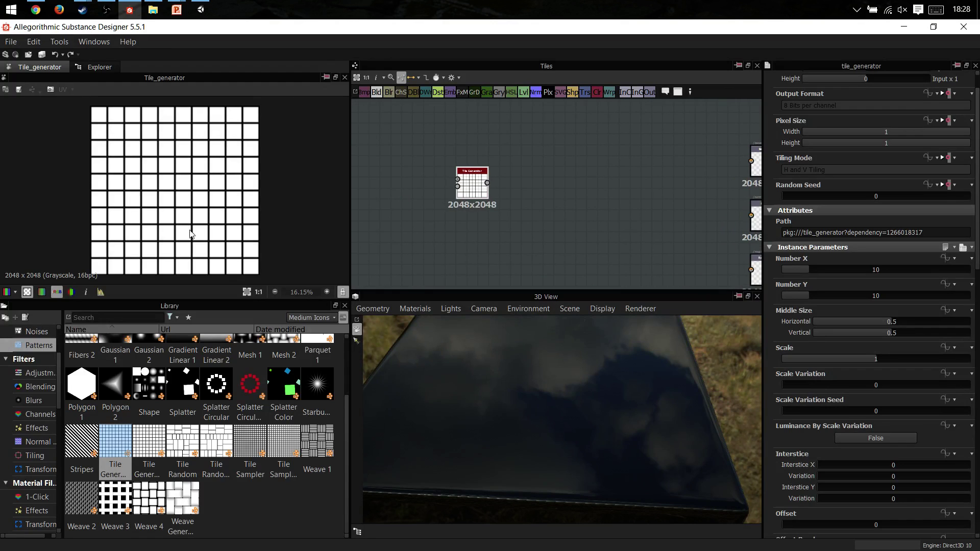
Duplicate the Tile Generator node and place the copy directly below the original.
scroll(178, 215, "up", 2)
left_click(471, 190)
key("ctrl+c")
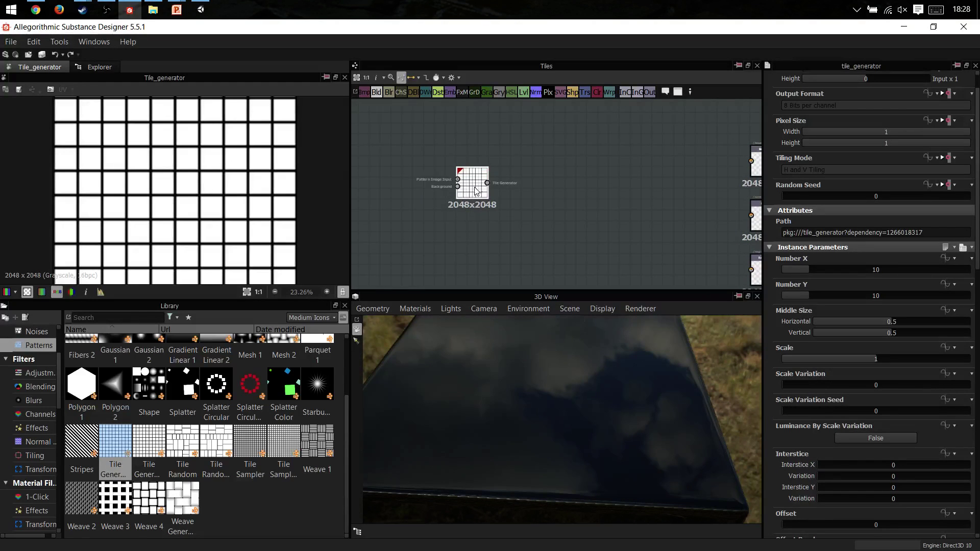
key("ctrl+v")
left_click_drag(552, 202, 472, 229)
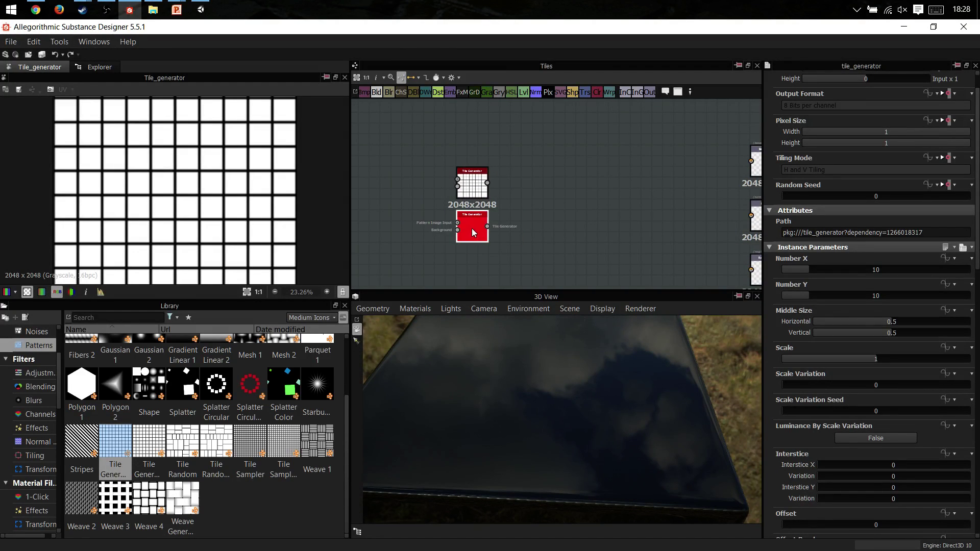
left_click(503, 228)
middle_click_drag(474, 234, 482, 207)
Set the luminance variation of the lower Tile Generator to 0.93.
double_click(478, 207)
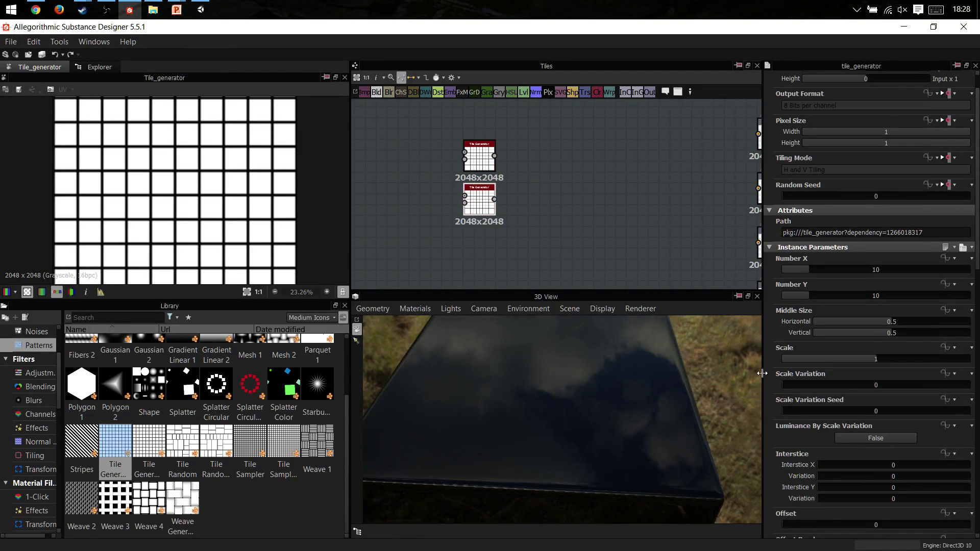
scroll(767, 384, "down", 15)
scroll(786, 373, "down", 3)
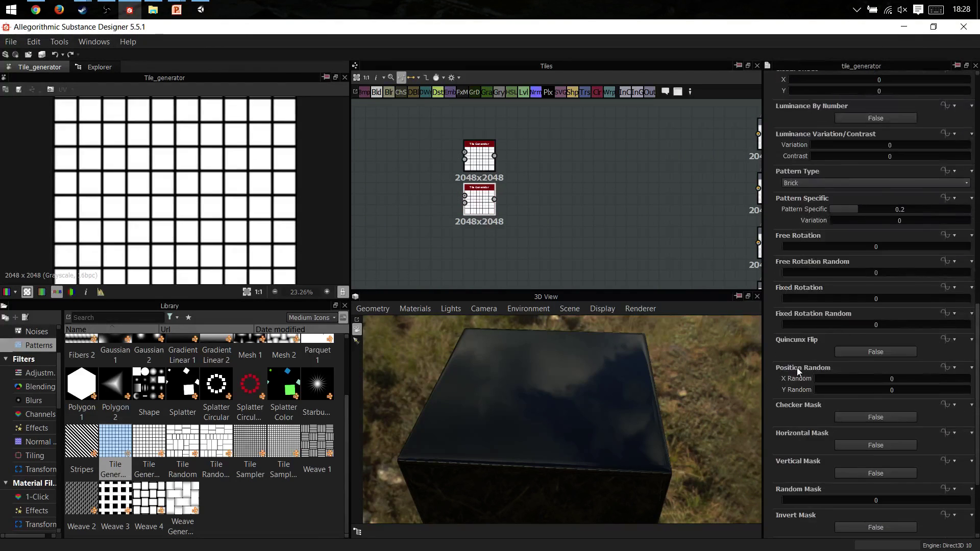
scroll(782, 383, "down", 6)
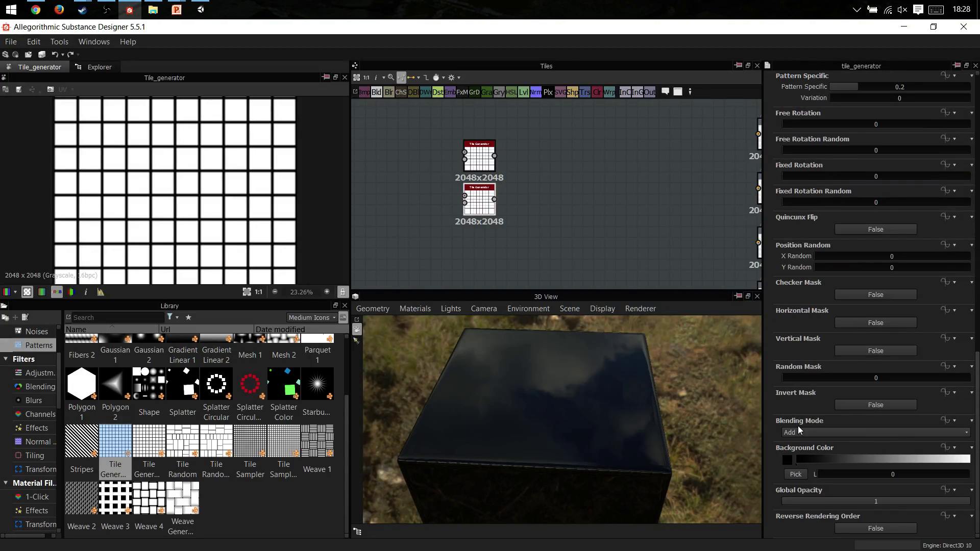
scroll(781, 306, "up", 10)
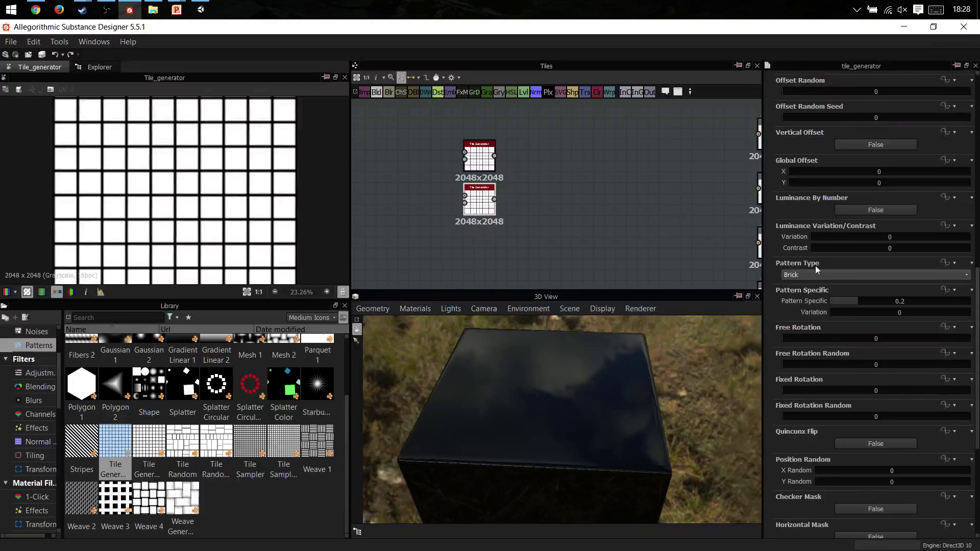
left_click_drag(817, 237, 960, 248)
scroll(481, 151, "up", 1)
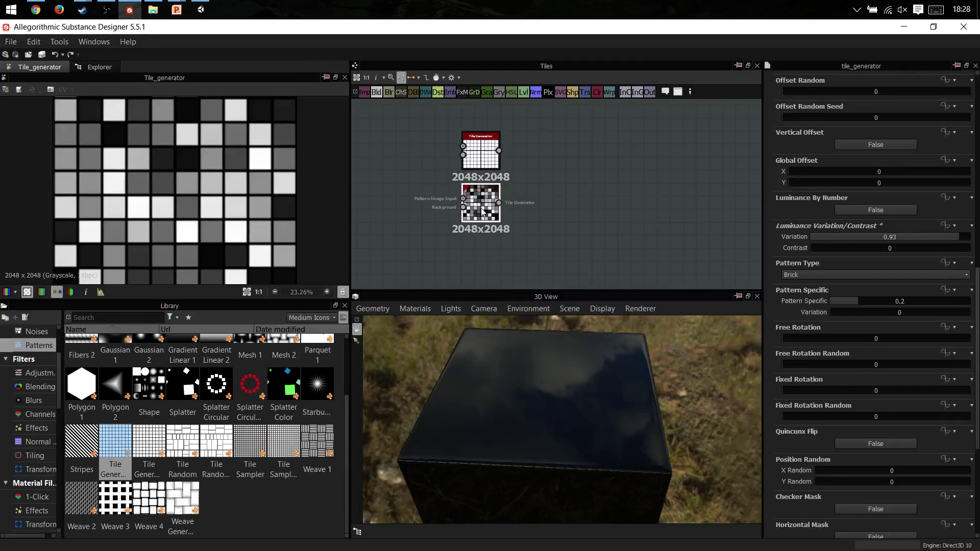
left_click(482, 204)
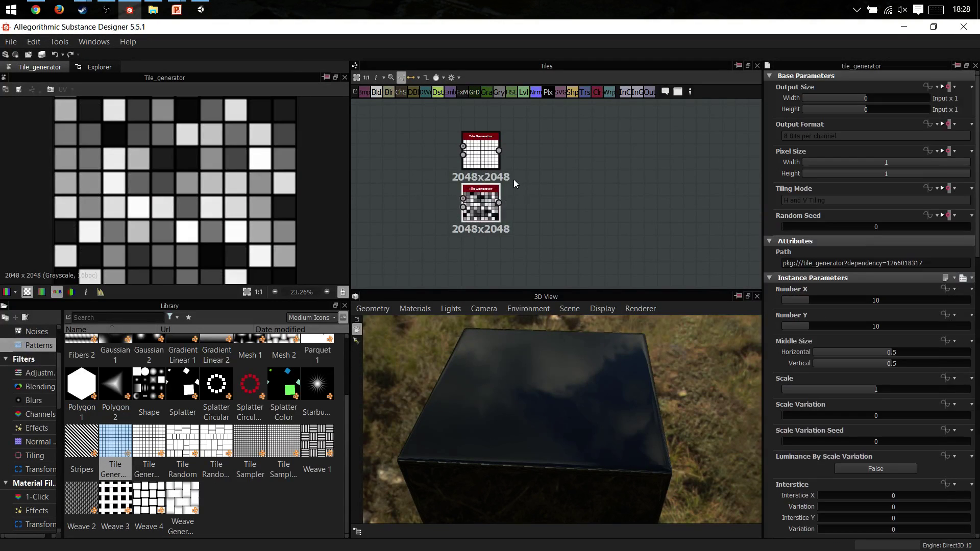
Switch to Chrome to check the YouTube live stream and its chat.
key("alt+Tab")
key("alt+Tab")
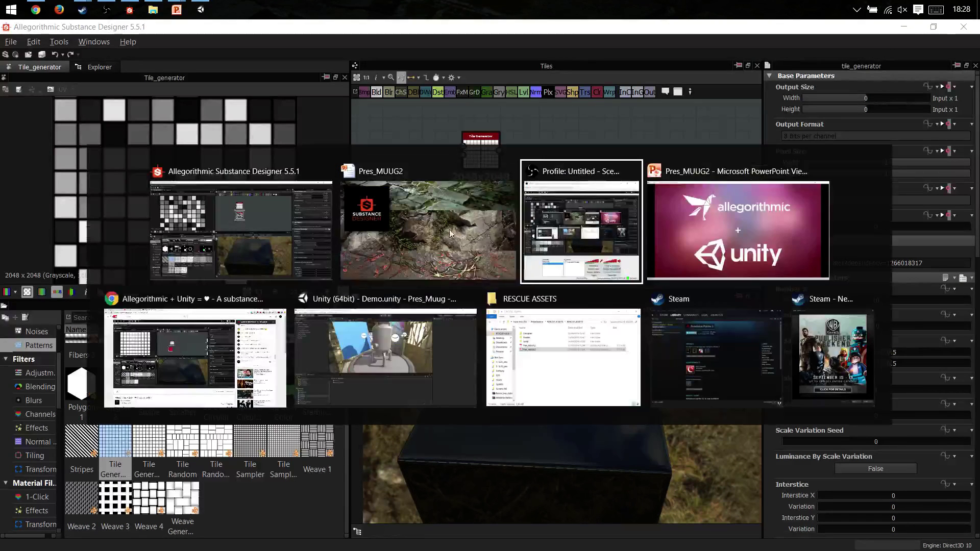
left_click(152, 395)
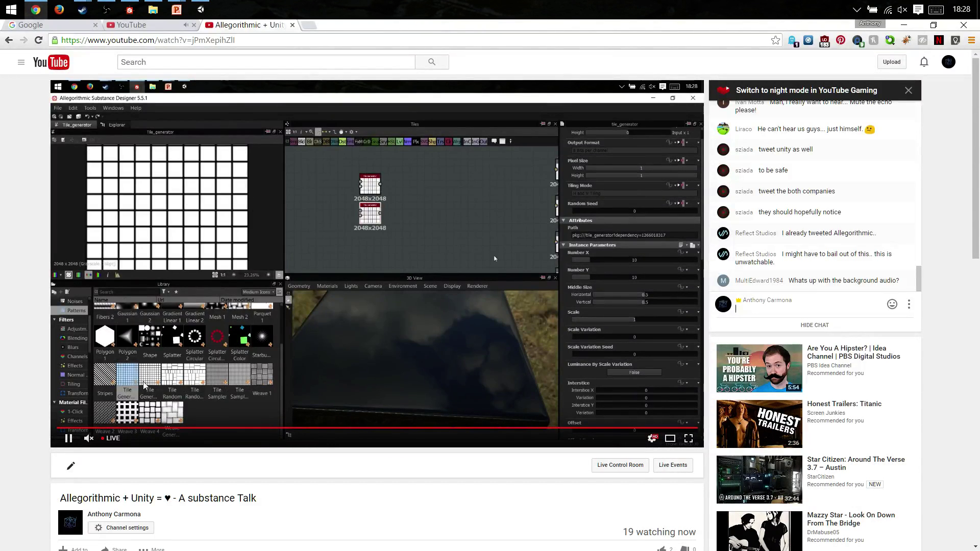
Read the newest viewer messages in the YouTube live stream chat.
key("alt+Tab")
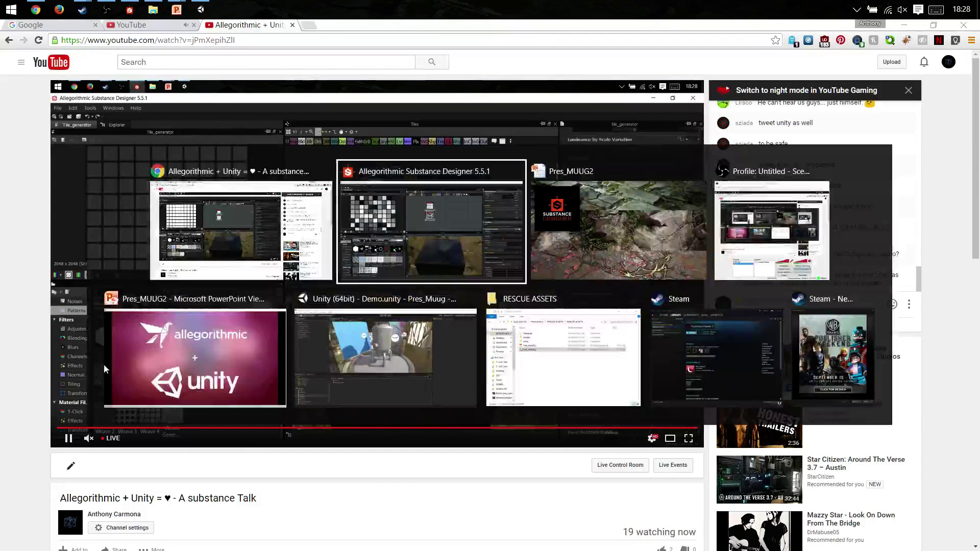
key("alt+Tab")
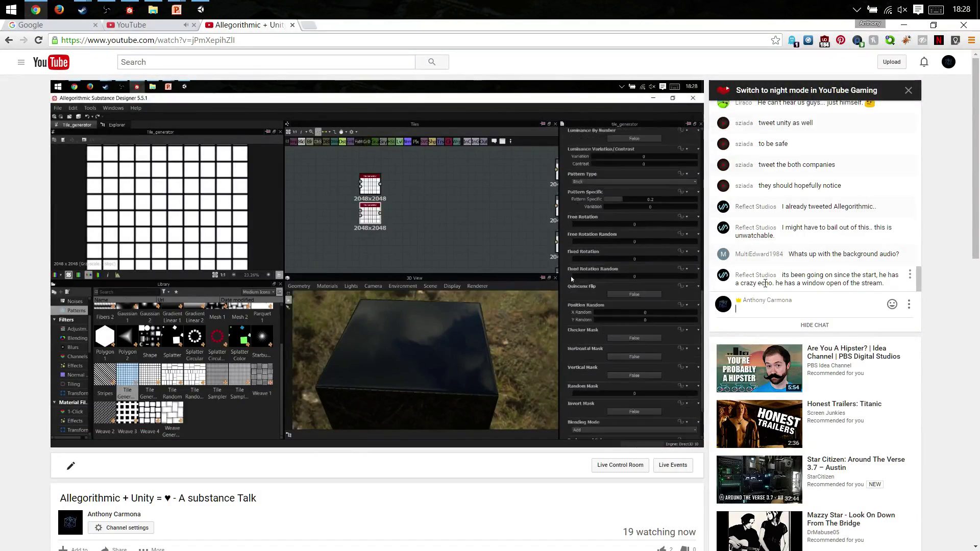
key("alt+Tab")
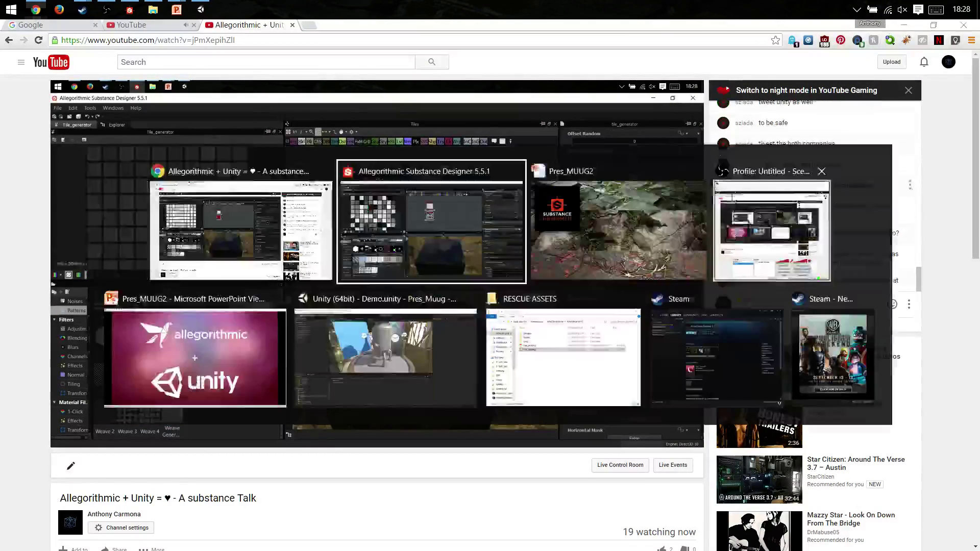
Switch to Open Broadcaster Software and turn the desktop audio volume all the way down.
key("alt+Tab")
key("alt+Tab")
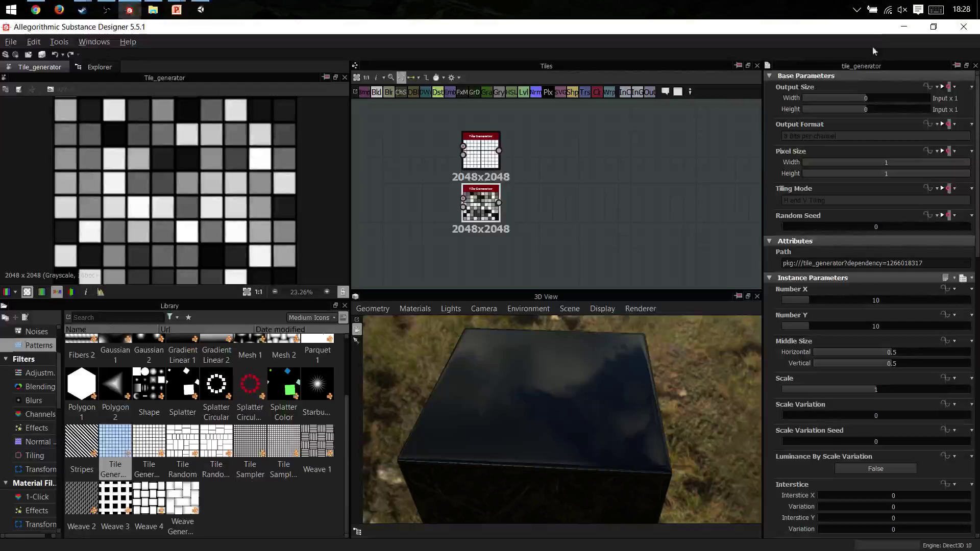
left_click(106, 9)
left_click_drag(781, 450, 709, 451)
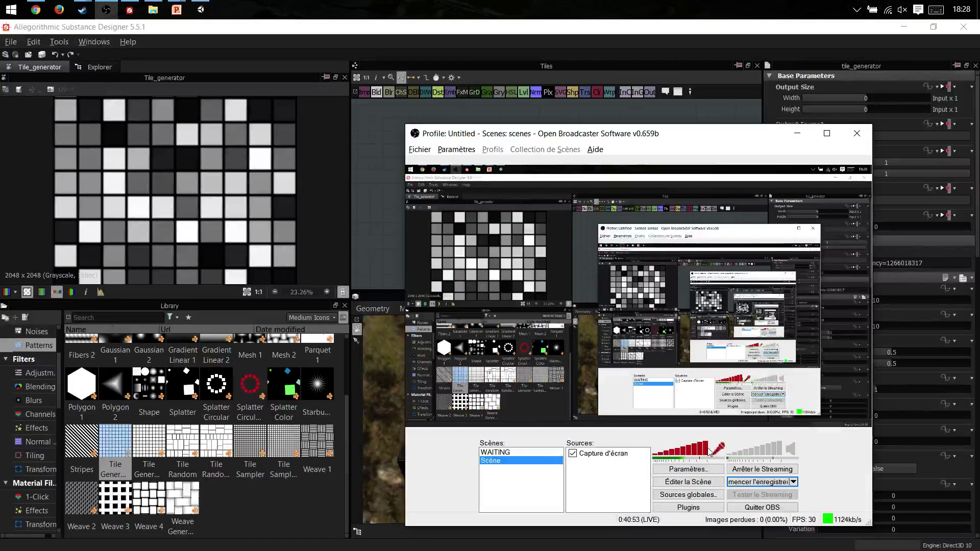
Check the YouTube live stream in Chrome and return to Substance Designer.
key("alt+Tab")
key("alt+Tab")
key("Tab")
key("Tab")
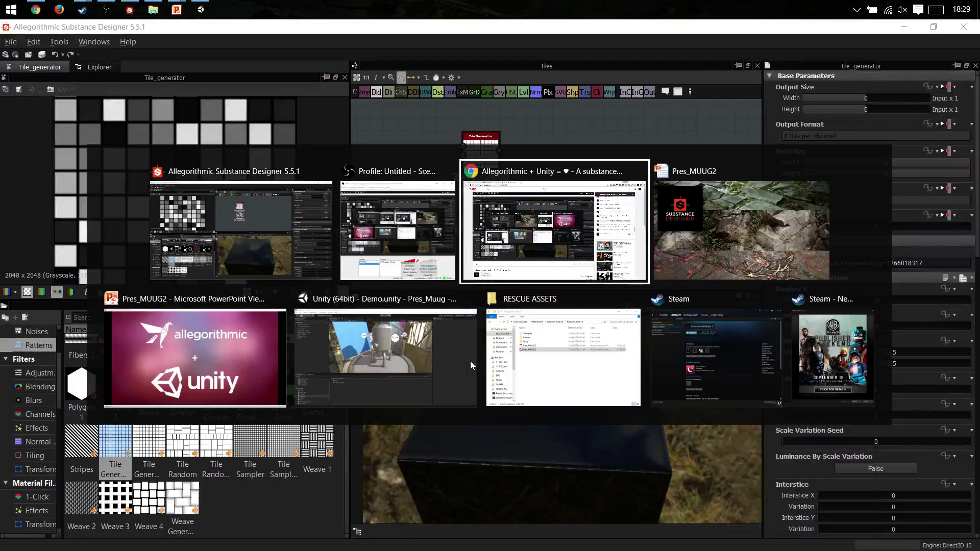
left_click(553, 229)
key("alt+Tab")
key("Tab")
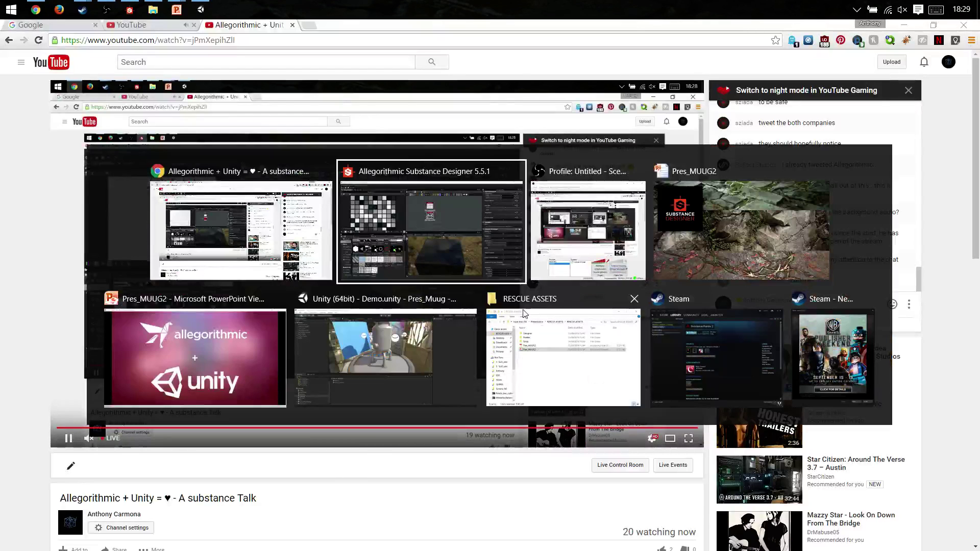
left_click(442, 259)
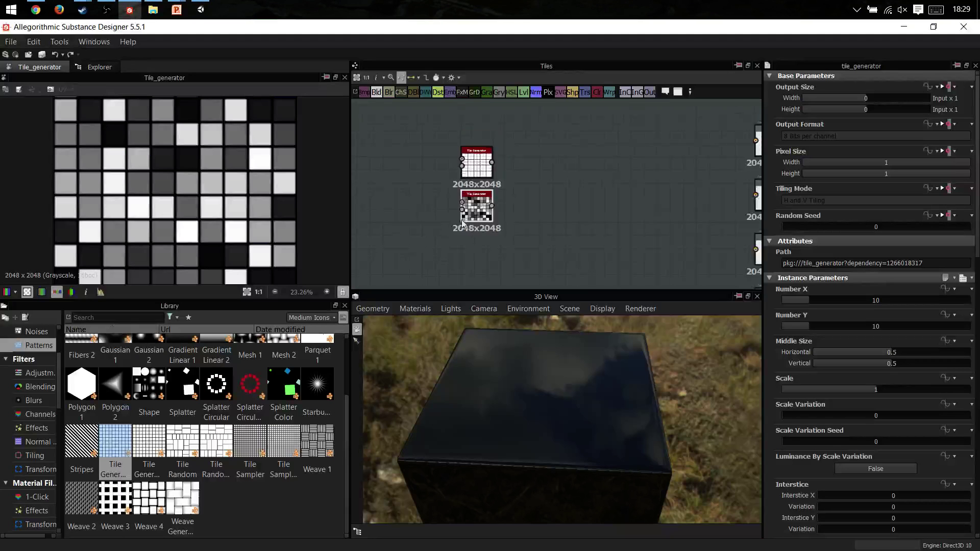
scroll(490, 205, "down", 4)
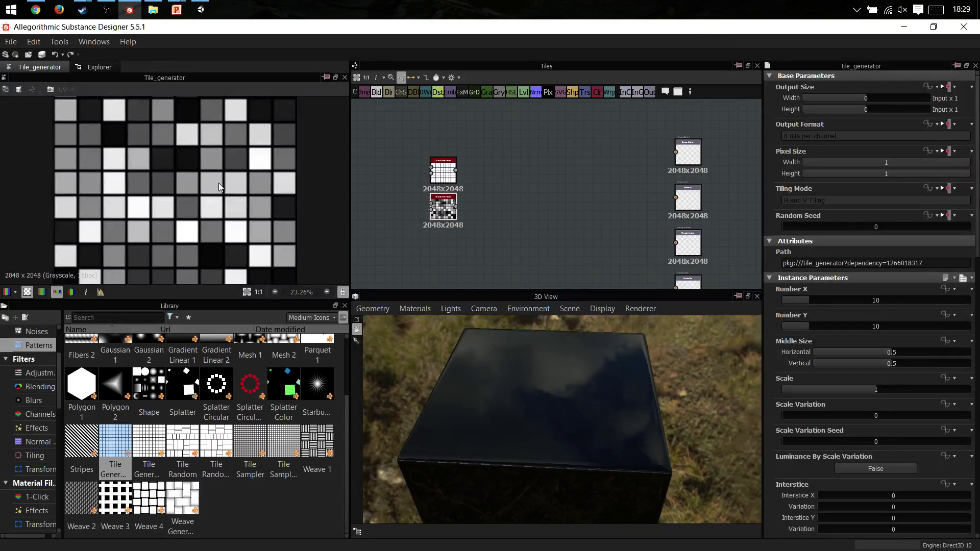
scroll(197, 209, "down", 2)
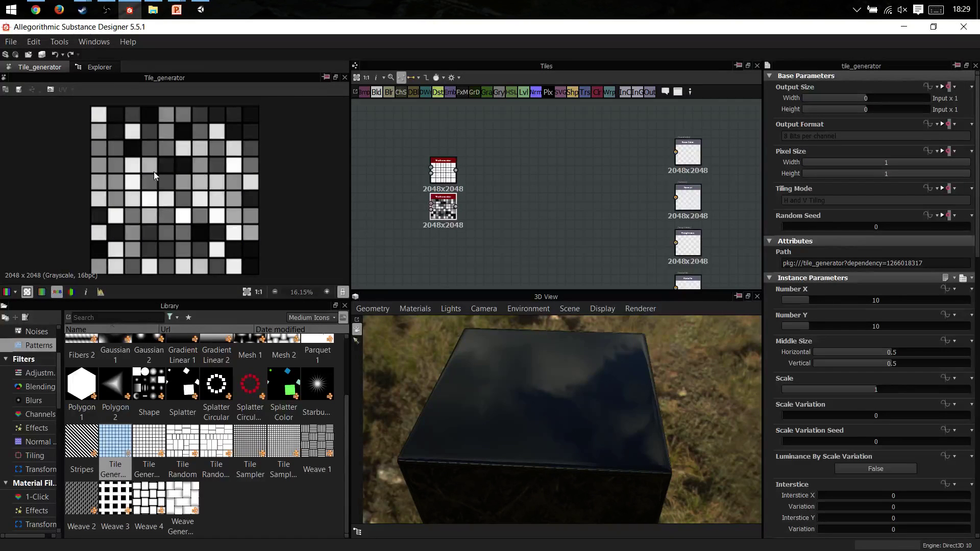
left_click(442, 170)
right_click(475, 191)
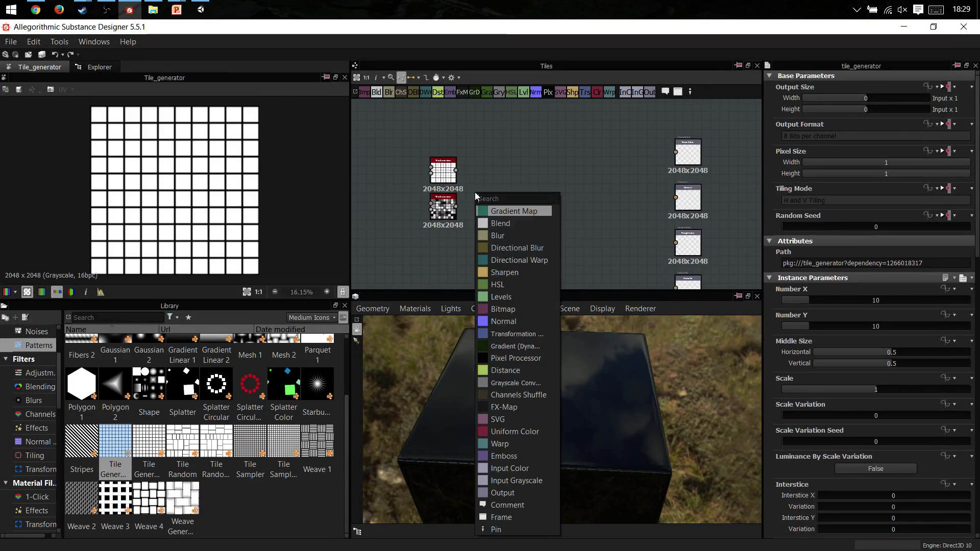
left_click(470, 188)
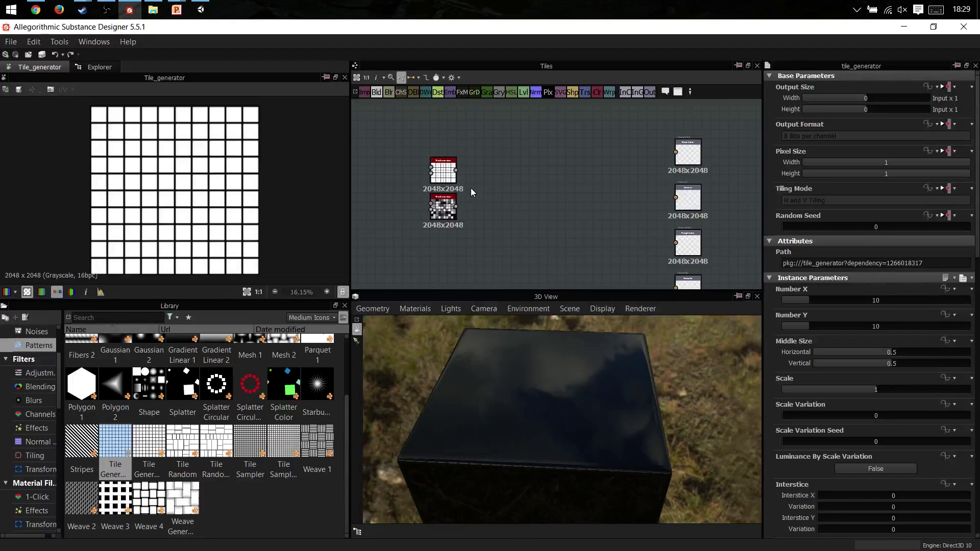
middle_click_drag(469, 212, 483, 185)
scroll(483, 185, "up", 1)
right_click(489, 184)
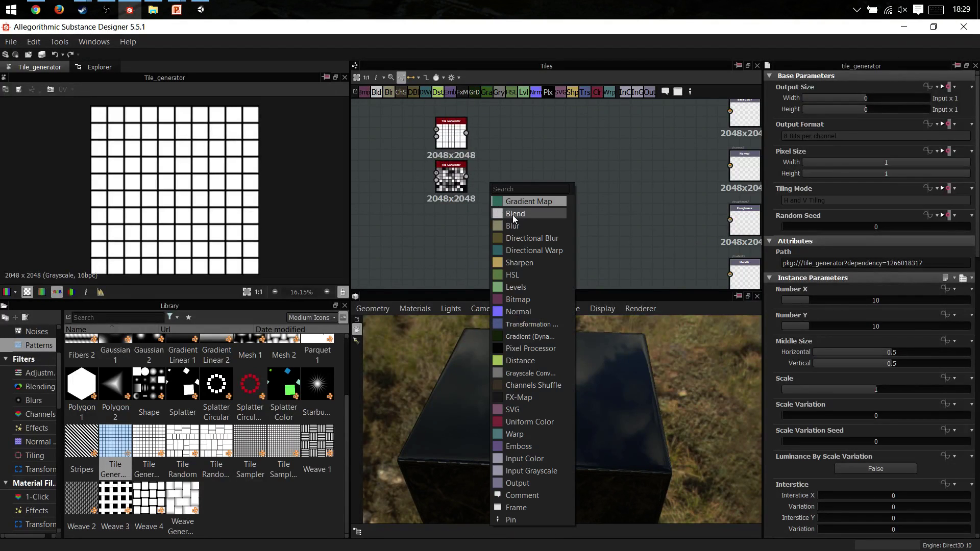
left_click(489, 175)
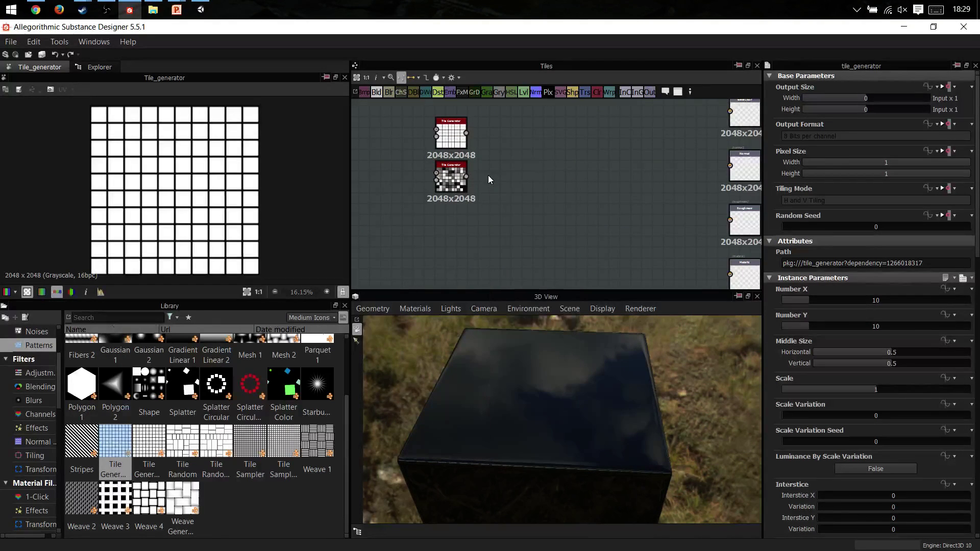
Add a Histogram Scan node connected to the output of the lower Tile Generator.
left_click(450, 180)
left_click(459, 137)
key("space")
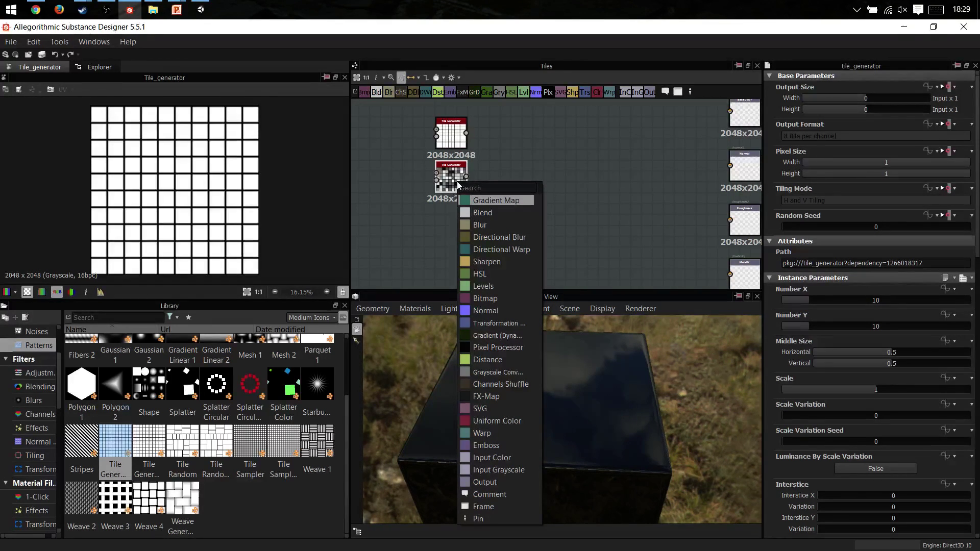
type("Histo")
key("Down")
key("Return")
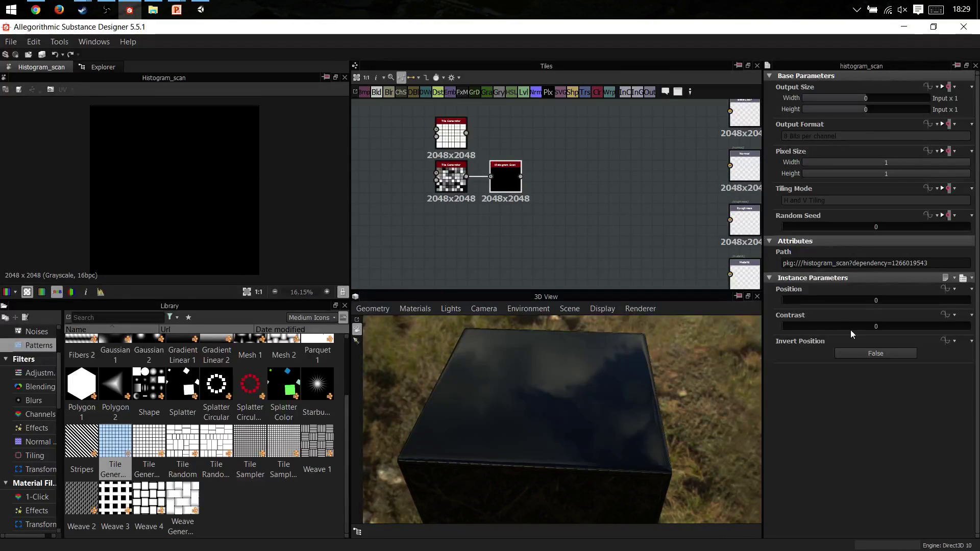
Set the Histogram Scan's position to 0.79 and its contrast to 1.
left_click_drag(784, 300, 890, 302)
left_click_drag(831, 326, 972, 323)
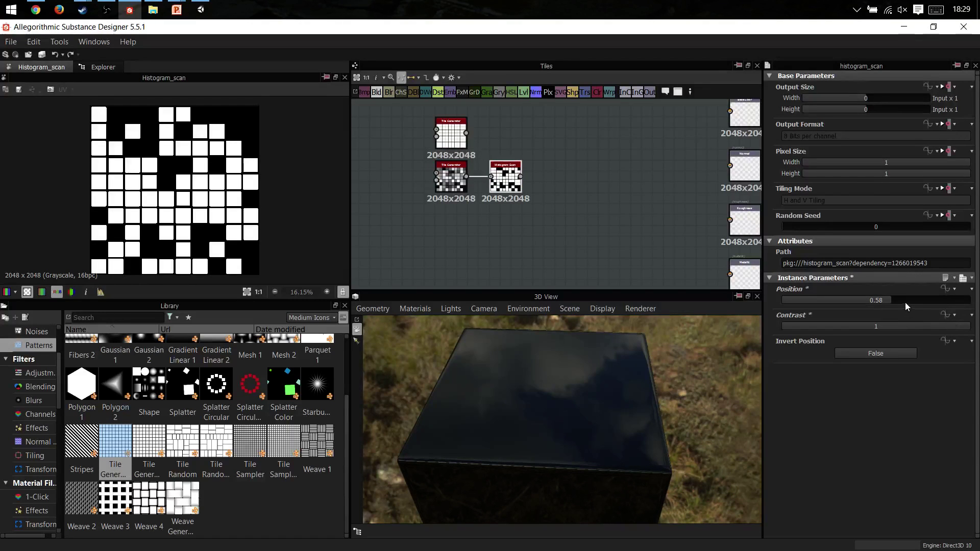
left_click_drag(905, 304, 930, 308)
scroll(170, 199, "up", 4)
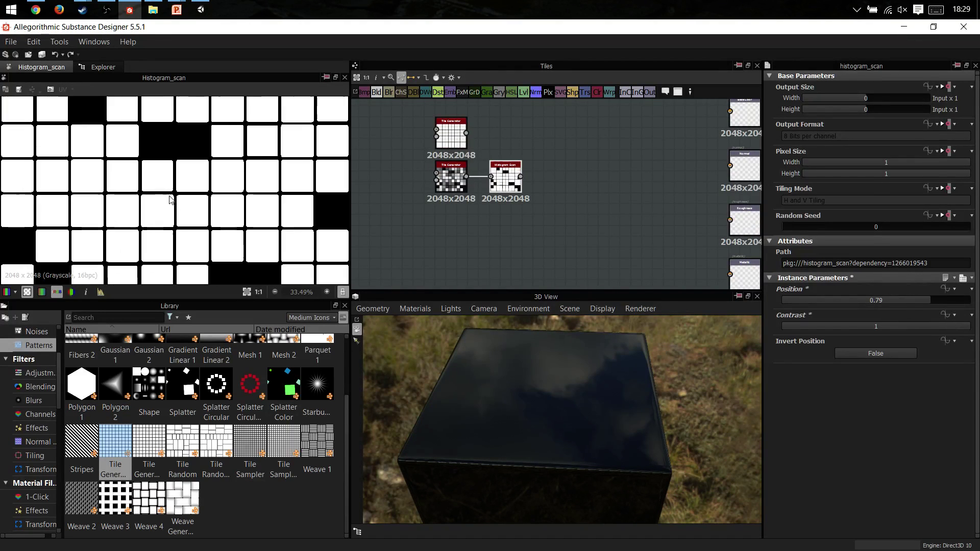
scroll(170, 199, "down", 2)
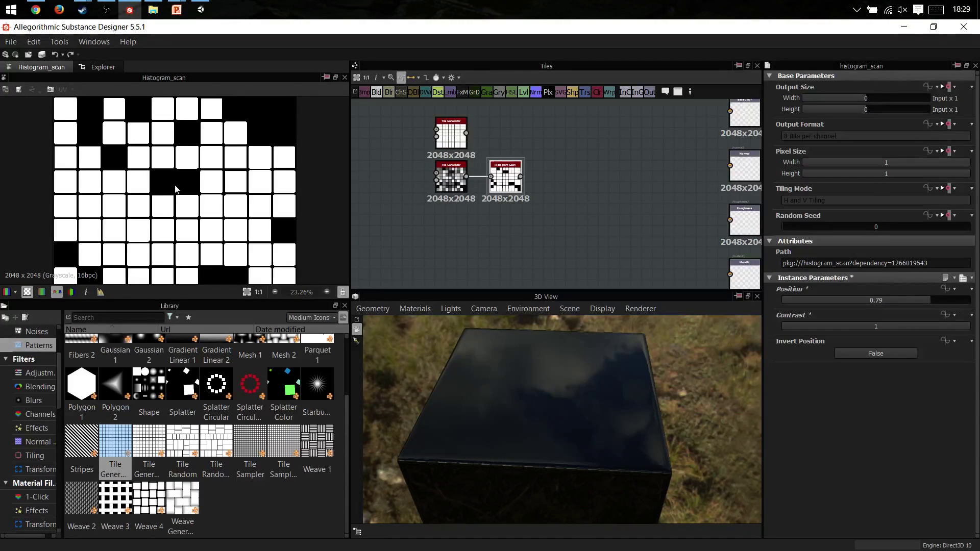
scroll(325, 206, "down", 2)
Add a Normal node after the Histogram Scan and connect it to the Normal output.
middle_click_drag(545, 183, 476, 208)
scroll(457, 210, "down", 1)
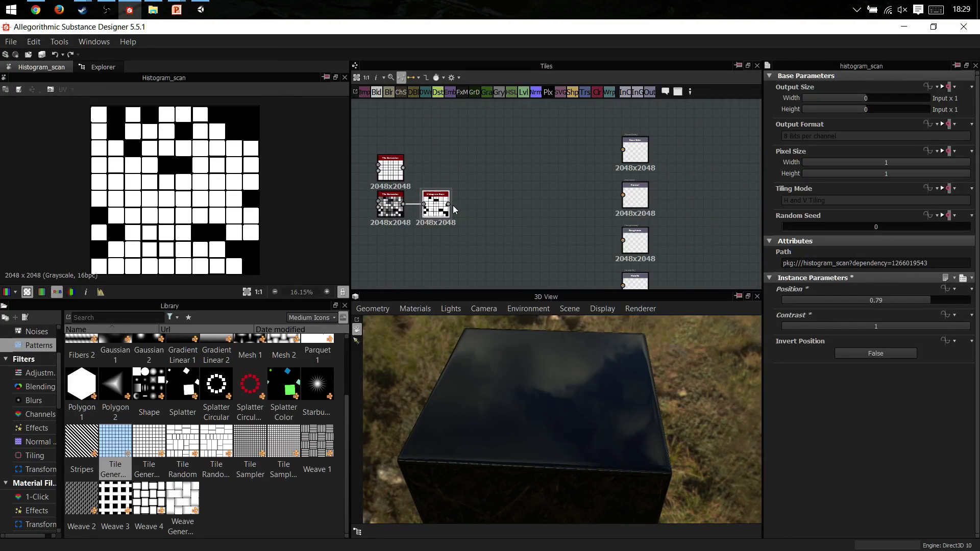
key("space")
type("norm")
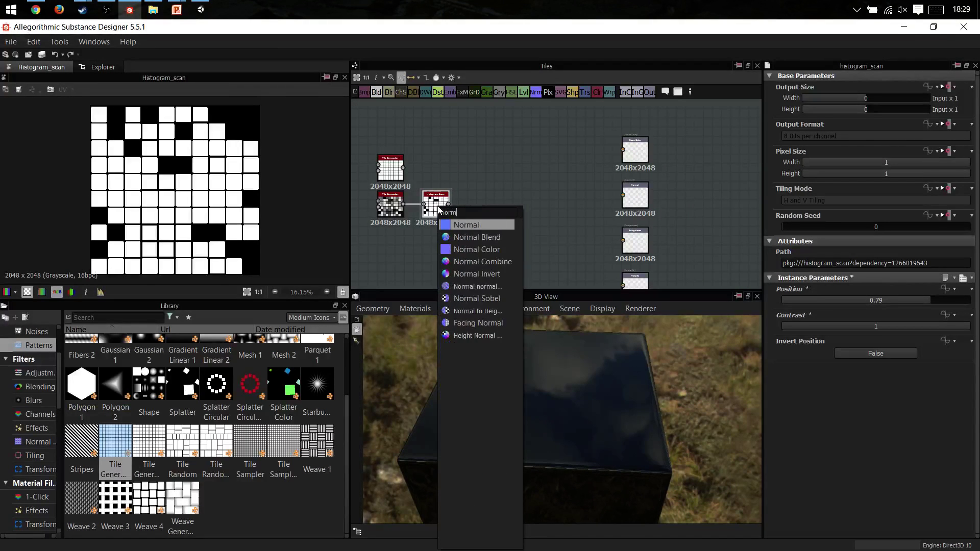
key("Return")
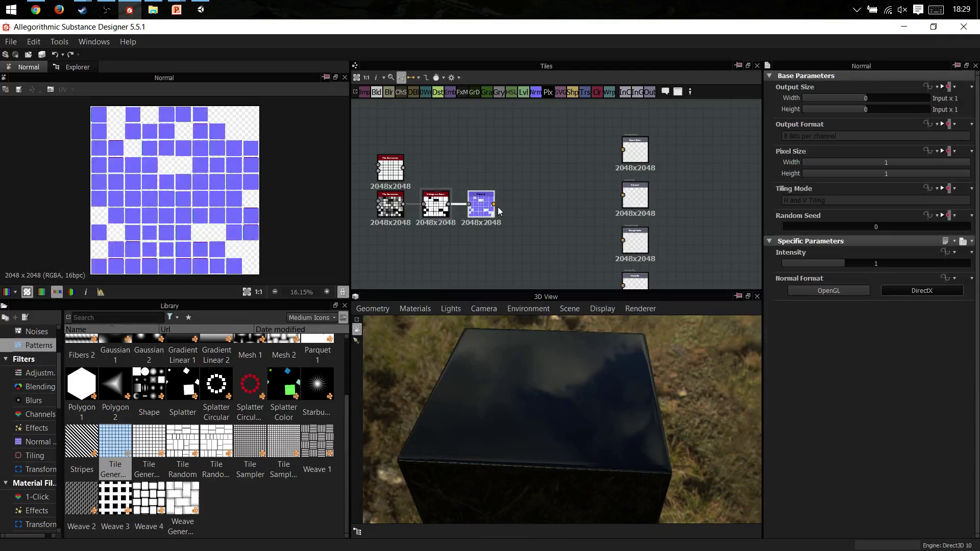
left_click_drag(494, 204, 622, 195)
Add a Uniform Color node in grayscale mode with luminance 255 and connect it to the Base Color output.
key("space")
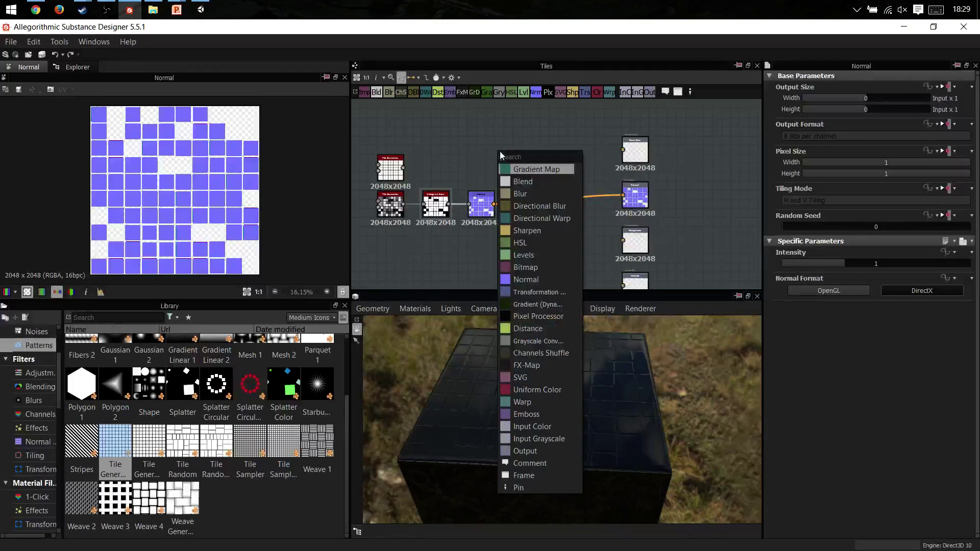
left_click(536, 390)
left_click(922, 264)
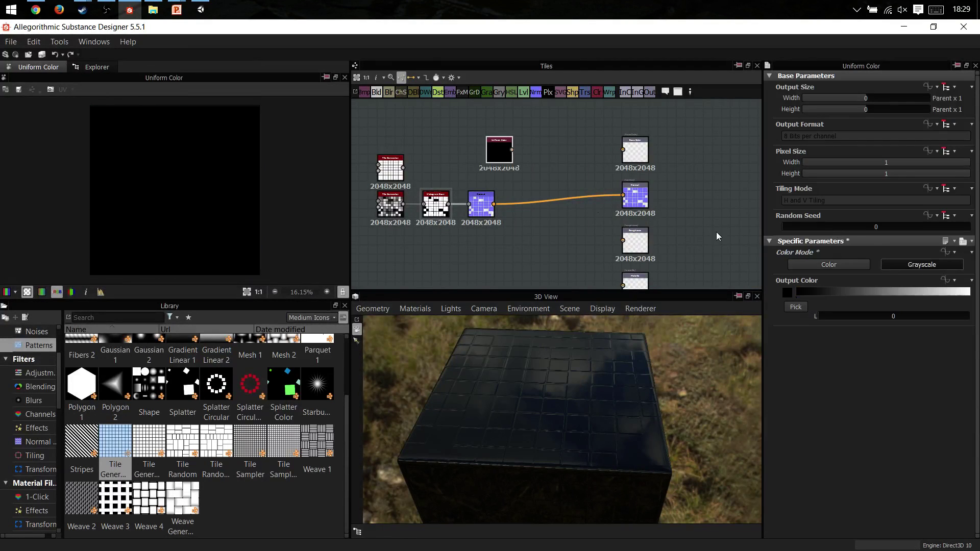
left_click_drag(606, 156, 623, 149)
left_click_drag(818, 307, 968, 307)
scroll(485, 433, "up", 3)
left_click_drag(511, 427, 643, 449)
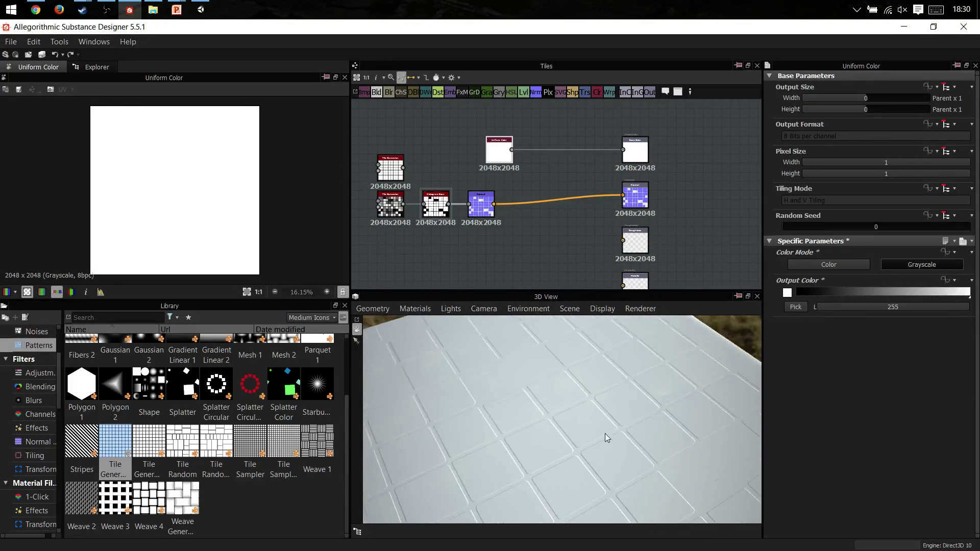
Set the Normal node's intensity to 25 and inspect the tile relief on the 3D cube.
left_click(481, 205)
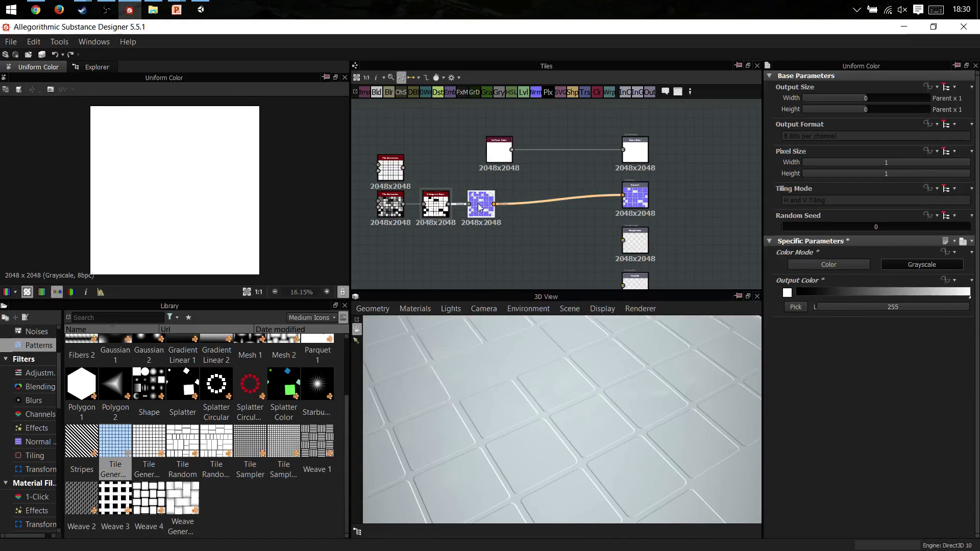
double_click(883, 261)
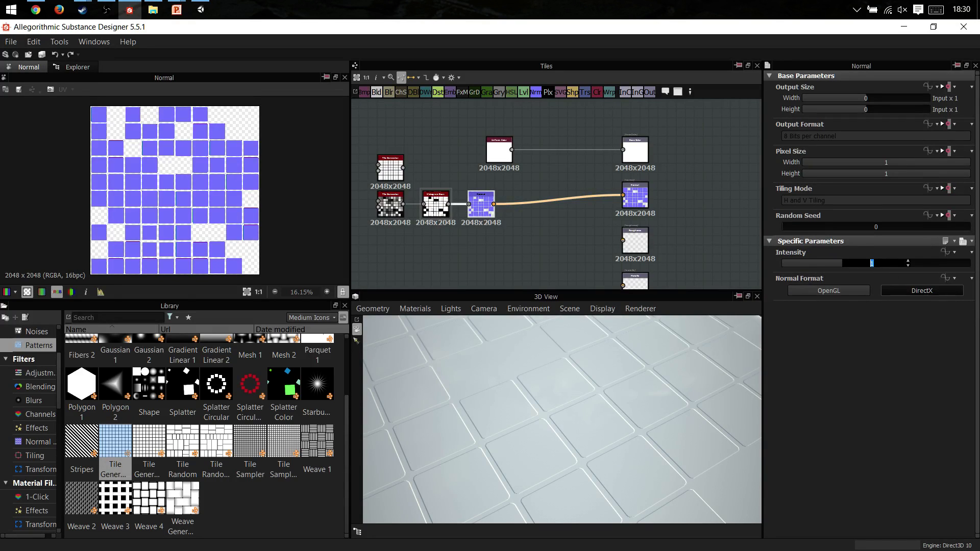
type("25")
key("Return")
left_click_drag(576, 462, 527, 384)
scroll(483, 201, "down", 1)
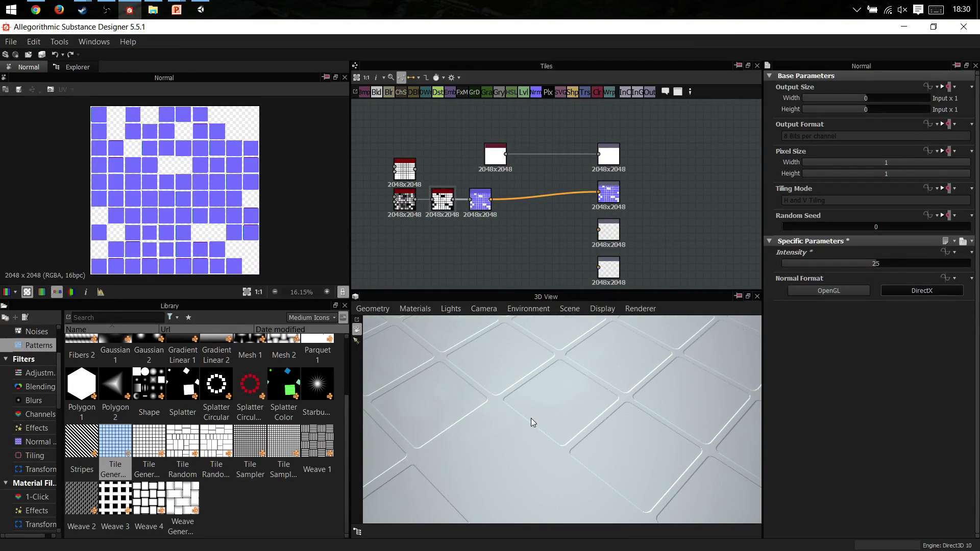
left_click_drag(531, 420, 534, 393)
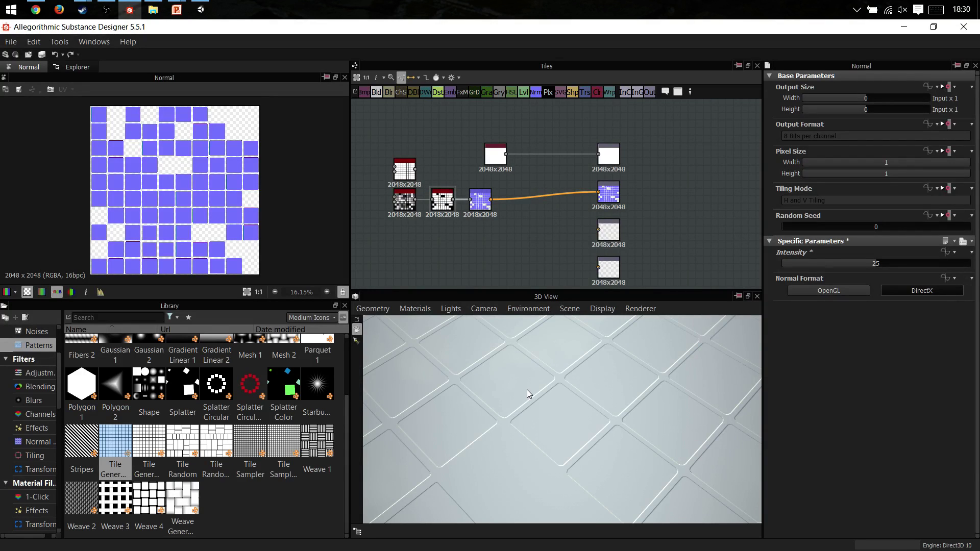
Move the Normal node closer to its output and insert a Blur HQ Grayscale node between it and the Histogram Scan.
left_click_drag(482, 201, 521, 196)
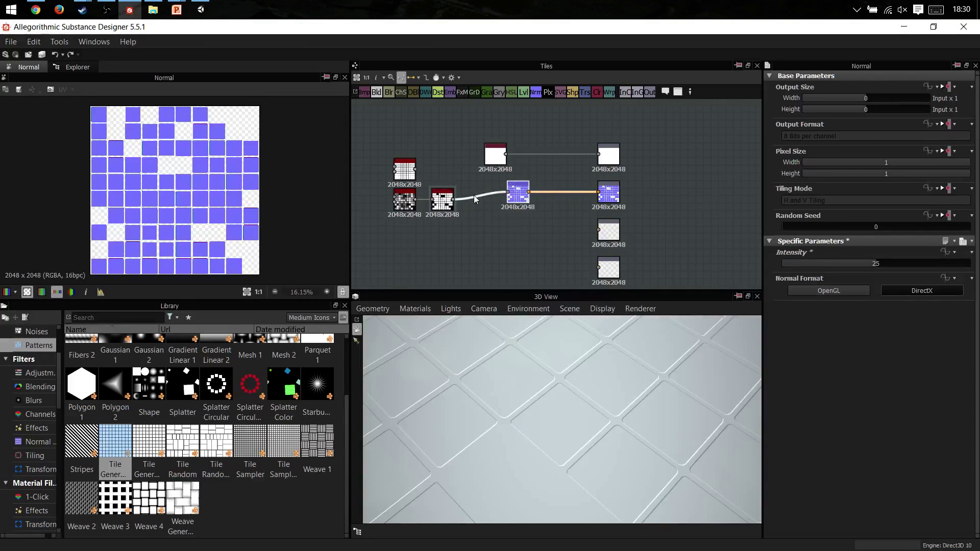
right_click(477, 210)
key("Down")
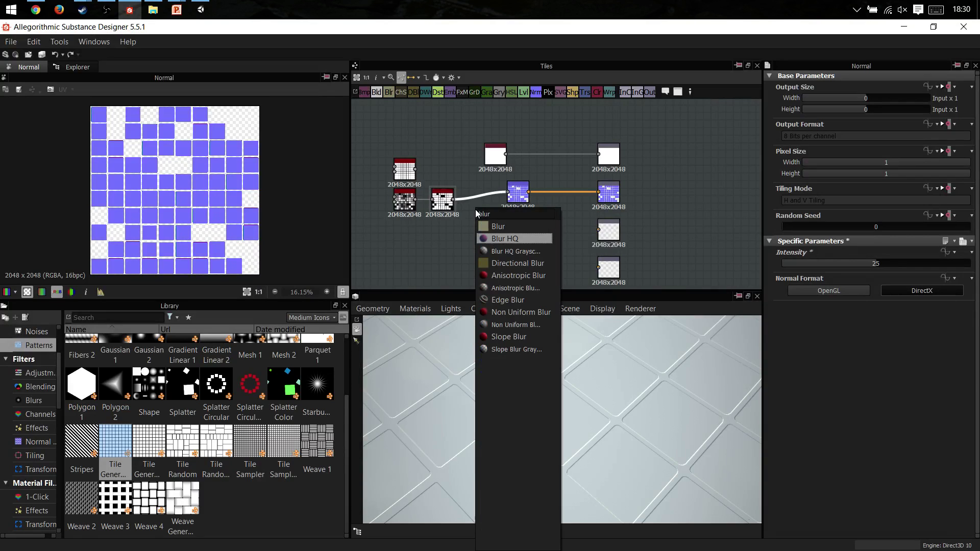
key("Down")
key("Return")
Set the Blur HQ Grayscale intensity to 1.74 and inspect the softened tile edges on the 3D cube.
scroll(234, 191, "up", 2)
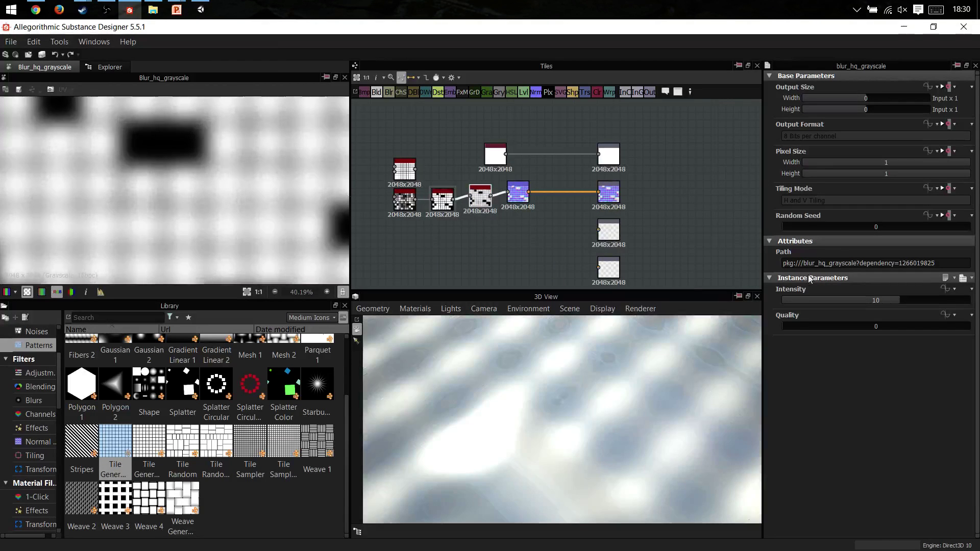
left_click_drag(884, 302, 800, 312)
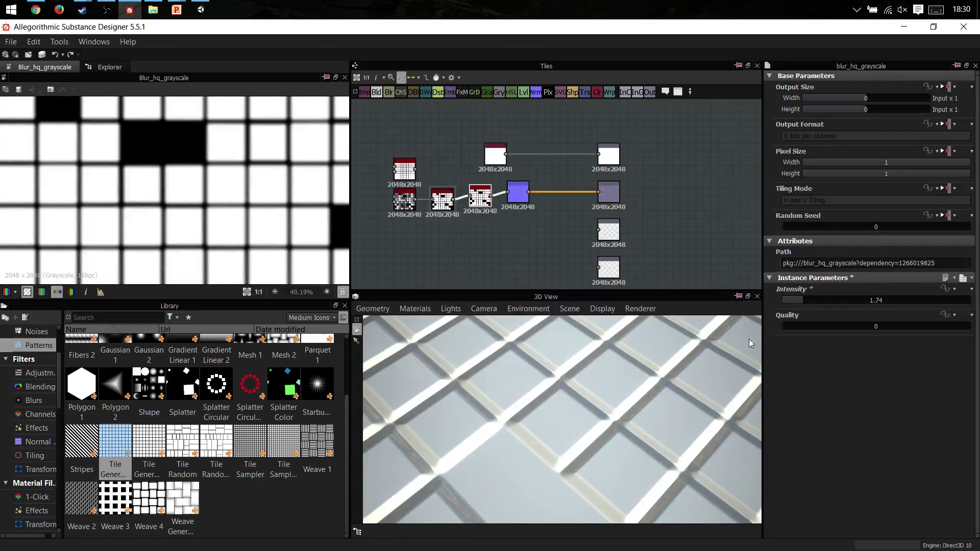
left_click_drag(552, 374, 629, 351)
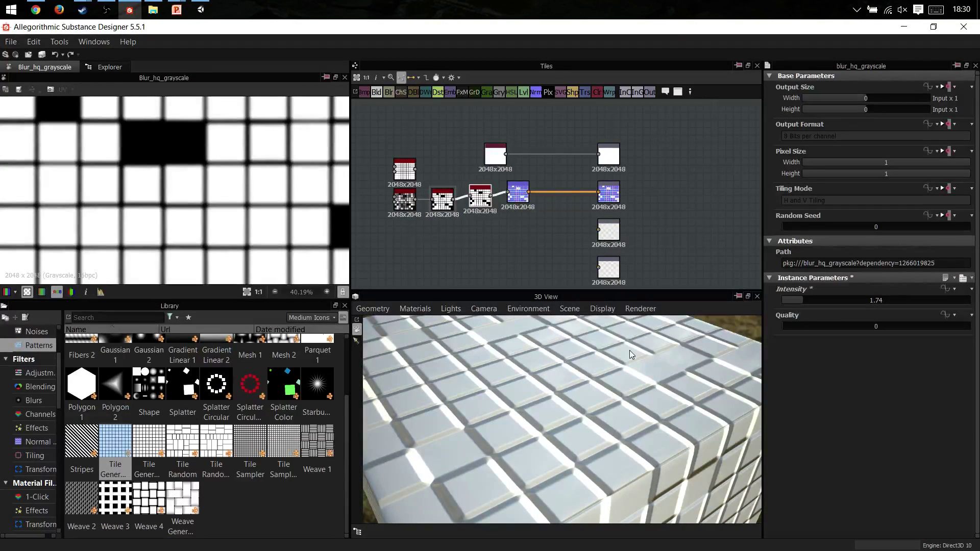
Switch to Chrome to check the viewers' replies in the live stream chat.
key("alt+Tab")
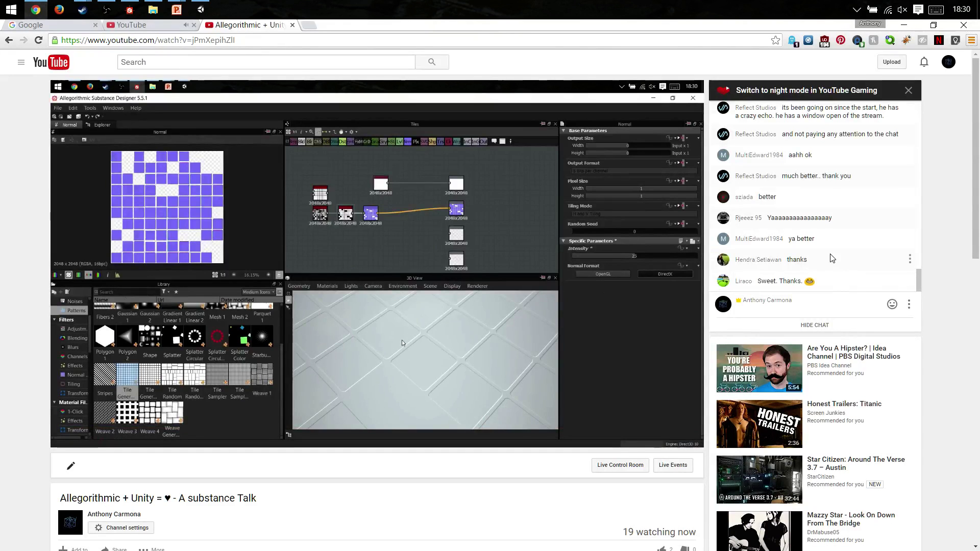
Switch back to Substance Designer and move the Normal node slightly below the Blur HQ Grayscale node.
key("alt+Tab")
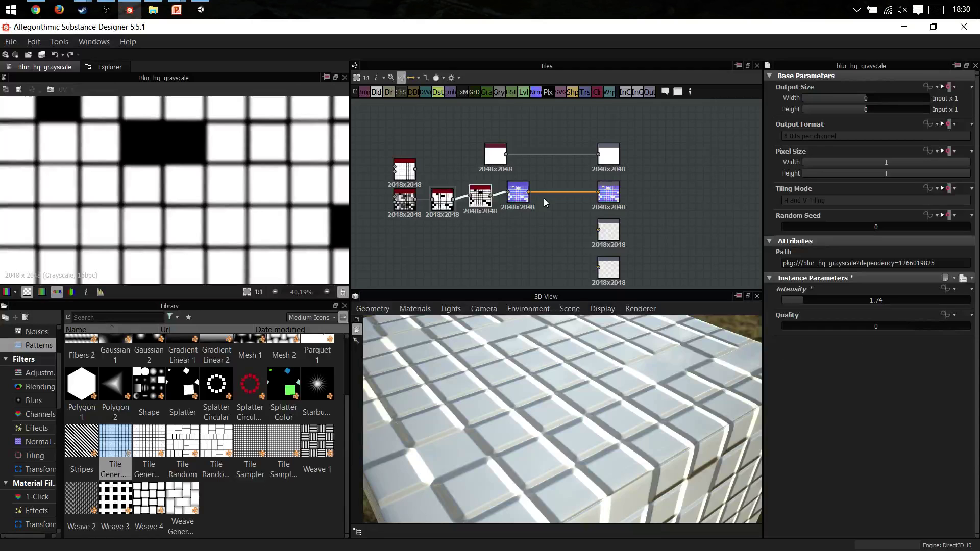
key("alt+Tab")
key("alt+Tab")
scroll(527, 214, "up", 1)
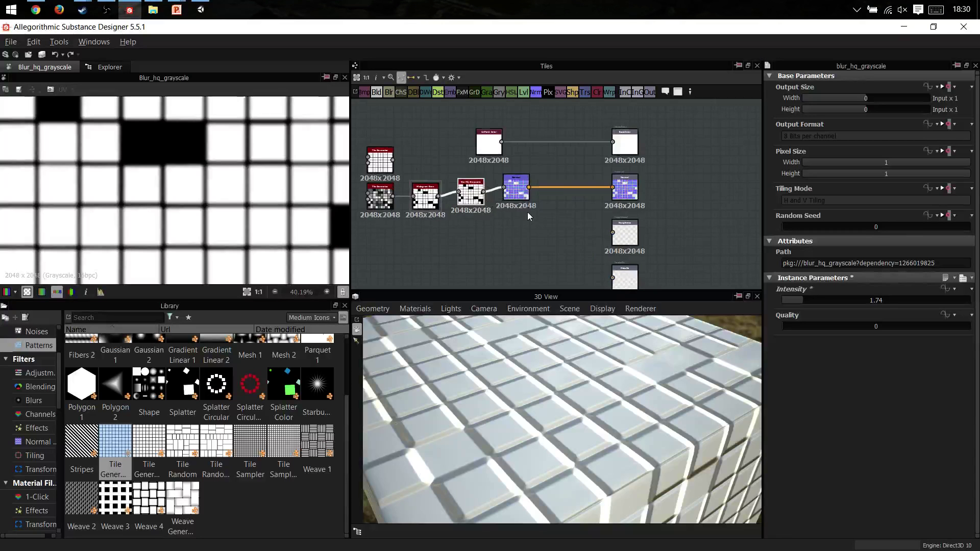
left_click_drag(519, 202, 526, 217)
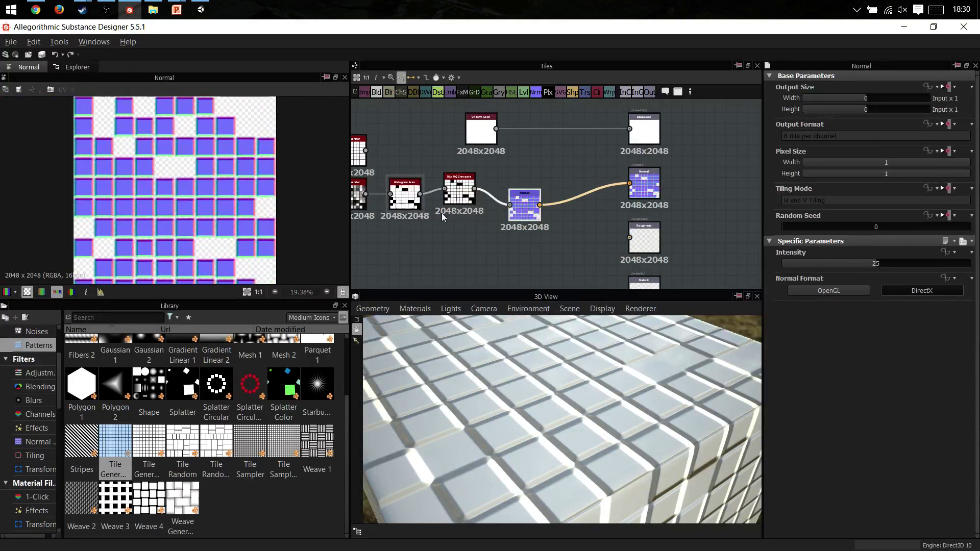
scroll(505, 204, "down", 1)
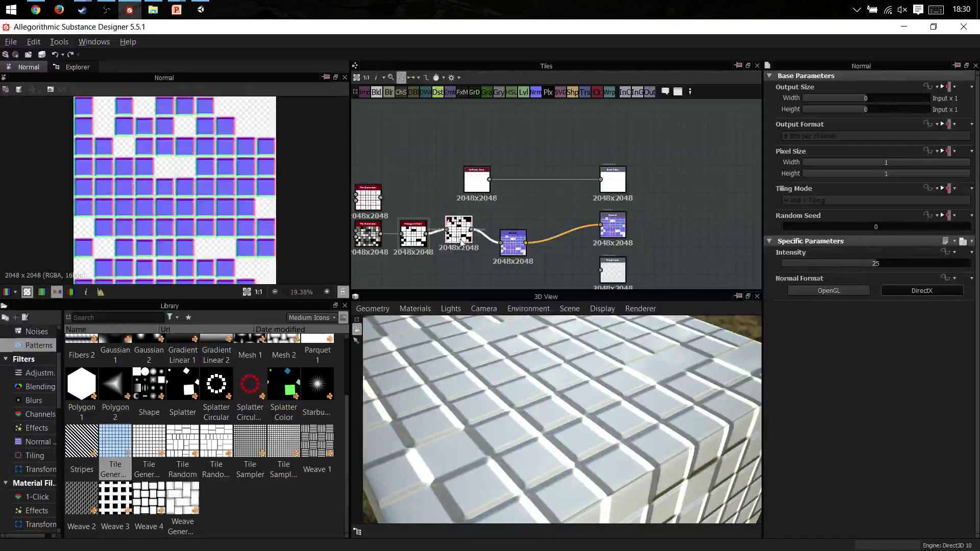
middle_click_drag(544, 249, 570, 213)
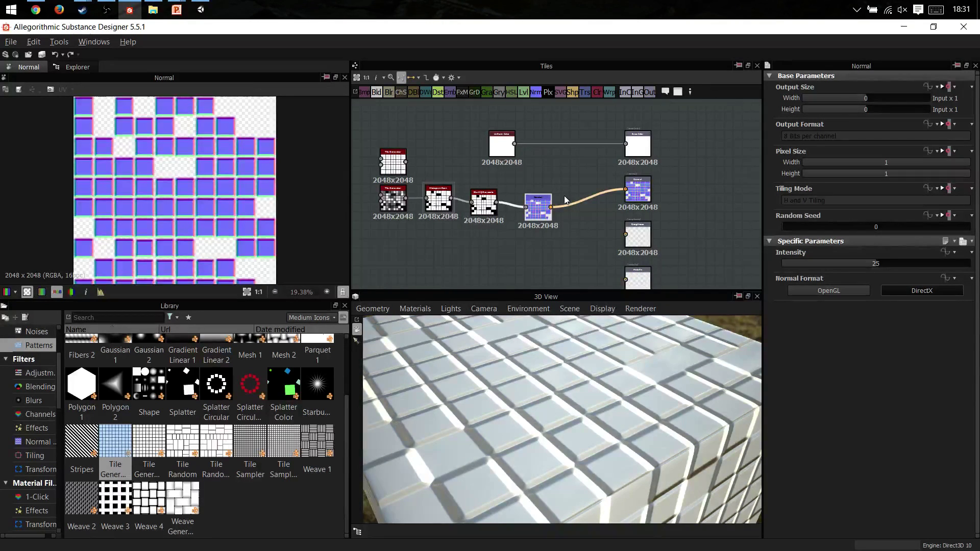
Add a Blend node and place it between the white Uniform Color node and the Base Color output.
middle_click_drag(528, 154, 589, 160)
double_click(544, 207)
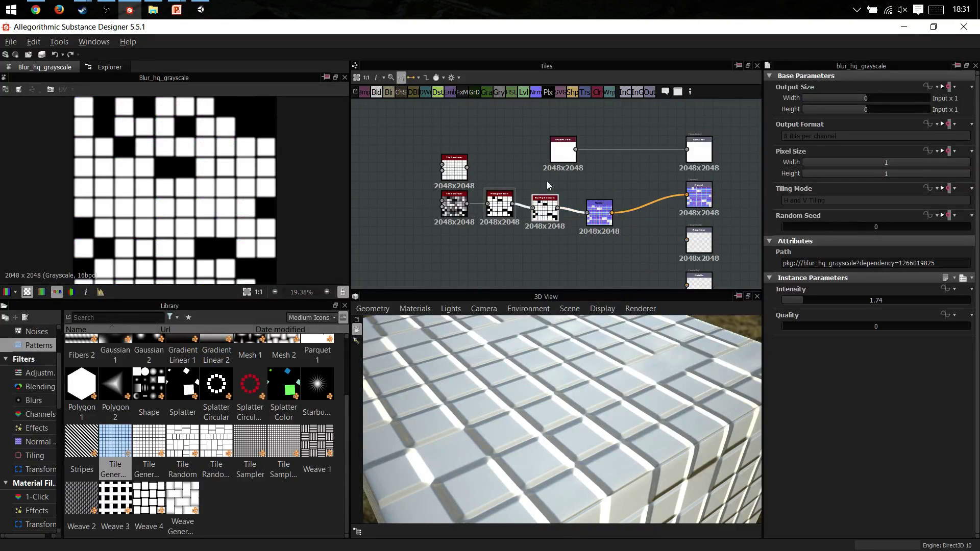
left_click(546, 182)
key("space")
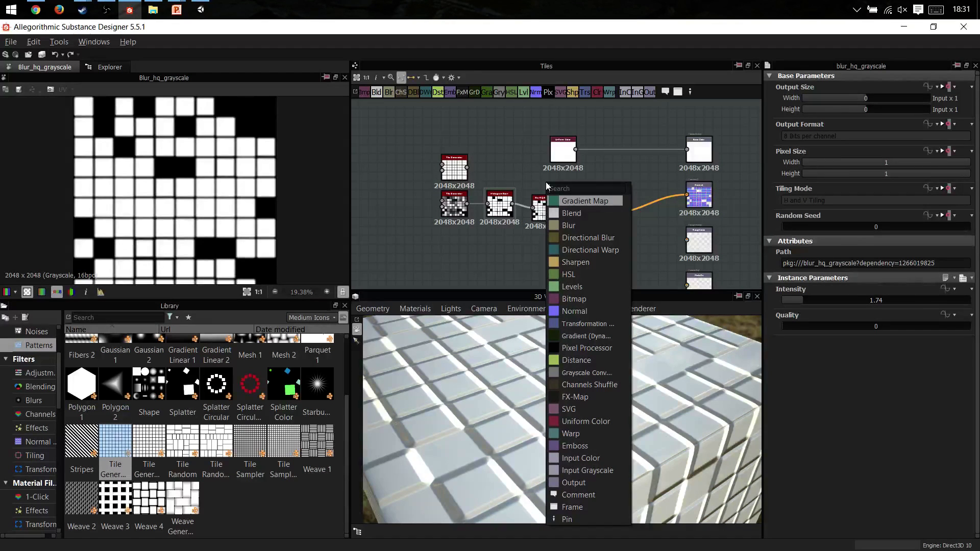
type("col")
key("BackSpace")
key("BackSpace")
key("BackSpace")
type("blend")
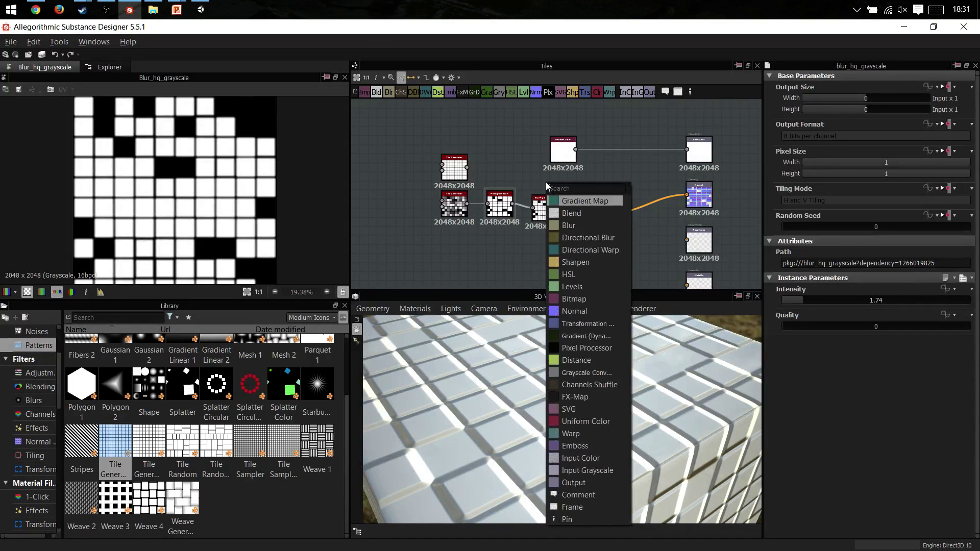
key("Return")
left_click_drag(542, 195, 618, 168)
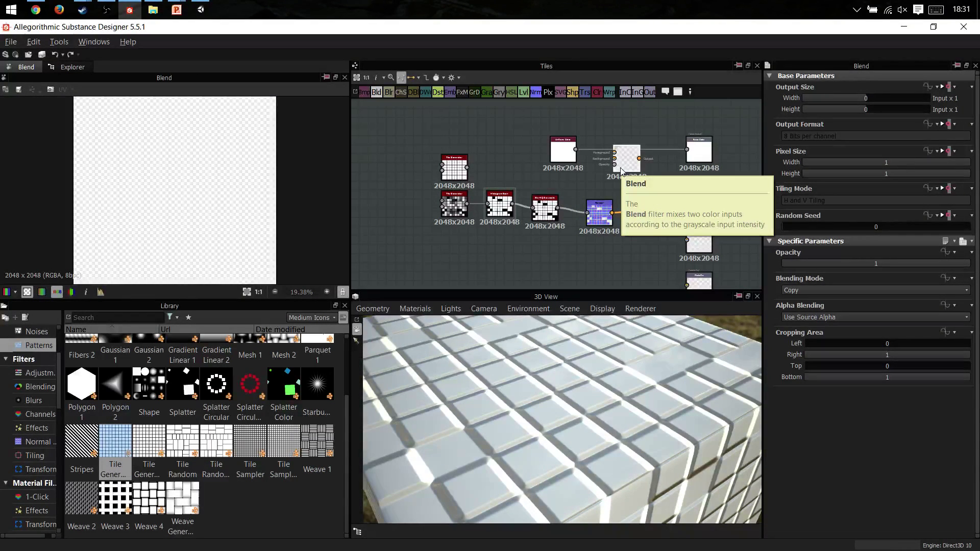
Connect the Blur HQ Grayscale output to the Blend node's Opacity input.
left_click(554, 208)
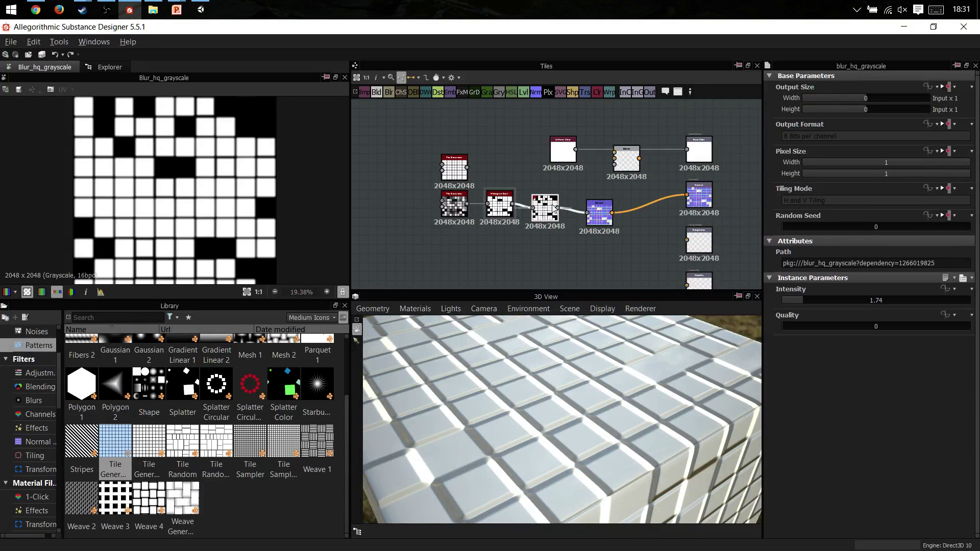
scroll(616, 170, "up", 6)
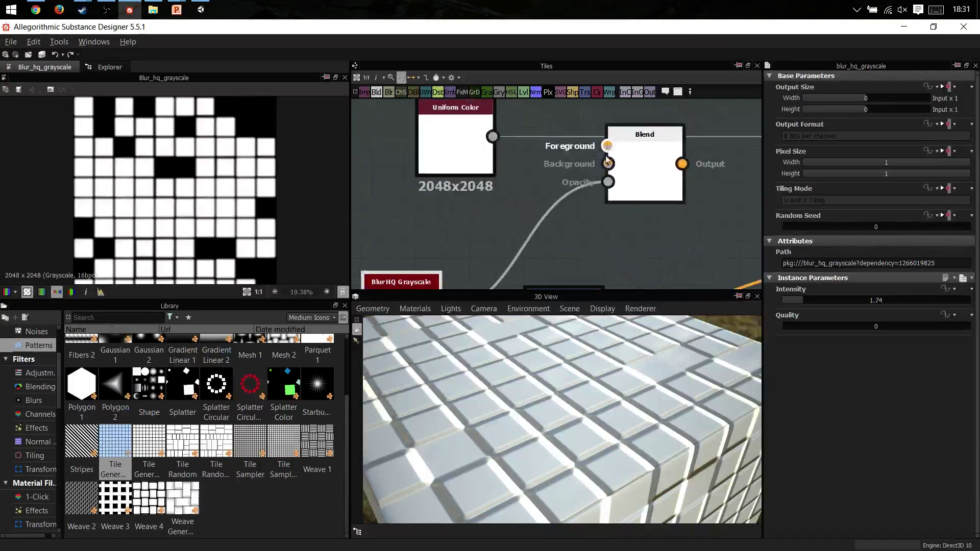
scroll(607, 194, "down", 5)
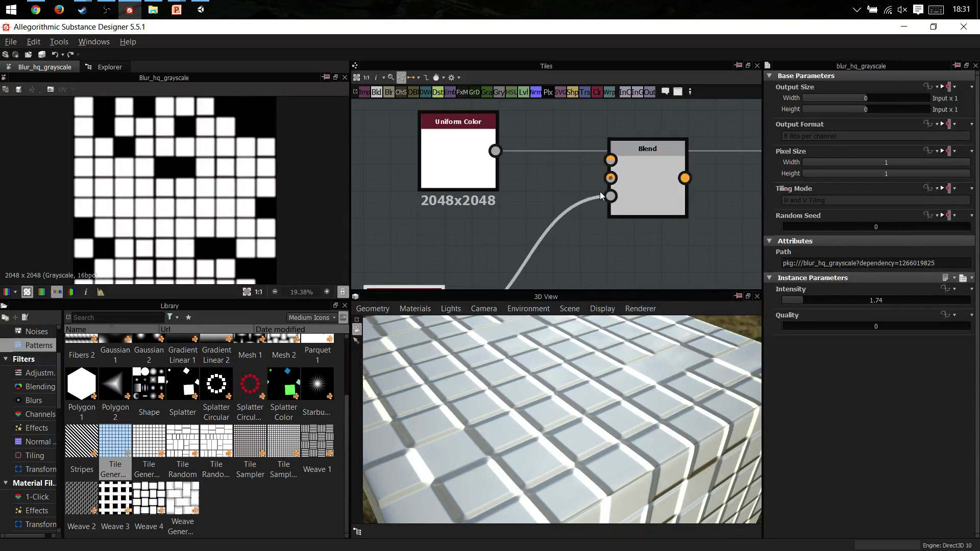
left_click(606, 214)
scroll(604, 219, "down", 6)
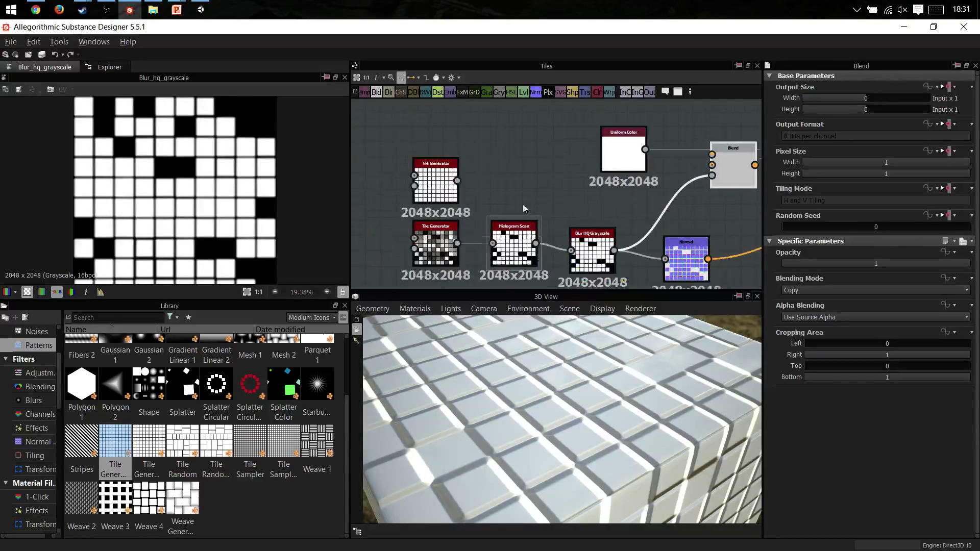
Move the white Uniform Color node up and add a second Uniform Color node set to RGB 127, 99, 0.
left_click_drag(636, 179, 605, 195)
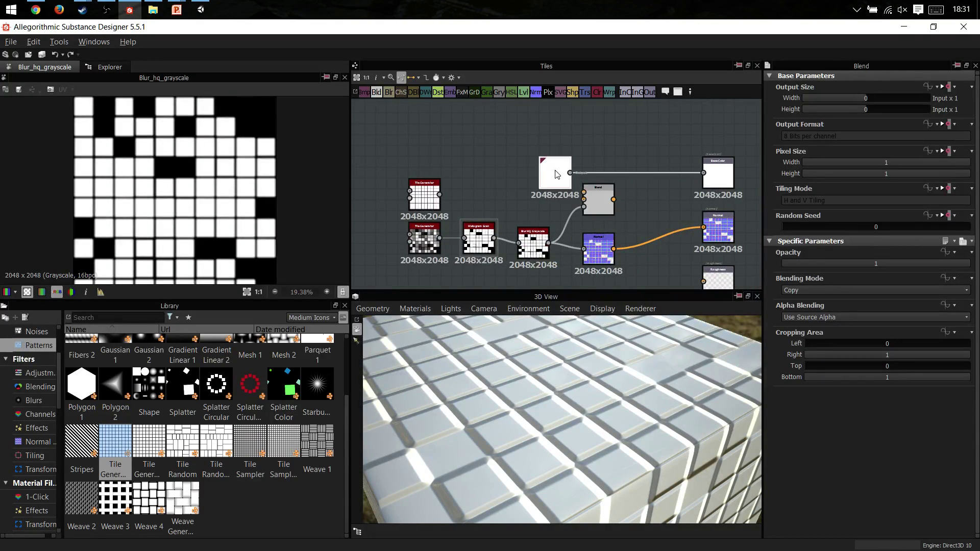
left_click_drag(556, 172, 524, 118)
key("space")
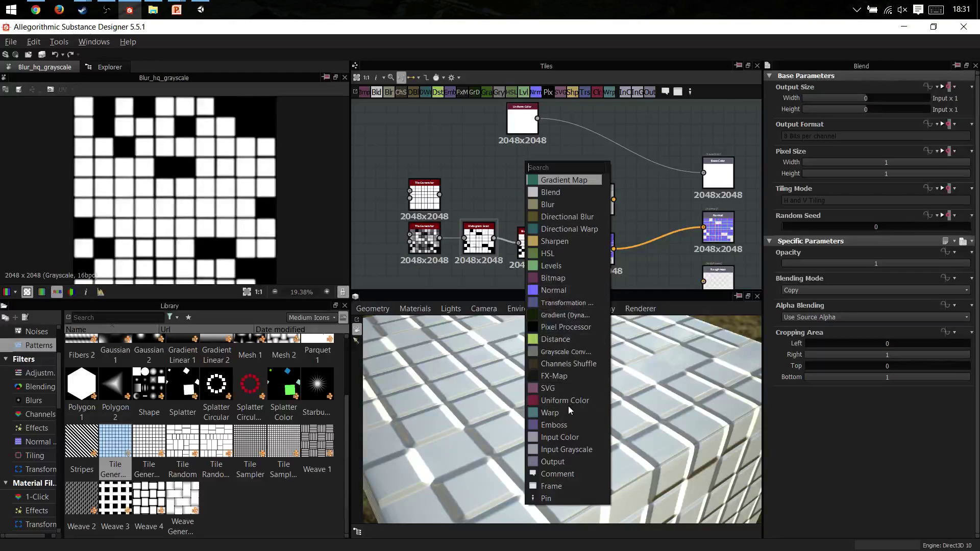
left_click(566, 400)
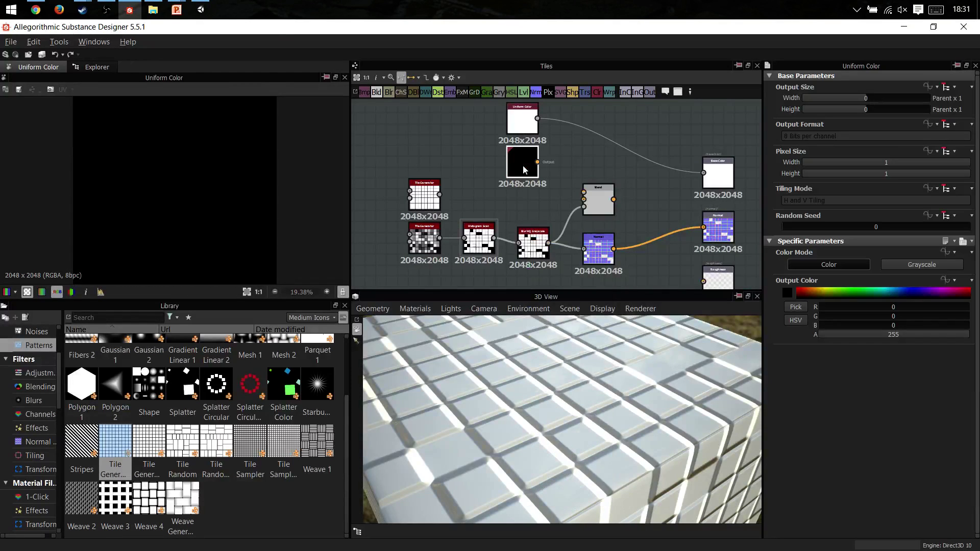
left_click(817, 292)
Connect the brown Uniform Color to the Blend's Foreground and the Blend to the Base Color output, then inspect the tiles in 3D.
left_click_drag(538, 162, 584, 192)
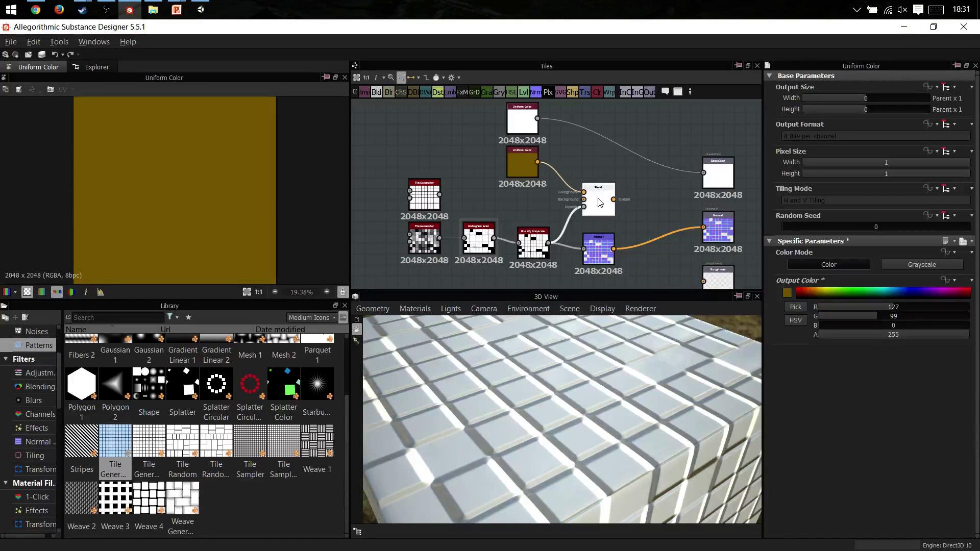
double_click(599, 201)
scroll(204, 186, "up", 2)
scroll(204, 190, "down", 2)
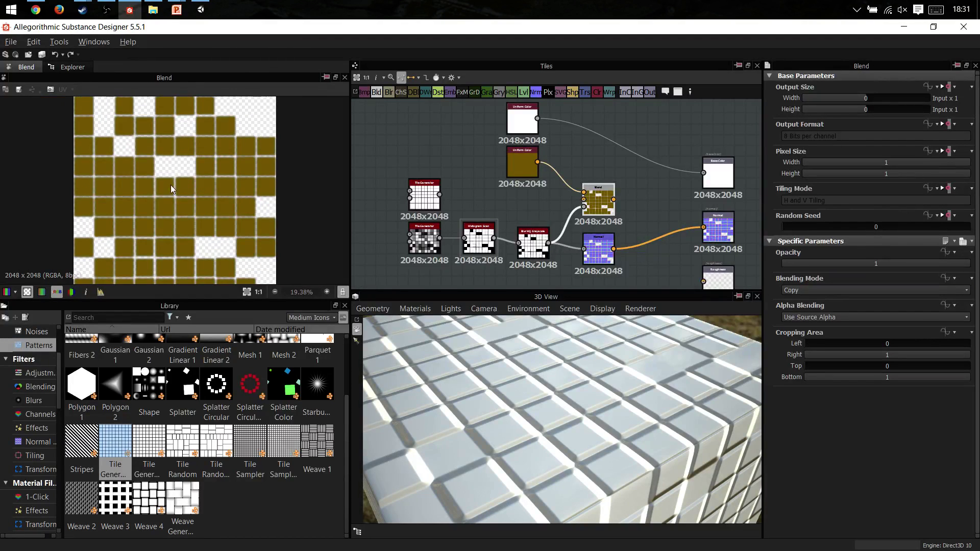
left_click_drag(613, 199, 625, 162)
left_click_drag(577, 377, 568, 311)
scroll(630, 175, "down", 2)
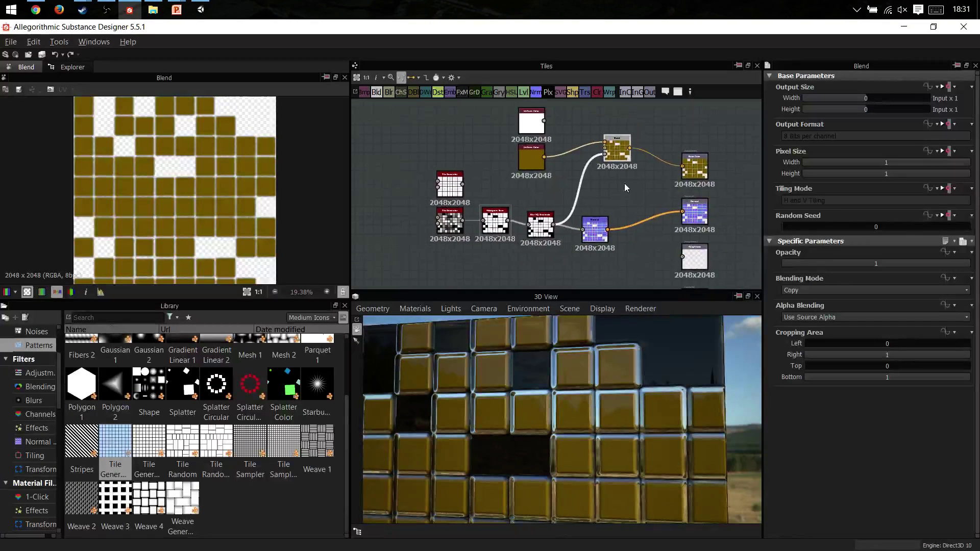
Add a Clouds 1 node and arrange it beside the two Uniform Color nodes.
key("space")
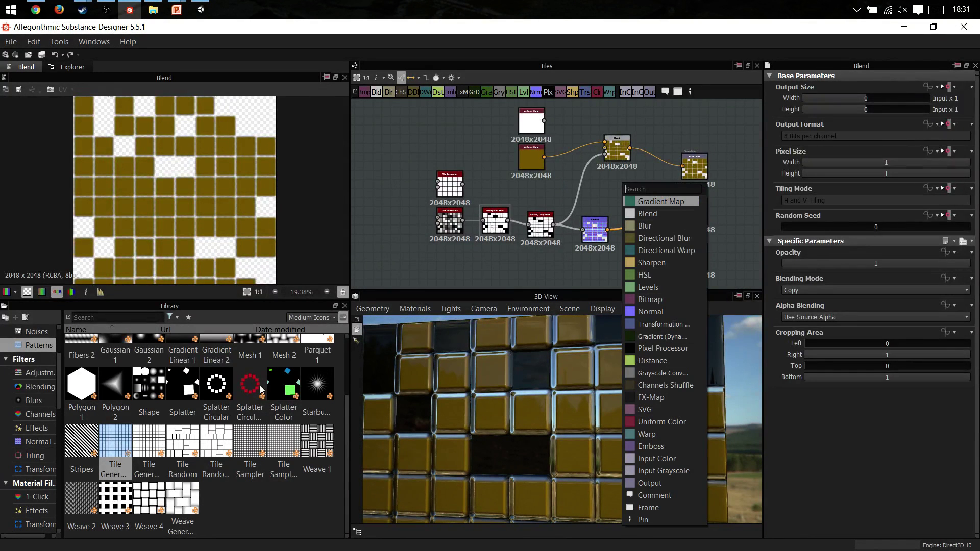
left_click(448, 223)
key("space")
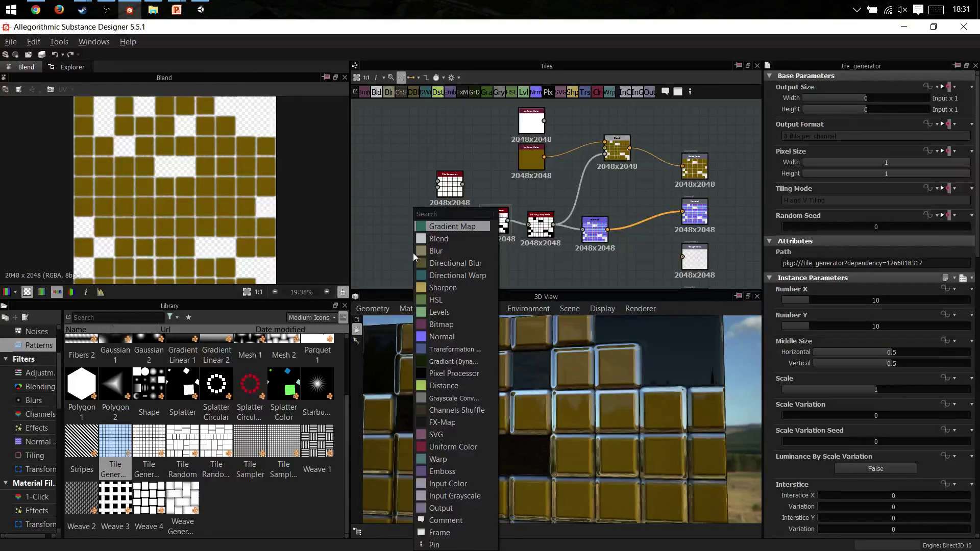
type("cloud")
key("Return")
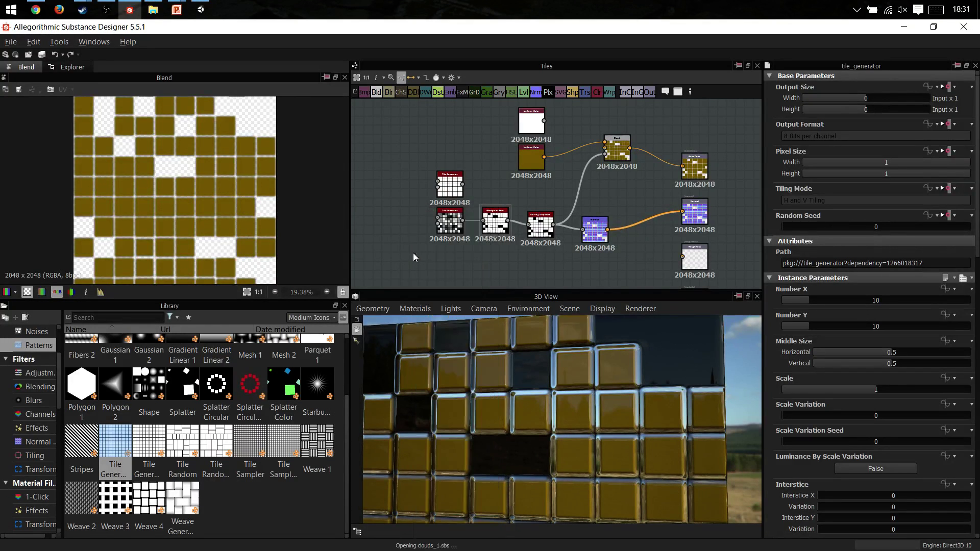
left_click_drag(423, 200, 567, 111)
scroll(546, 167, "up", 2)
middle_click_drag(583, 184, 586, 212)
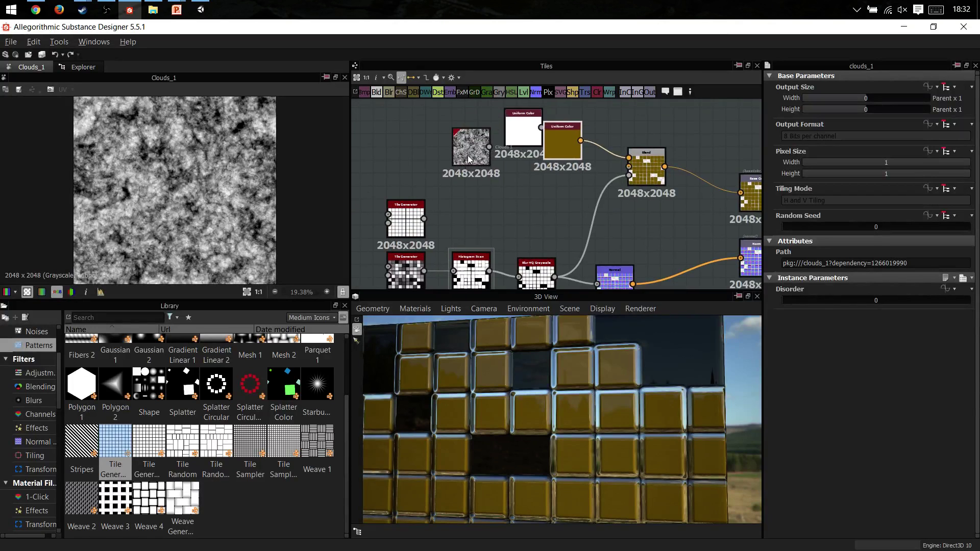
left_click_drag(468, 155, 474, 175)
scroll(551, 241, "down", 1)
Add a Gradient Map node fed by the Clouds 1 node.
left_click(537, 270)
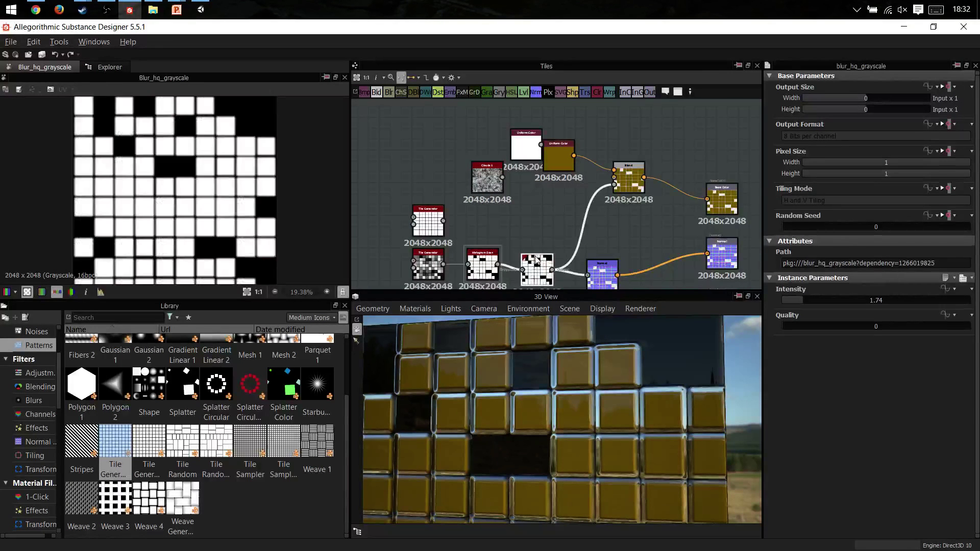
left_click(489, 188)
key("space")
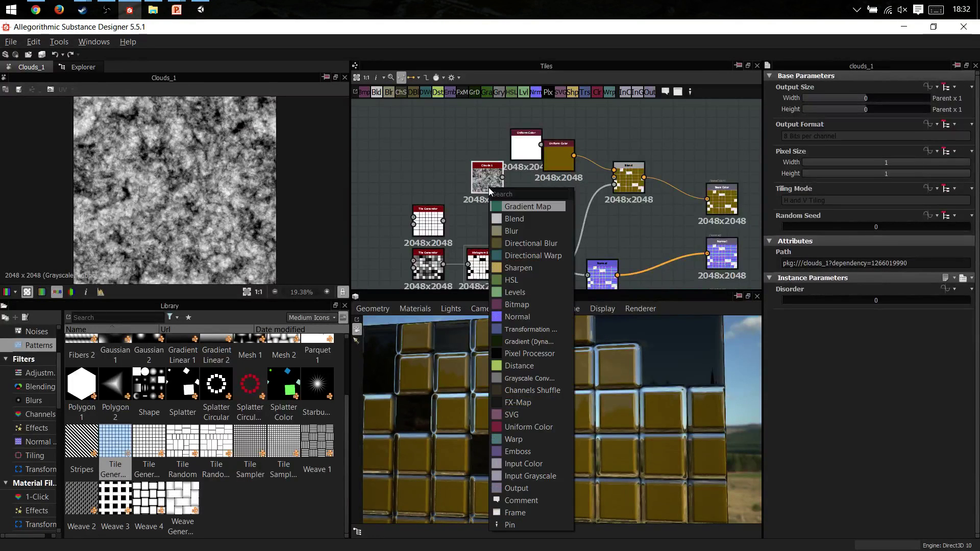
key("Down")
key("Down")
key("Down")
key("Down")
key("Down")
key("Down")
key("Down")
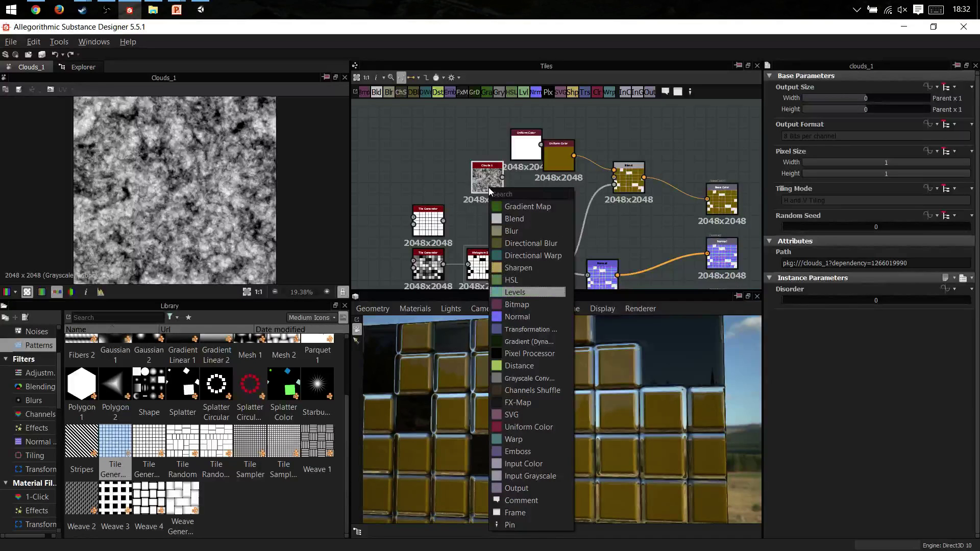
key("Up")
key("Up")
key("Up")
key("Up")
key("Up")
key("Up")
key("Up")
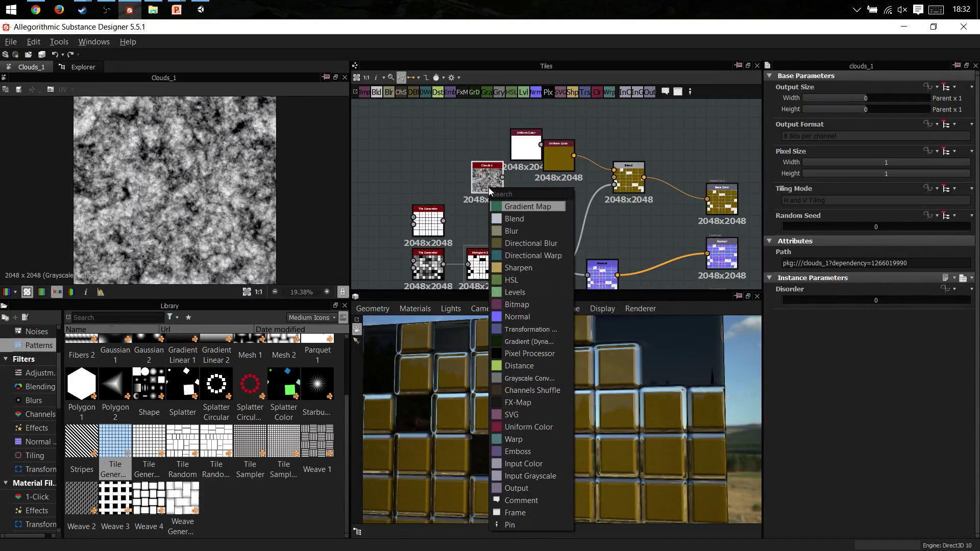
key("Return")
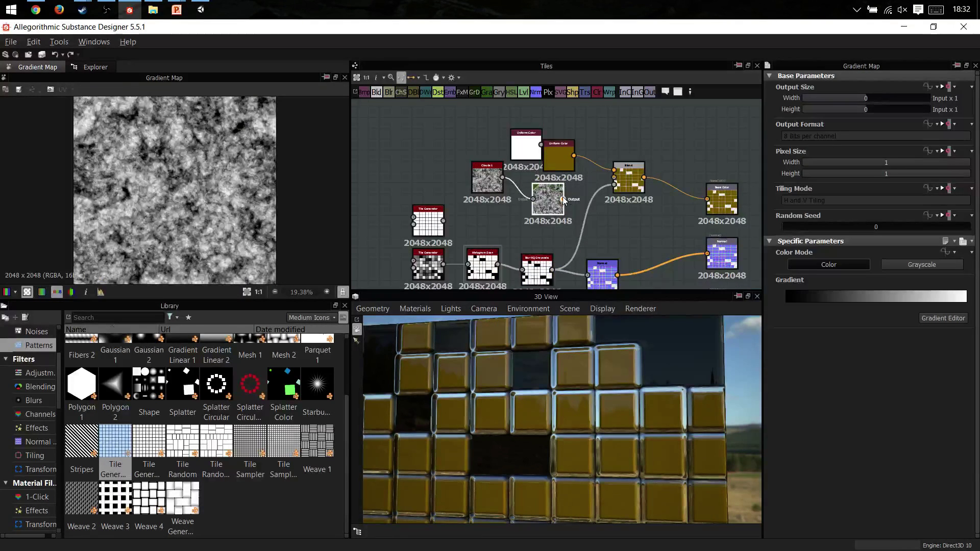
Connect the Gradient Map output to the Blend node's Background input and inspect the missing-tile areas on the 3D cube.
left_click_drag(562, 198, 621, 184)
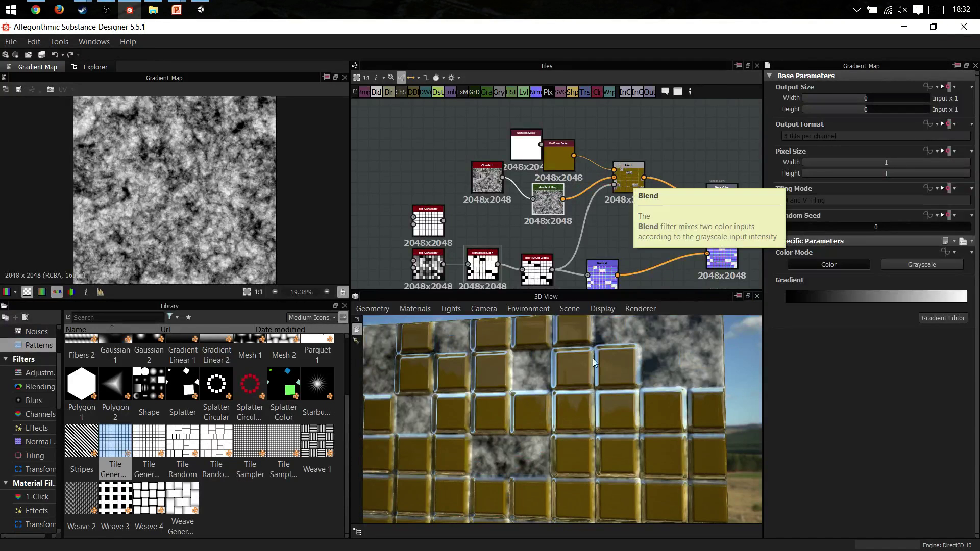
scroll(593, 358, "down", 3)
left_click_drag(595, 393, 571, 369)
middle_click_drag(571, 369, 531, 326)
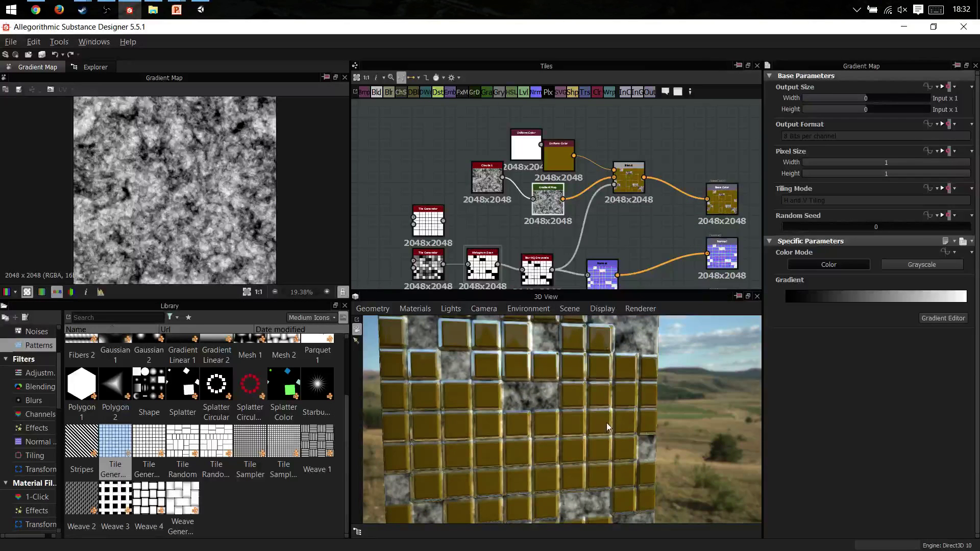
left_click_drag(607, 422, 593, 390)
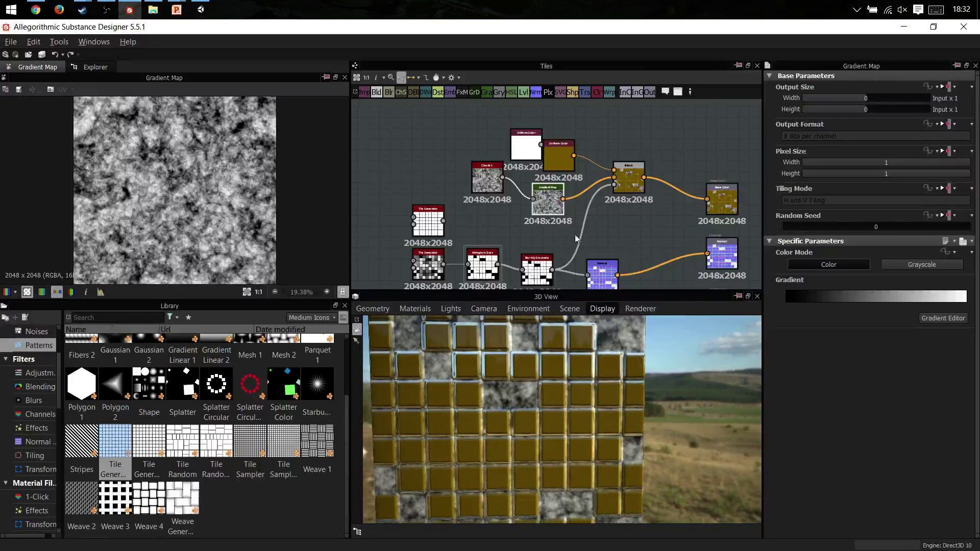
Pick the Gradient Map's gradient from the landscape background in the 3D view and inspect the recoloured clouds up close.
left_click(933, 317)
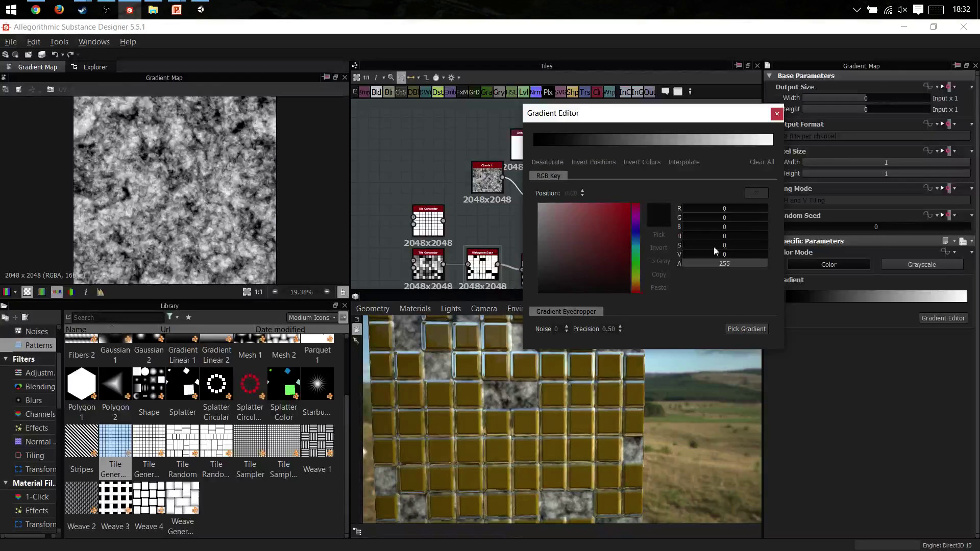
left_click(746, 330)
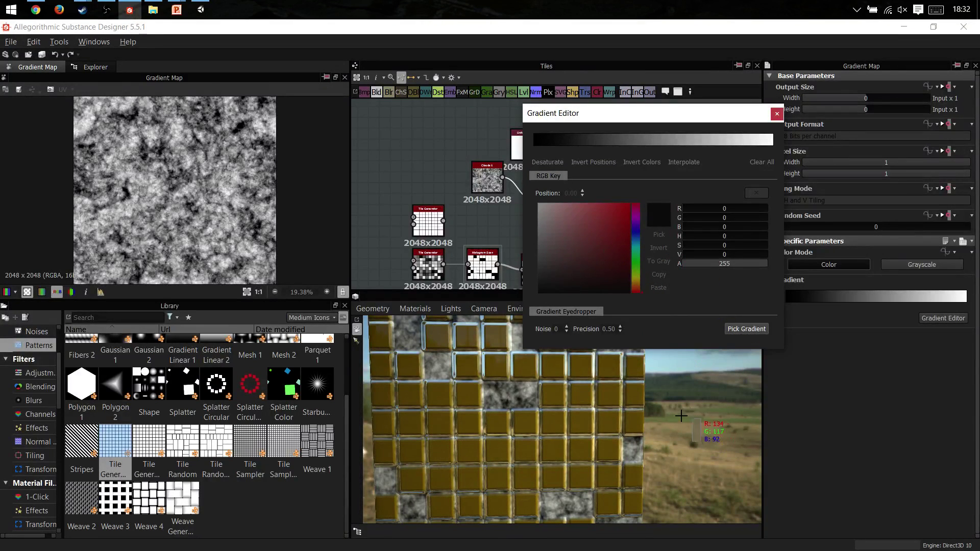
left_click_drag(666, 378, 736, 505)
scroll(146, 163, "up", 4)
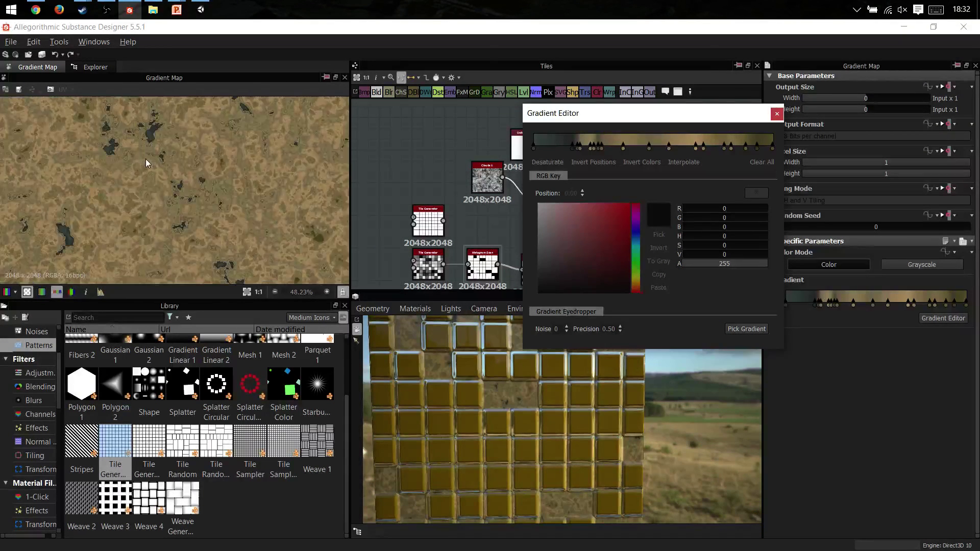
scroll(182, 189, "up", 3)
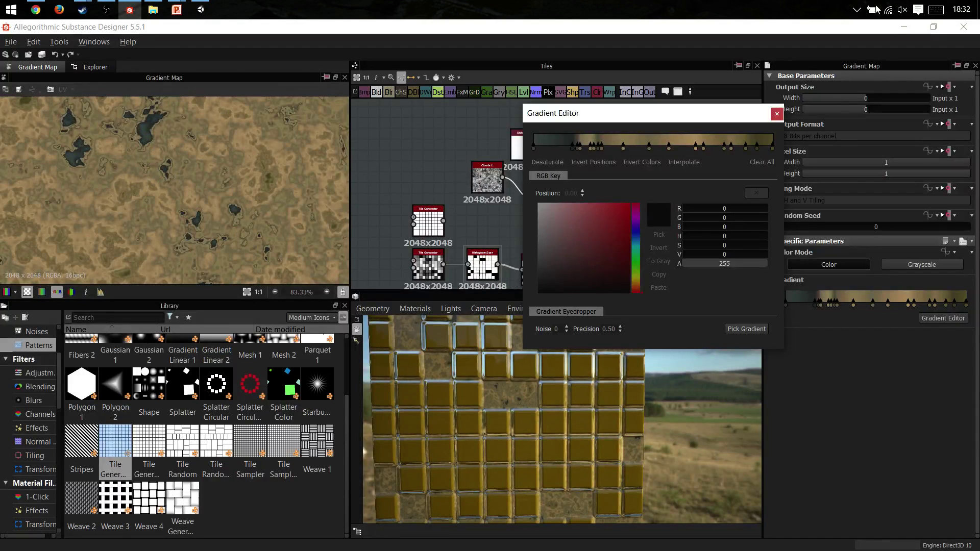
Close the gradient editor and insert an HSL node between the Gradient Map and the Blend node, spacing the nodes apart.
left_click(776, 113)
left_click_drag(563, 353, 605, 341)
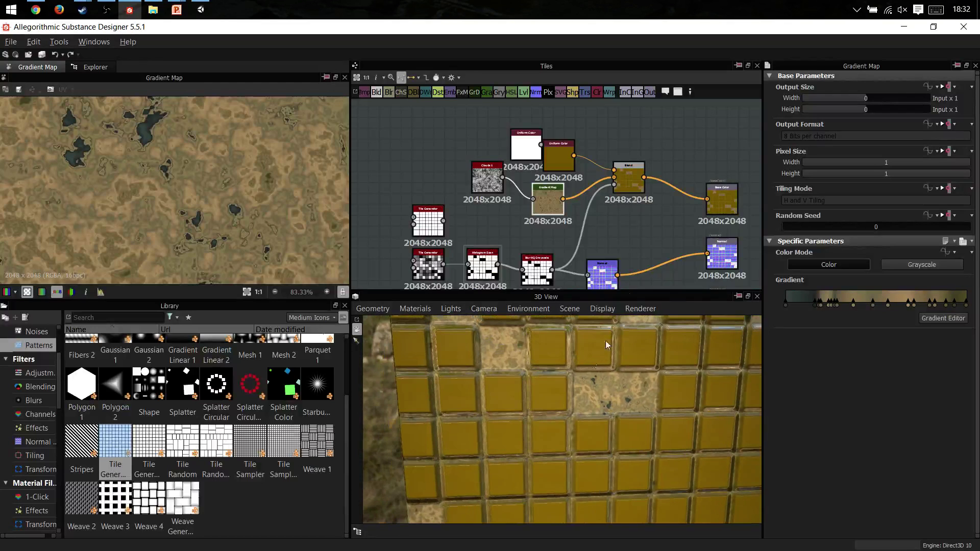
left_click_drag(633, 196, 650, 195)
left_click_drag(554, 200, 532, 201)
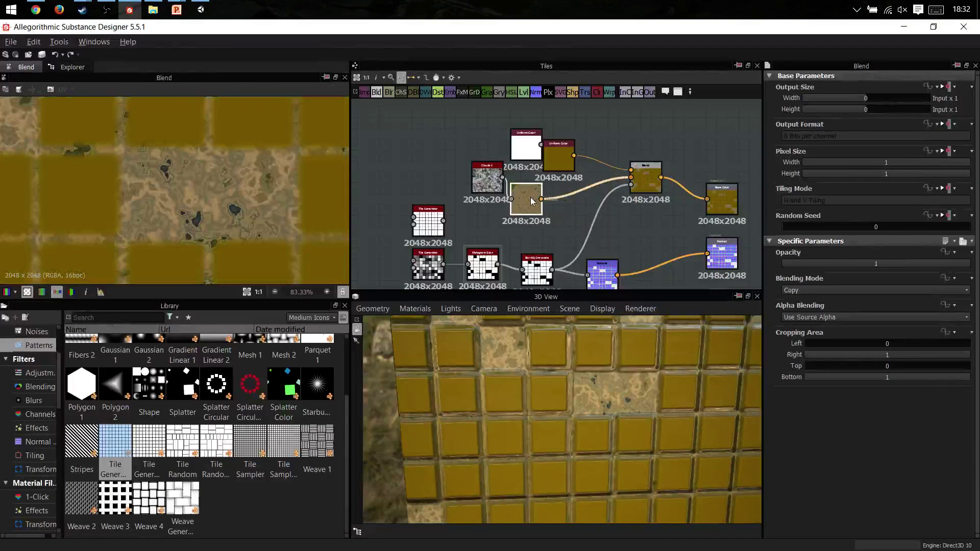
key("space")
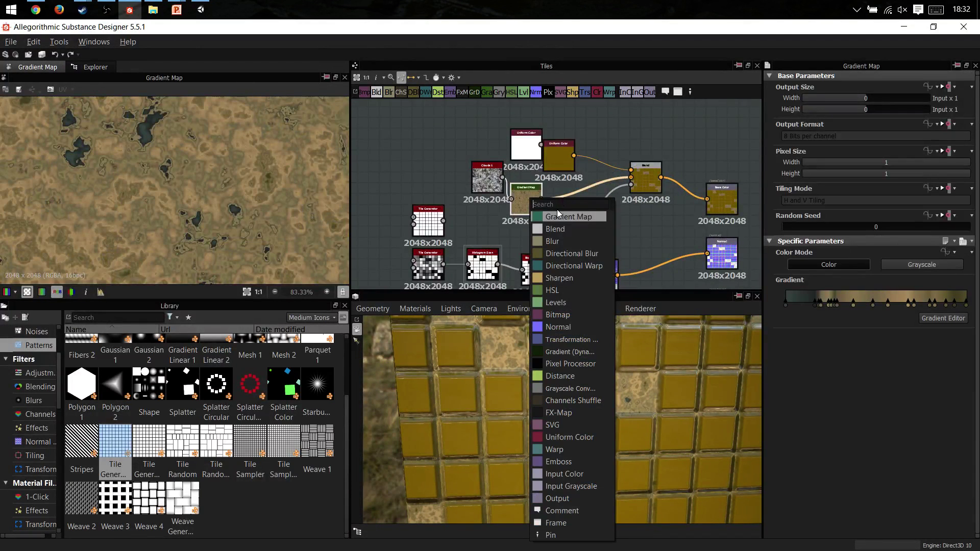
type("hsl")
key("Return")
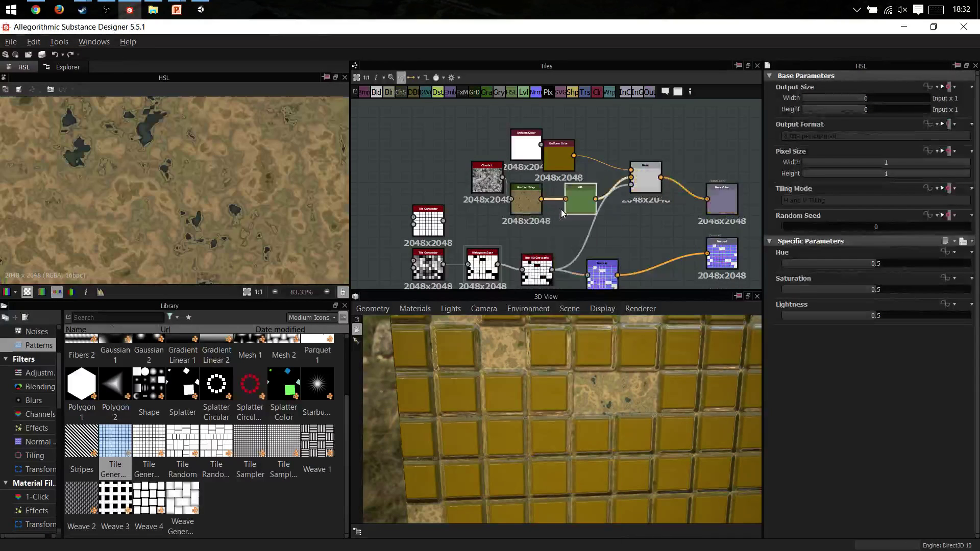
left_click_drag(592, 209, 581, 209)
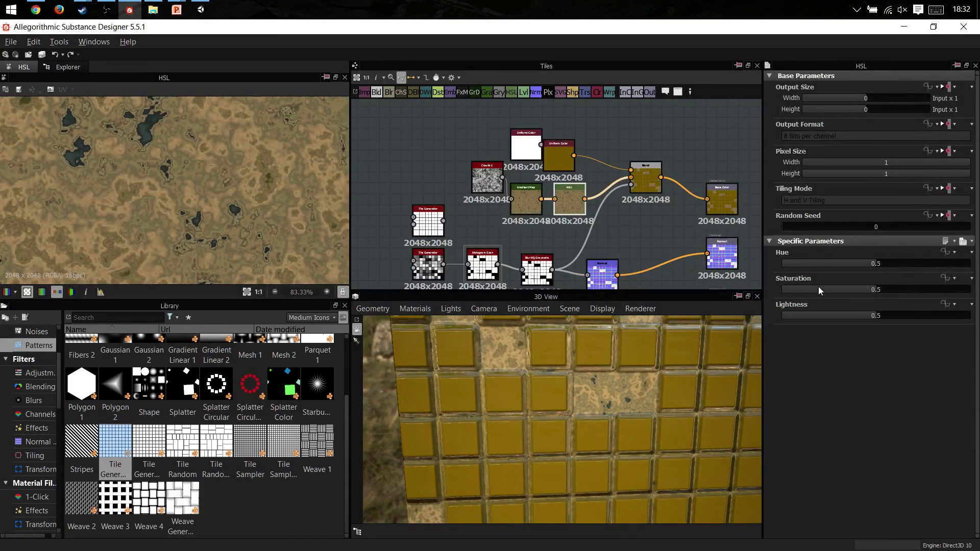
Set the HSL node's saturation to 0.36 and move the Clouds 1 node away from the other nodes.
left_click_drag(872, 292, 850, 292)
left_click_drag(488, 176, 396, 117)
middle_click_drag(637, 235, 512, 212)
Examine the tile Normal node and the Base Color output in the 2D view.
double_click(598, 189)
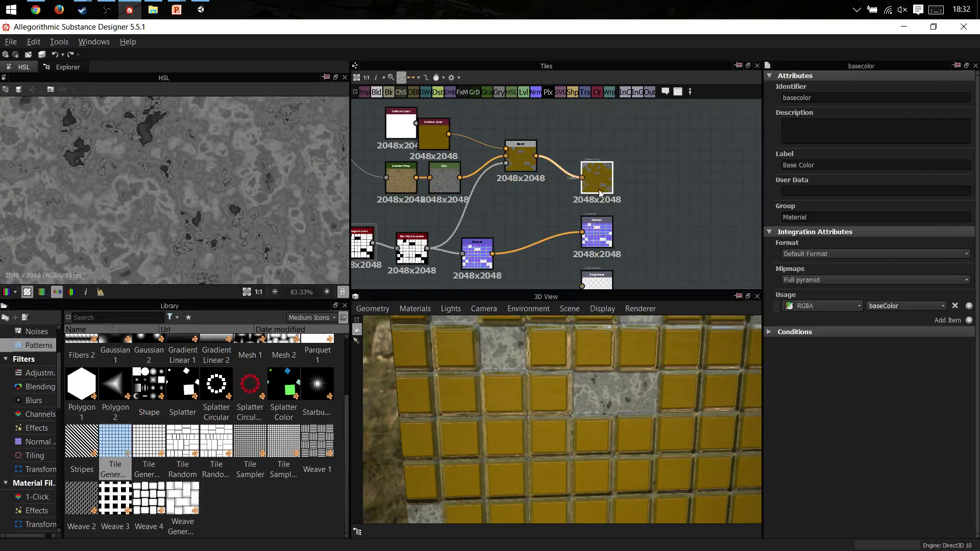
scroll(225, 202, "up", 1)
middle_click_drag(485, 293, 544, 206)
double_click(515, 189)
middle_click_drag(451, 213, 558, 218)
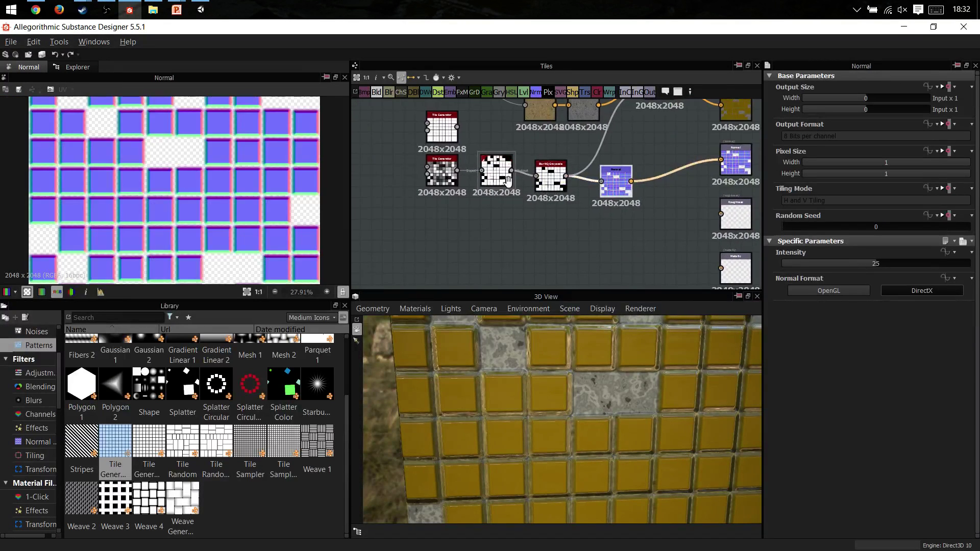
middle_click_drag(677, 120, 670, 168)
double_click(727, 160)
key("space")
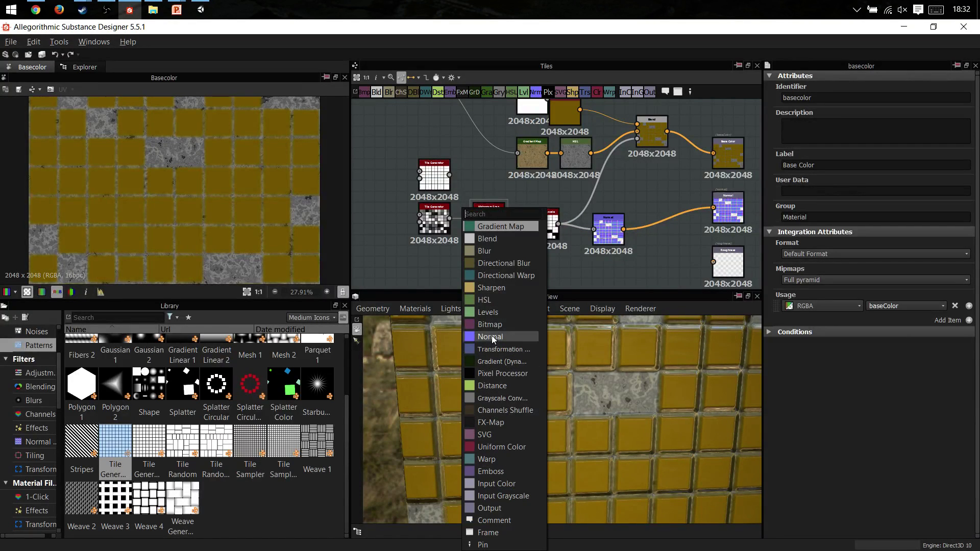
key("Escape")
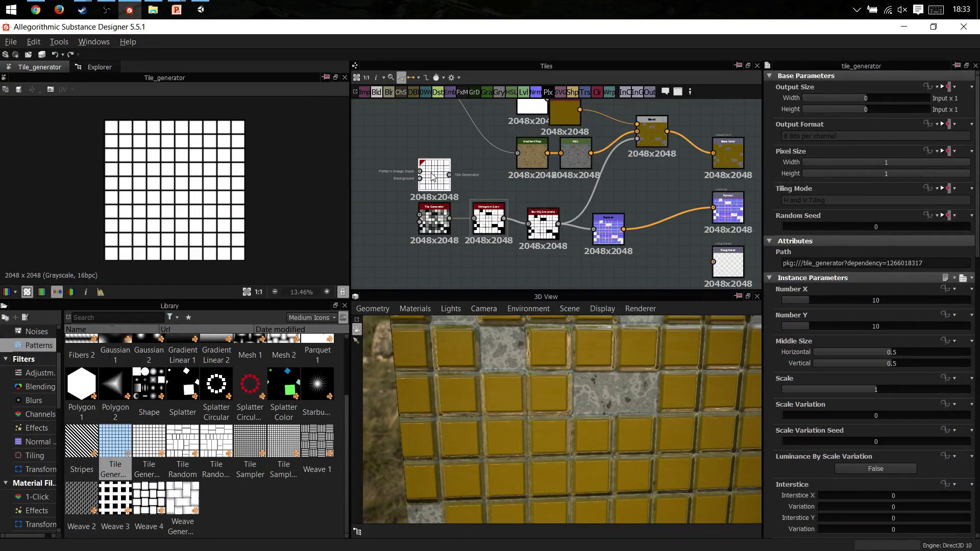
Add an Invert Grayscale node after the upper Tile Generator and check its grid lines up close.
key("space")
type("inver")
key("Down")
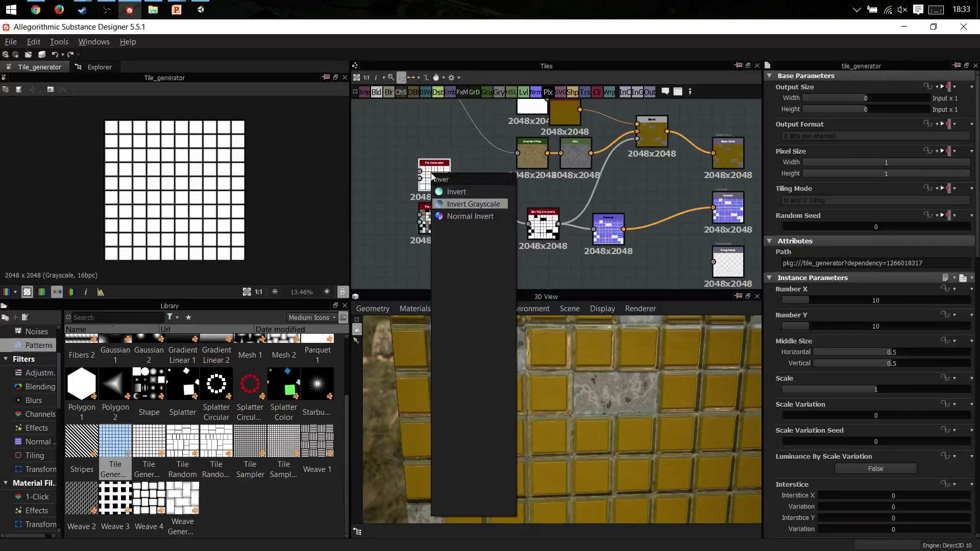
key("Return")
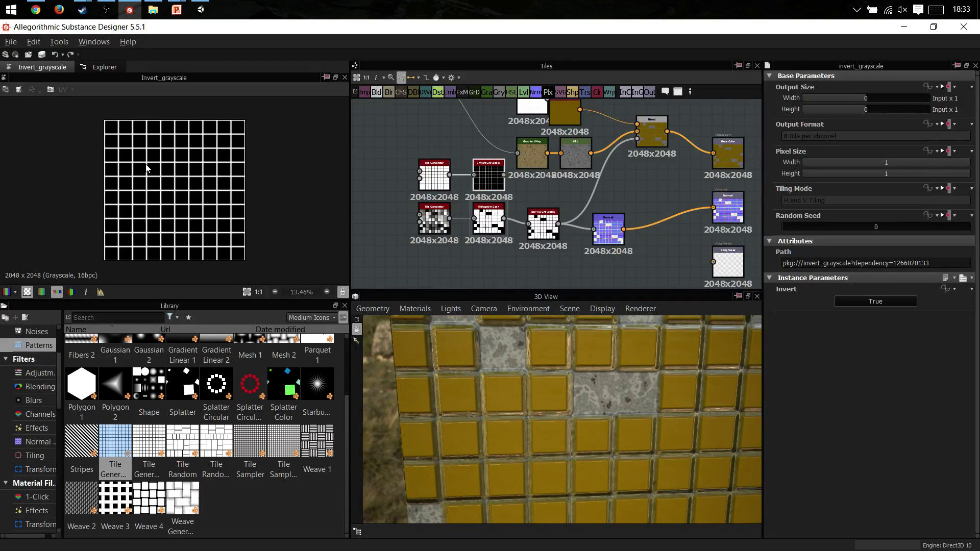
scroll(191, 179, "up", 3)
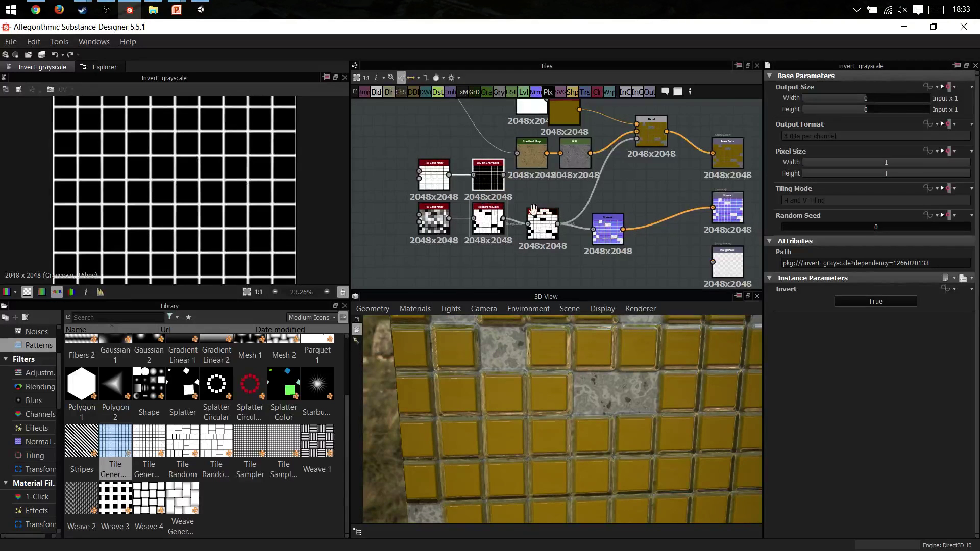
Add a new Normal node and a new Blend node in the empty graph area near the existing Normal node.
middle_click_drag(578, 277, 553, 236)
key("space")
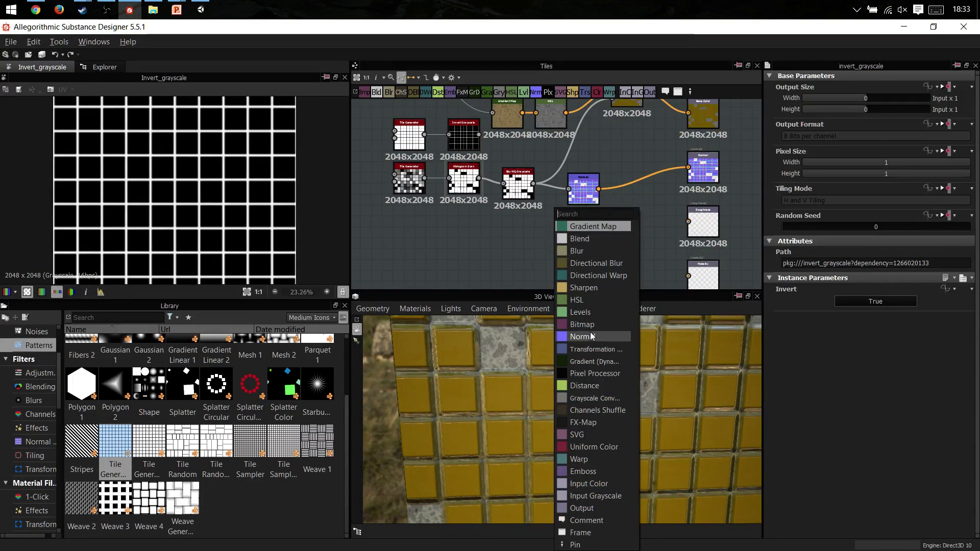
left_click(591, 335)
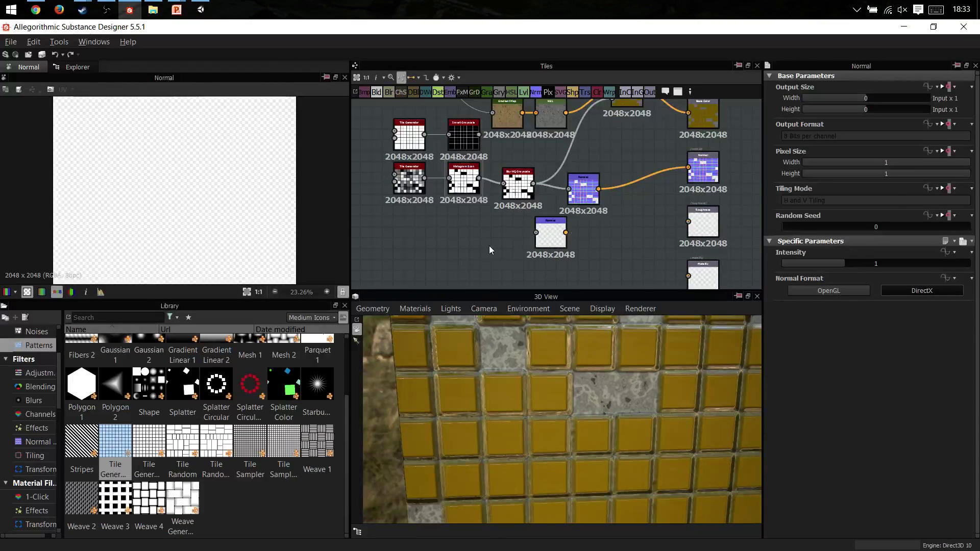
key("space")
left_click(513, 242)
Move the tile mask and tile Normal nodes away, place the new Blend beside the new Normal, and undo their automatic link.
left_click_drag(500, 193, 355, 279)
left_click_drag(592, 170, 539, 150)
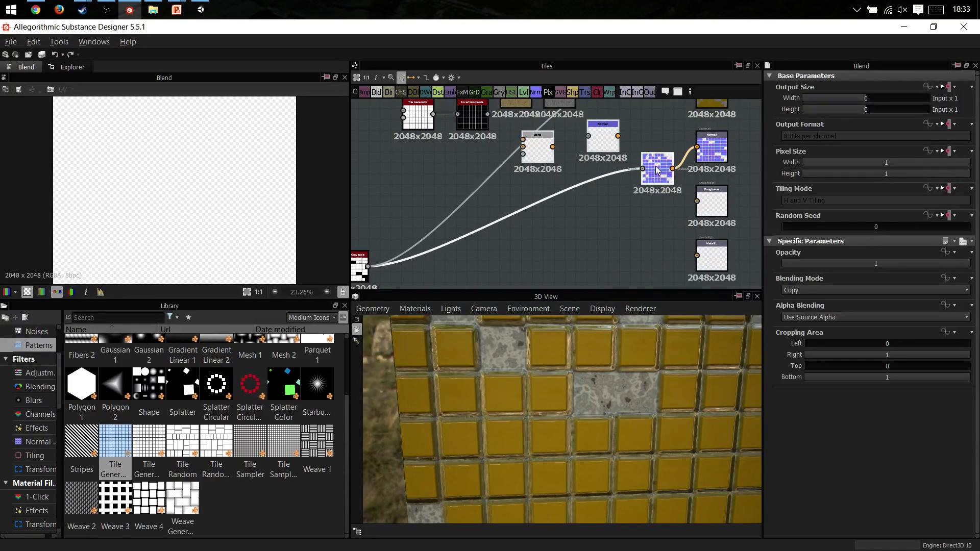
left_click_drag(657, 171, 632, 259)
scroll(566, 225, "up", 3)
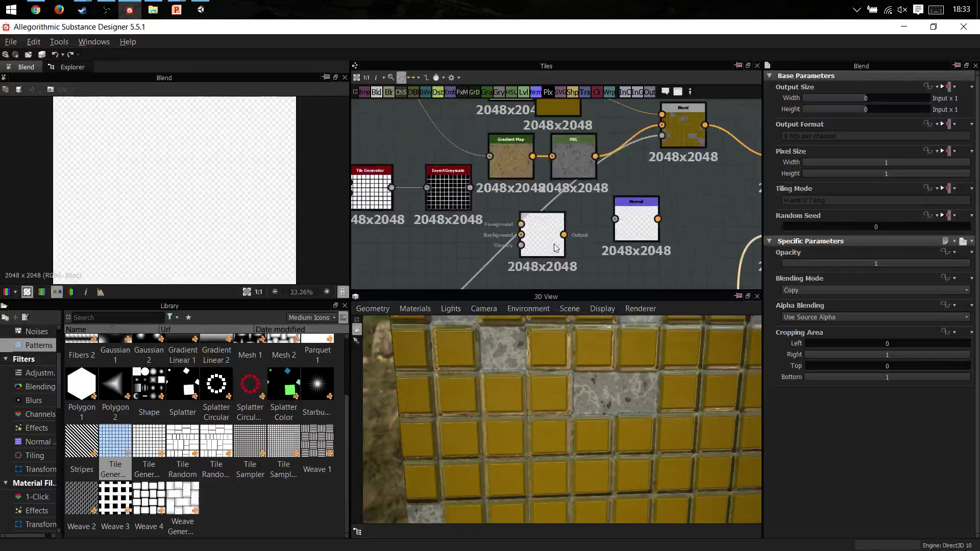
left_click_drag(557, 248, 604, 219)
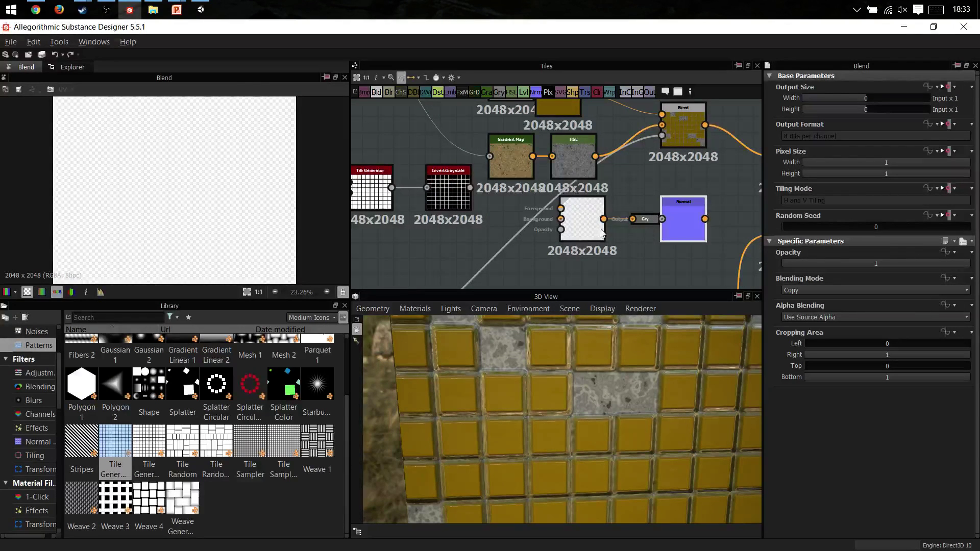
key("ctrl+z")
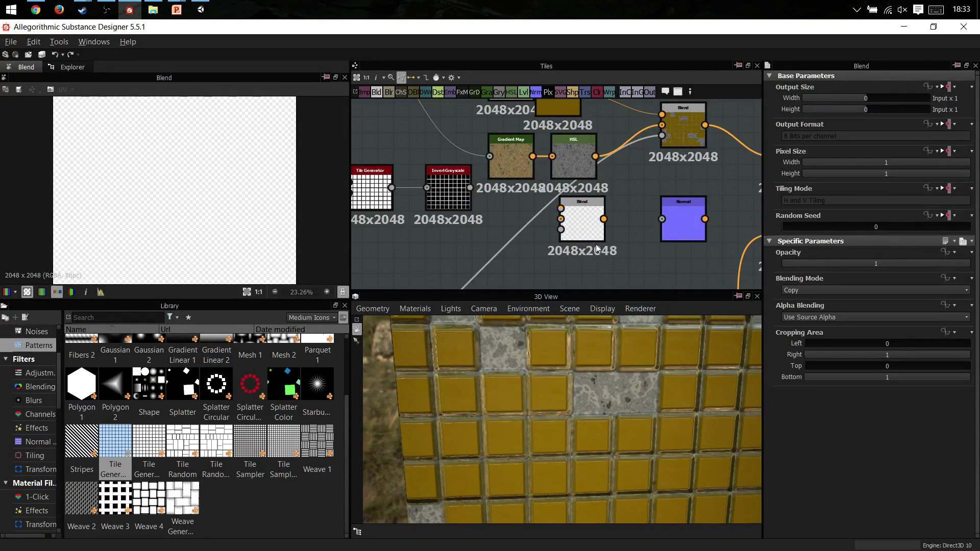
Connect Invert Grayscale to the new Blend's Opacity and Clouds 1 to its Foreground, and preview the blended grid.
left_click_drag(470, 188, 581, 241)
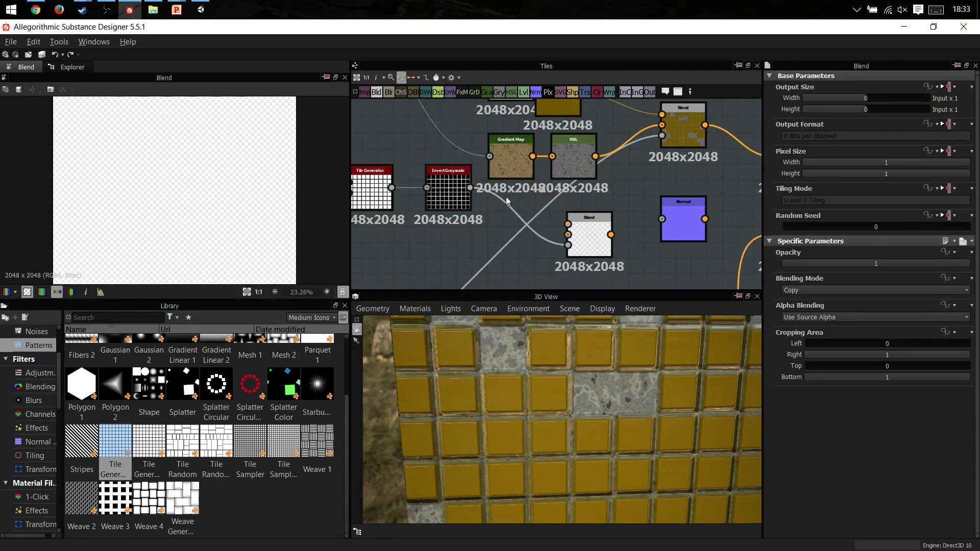
left_click(577, 163)
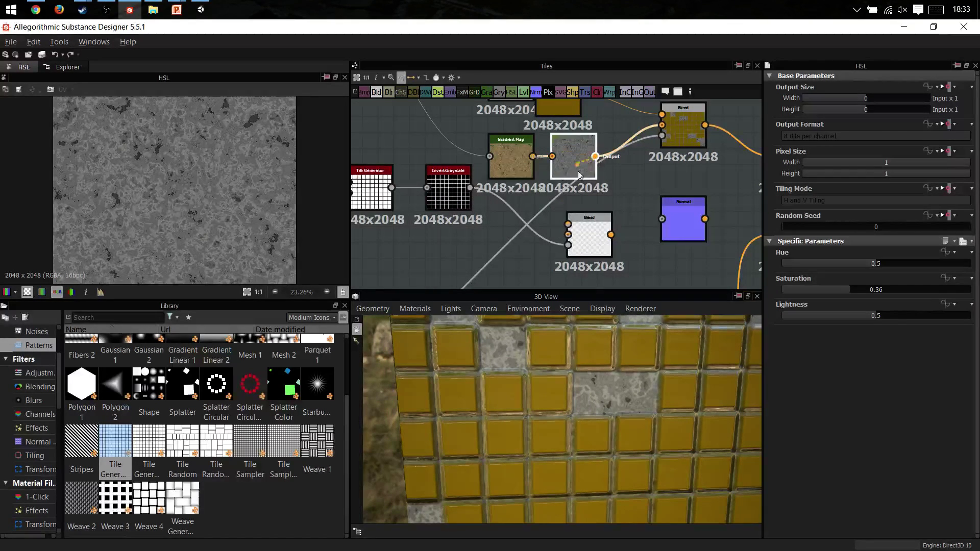
left_click_drag(571, 214, 577, 185)
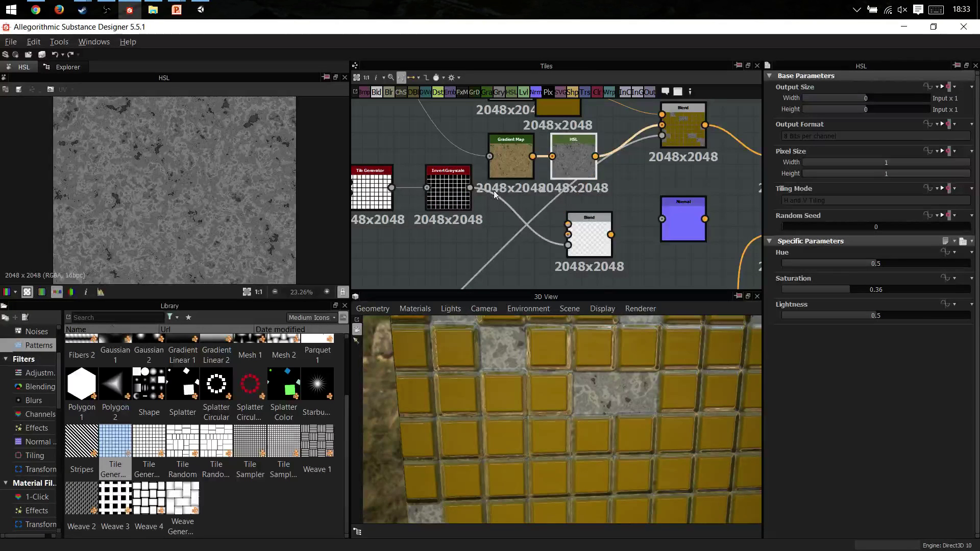
scroll(494, 191, "down", 1)
middle_click_drag(521, 172, 549, 201)
scroll(549, 201, "down", 1)
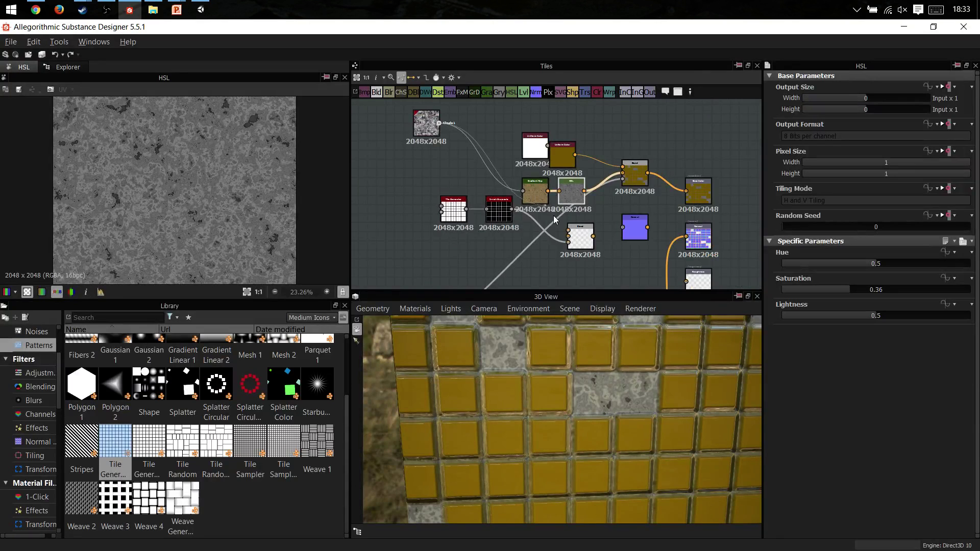
double_click(574, 232)
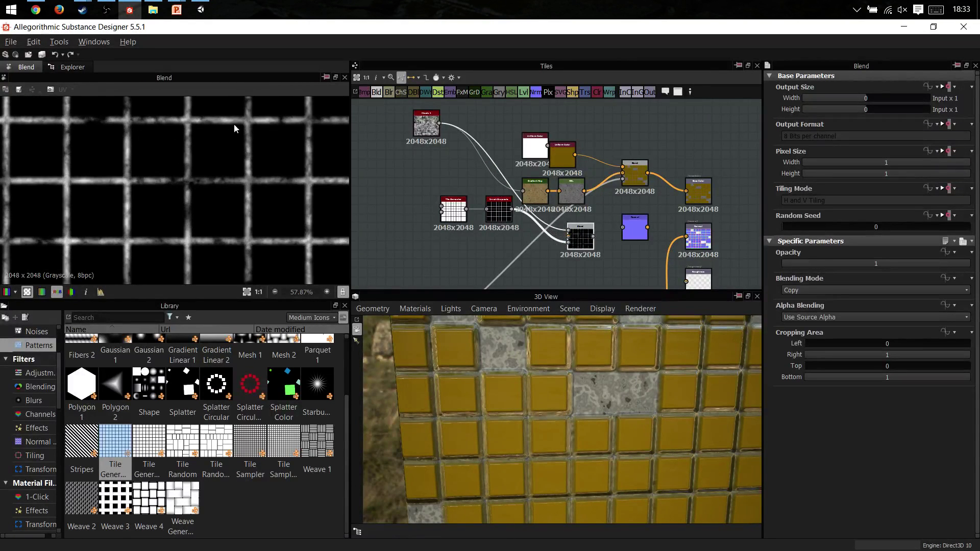
scroll(157, 143, "down", 2)
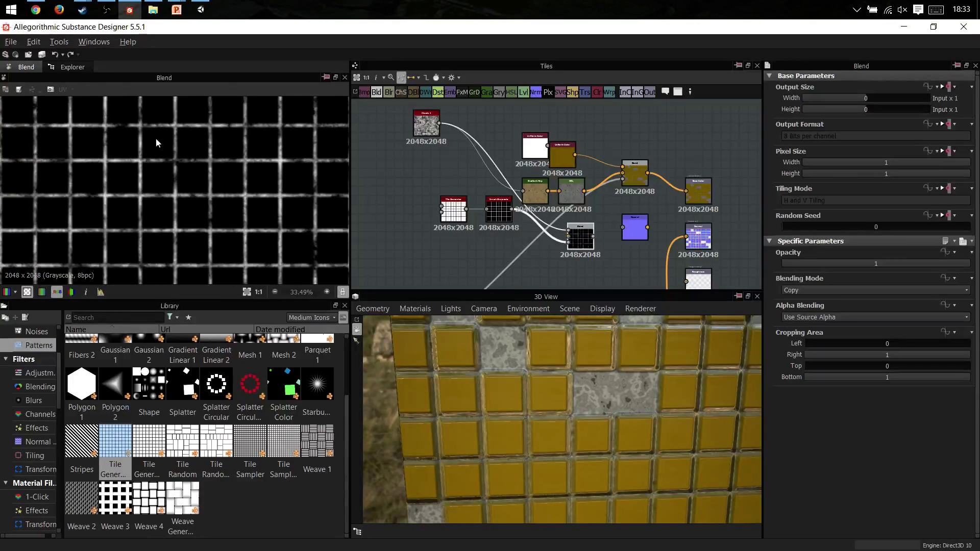
Connect the clouds-and-grid Blend output to the new Normal node and open that Normal node in the 2D view.
middle_click_drag(587, 251, 504, 211)
left_click_drag(512, 182, 572, 163)
scroll(580, 164, "down", 3)
double_click(527, 160)
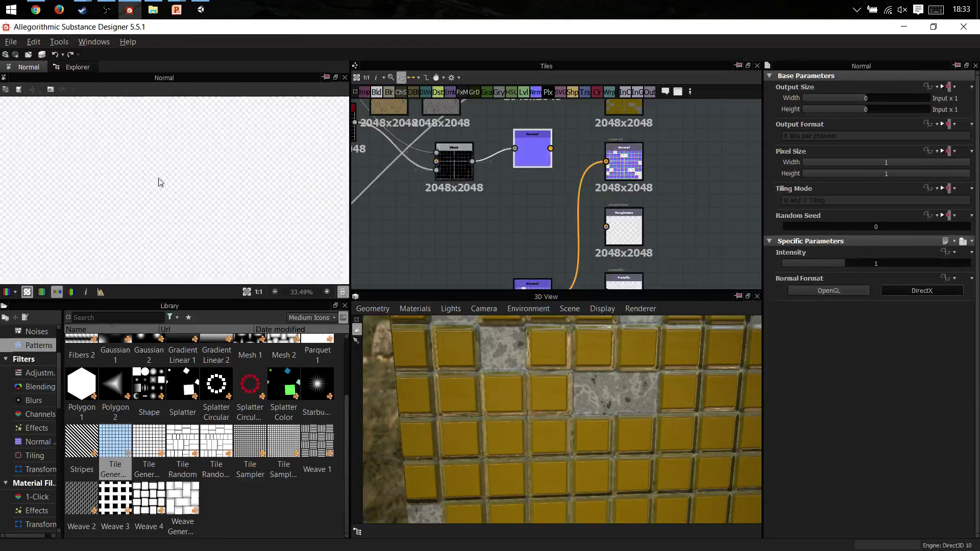
Turn off the 2D view's transparency display and set the new Normal node's intensity to 1.58.
left_click(27, 292)
scroll(142, 172, "down", 3)
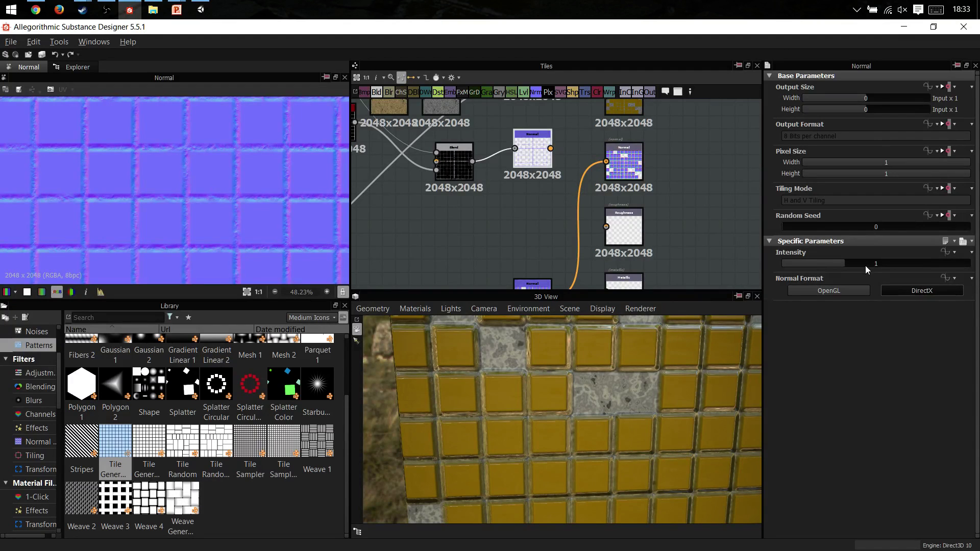
left_click_drag(868, 262, 881, 264)
middle_click_drag(541, 245, 497, 216)
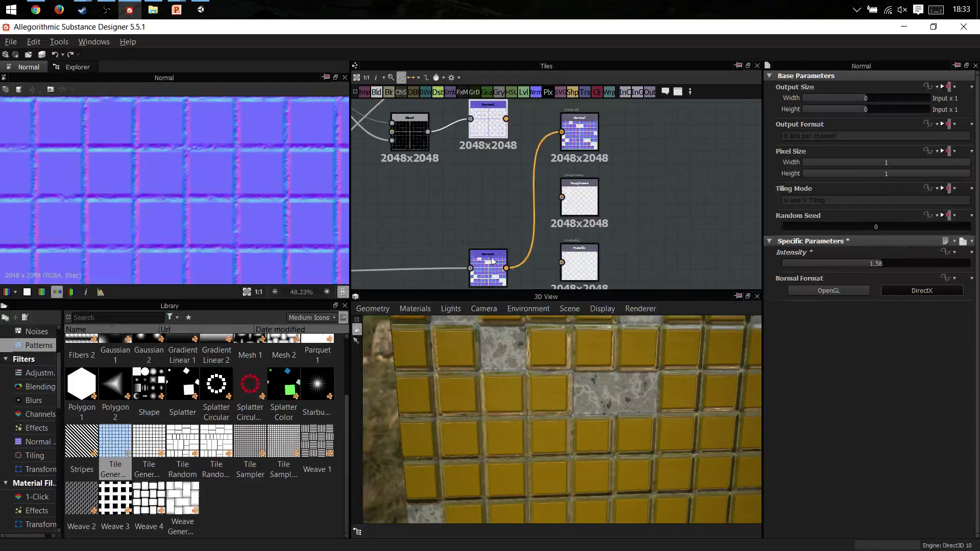
Shift the tile Normal node back and add a Normal Combine node between the two Normal nodes and the output.
left_click_drag(490, 255, 434, 233)
double_click(500, 210)
right_click(473, 200)
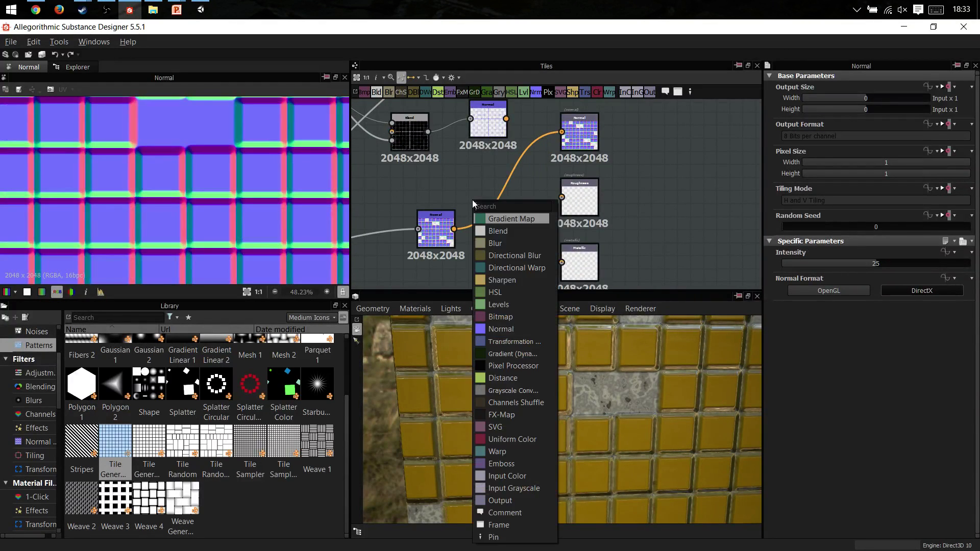
type("combin")
key("Down")
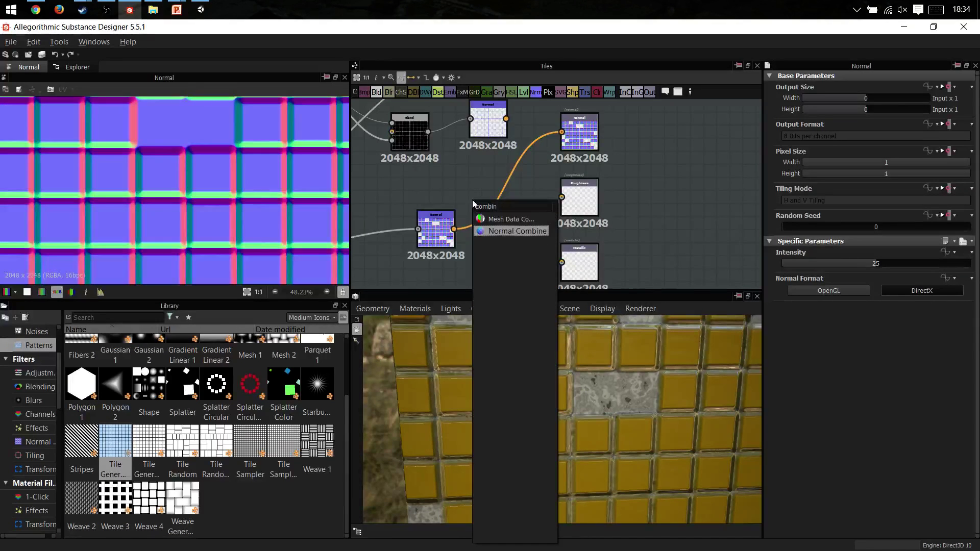
key("Return")
left_click_drag(474, 203, 501, 194)
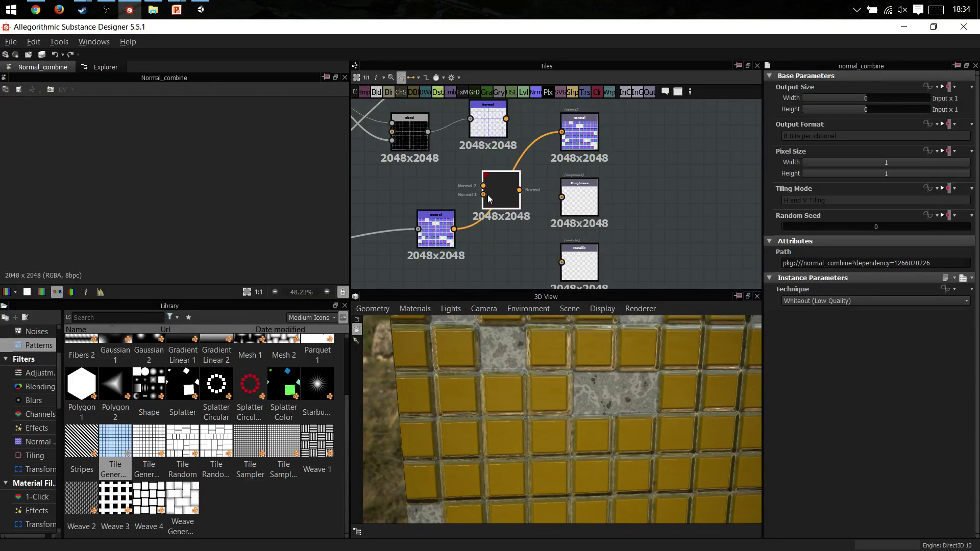
Feed both Normal nodes through Normal Combine into the Normal output and inspect the gaps between tiles in the 3D view.
left_click_drag(454, 229, 561, 132)
scroll(627, 381, "up", 3)
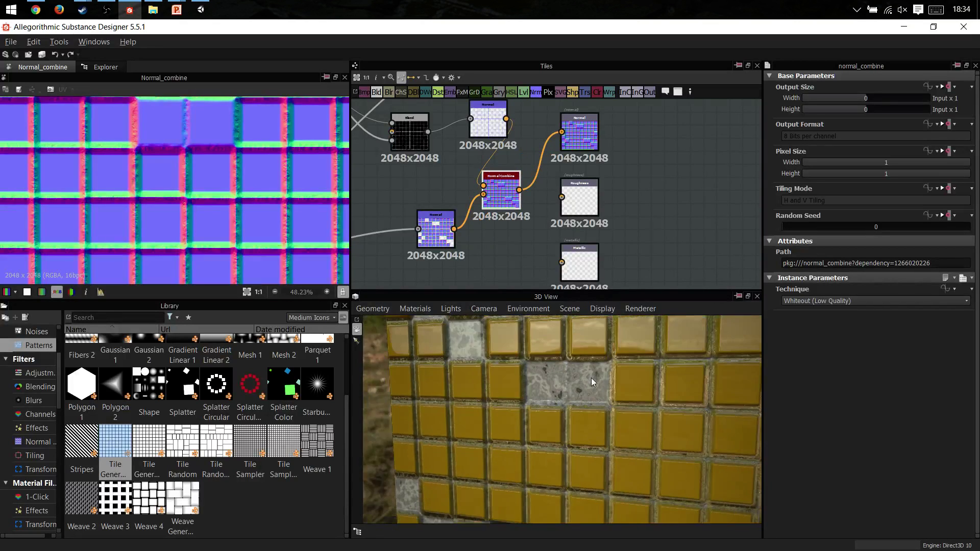
left_click_drag(572, 379, 603, 390)
Move the tile Normal node aside and add a Blend node between it and the Blur HQ Grayscale node.
left_click(435, 224)
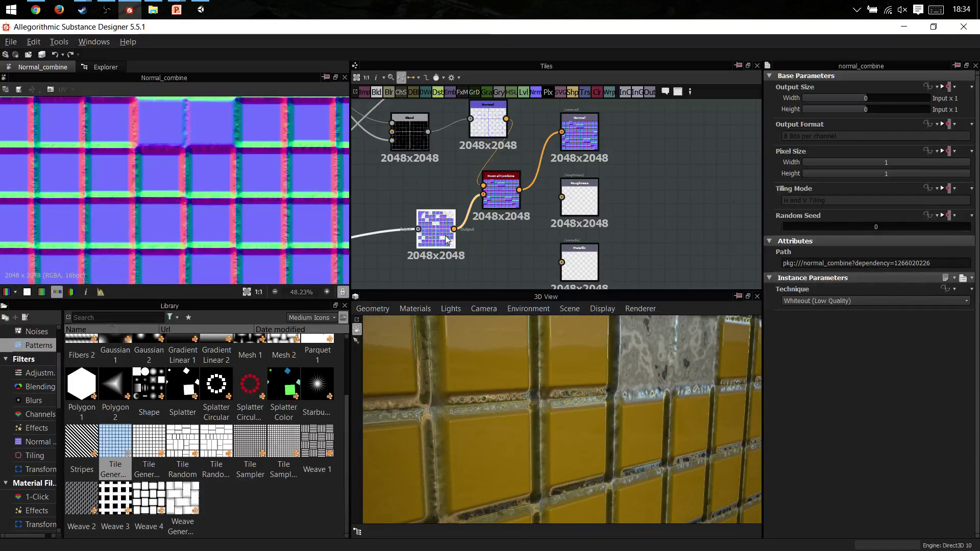
scroll(436, 230, "down", 2)
middle_click_drag(435, 245, 571, 230)
left_click_drag(571, 230, 547, 277)
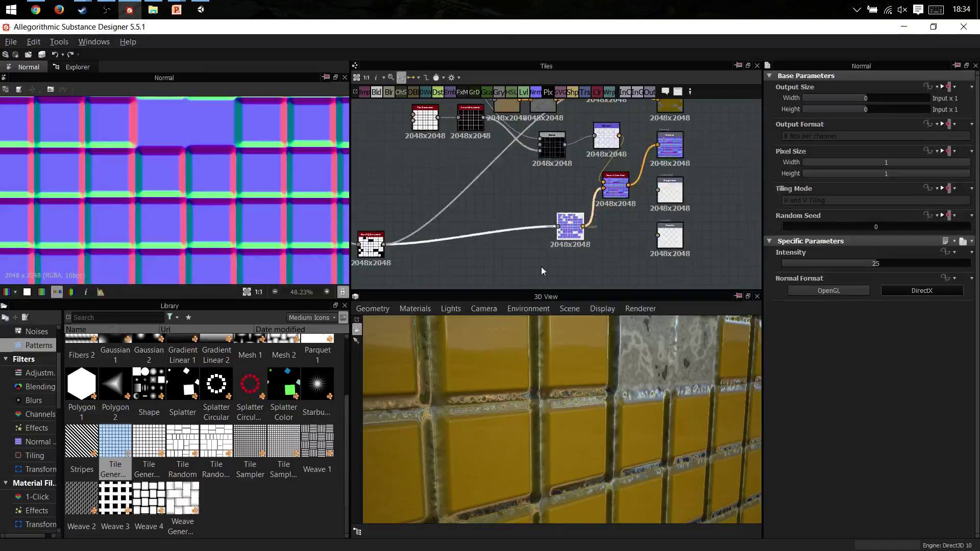
middle_click_drag(547, 277, 608, 261)
key("space")
left_click(533, 239)
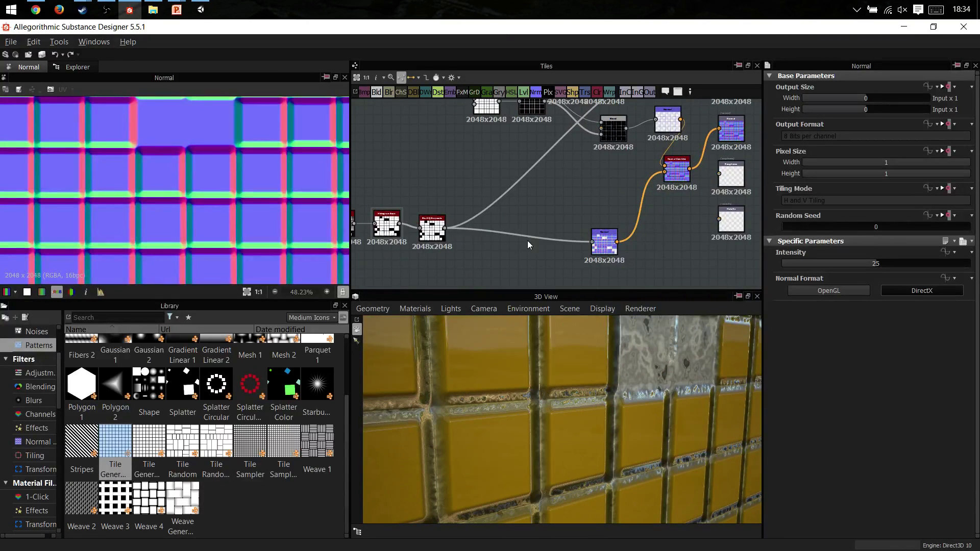
scroll(479, 157, "down", 1)
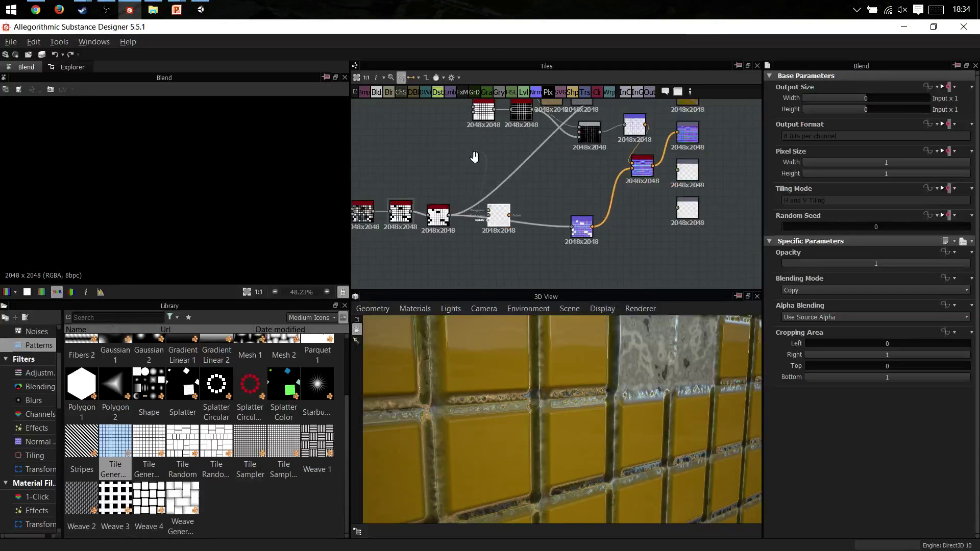
Feed the inverted tile grid into the new Blend node alongside the Blur HQ Grayscale output and preview the blend.
middle_click_drag(474, 158, 476, 202)
left_click(519, 157)
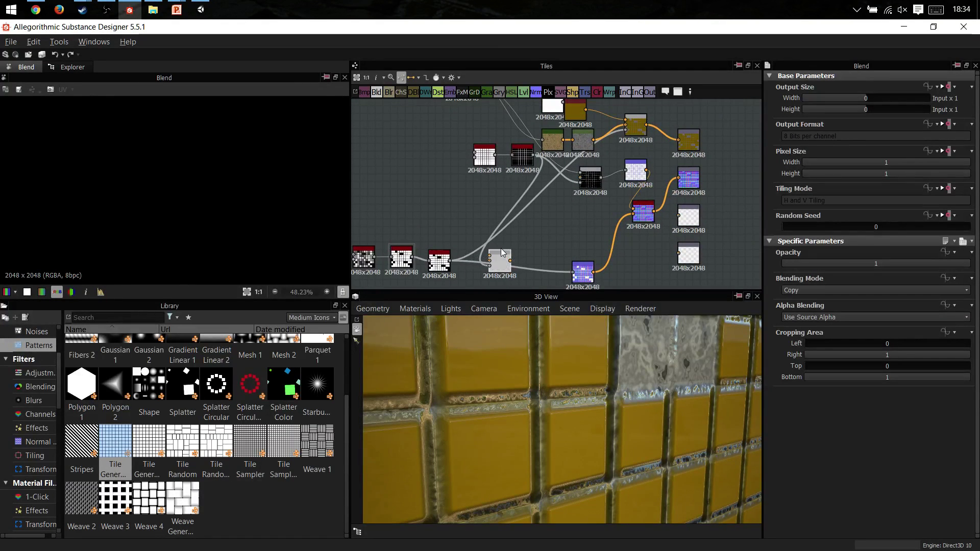
double_click(496, 266)
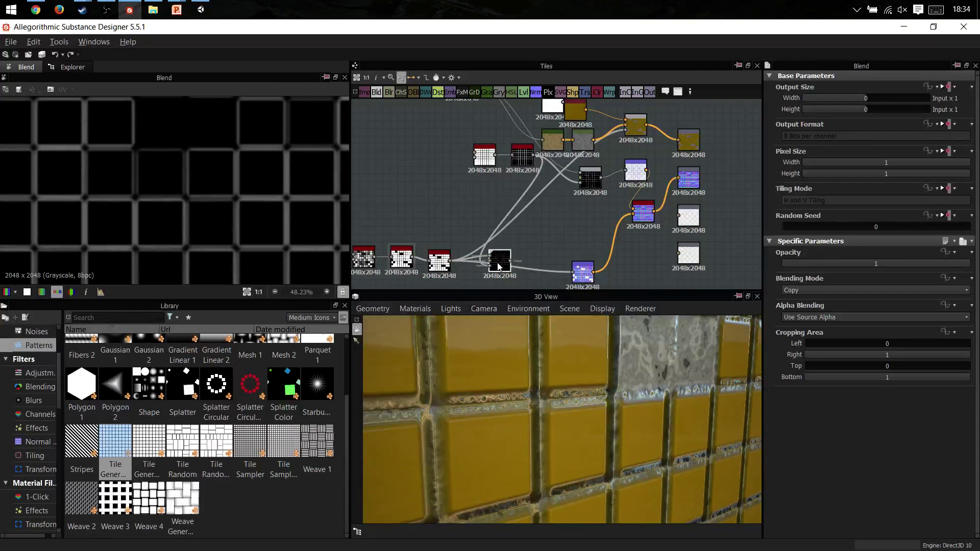
scroll(467, 219, "up", 2)
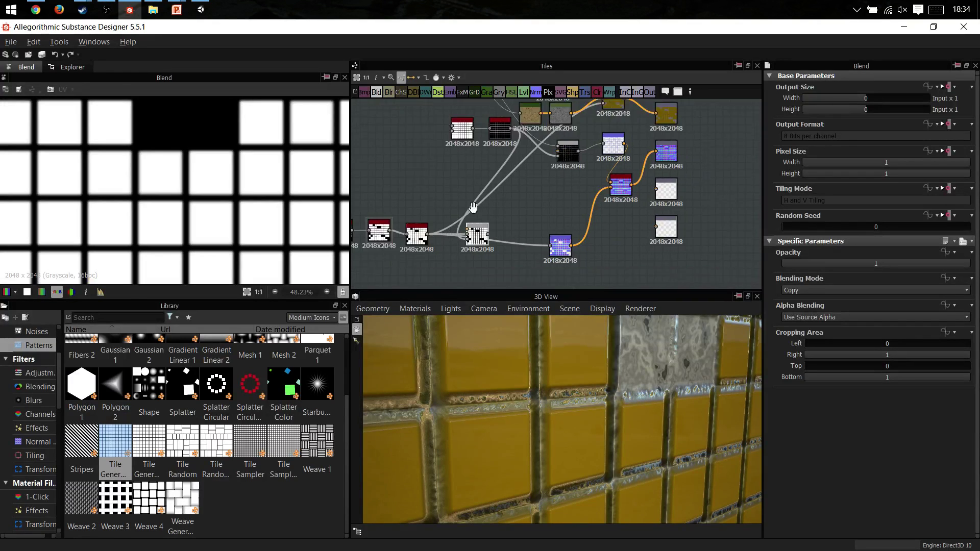
left_click(463, 198)
Connect the new Blend node's output to the tile Normal node that feeds Normal Combine.
middle_click_drag(622, 126, 594, 200)
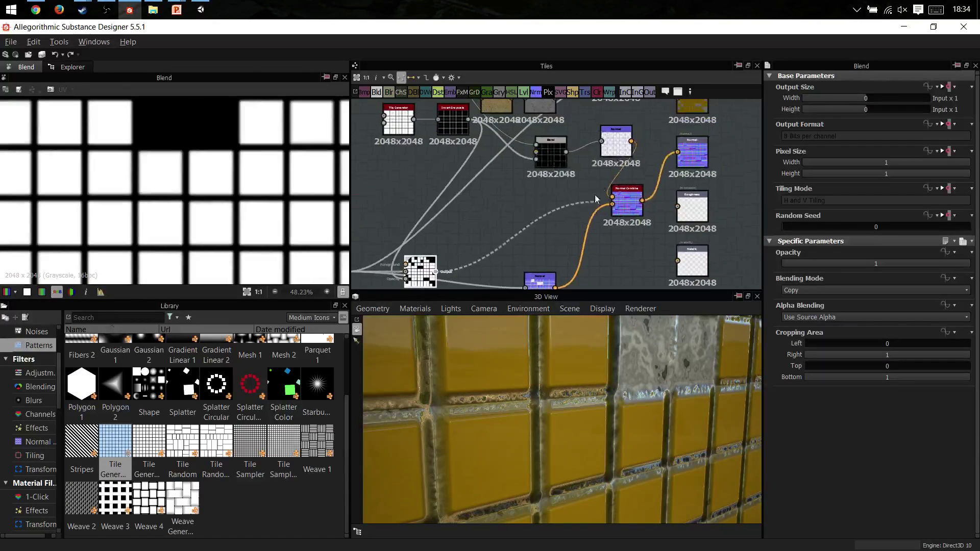
left_click(611, 152)
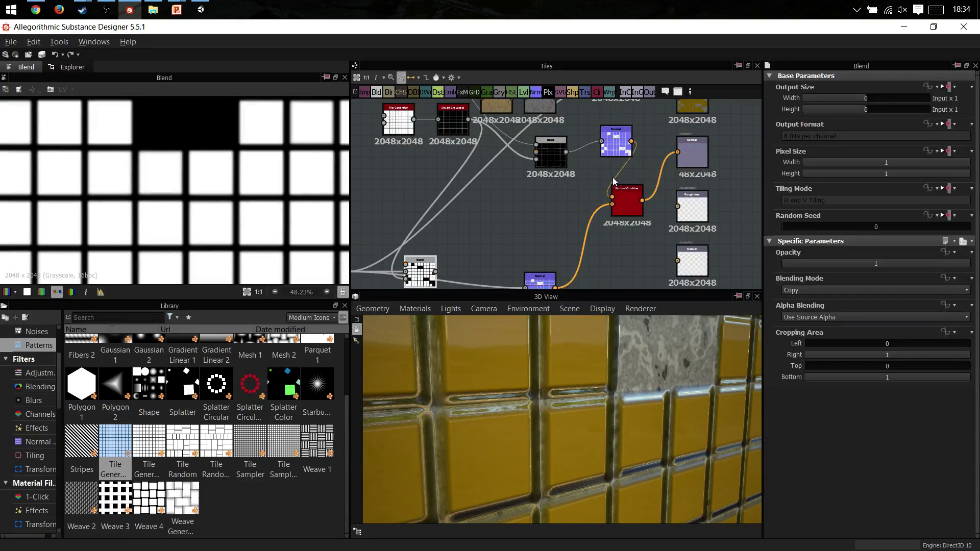
middle_click_drag(547, 254, 558, 205)
left_click_drag(448, 228, 503, 239)
left_click(538, 241)
Examine the tile edges, grout lines and missing-tile areas on the model in the 3D view.
left_click_drag(585, 333, 540, 341)
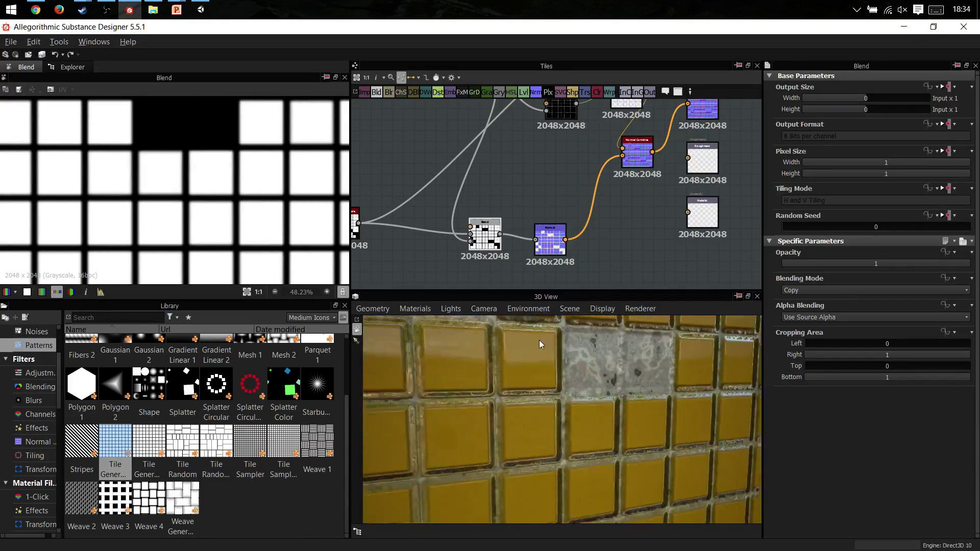
scroll(540, 342, "up", 4)
middle_click_drag(541, 345, 540, 364)
scroll(540, 361, "down", 5)
left_click_drag(549, 354, 583, 375)
scroll(526, 182, "down", 4)
scroll(534, 239, "up", 1)
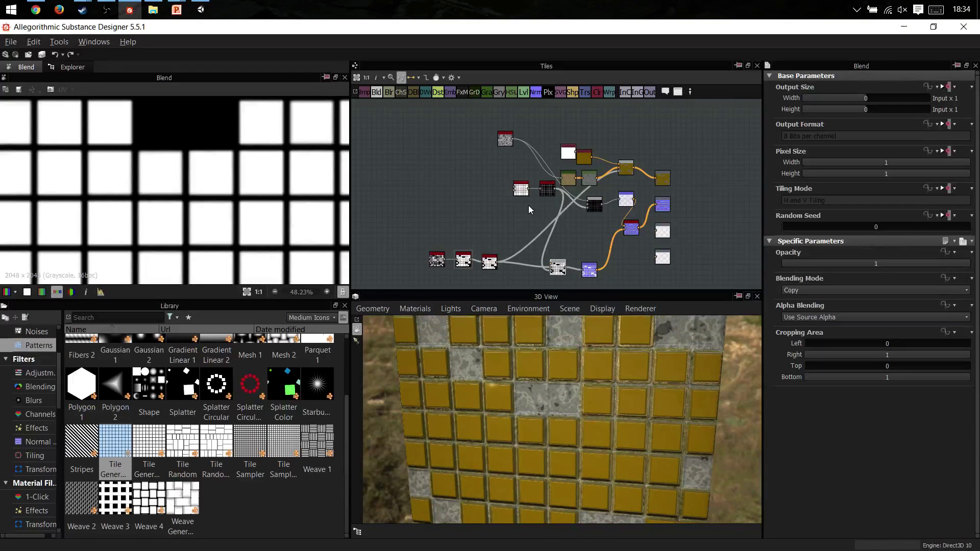
Rearrange the graph, moving the clouds, Tile Generator and Invert Grayscale nodes aside and stacking the second tile chain beneath the first.
left_click_drag(506, 177, 452, 201)
double_click(452, 200)
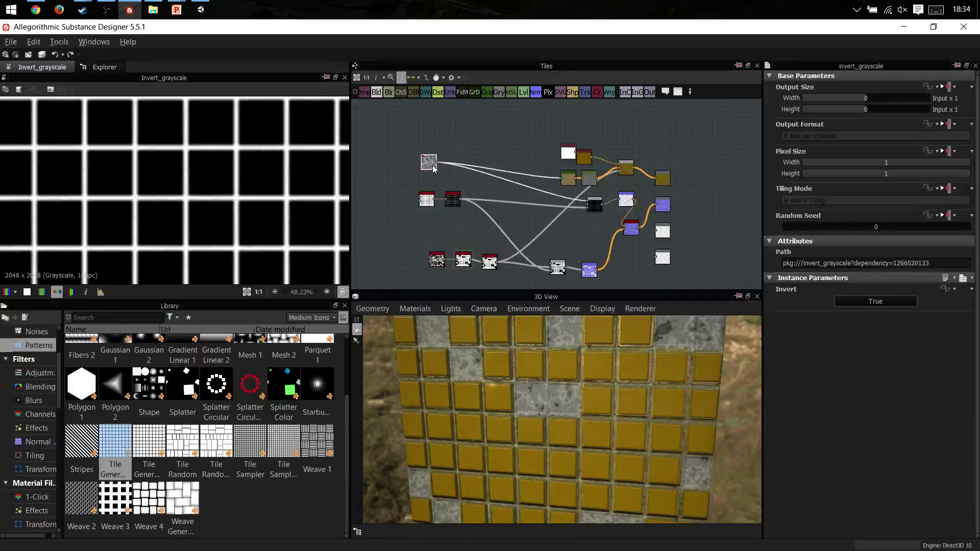
scroll(430, 217, "up", 3)
scroll(485, 219, "down", 3)
scroll(449, 255, "up", 3)
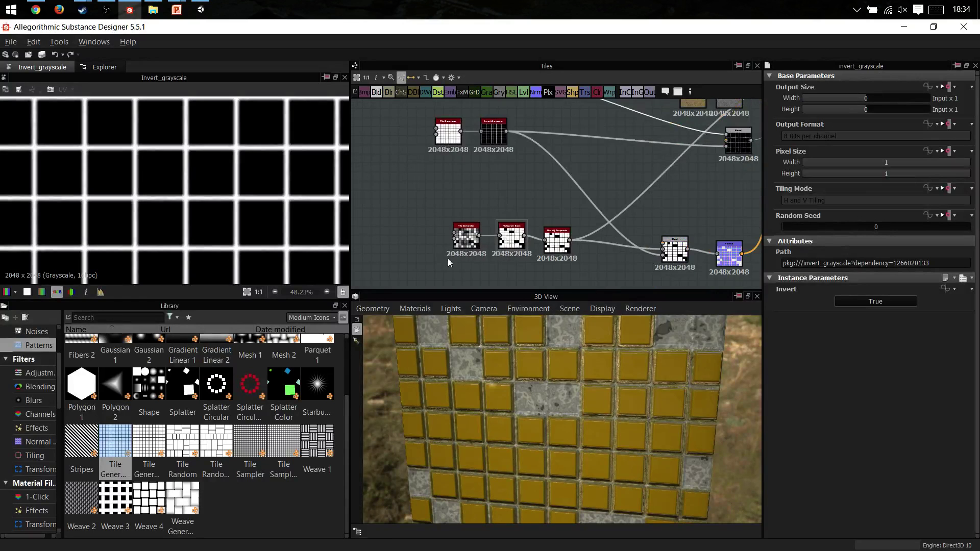
left_click_drag(553, 241, 539, 177)
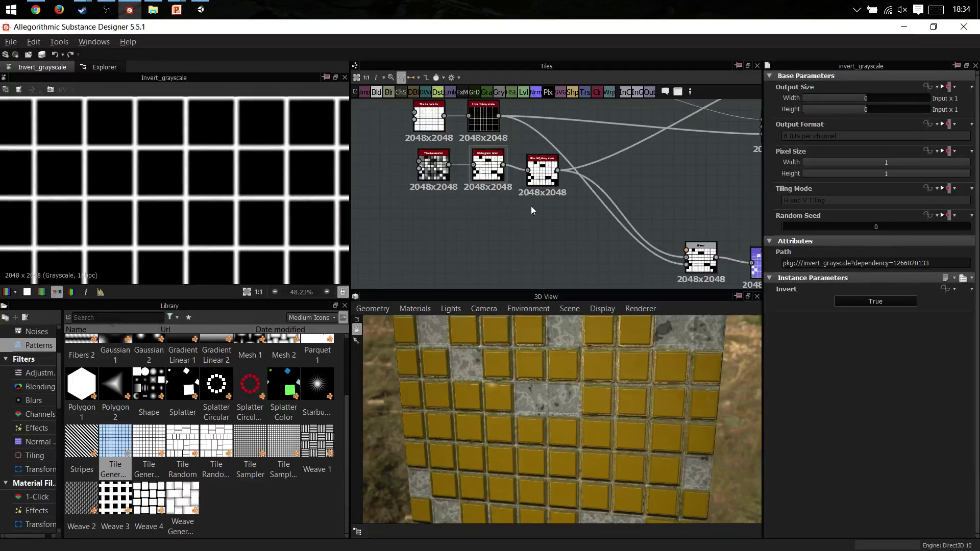
Preview the upper Tile Generator's full grid and align the Tile Generator, Invert Grayscale and Histogram Scan nodes.
scroll(510, 206, "up", 2)
double_click(469, 199)
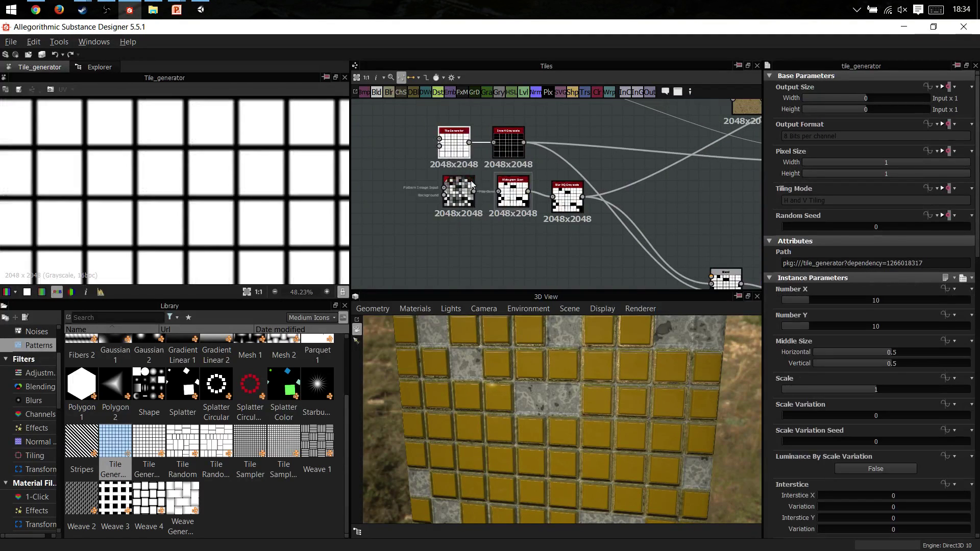
scroll(279, 217, "down", 3)
scroll(227, 206, "down", 2)
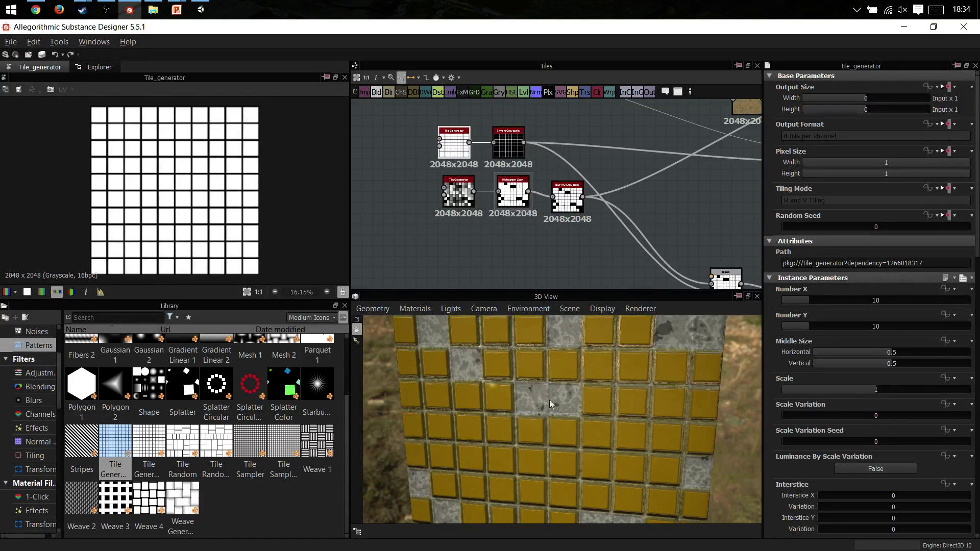
mouse_move(549, 399)
left_mouse_down()
mouse_move(522, 454)
mouse_move(556, 404)
left_mouse_up()
left_click_drag(468, 188, 464, 192)
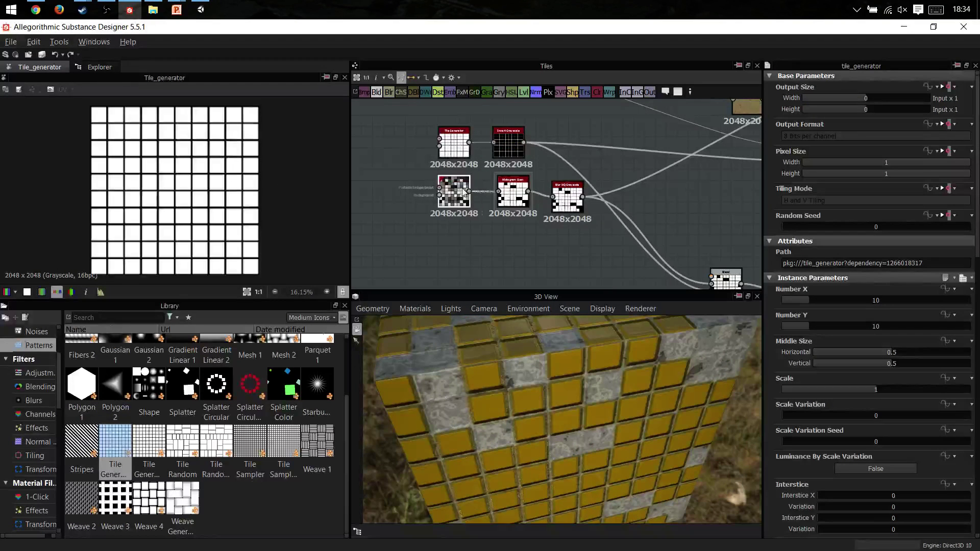
left_click_drag(509, 148, 515, 148)
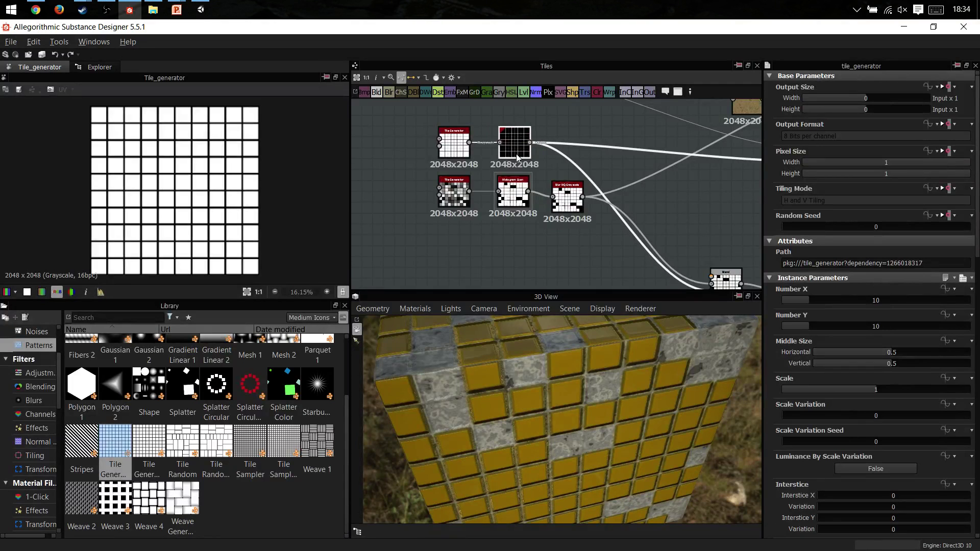
left_click_drag(509, 185, 515, 179)
Try a Number X of 25 on the upper Tile Generator, compare the lower generator, and undo the change.
left_click(463, 154)
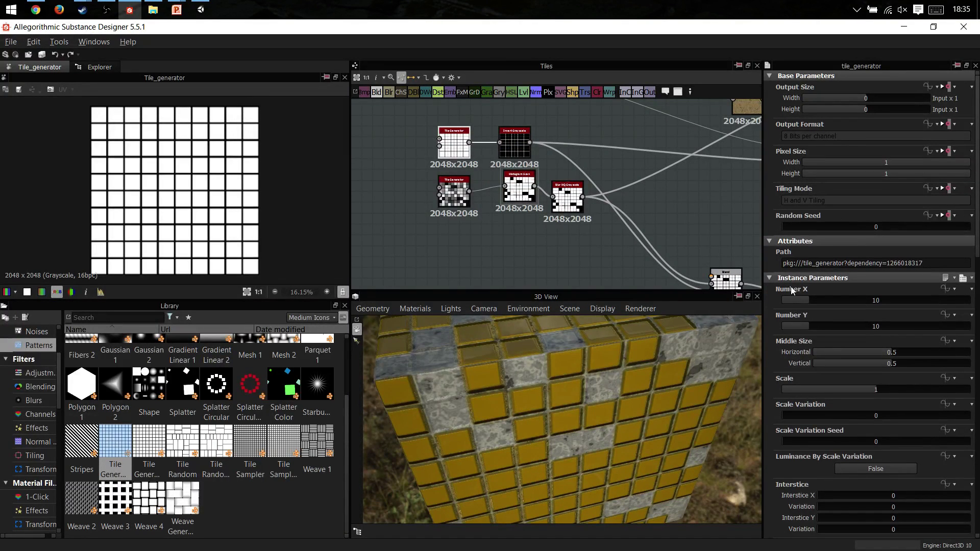
left_click_drag(808, 300, 847, 304)
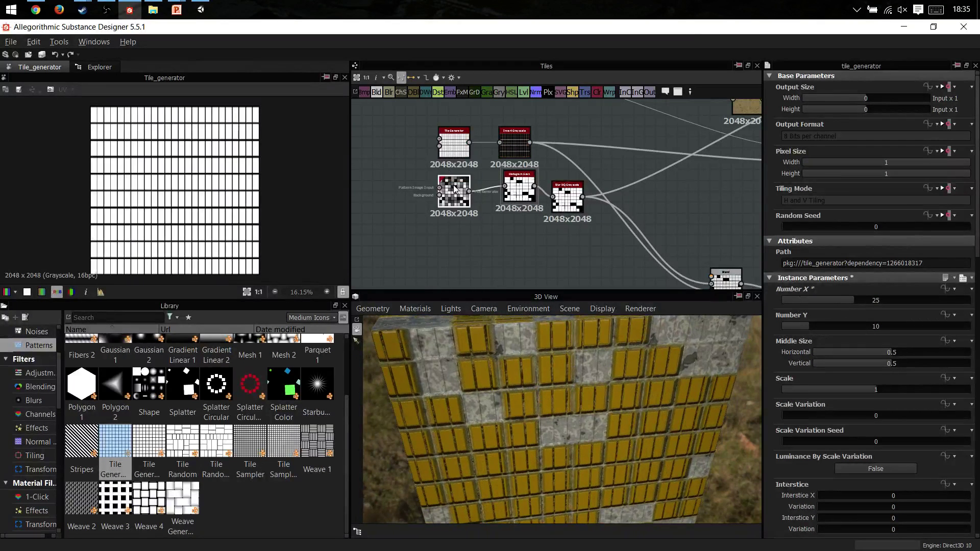
double_click(456, 142)
double_click(453, 136)
double_click(454, 185)
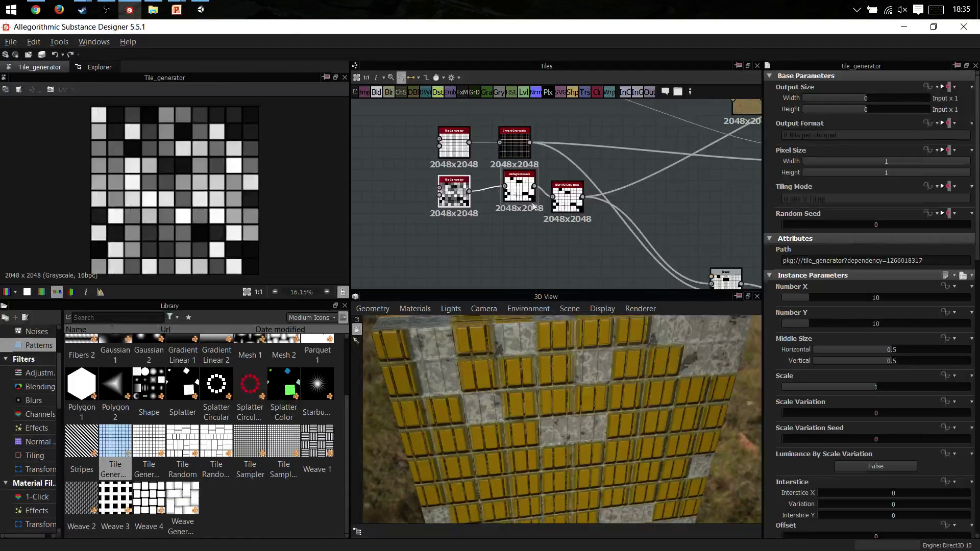
key("ctrl+z")
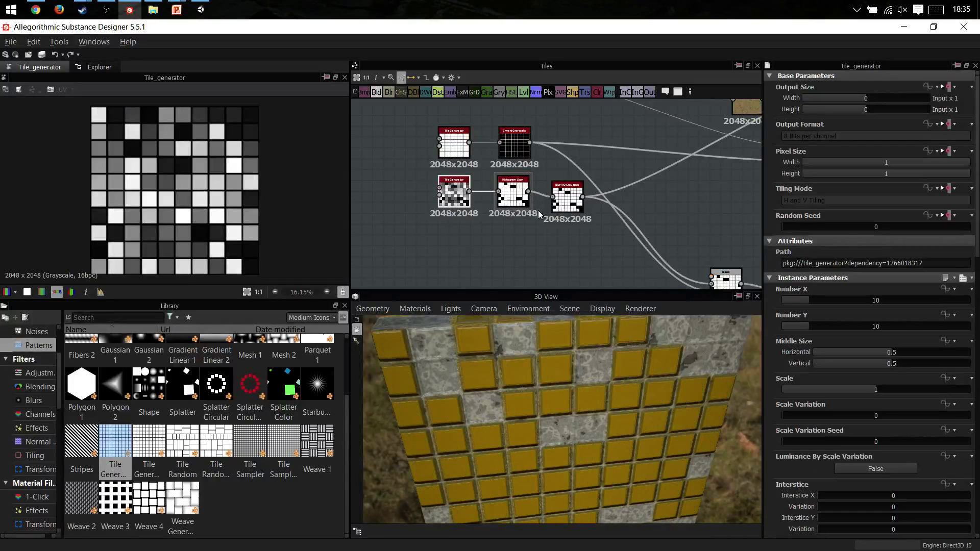
Expose the upper Tile Generator's Number X as input Nb_X and drive the lower Tile Generator's Number X with it.
double_click(461, 154)
left_click(945, 290)
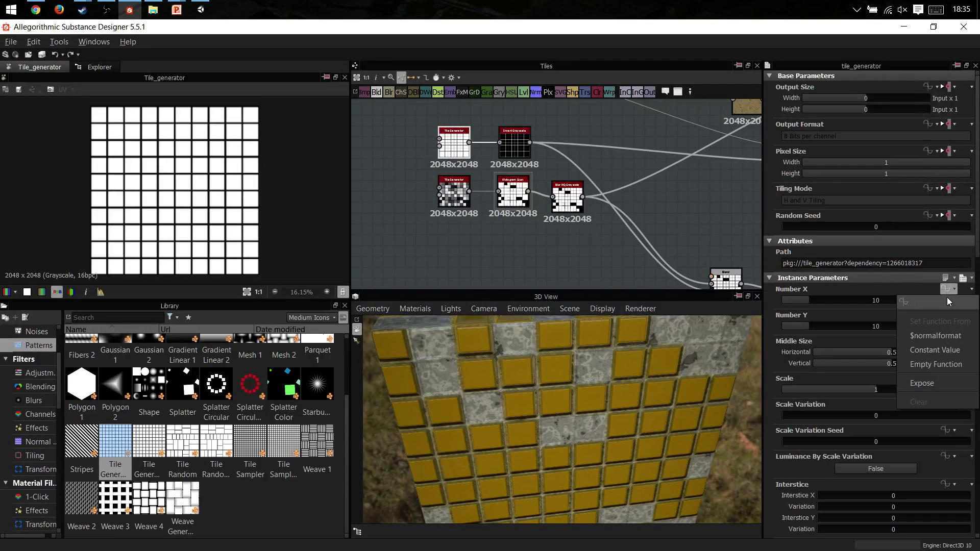
left_click(930, 383)
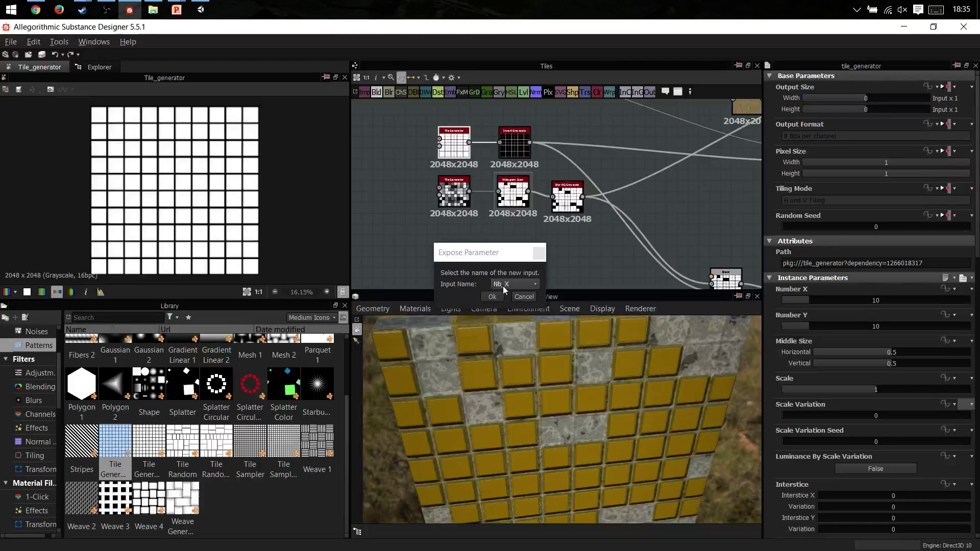
left_click(494, 297)
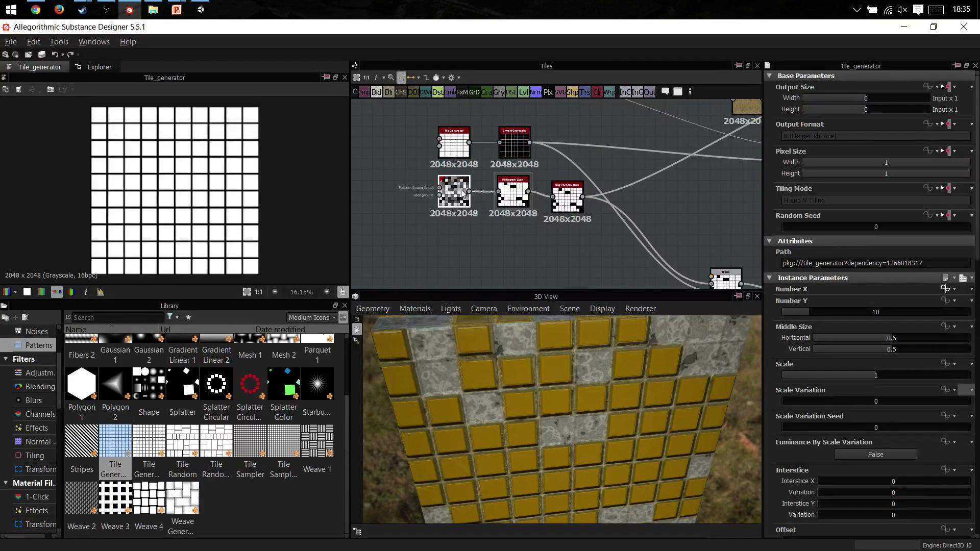
left_click(951, 289)
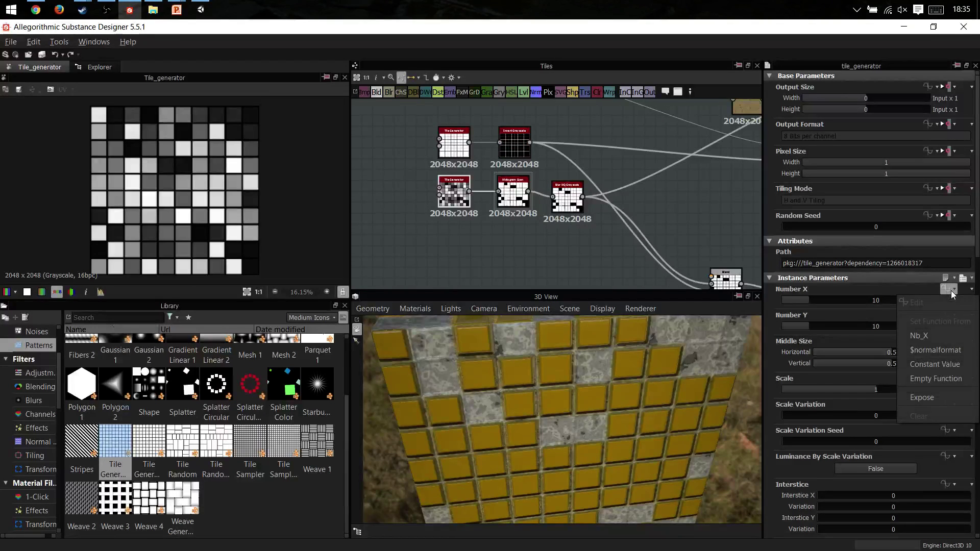
left_click(938, 335)
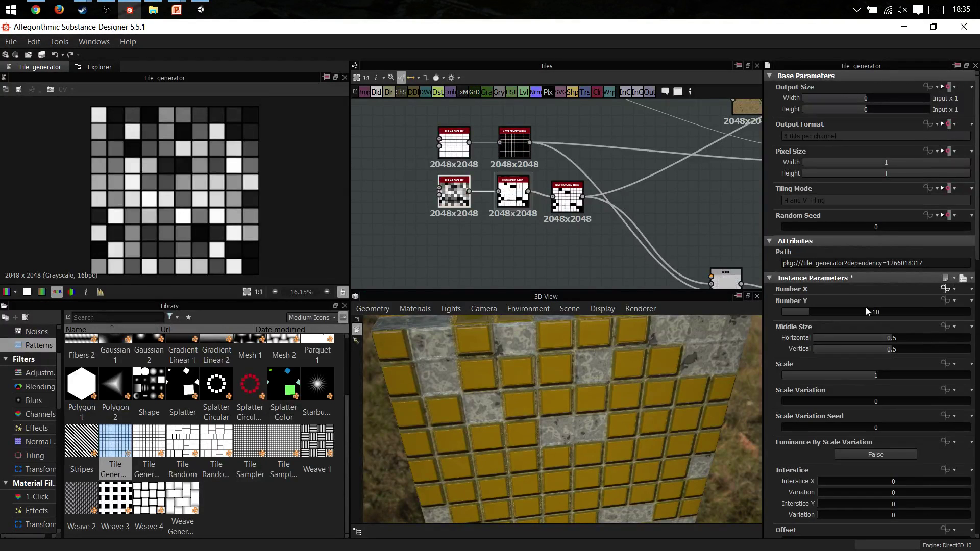
Expose the lower Tile Generator's Number Y as input Nb_Y and drive the upper Tile Generator's Number Y with it.
left_click(950, 300)
left_click(926, 410)
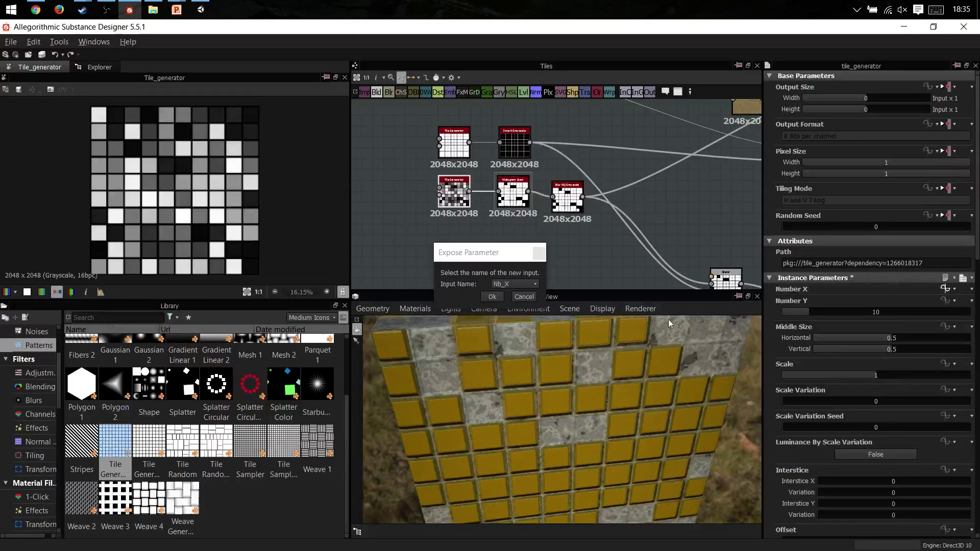
left_click(514, 284)
left_click(508, 303)
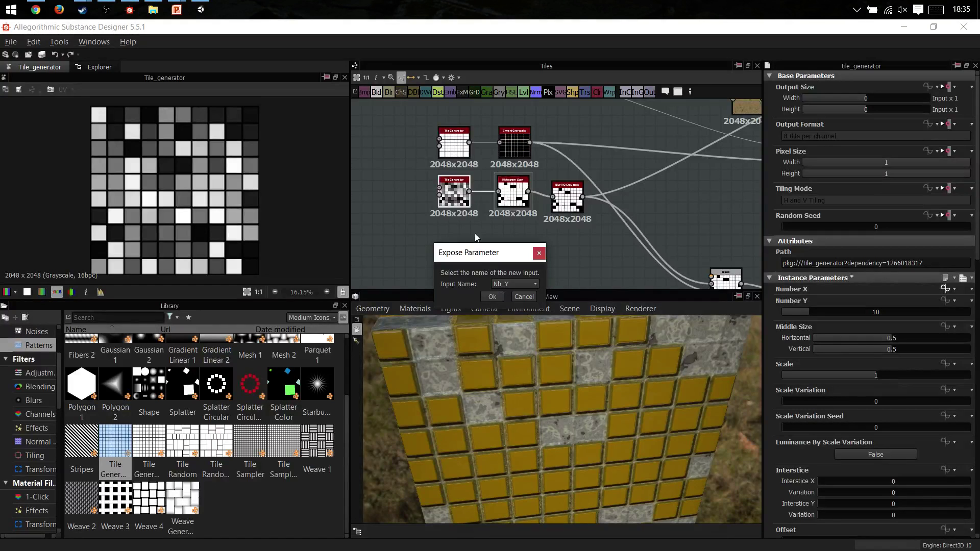
left_click(492, 296)
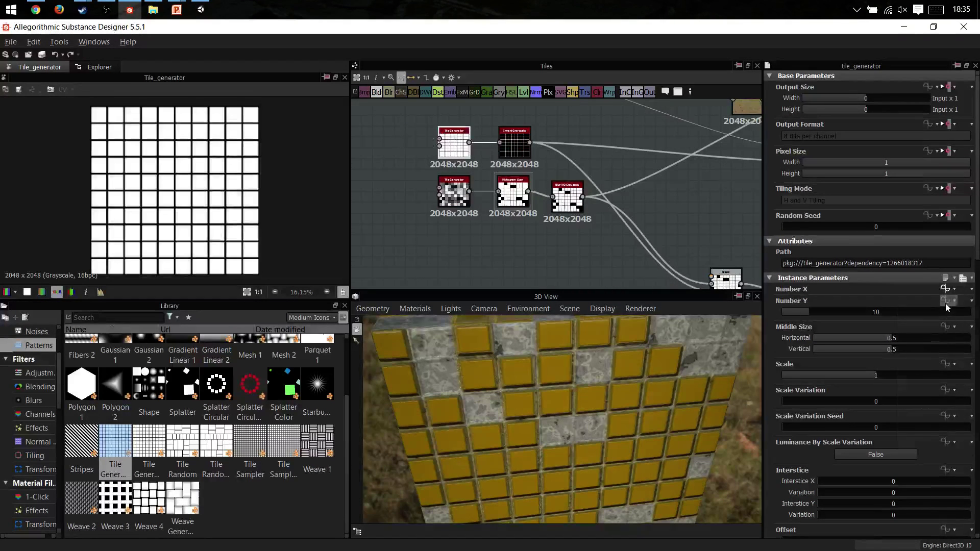
left_click(945, 301)
left_click(934, 360)
Expand the Tiles graph's Number X input parameter, try a default of 4, and set the default to 6.
left_click(503, 236)
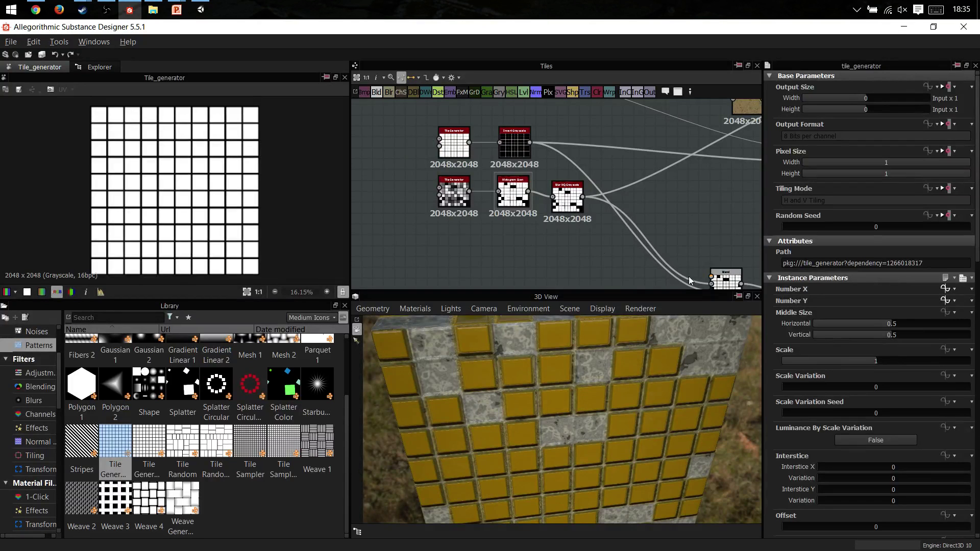
scroll(503, 234, "down", 3)
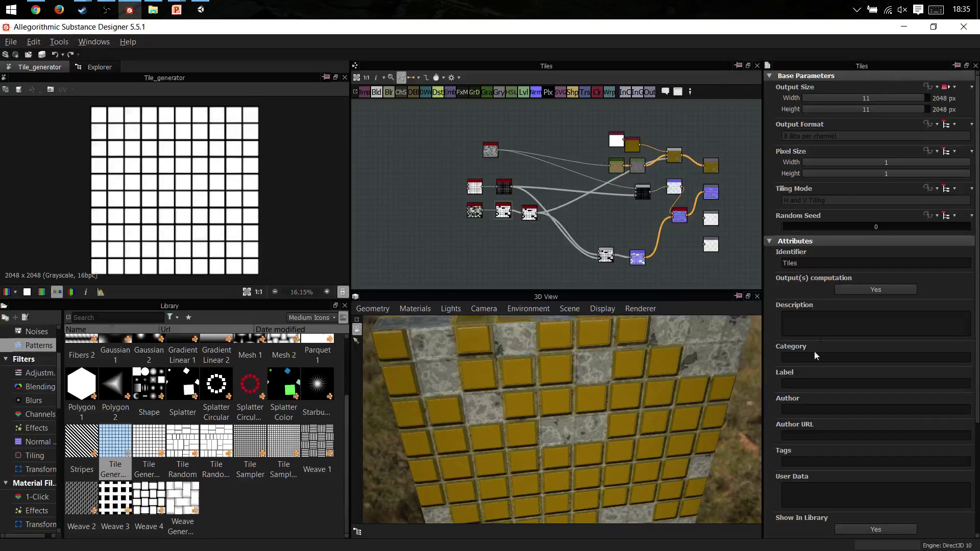
scroll(794, 432, "down", 5)
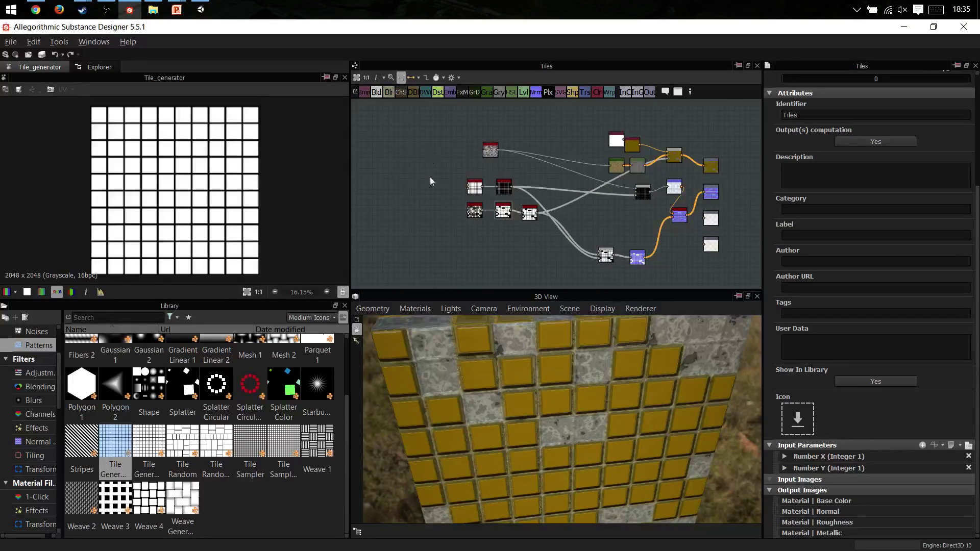
left_click_drag(475, 233, 475, 234)
left_click(784, 457)
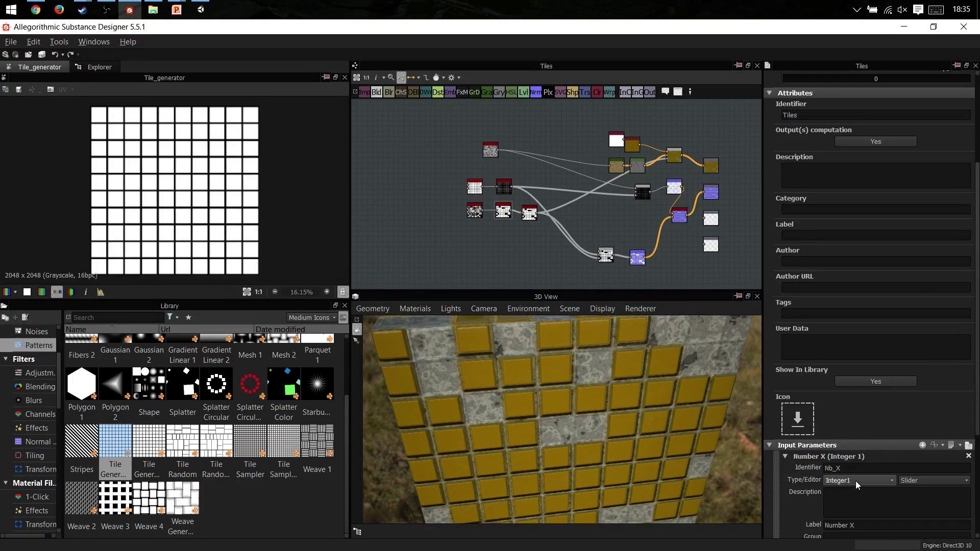
scroll(855, 481, "down", 3)
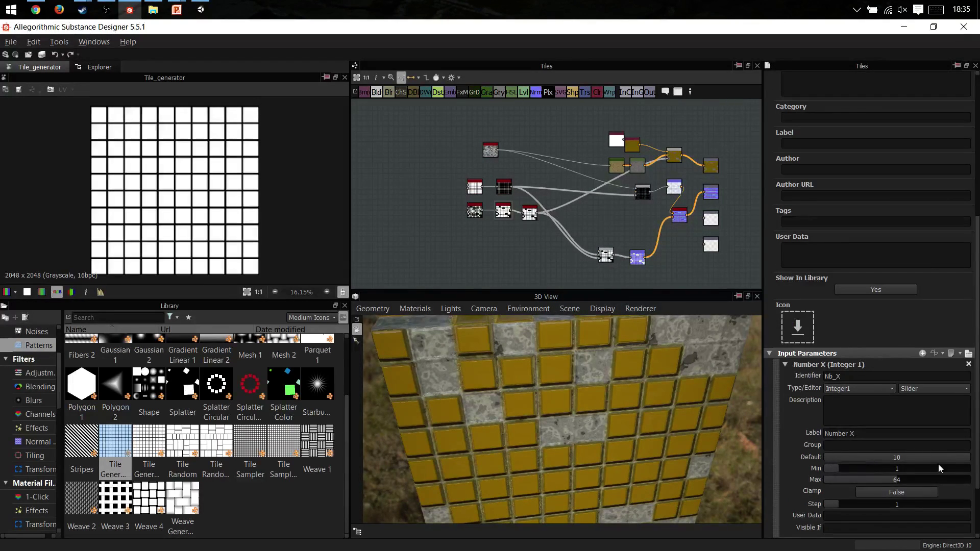
left_click_drag(938, 461, 882, 462)
mouse_move(669, 420)
left_mouse_down()
mouse_move(684, 389)
mouse_move(676, 416)
left_mouse_up()
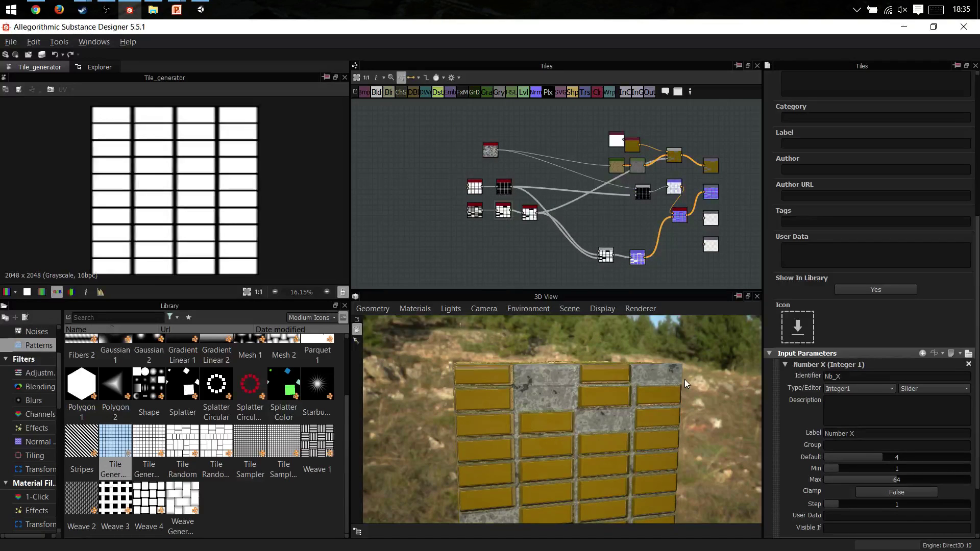
left_click_drag(896, 457, 911, 457)
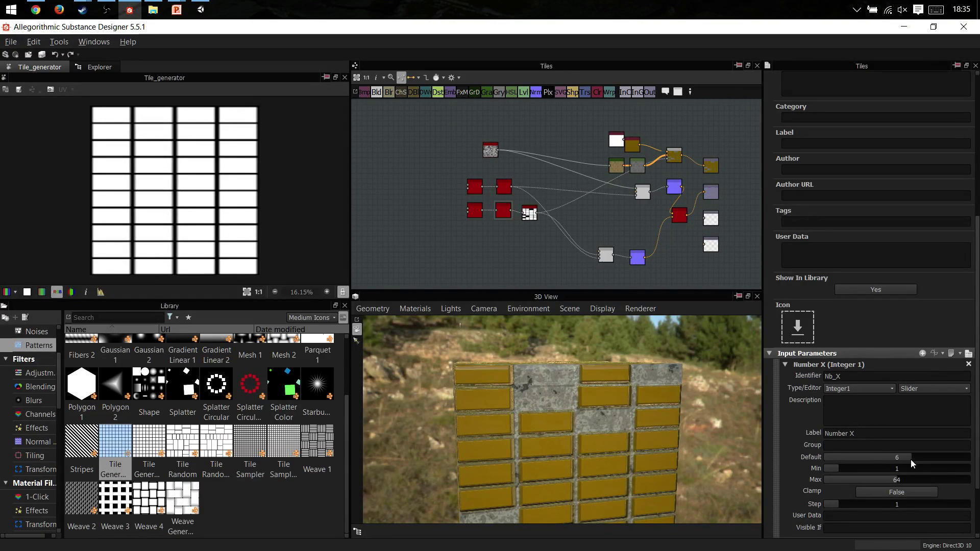
left_click_drag(610, 391, 586, 389)
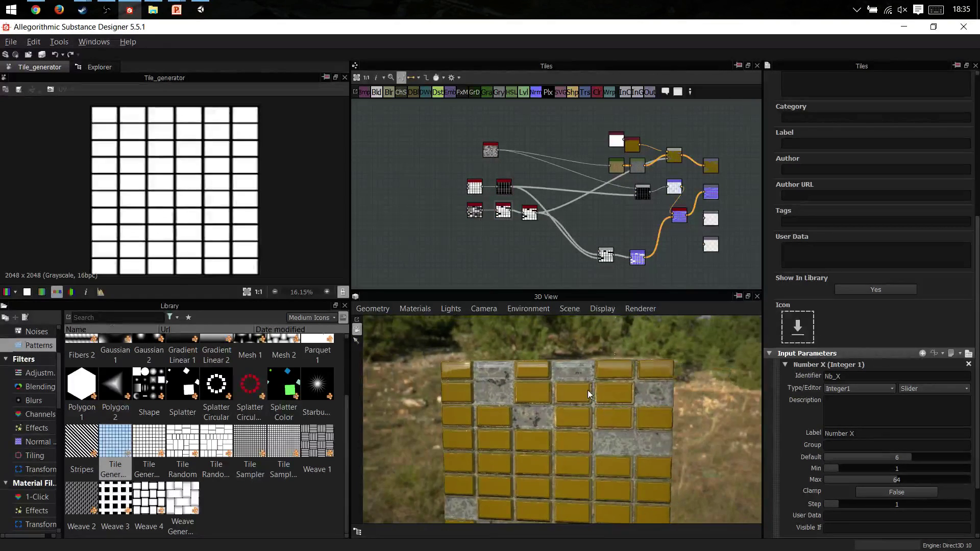
Switch to the Unity editor.
key("alt+Tab")
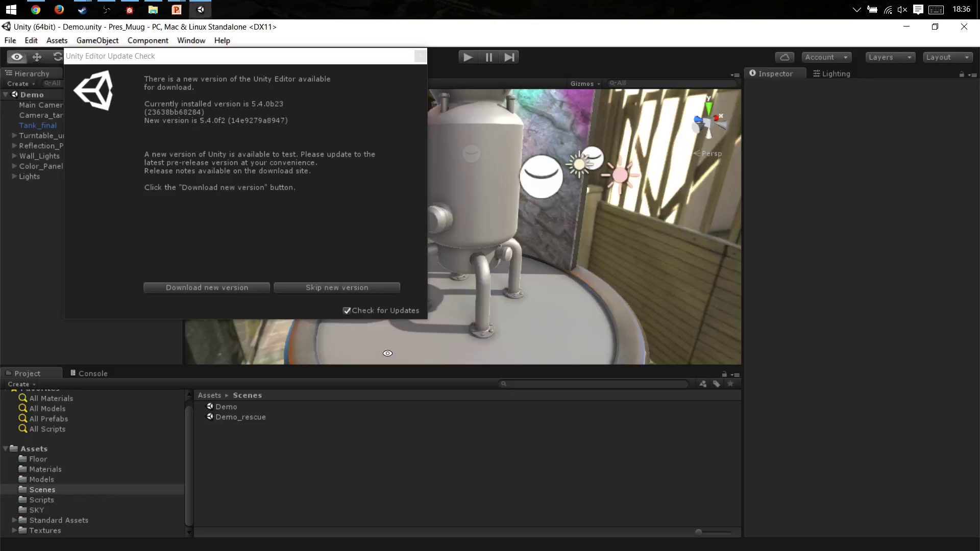
Close the editor update notice and bring the turntable floor beneath the tank into close view.
left_click(421, 57)
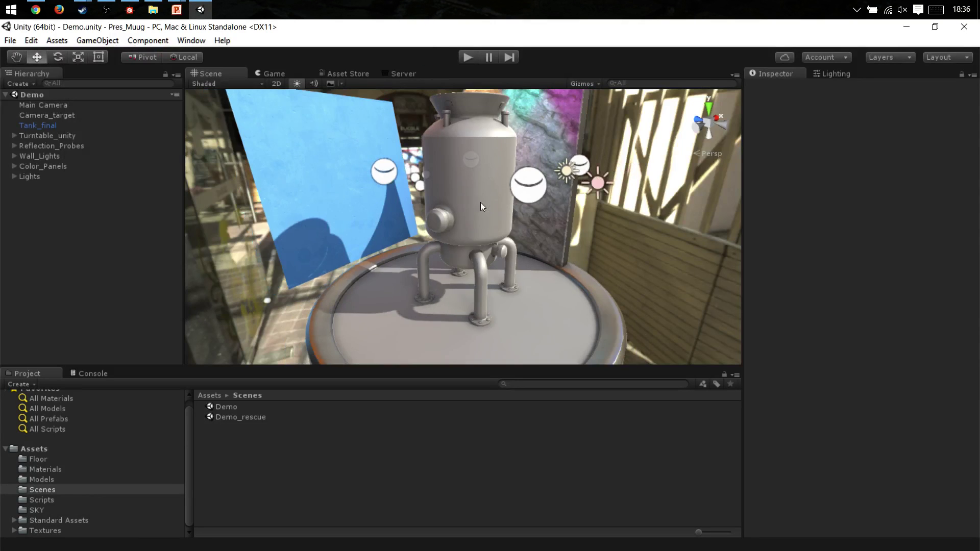
left_click_drag(504, 230, 543, 225, "alt")
key("w")
left_click(544, 224)
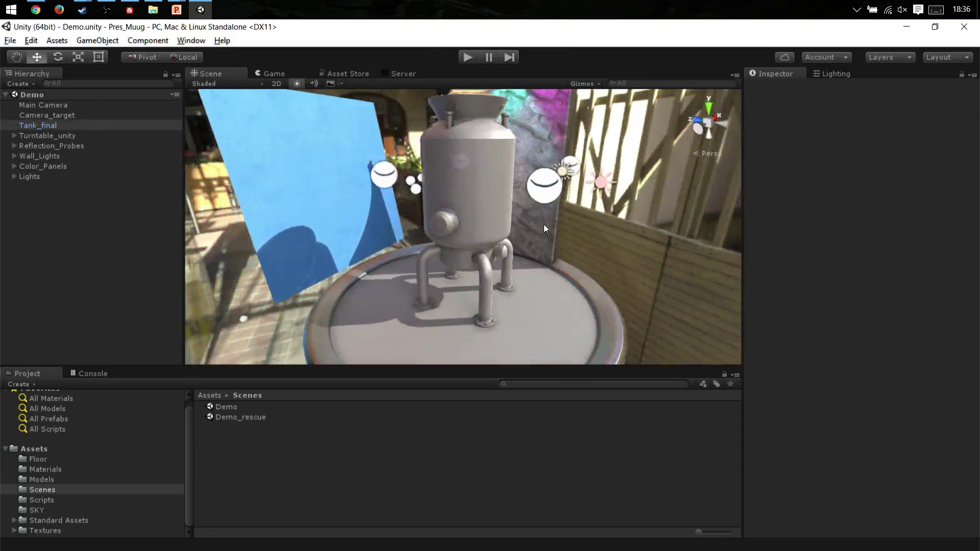
left_click(658, 256)
middle_click_drag(658, 256, 509, 333)
left_click_drag(509, 333, 486, 236, "alt")
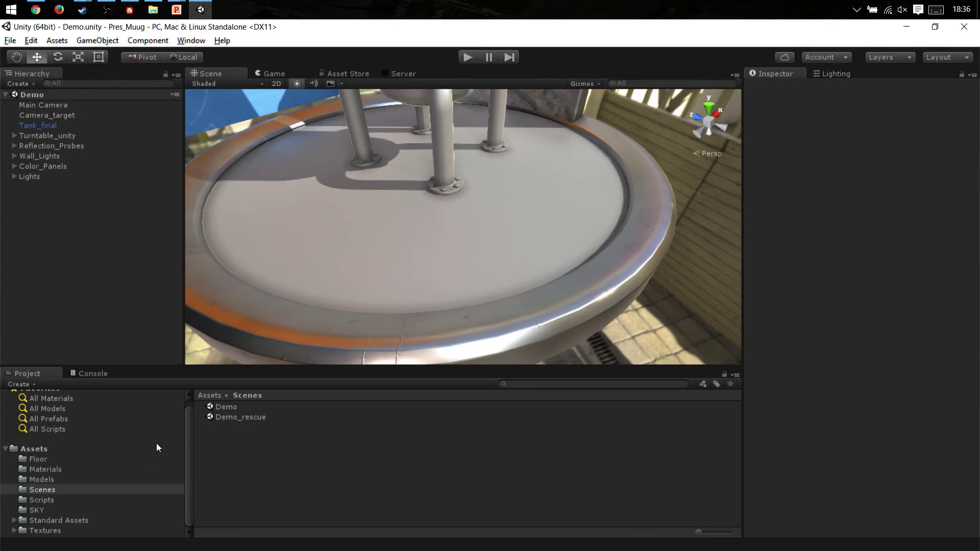
Try applying the Ceramic_tiles material from the ceramic_tiles substance in Assets to the turntable floor.
left_click(55, 466)
left_click(47, 459)
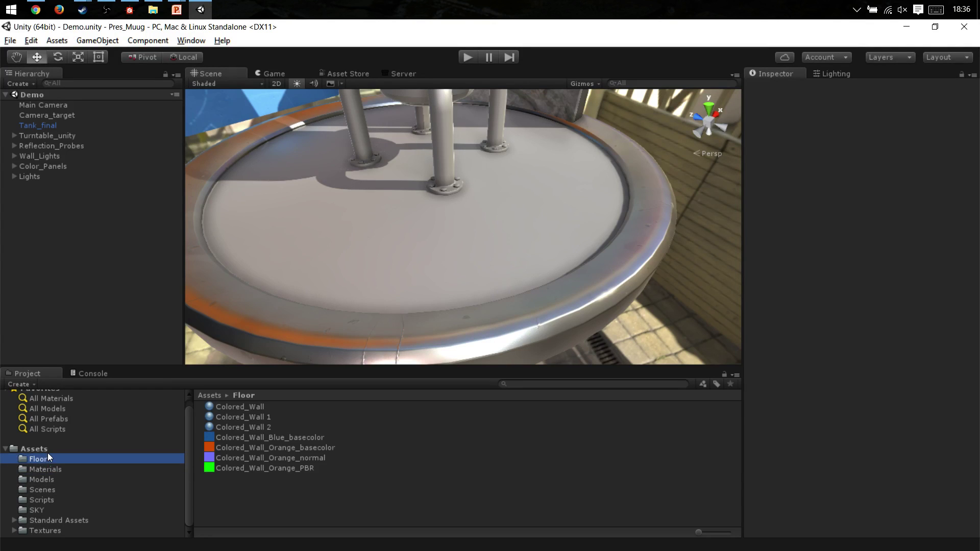
left_click(50, 449)
left_click(235, 489)
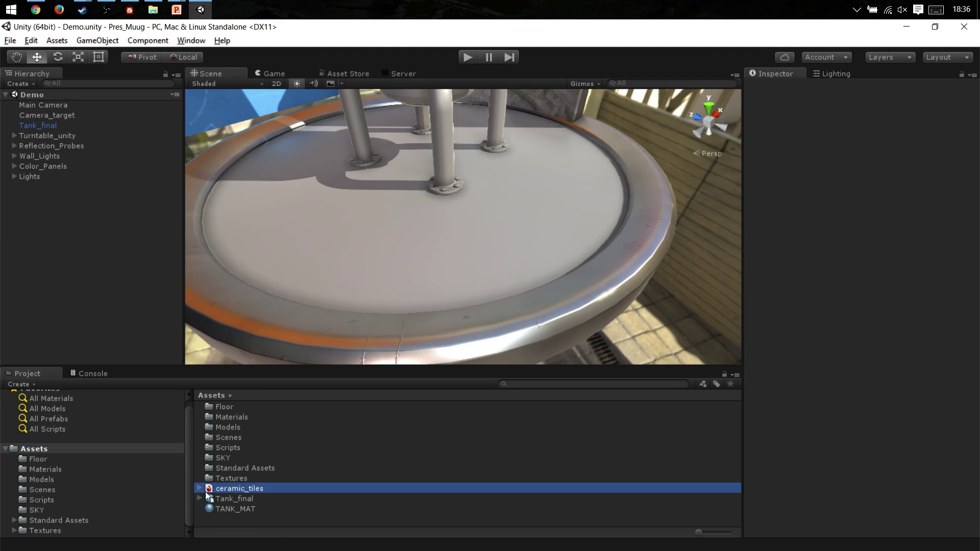
left_click(200, 489)
left_click(238, 500)
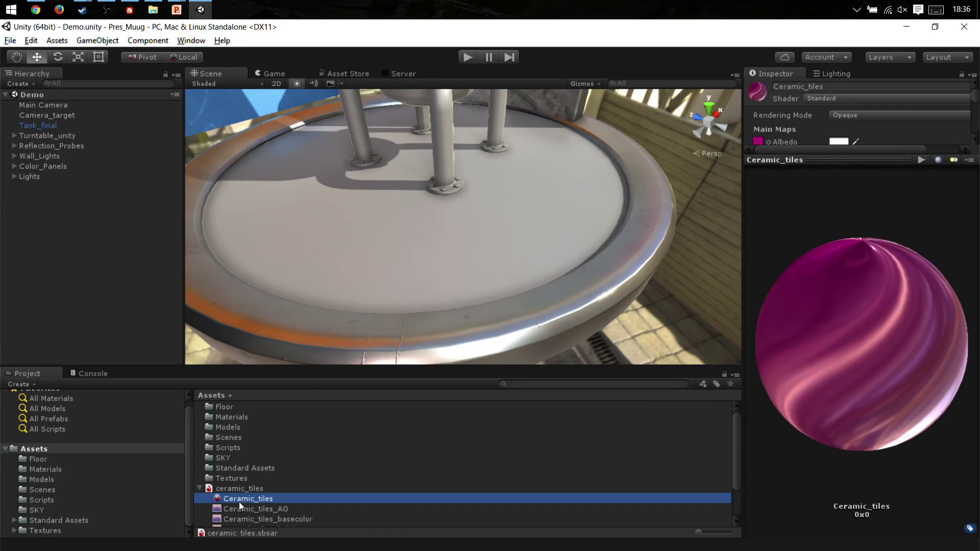
left_click_drag(244, 501, 418, 268)
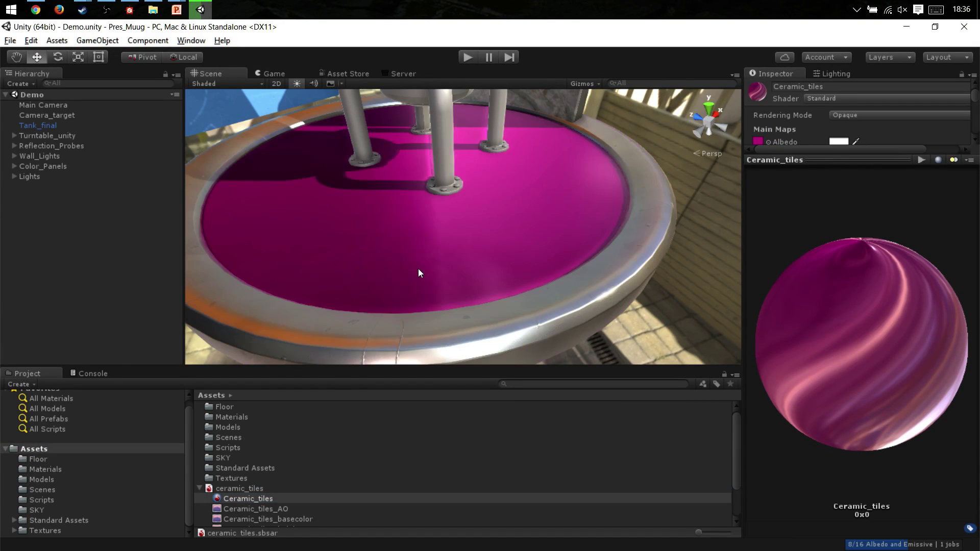
left_click_drag(404, 331, 401, 340)
scroll(284, 489, "down", 2)
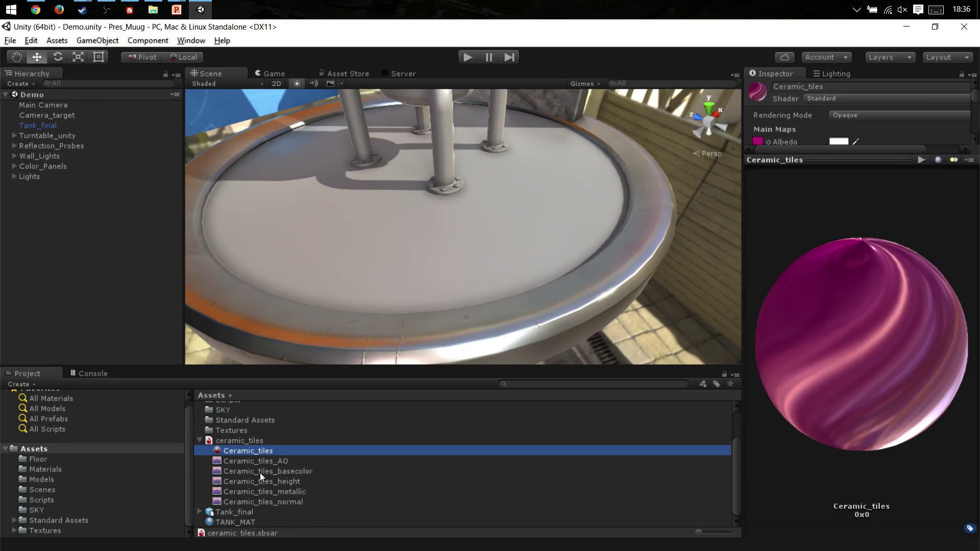
scroll(259, 485, "up", 2)
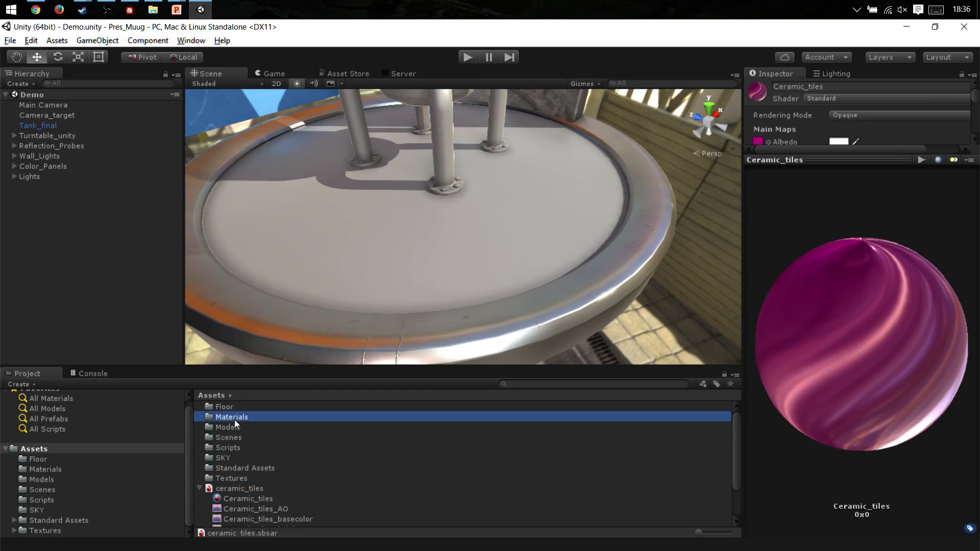
Open the Demo_rescue scene from the project's Scenes folder.
double_click(234, 418)
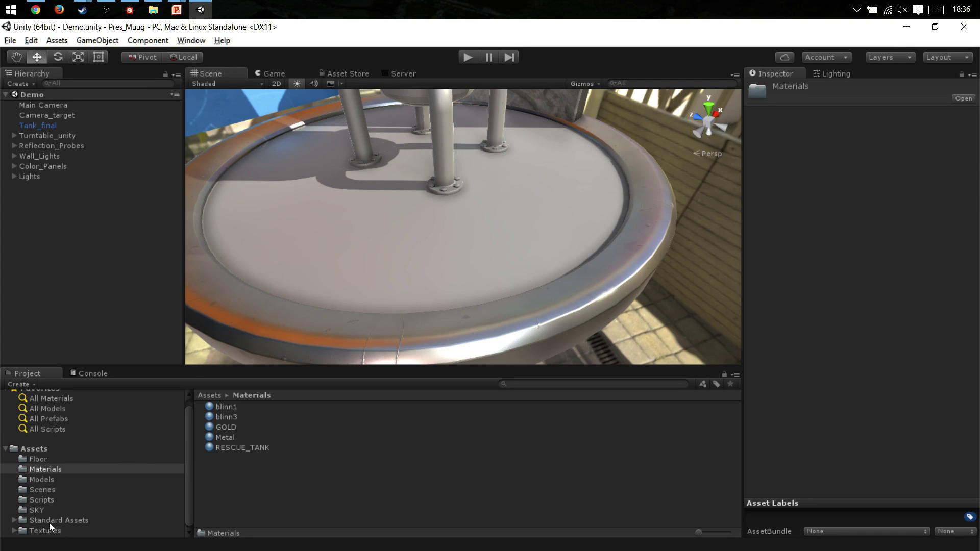
left_click(46, 491)
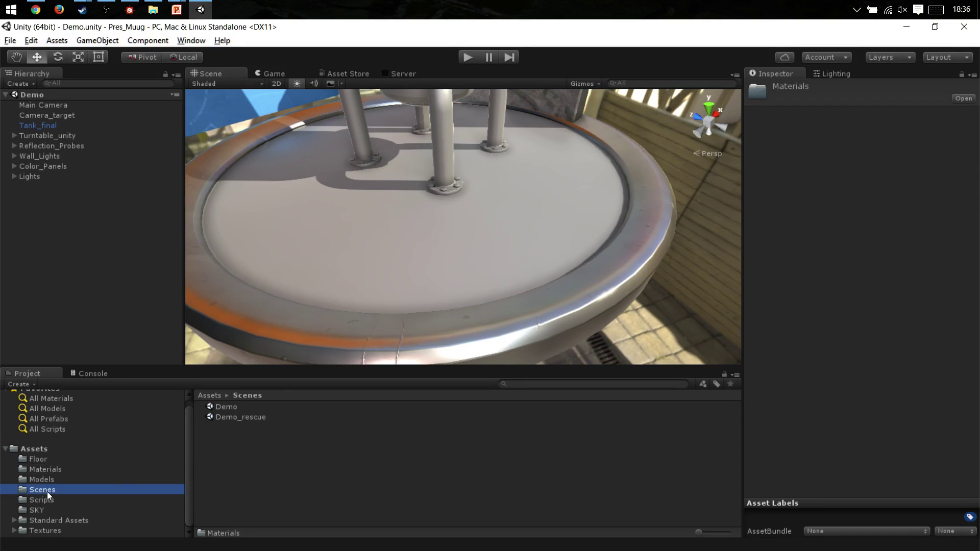
double_click(240, 417)
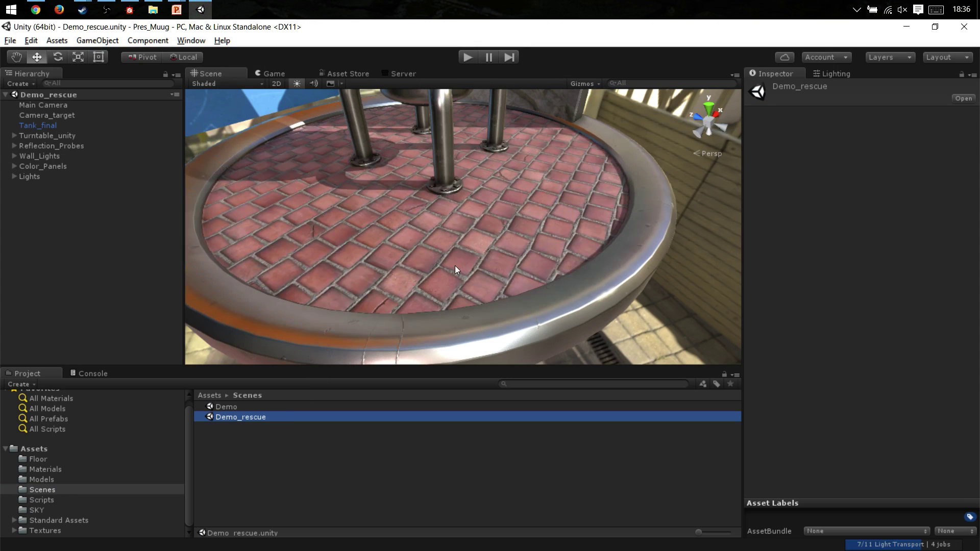
Examine the surface detail of the turntable floor's ceramic tiles and grout up close.
scroll(468, 266, "up", 2)
left_click_drag(492, 259, 519, 280, "alt")
left_click(519, 279)
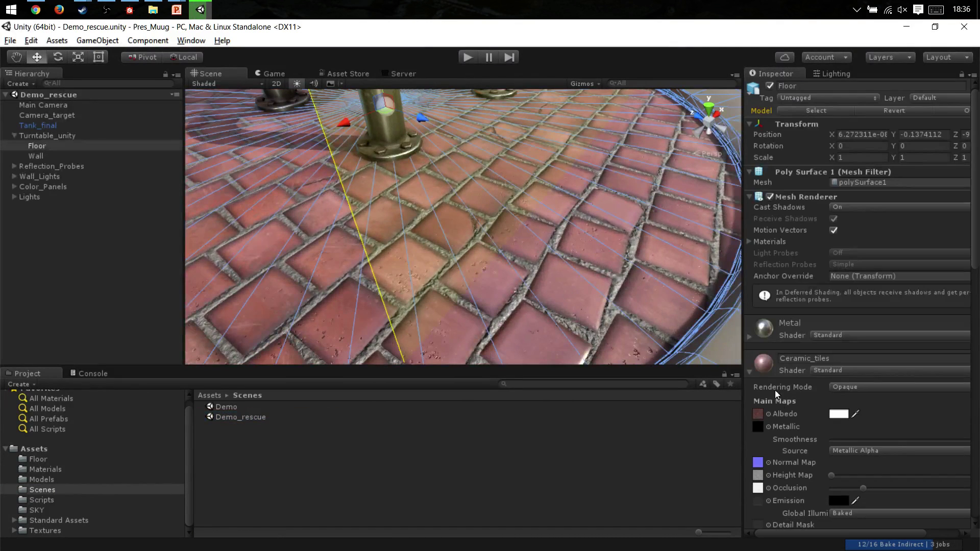
scroll(774, 393, "down", 3)
mouse_move(540, 282)
left_mouse_down("alt")
mouse_move(555, 305)
mouse_move(598, 311)
mouse_move(546, 285)
left_mouse_up("alt")
left_click(506, 269)
middle_click_drag(505, 269, 541, 292)
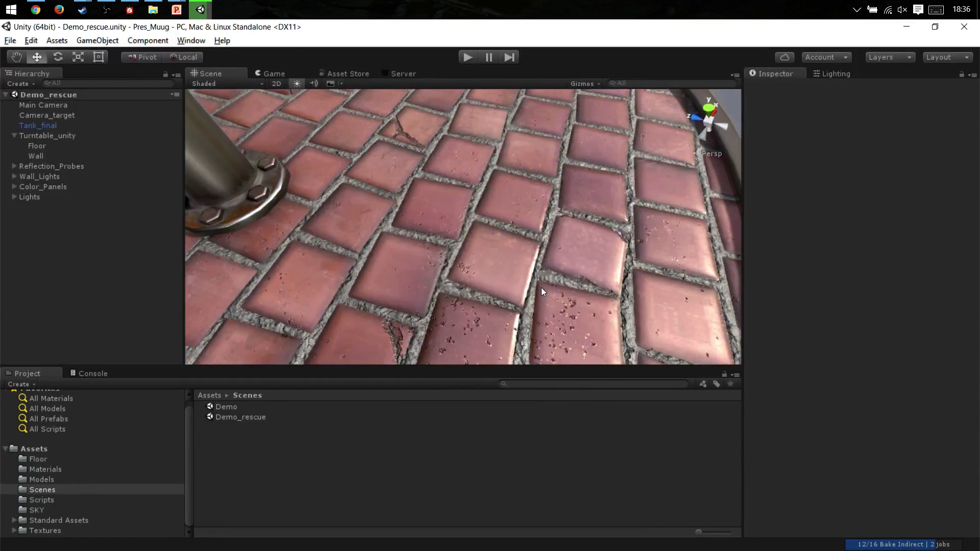
scroll(465, 247, "up", 2)
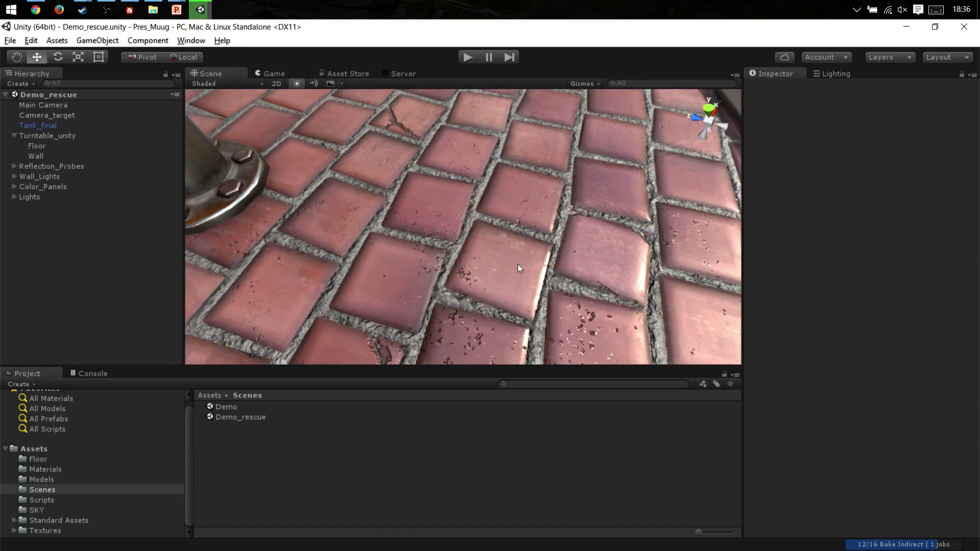
middle_click_drag(517, 264, 487, 265)
Widen the Inspector for the selected Floor and set its Ceramic_tiles material's Number X to 6.
left_click(536, 273)
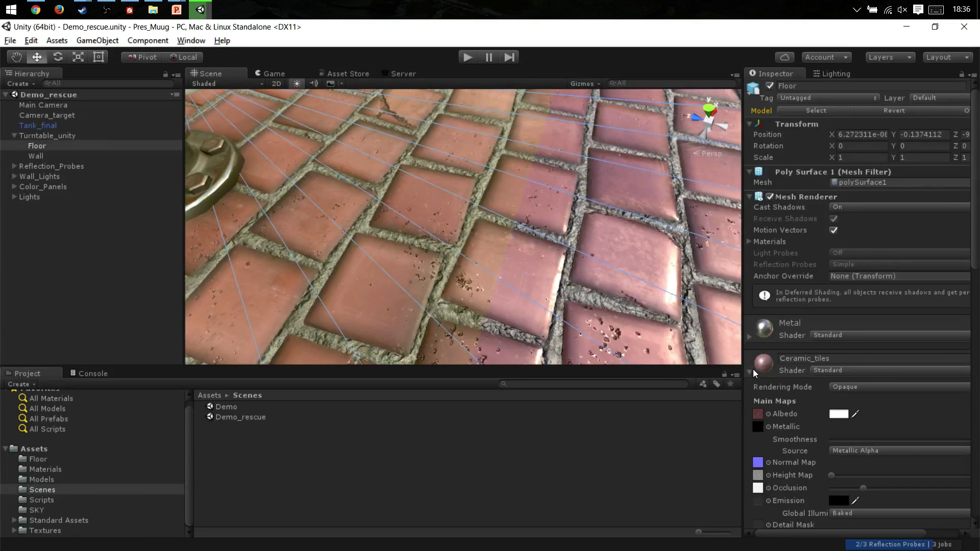
scroll(765, 204, "down", 4)
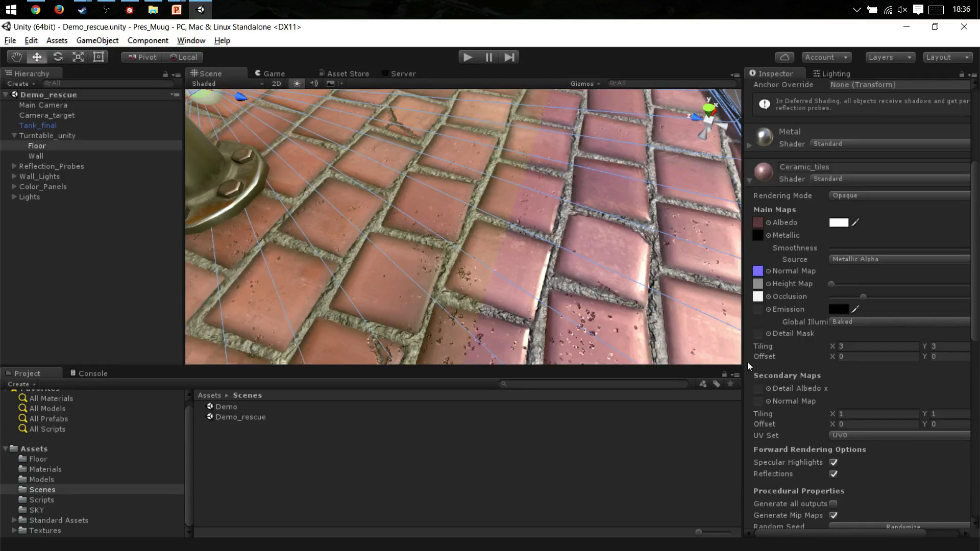
scroll(758, 389, "down", 6)
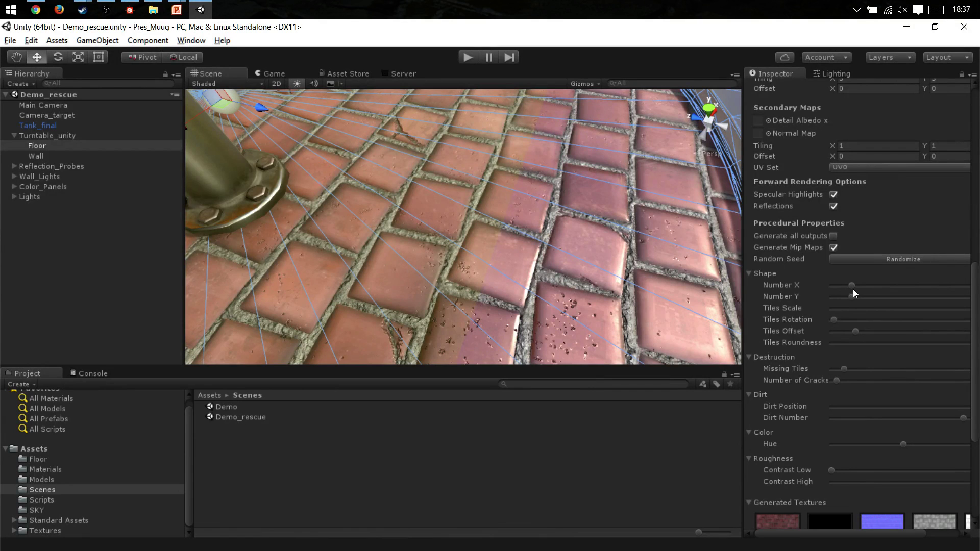
left_click_drag(745, 323, 684, 323)
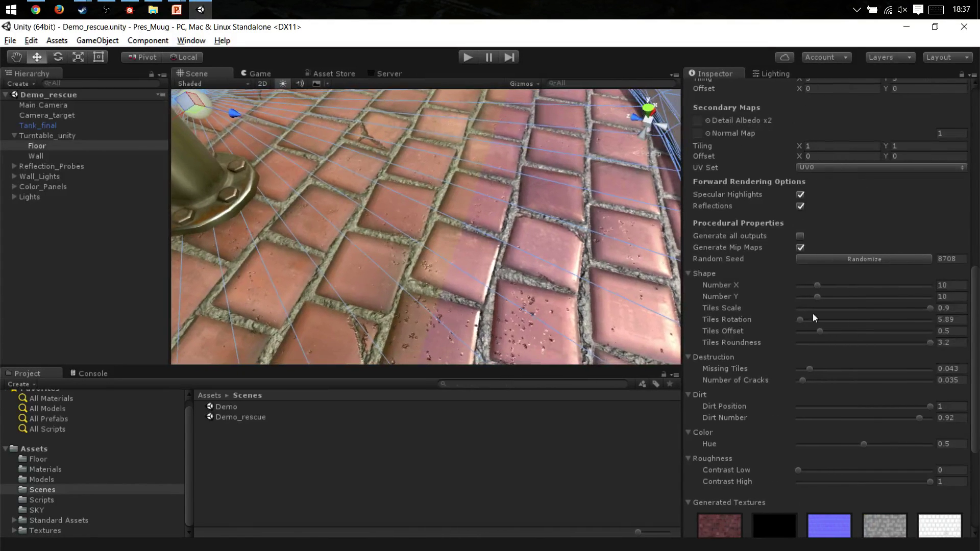
left_click(948, 286)
type("6")
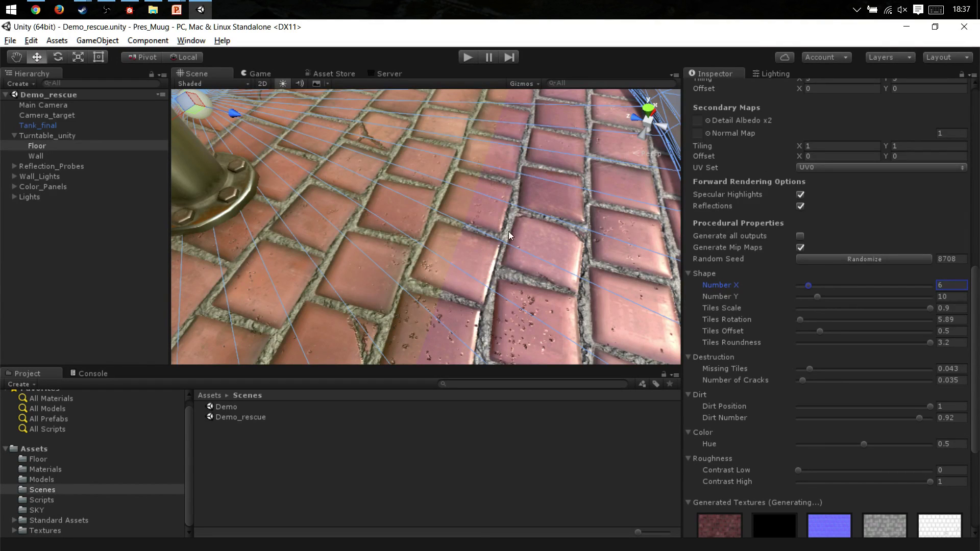
Examine the regenerated tile layout across the turntable floor and keep the Floor object selected.
middle_click_drag(473, 214, 501, 221)
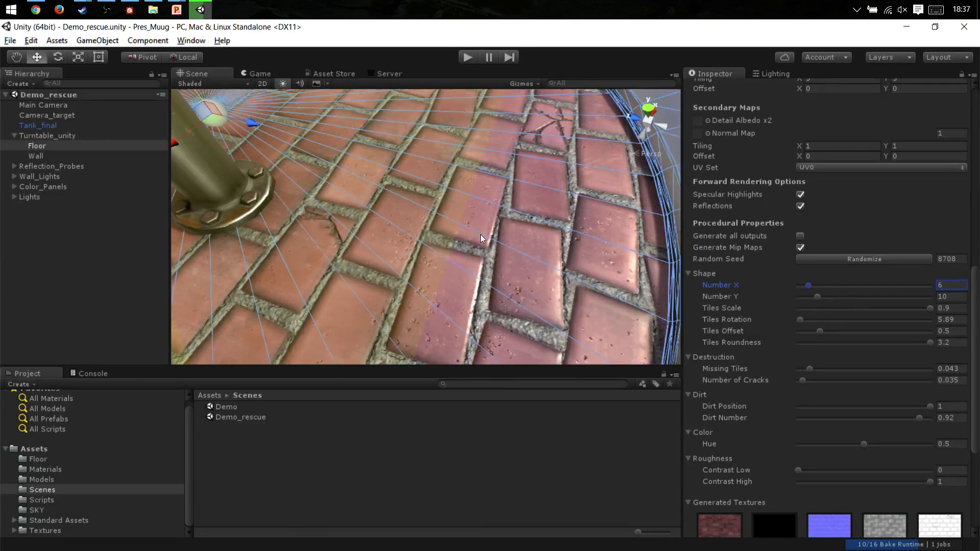
middle_click_drag(480, 235, 544, 244)
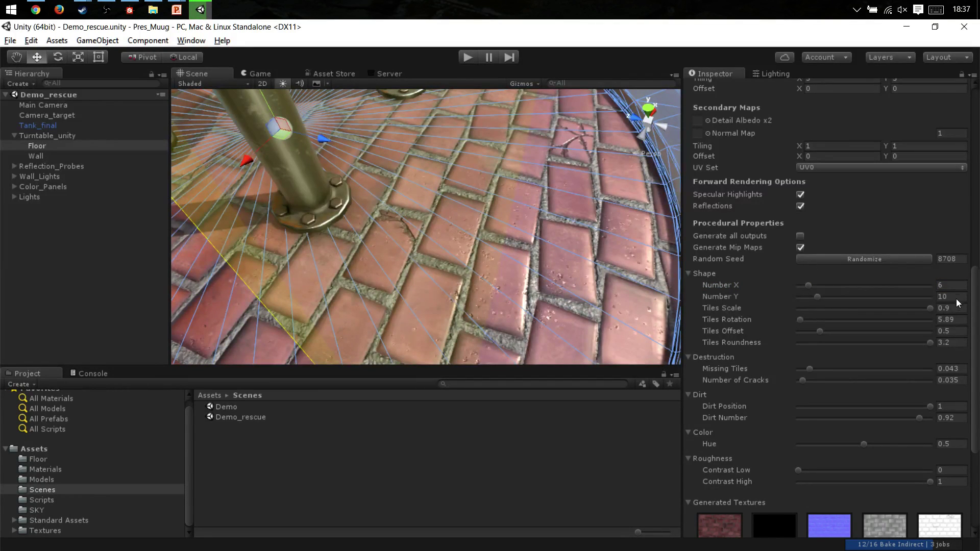
left_click(939, 286)
scroll(347, 255, "down", 5)
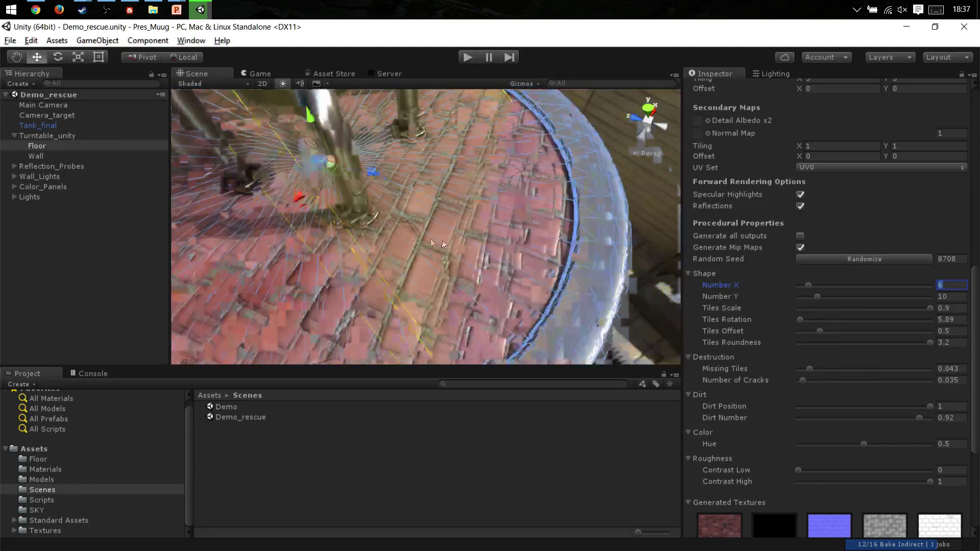
middle_click_drag(337, 258, 467, 235)
left_click(422, 222)
scroll(424, 224, "down", 3)
middle_click_drag(530, 228, 484, 231)
scroll(415, 252, "up", 3)
left_click(557, 246)
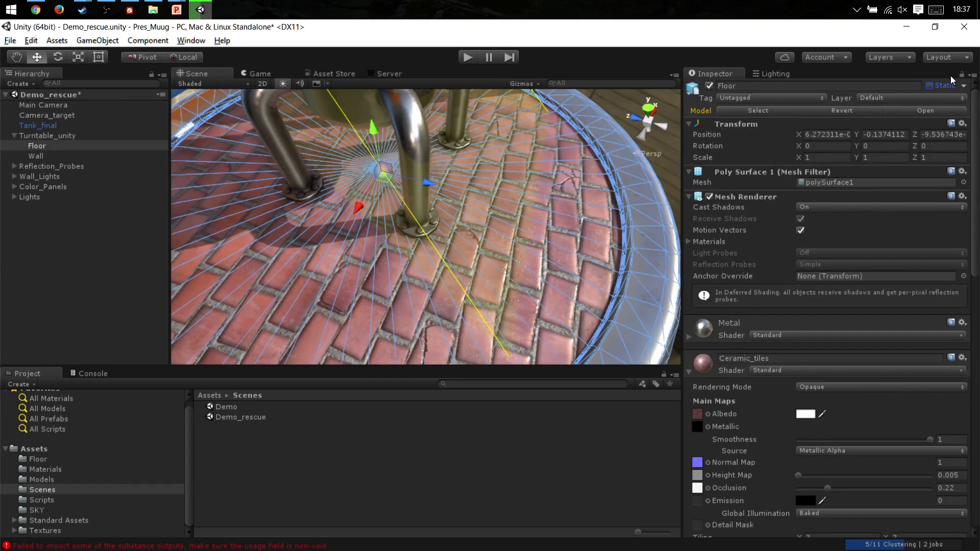
Mark the Floor as Static, and switch the scene view to isometric and back to perspective.
left_click(929, 86)
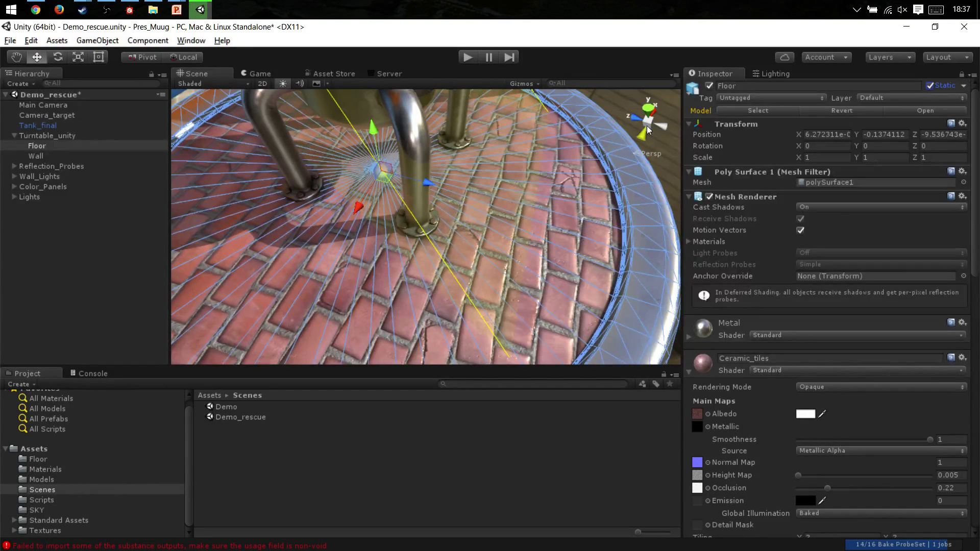
left_click(654, 154)
scroll(618, 242, "up", 8)
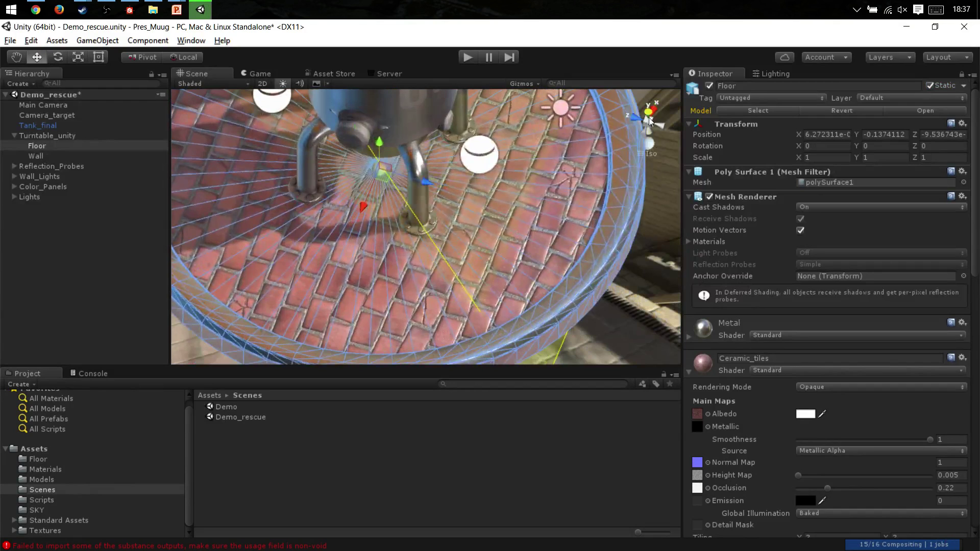
left_click(646, 154)
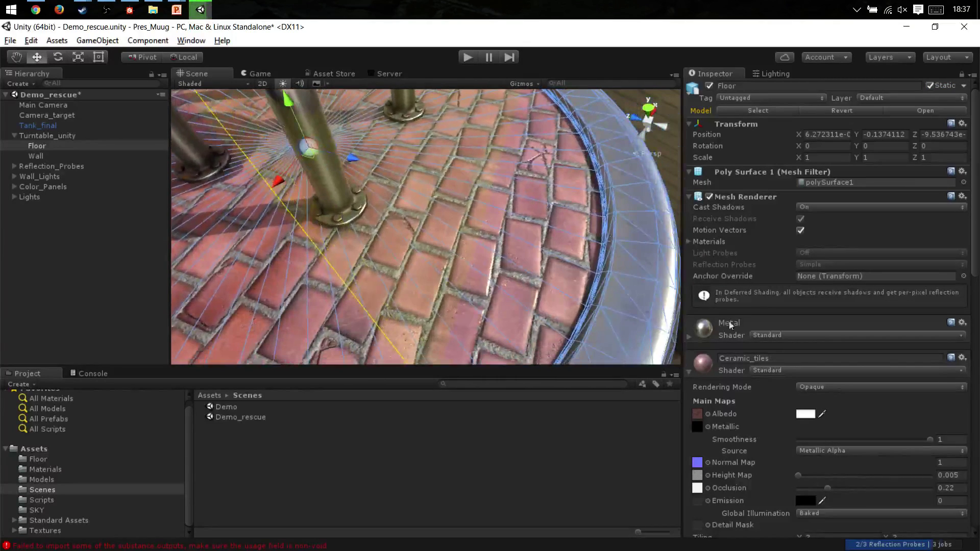
Set the Ceramic_tiles material's Missing Tiles to 0.143 and its Hue to 0.256.
scroll(736, 430, "down", 10)
scroll(717, 255, "up", 3)
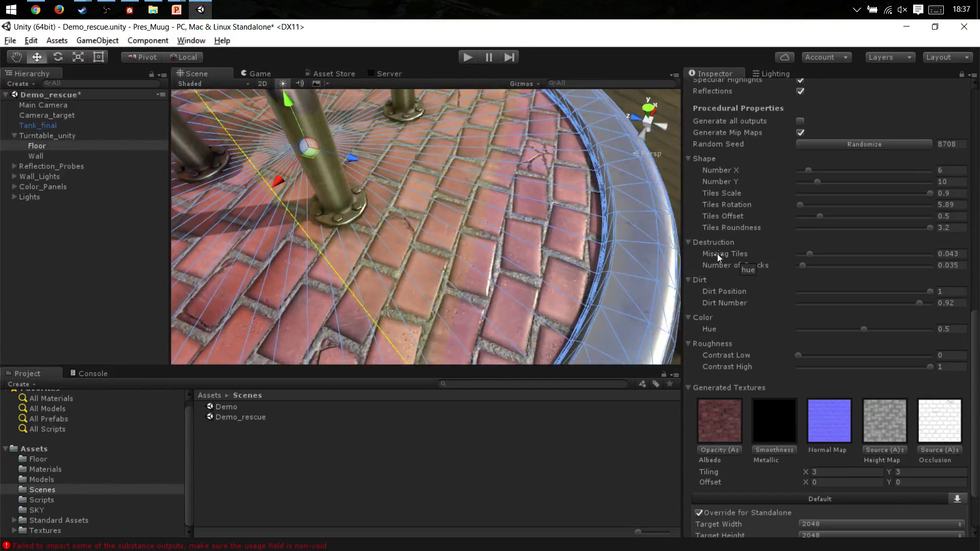
left_click(834, 254)
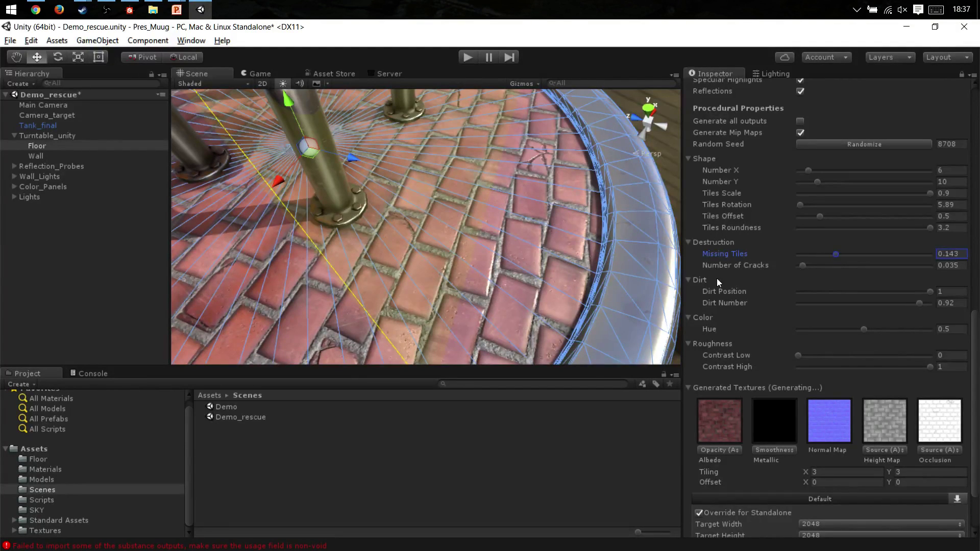
left_click(674, 168)
middle_click_drag(502, 242, 524, 240)
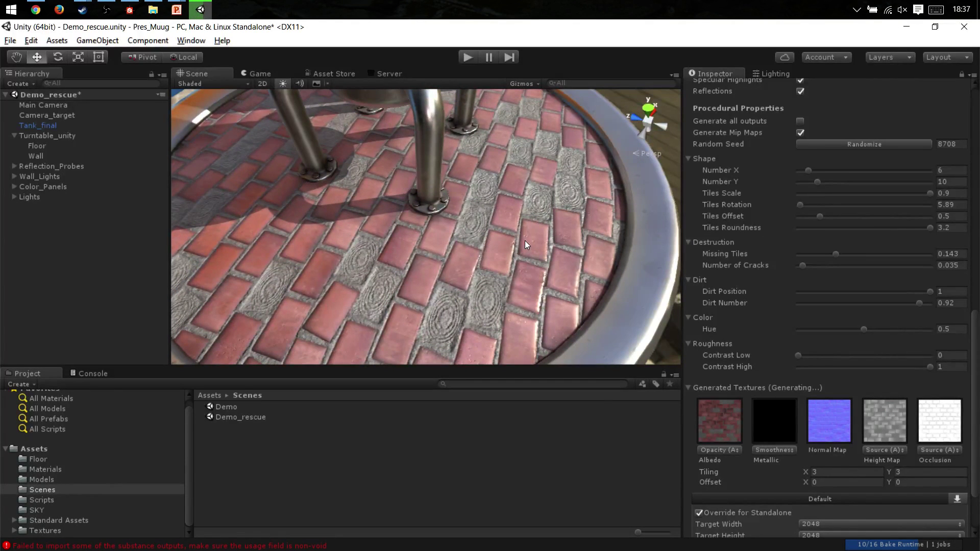
mouse_move(483, 205)
middle_mouse_down()
mouse_move(482, 191)
mouse_move(468, 193)
middle_mouse_up()
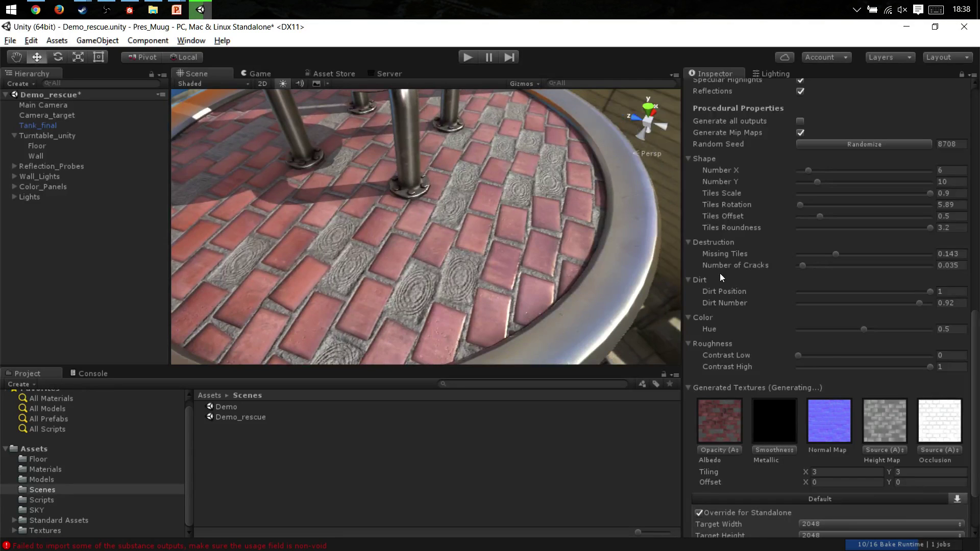
left_click(833, 329)
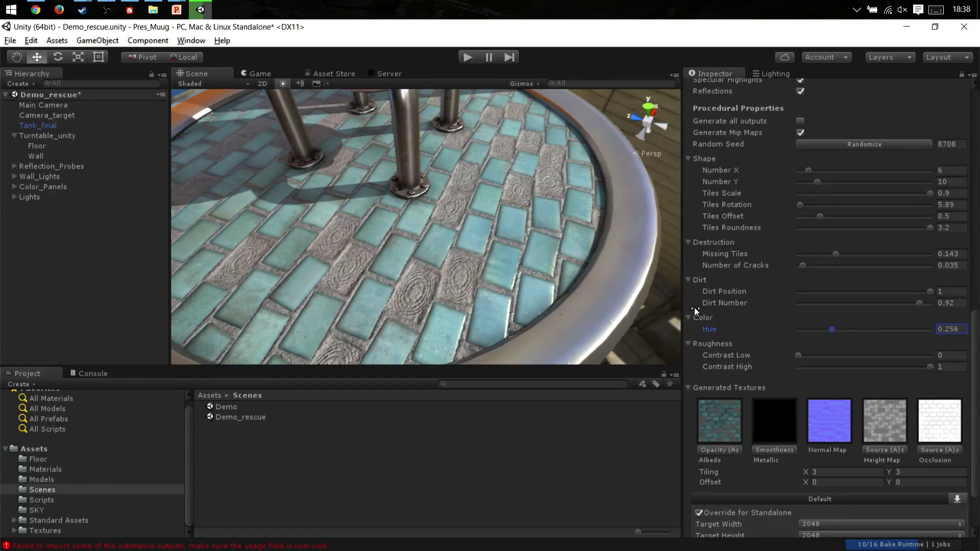
left_click_drag(596, 282, 436, 232, "alt")
Select the Ceramic_tiles material in the Assets folder and resize its Inspector preview to leave room for the material properties.
left_click(35, 451)
scroll(231, 465, "down", 3)
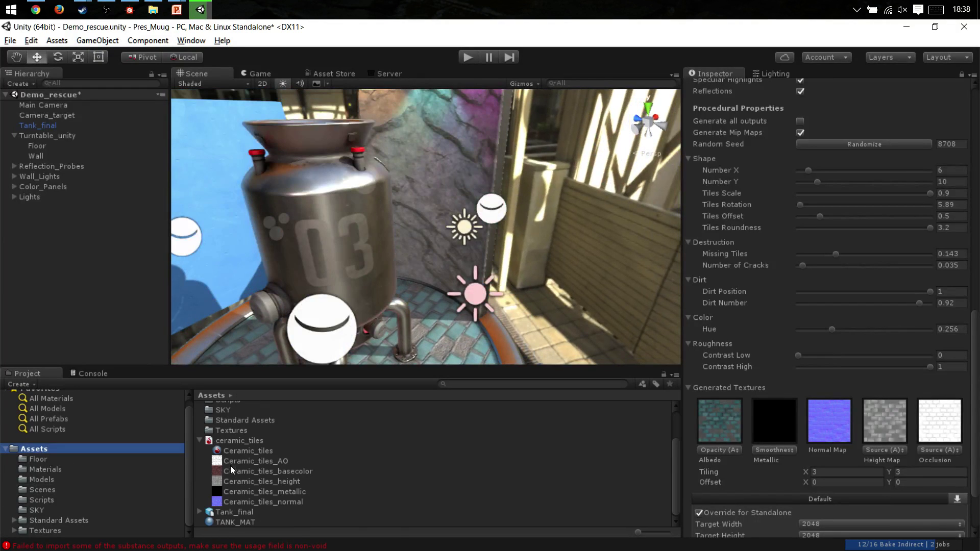
left_click(247, 450)
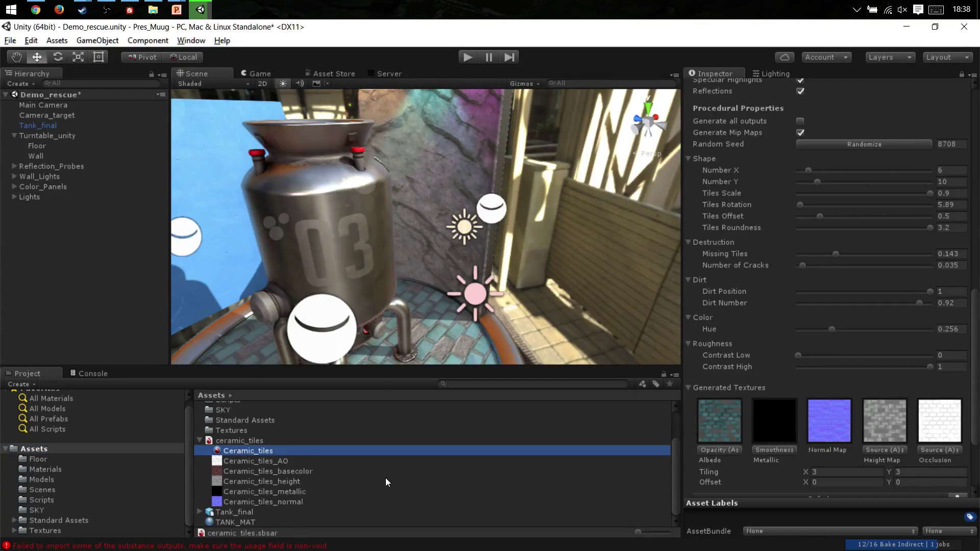
scroll(957, 144, "up", 9)
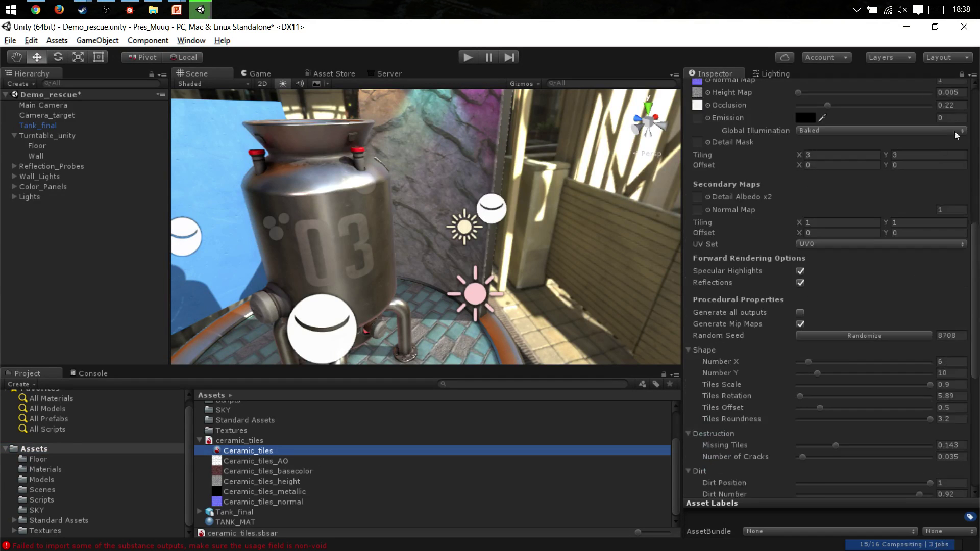
left_click(961, 75)
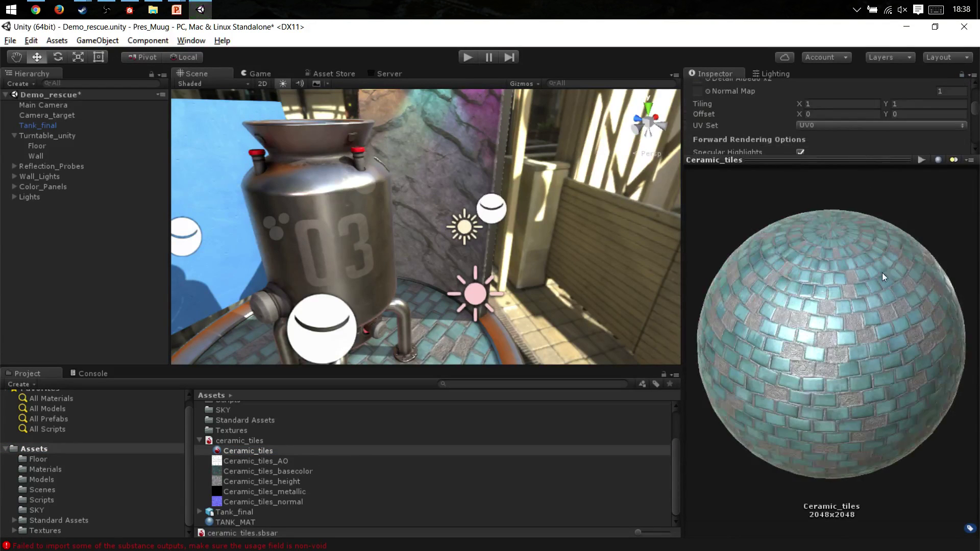
left_click_drag(846, 159, 857, 314)
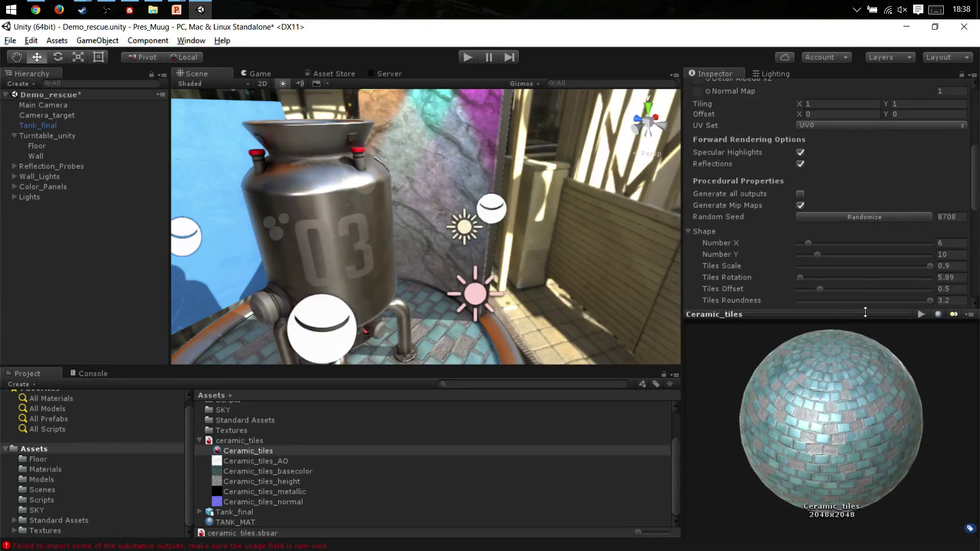
Add a second material instance to the ceramic_tiles substance archive.
left_click(238, 442)
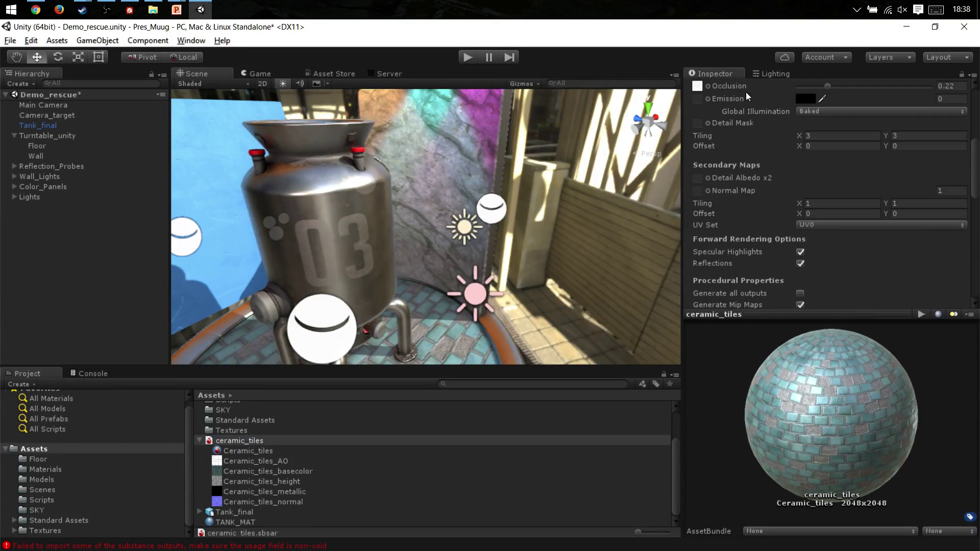
scroll(746, 102, "up", 5)
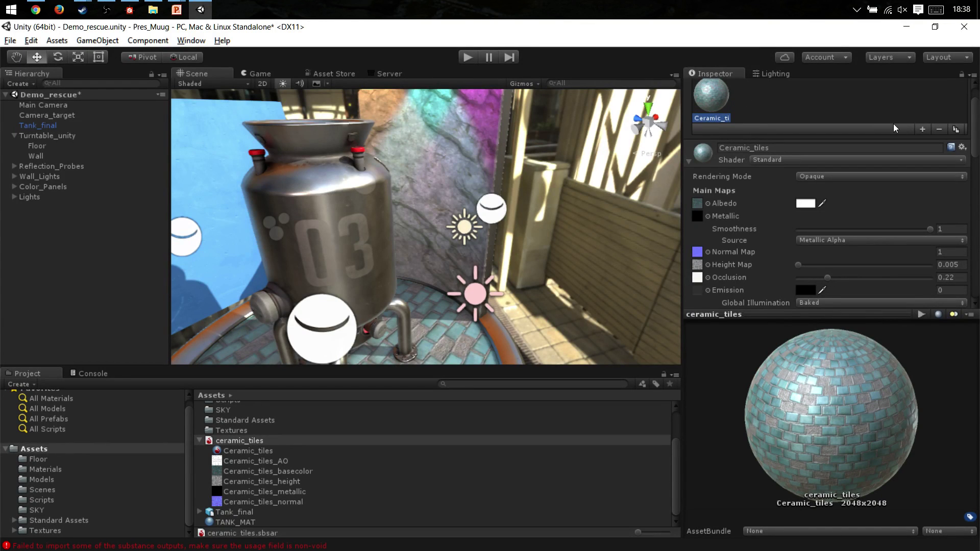
left_click(921, 130)
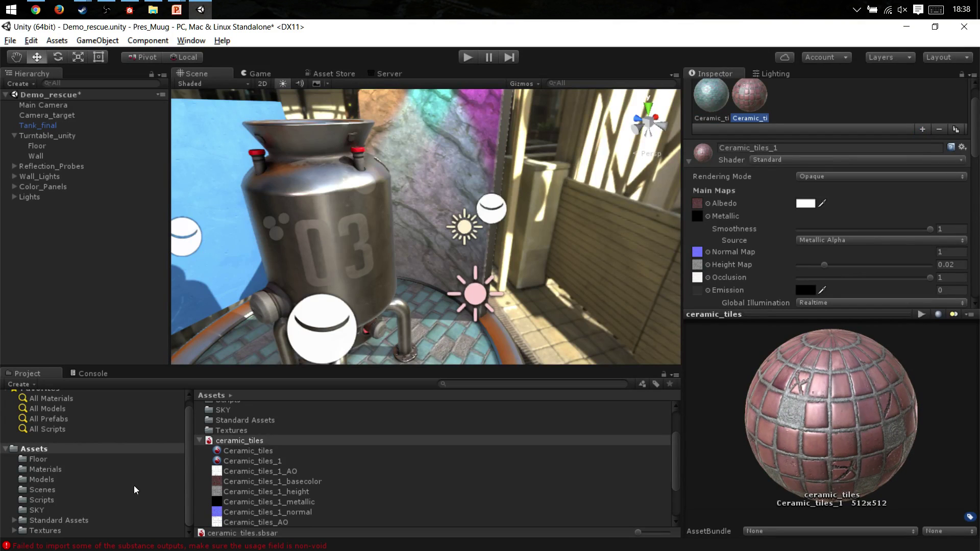
Apply the Ceramic_tiles_1 material to the curved wall behind the tank.
left_click(257, 461)
left_click_drag(258, 461, 427, 192)
left_click_drag(545, 210, 542, 233, "alt")
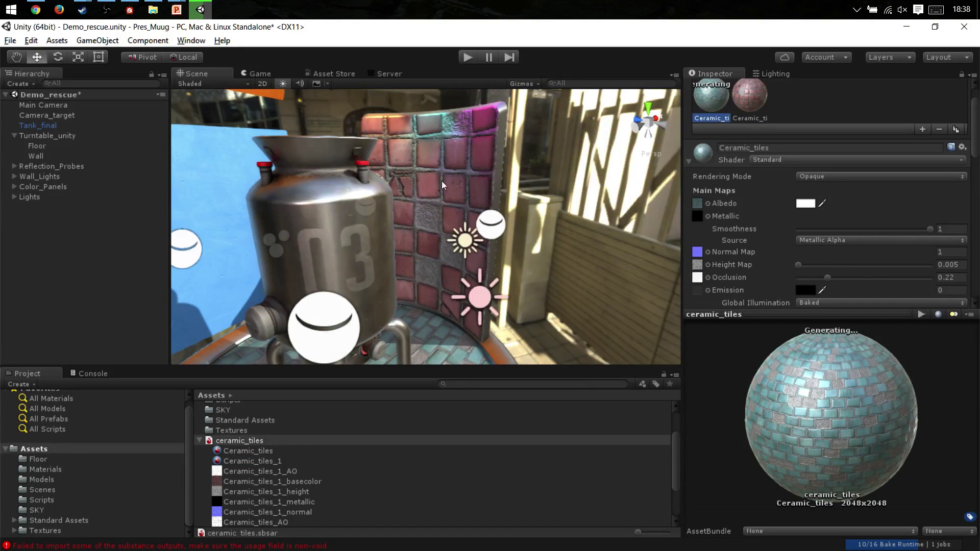
Examine the first instance's substance parameters and the newly tiled wall, with a brief check of the YouTube live stream chat.
scroll(788, 226, "down", 15)
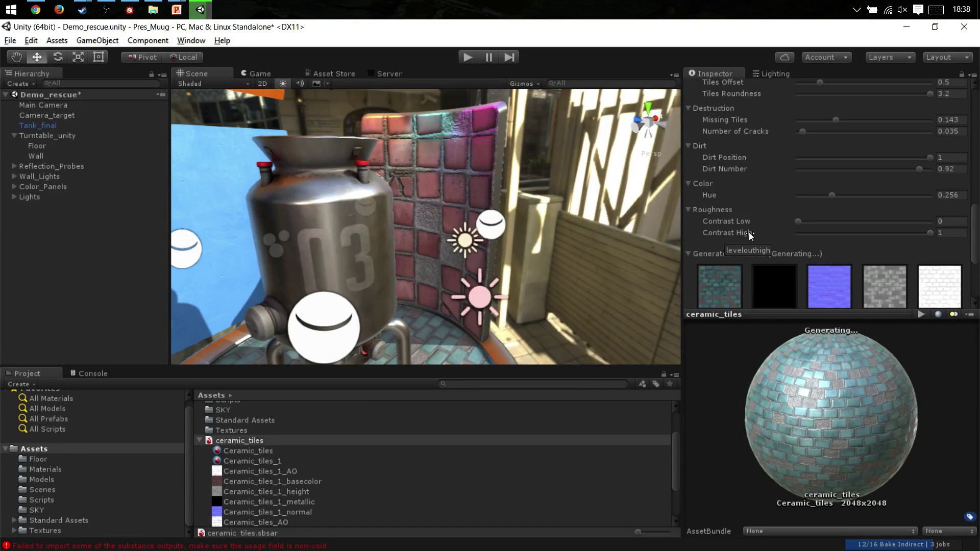
scroll(759, 274, "down", 3)
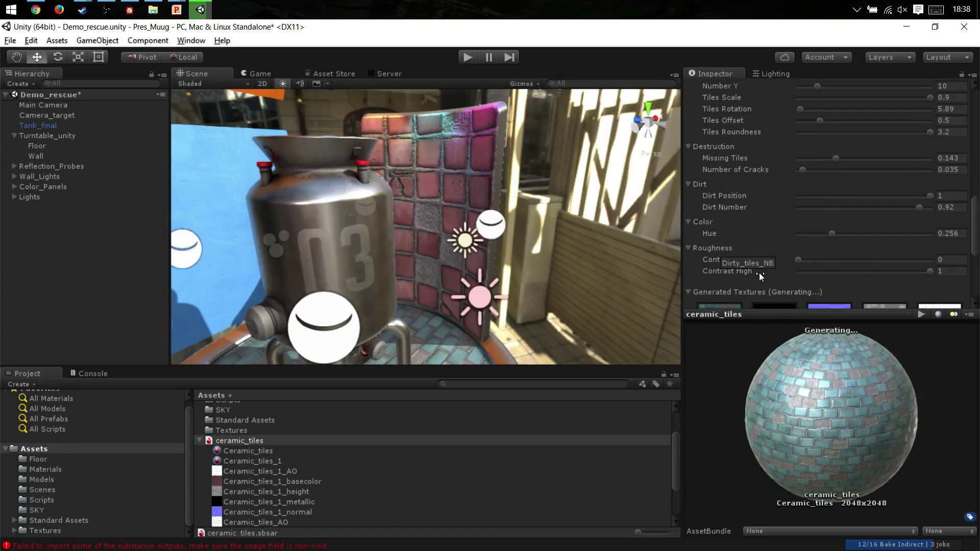
left_click_drag(416, 192, 566, 200, "alt")
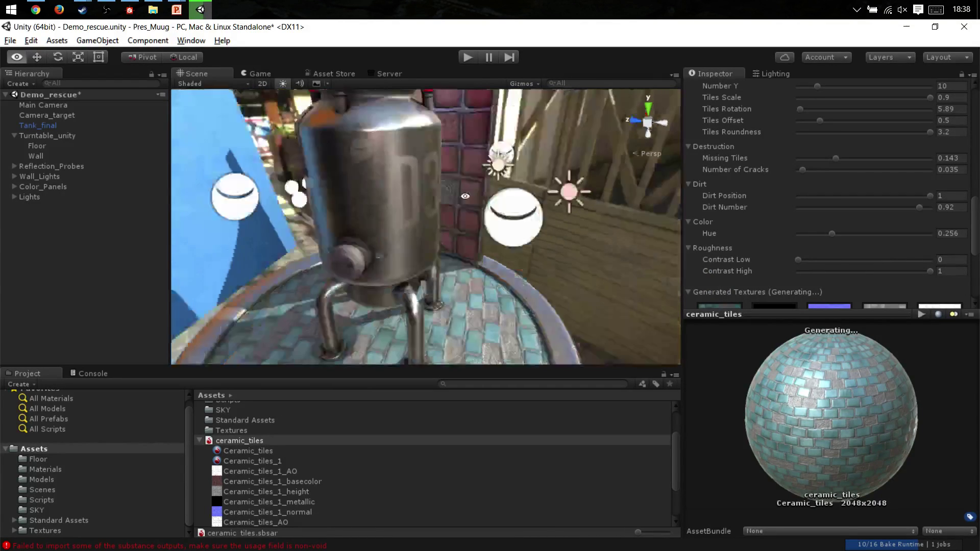
key("alt+Tab")
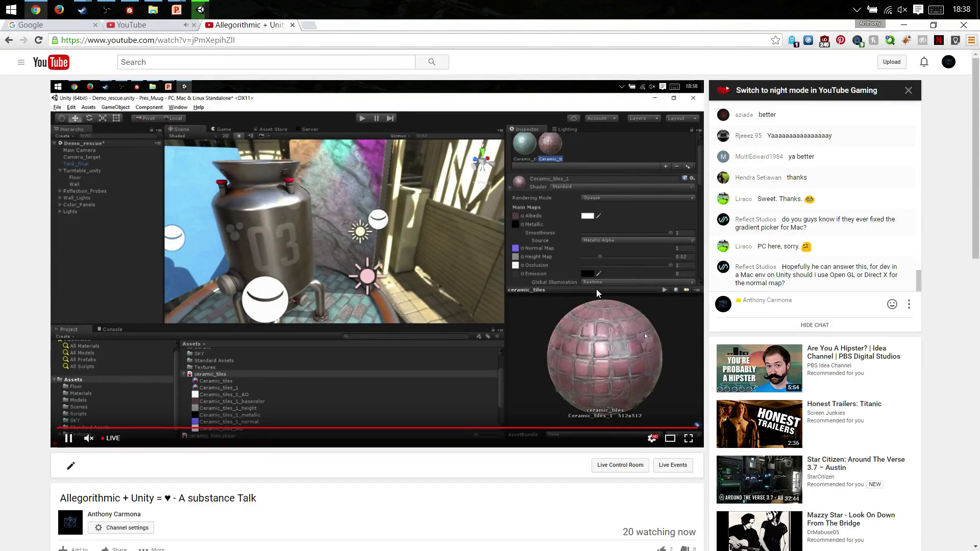
key("alt+Tab")
left_click_drag(467, 193, 418, 250, "alt")
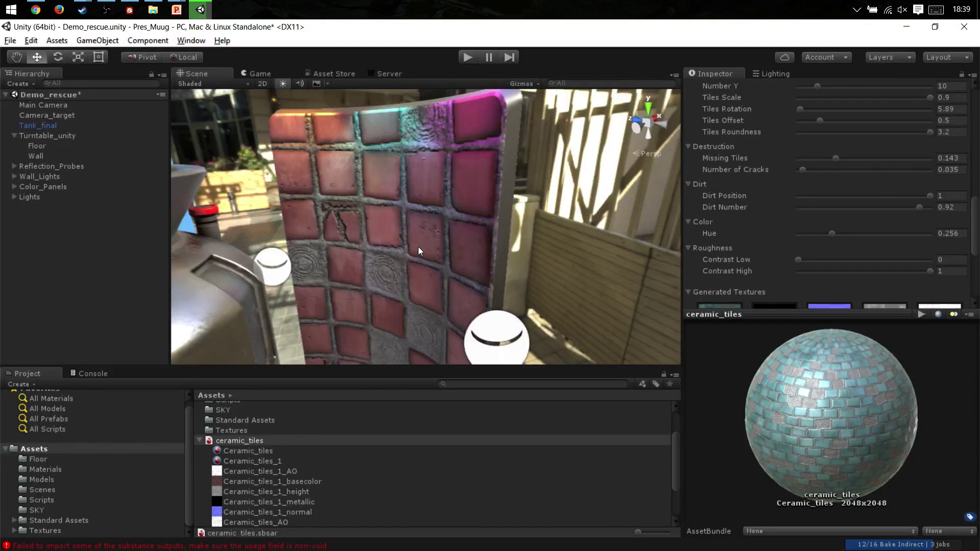
key("alt")
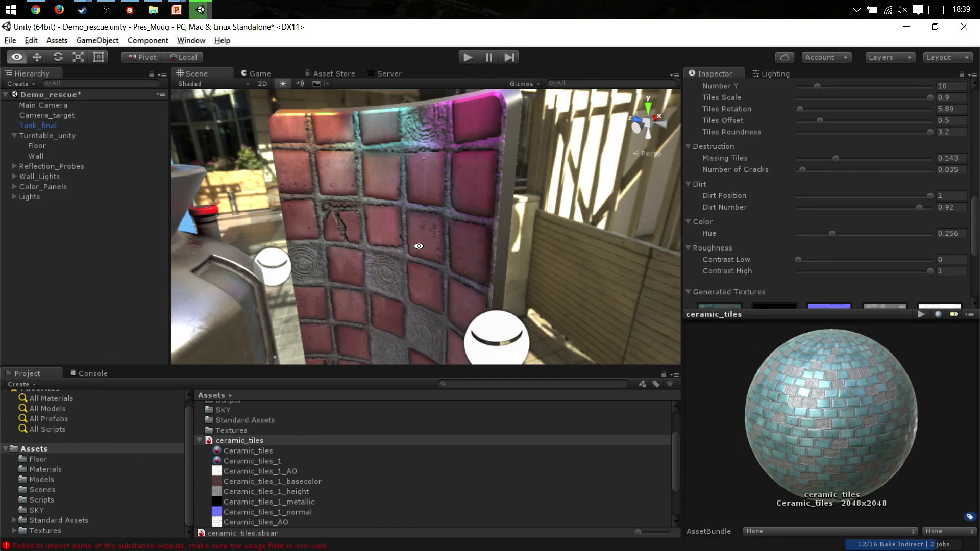
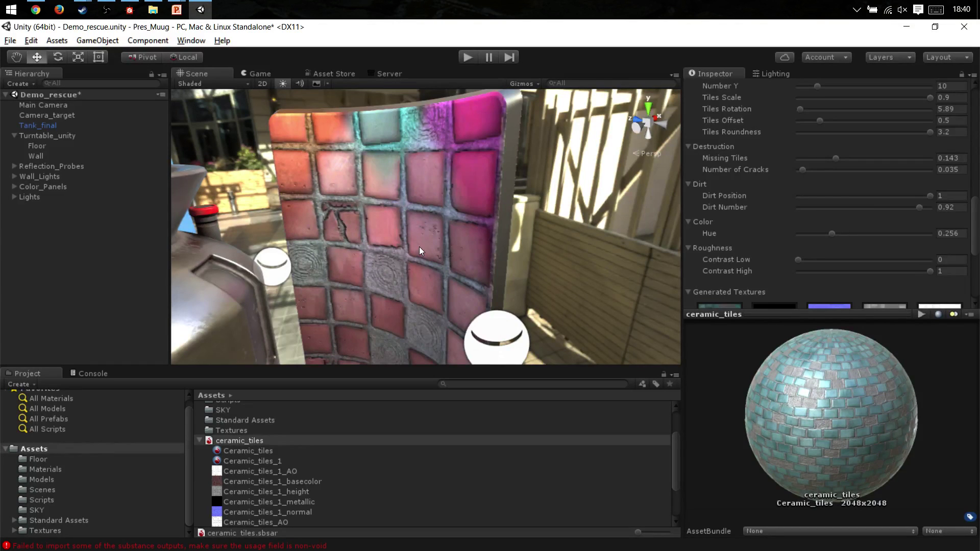
middle_click_drag(419, 246, 459, 266)
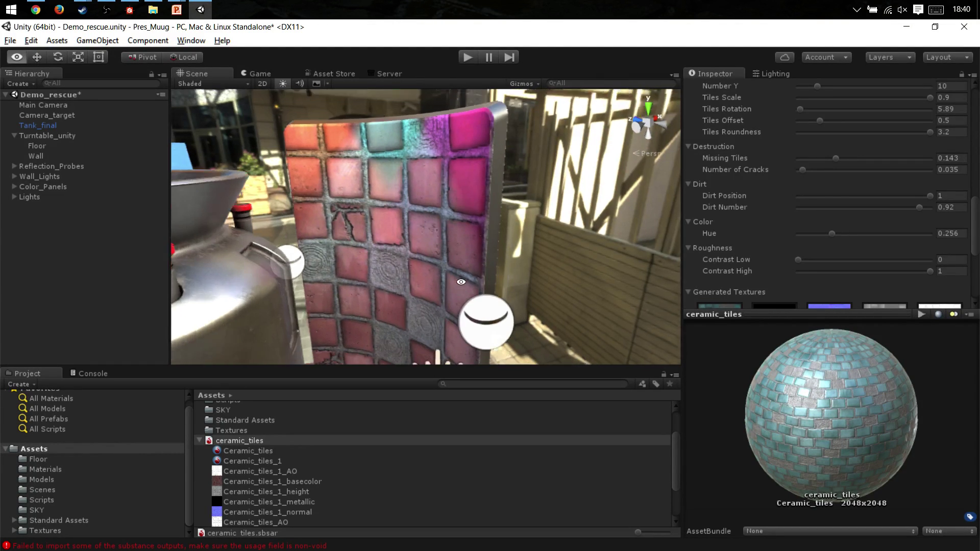
scroll(459, 266, "down", 6)
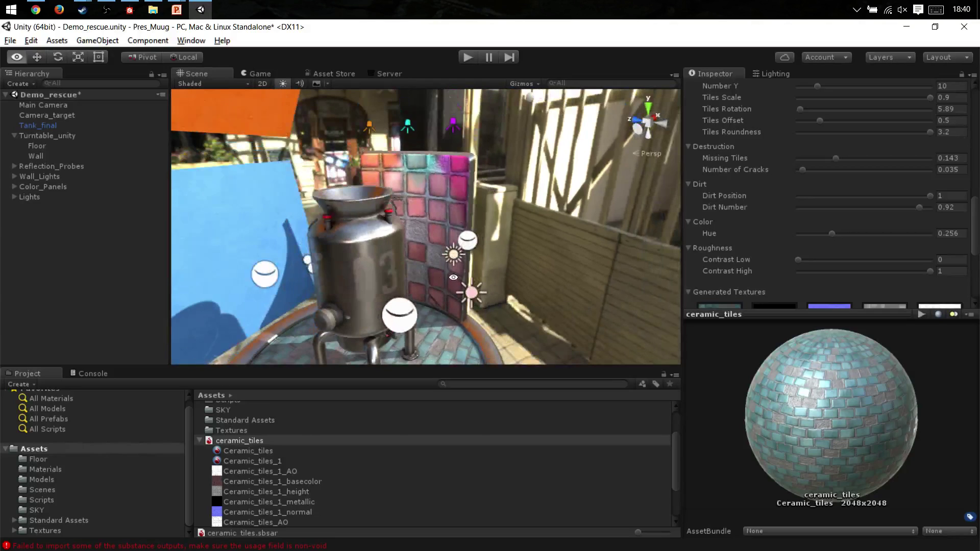
Close Substance Designer, then launch Substance Painter 2 and switch to its window.
key("alt+Tab")
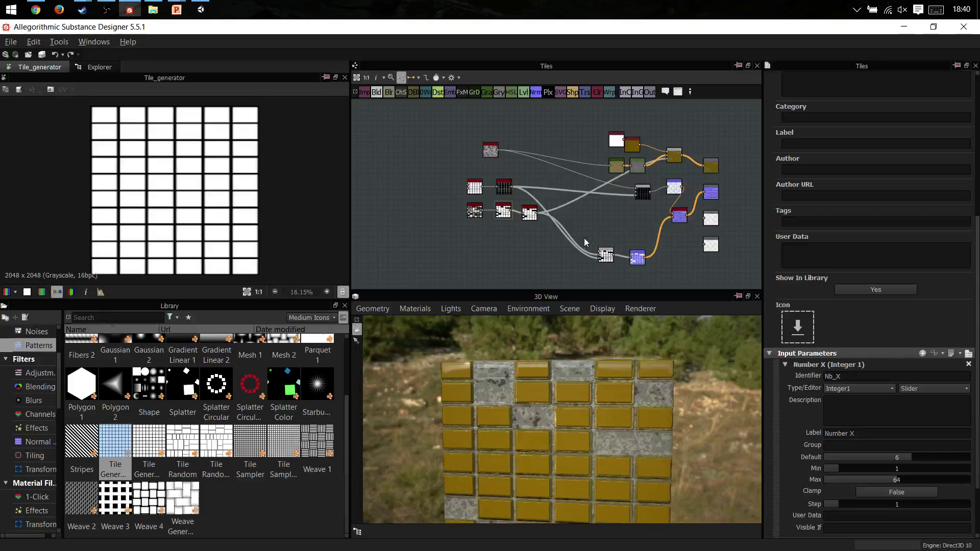
left_click(963, 26)
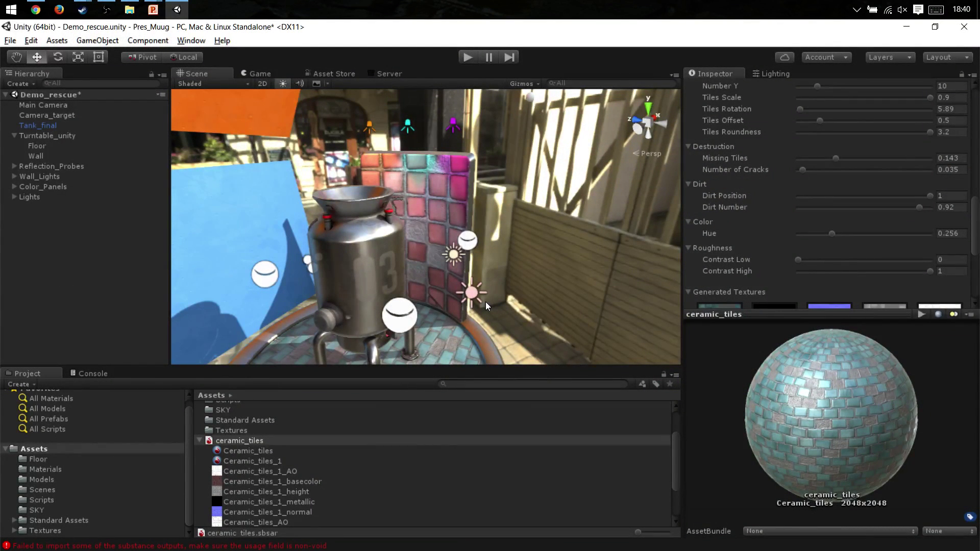
left_click(11, 9)
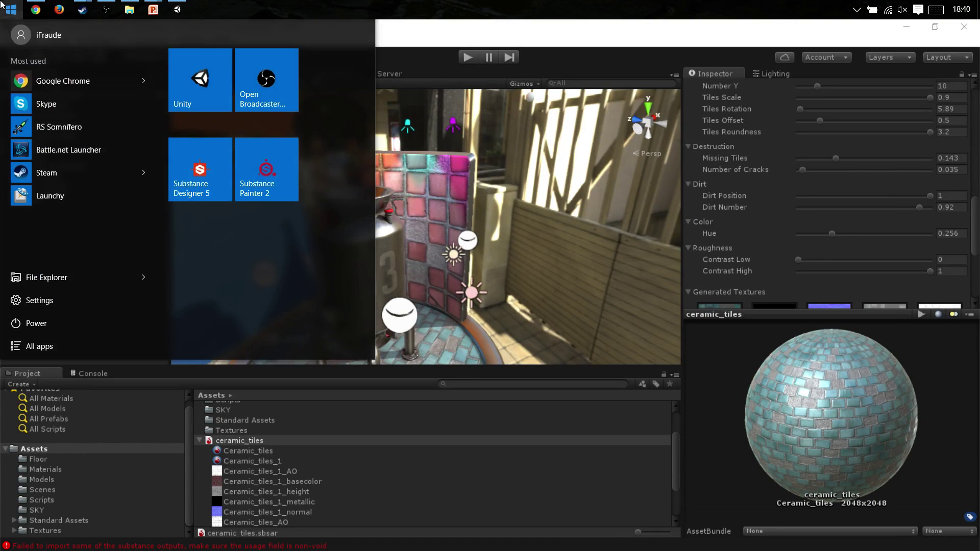
left_click(378, 242)
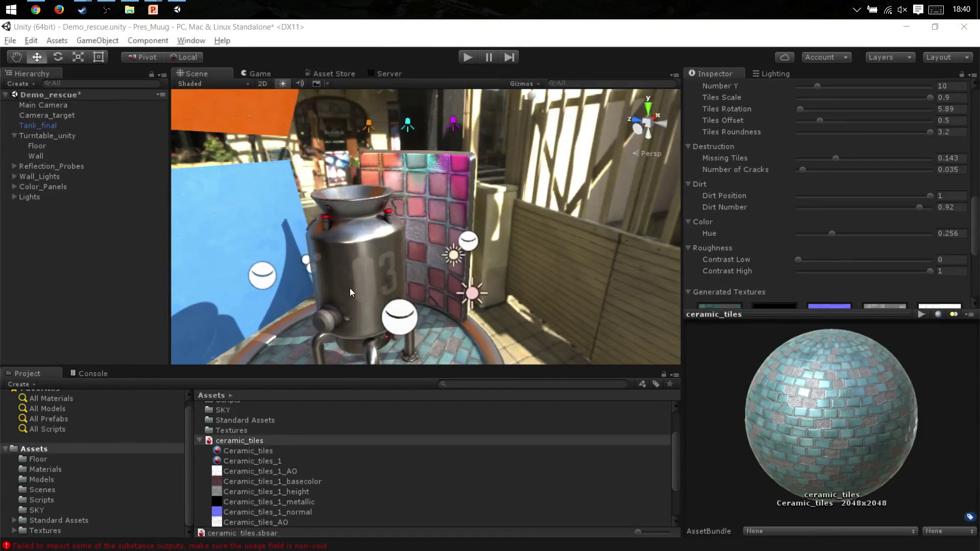
left_click_drag(350, 288, 403, 279, "alt")
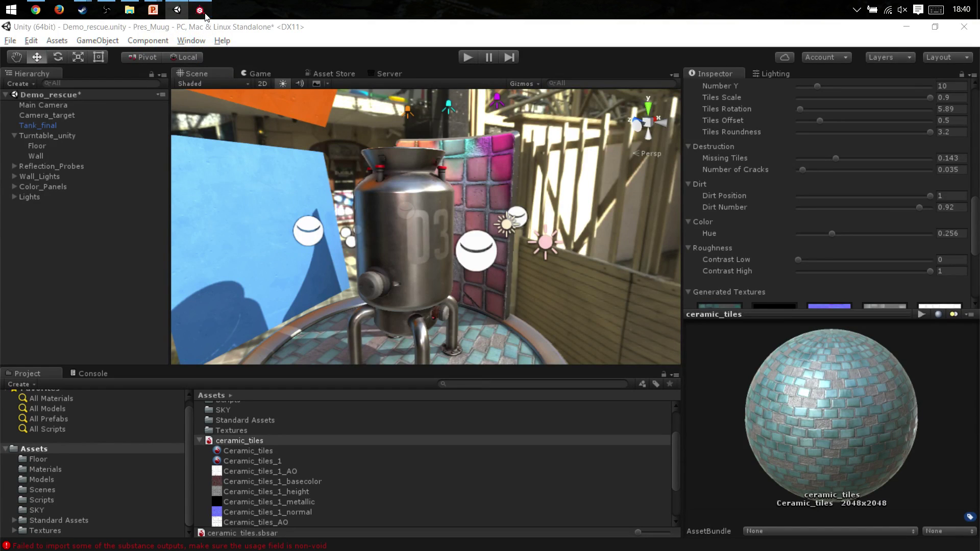
left_click(205, 14)
left_click(627, 196)
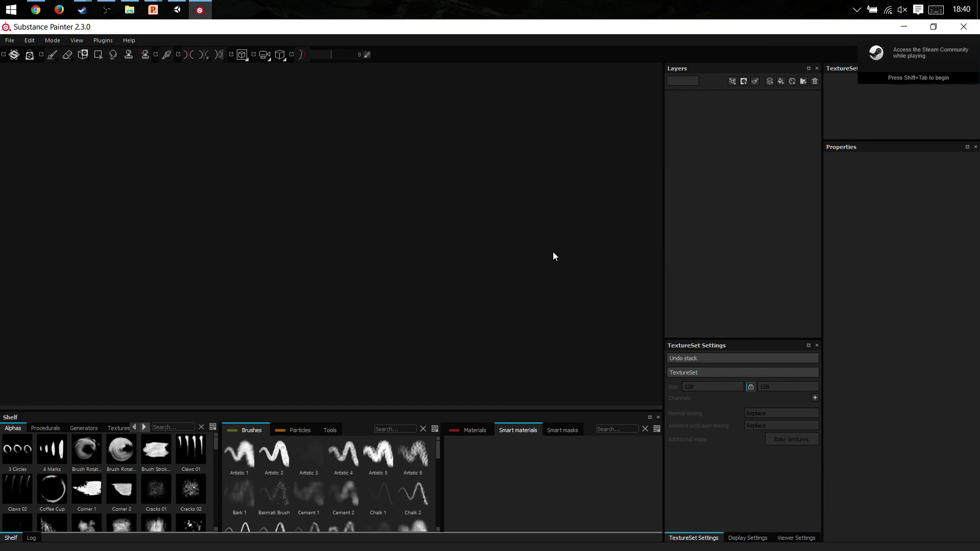
Enlarge the Substance Painter shelf and display its Materials collection.
left_click_drag(399, 411, 402, 345)
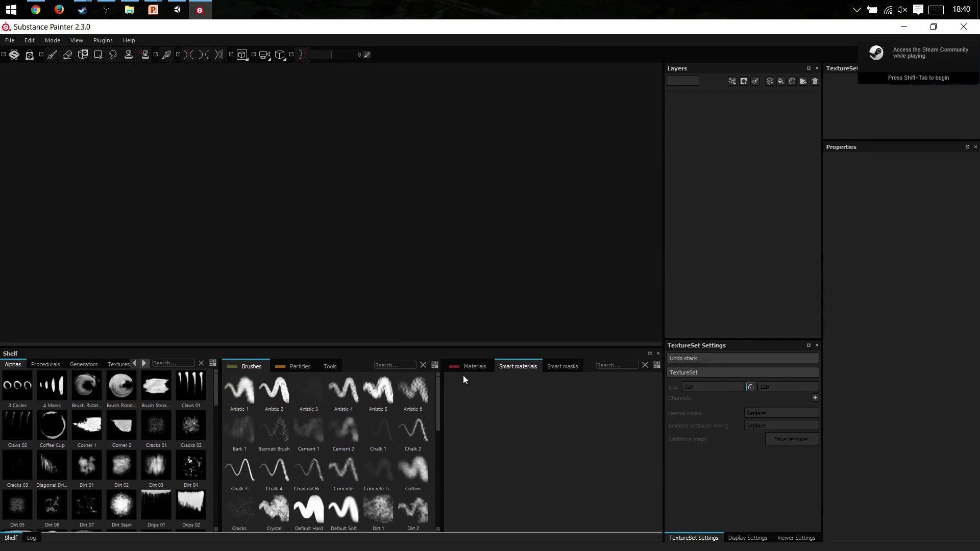
left_click(464, 367)
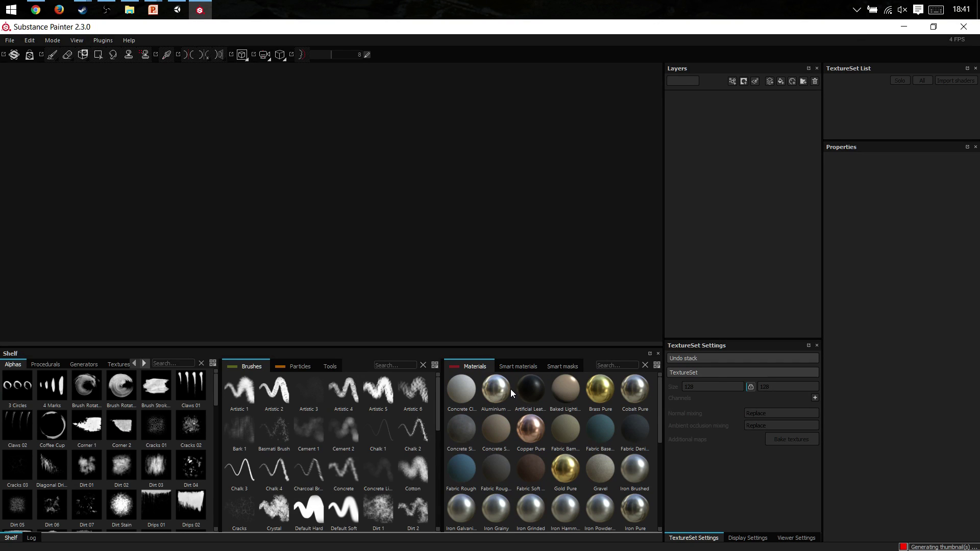
Open the recent project Tank_presentation.spp, accept the update to the current version, and frame the tank in the viewport.
left_click(10, 41)
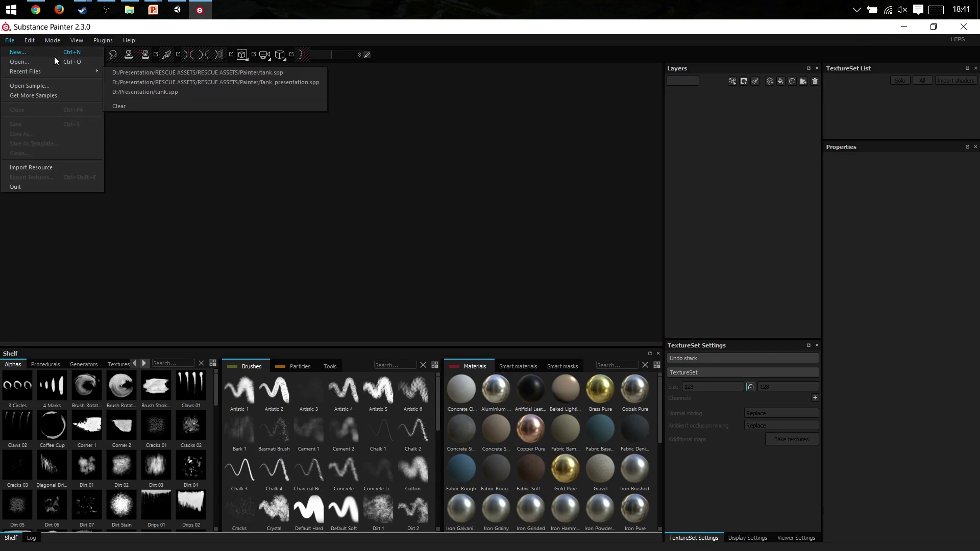
mouse_move(55, 70)
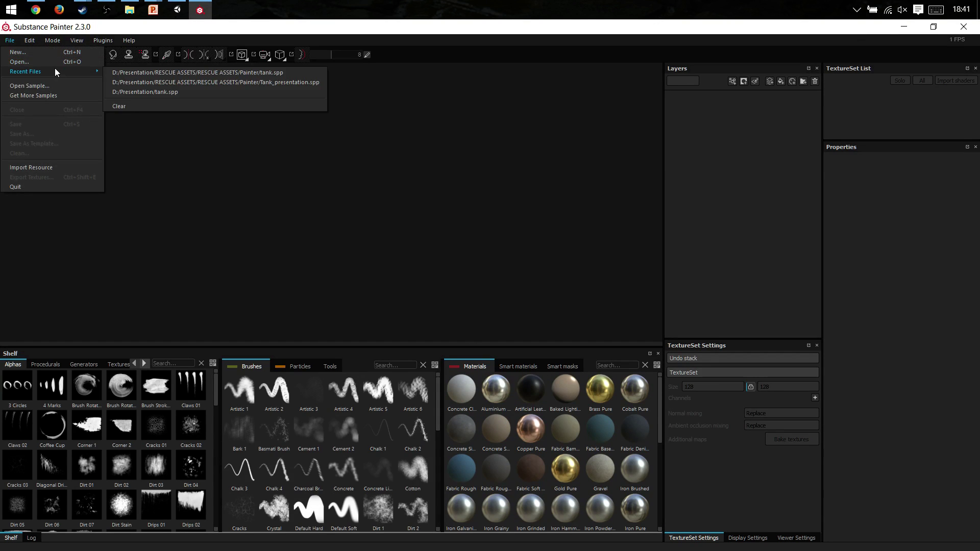
left_click(206, 82)
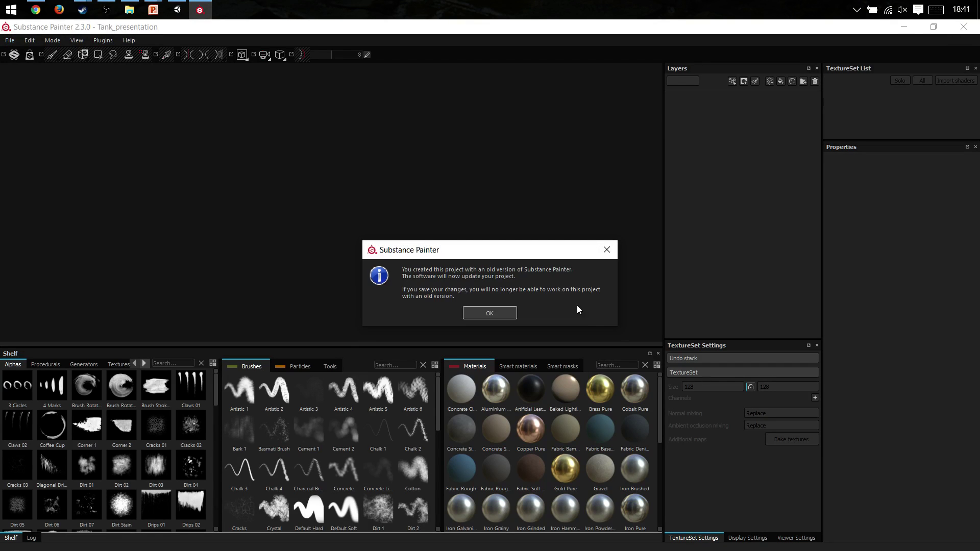
left_click(496, 314)
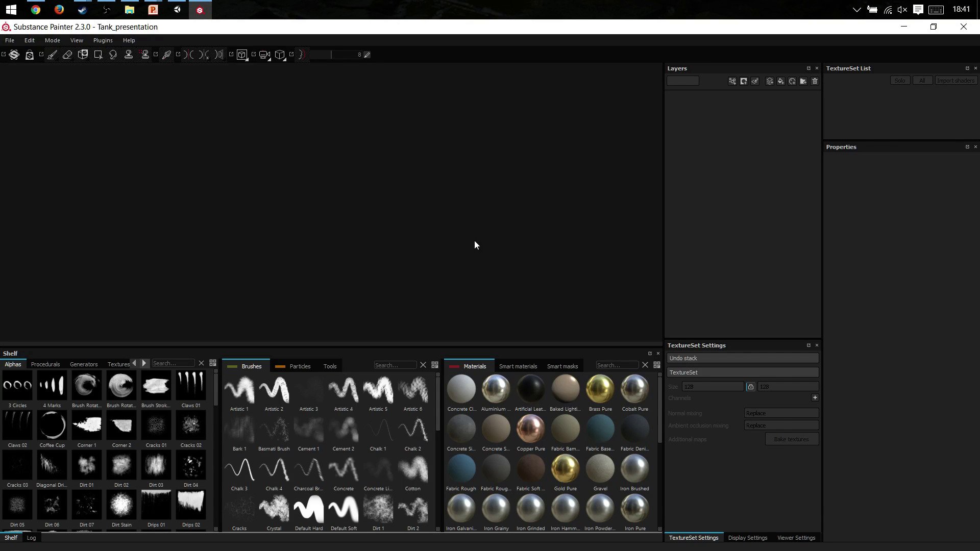
left_click_drag(278, 153, 301, 147, "alt")
key("f")
left_click_drag(361, 197, 482, 184, "alt")
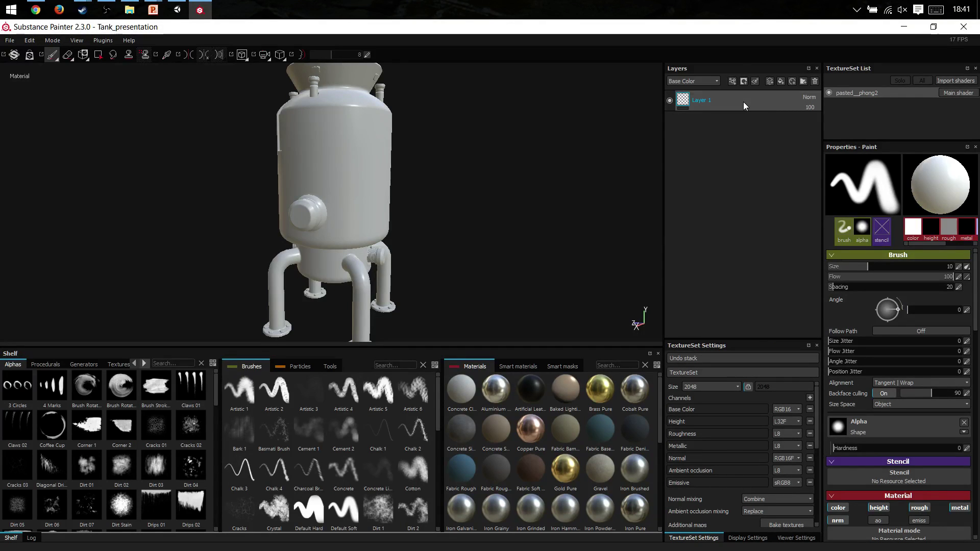
left_click(709, 82)
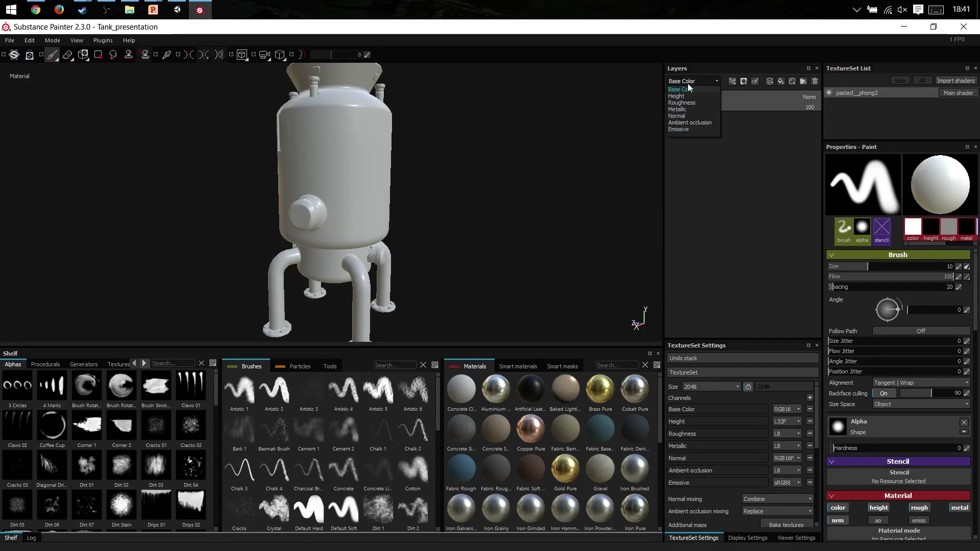
left_click(687, 82)
left_click(693, 82)
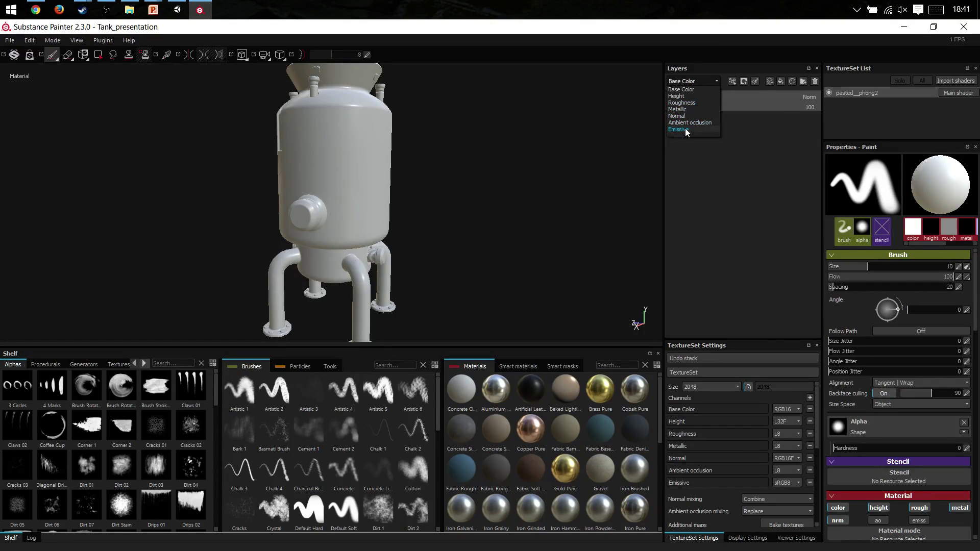
left_click(744, 228)
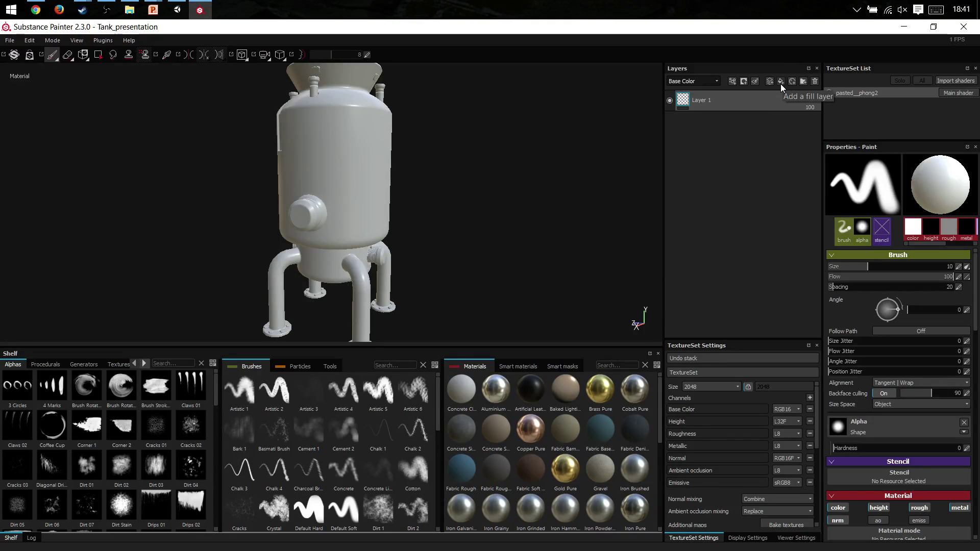
Add a fill layer above Layer 1 in the layer stack.
left_click(779, 83)
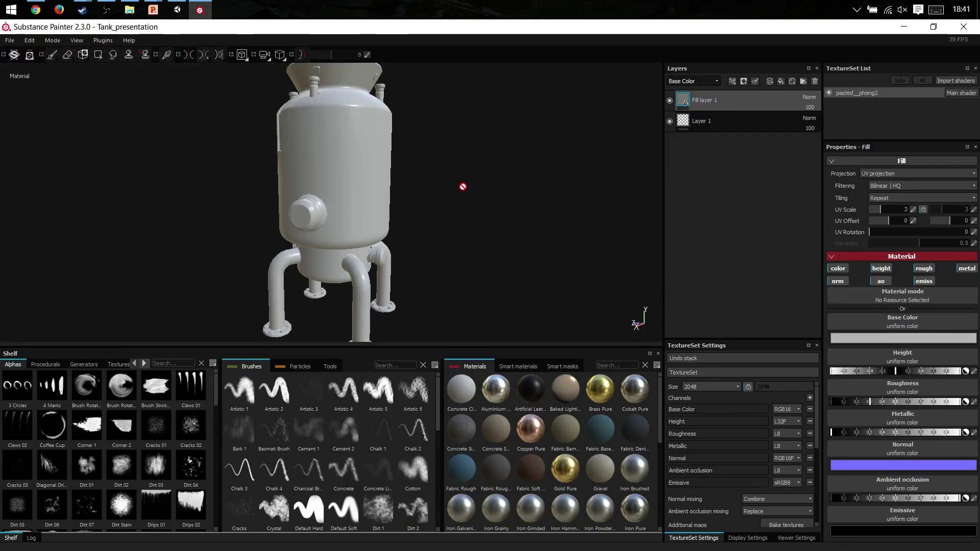
left_click_drag(461, 186, 479, 170, "alt")
right_click(713, 103)
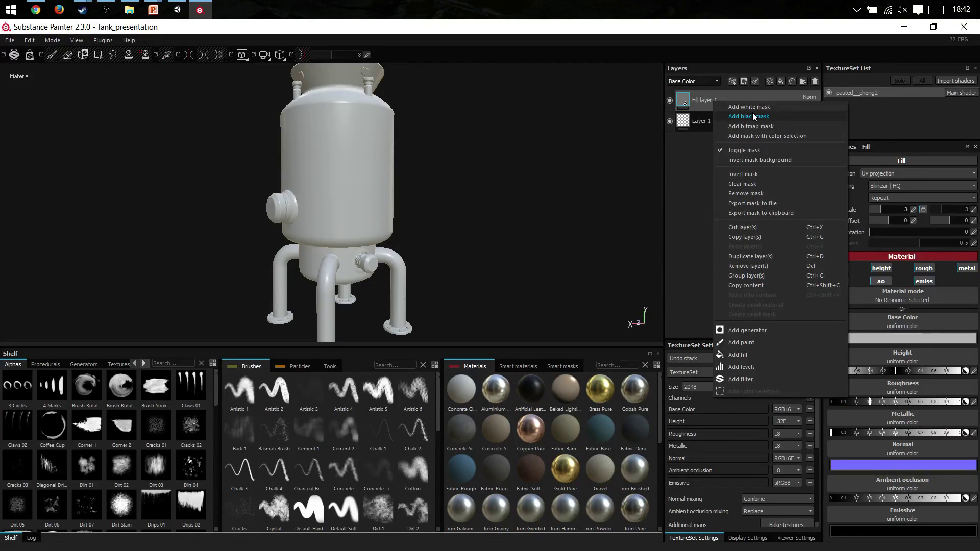
left_click(703, 104)
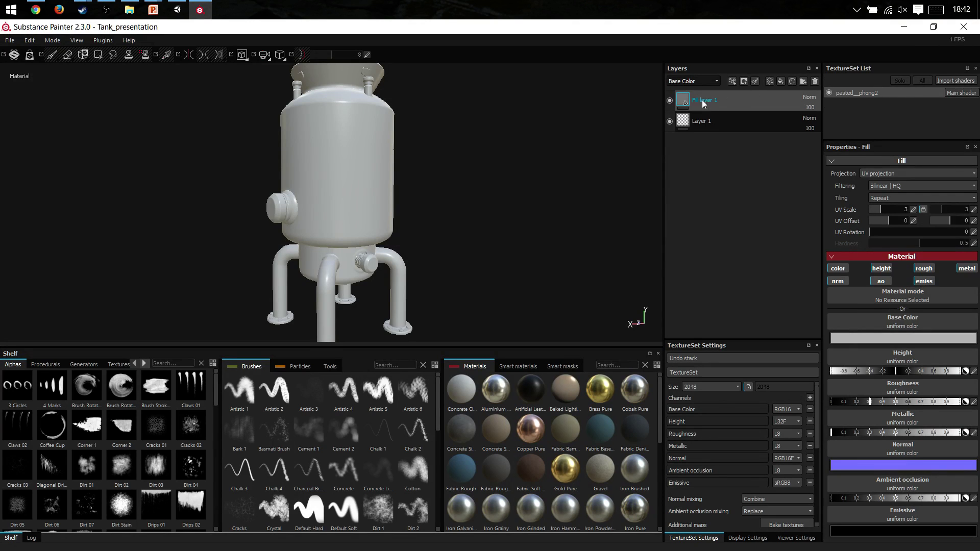
right_click(692, 102)
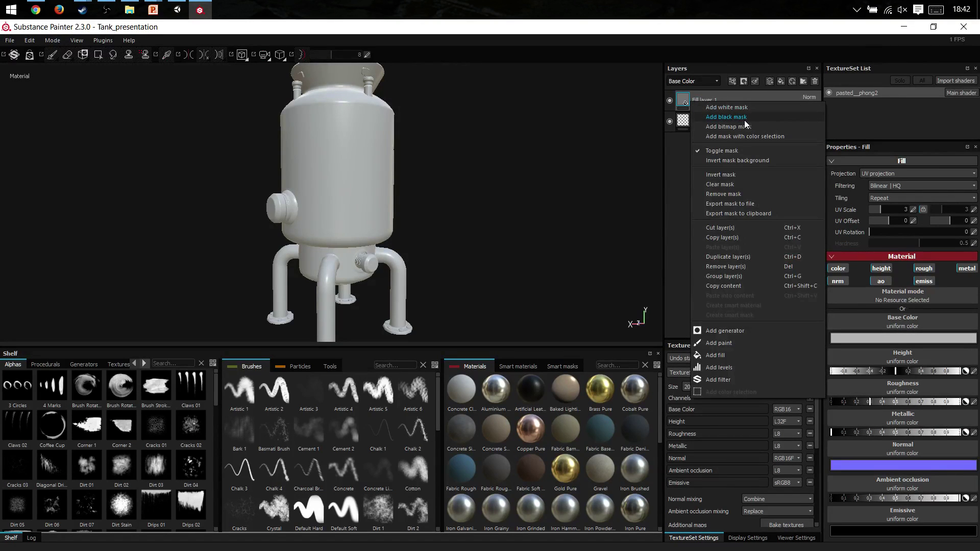
left_click(678, 238)
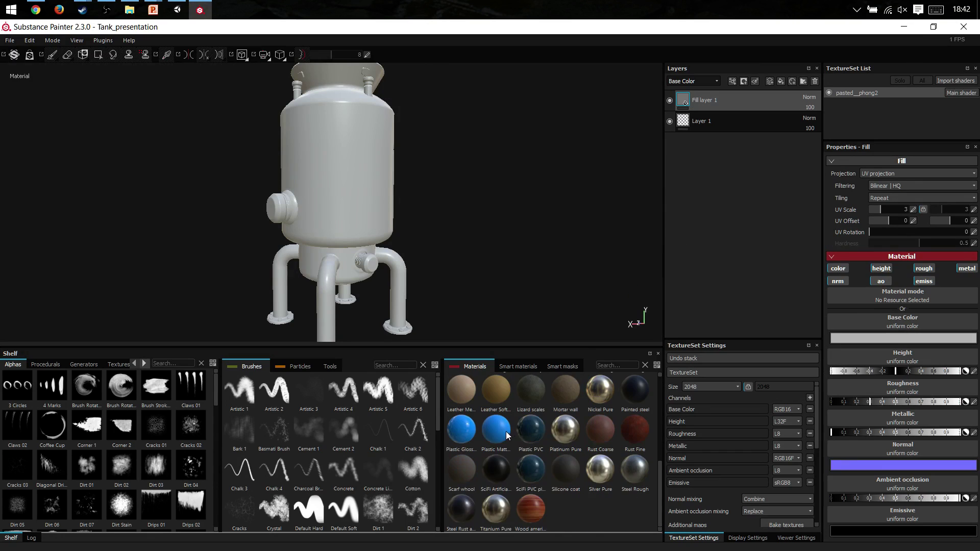
Apply the blue matte plastic material from the shelf to Fill layer 1.
scroll(516, 390, "down", 3)
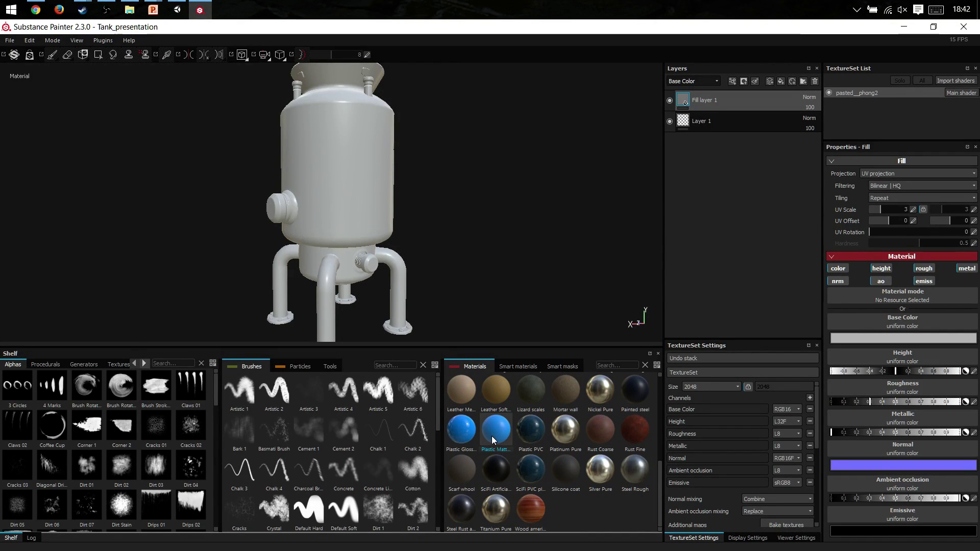
left_click_drag(493, 435, 945, 301)
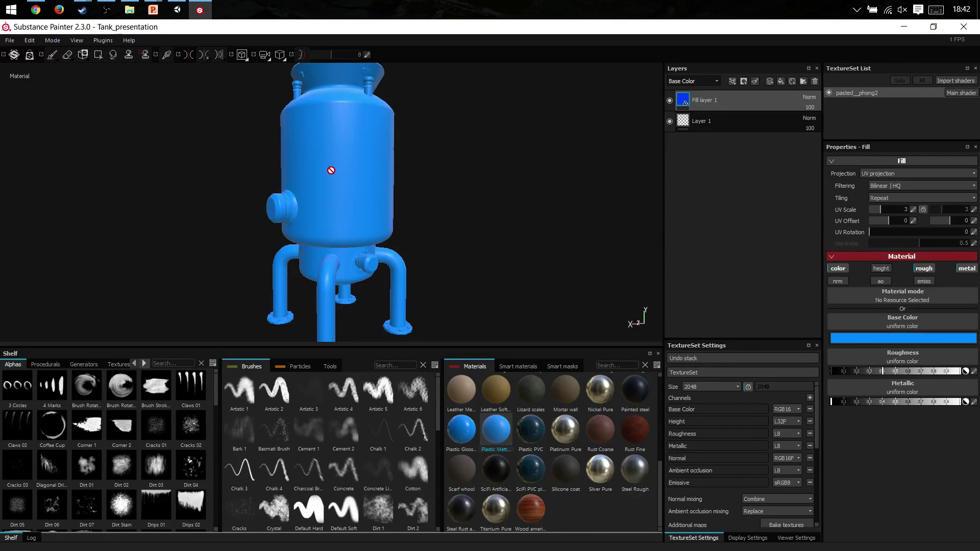
Lower Fill layer 1's roughness slightly and raise its metallic value to about 0.1.
left_click_drag(331, 170, 309, 187, "alt")
middle_click_drag(330, 194, 337, 214, "alt")
right_click_drag(361, 205, 682, 313, "alt")
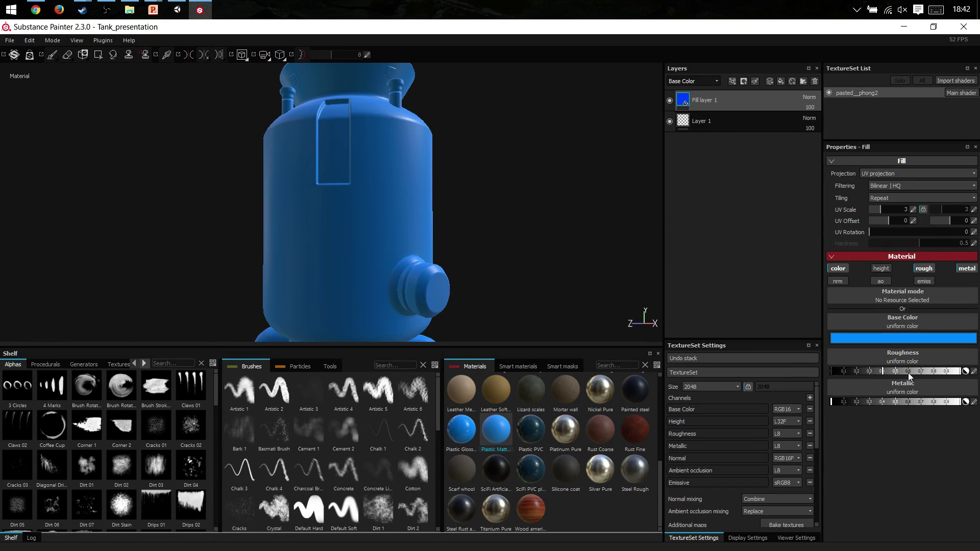
left_click_drag(881, 371, 826, 408)
left_click_drag(510, 306, 584, 155, "alt")
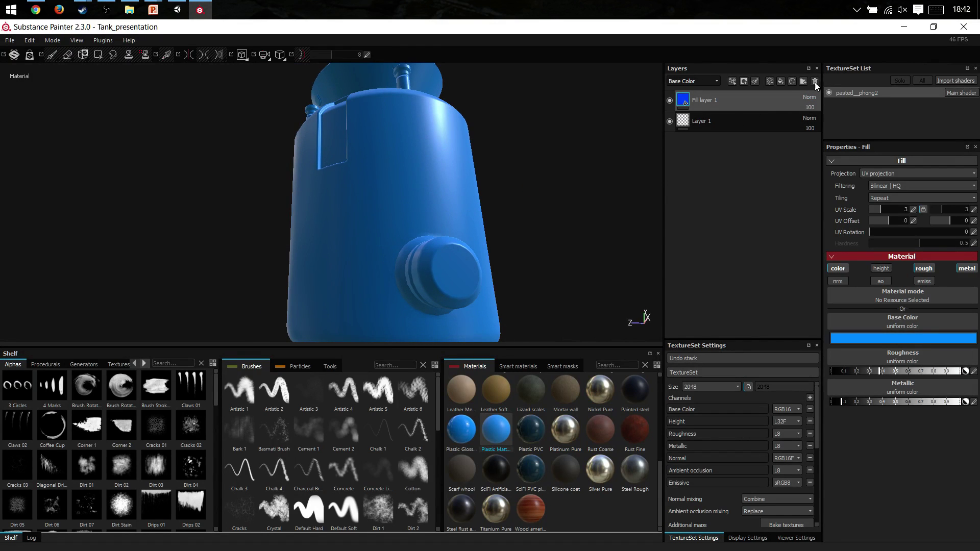
Switch to File Explorer, open the Metal Spotted folder inside Painter, and select all of its texture files.
left_click(10, 9)
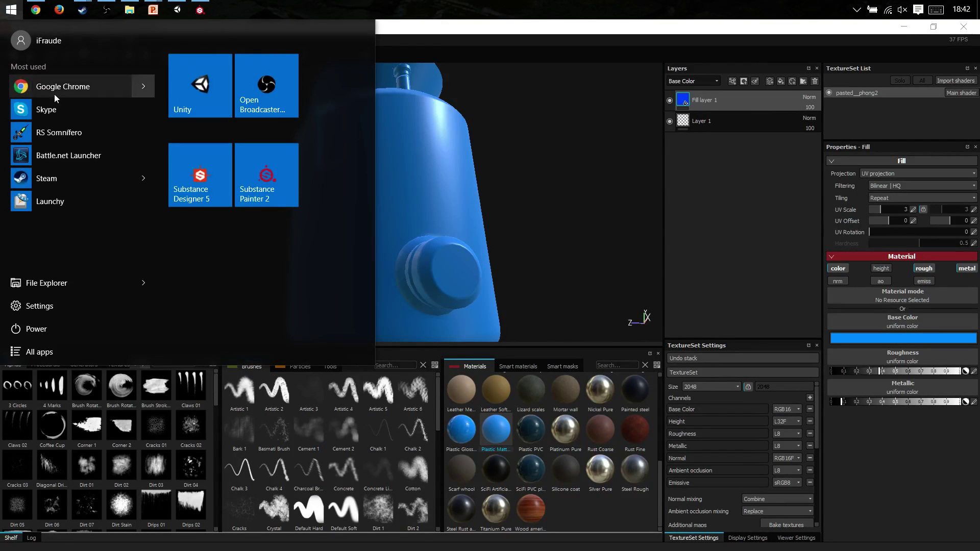
left_click(130, 11)
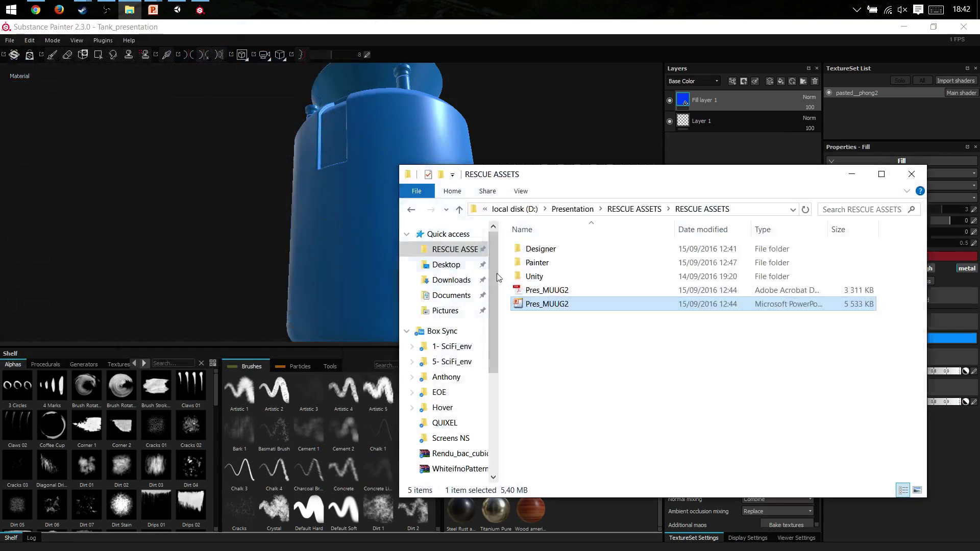
double_click(551, 262)
double_click(549, 248)
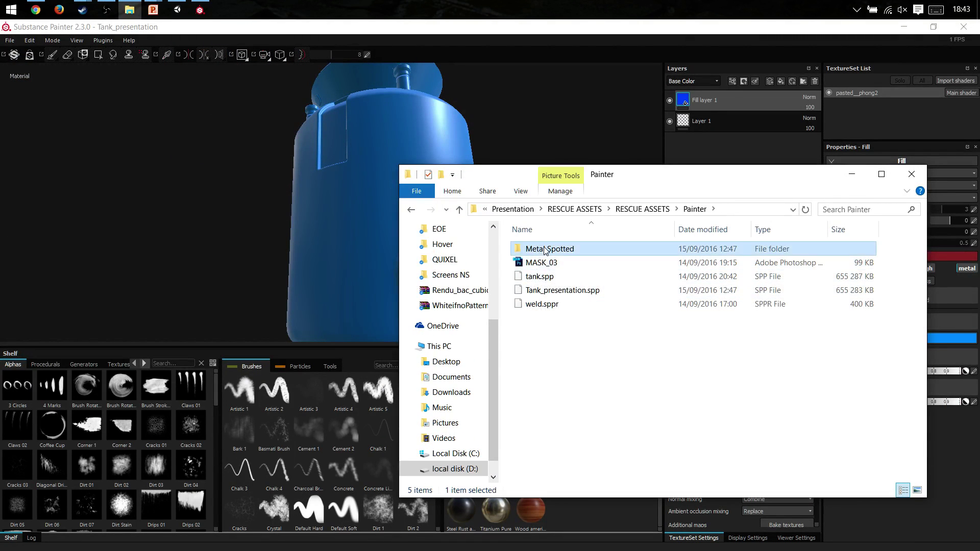
key("ctrl+a")
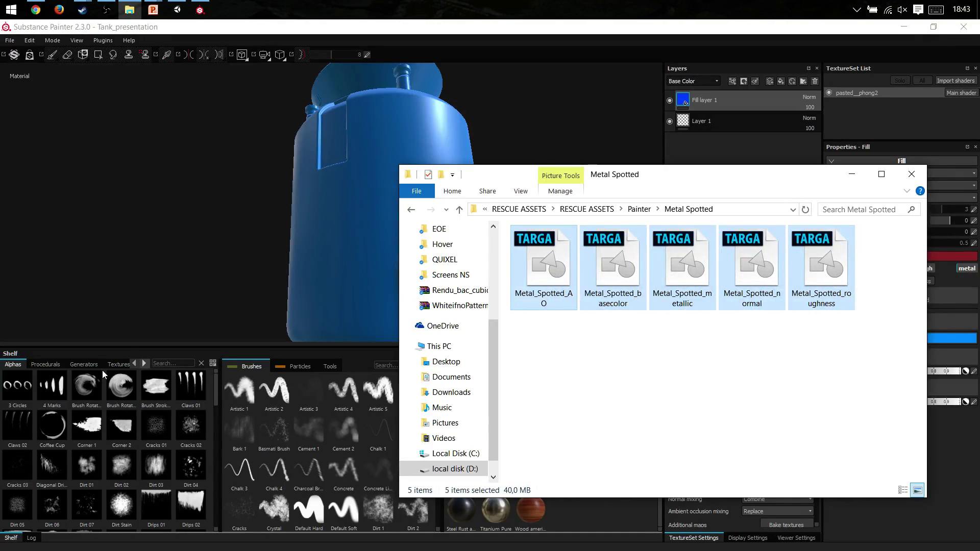
Import the selected Metal_Spotted textures into Substance Painter's texture shelf for the current session only.
left_click(117, 364)
left_click(129, 9)
mouse_move(542, 263)
left_mouse_down()
mouse_move(549, 268)
mouse_move(503, 435)
mouse_move(273, 379)
mouse_move(43, 465)
mouse_move(100, 378)
mouse_move(164, 375)
mouse_move(145, 385)
mouse_move(161, 397)
left_mouse_up()
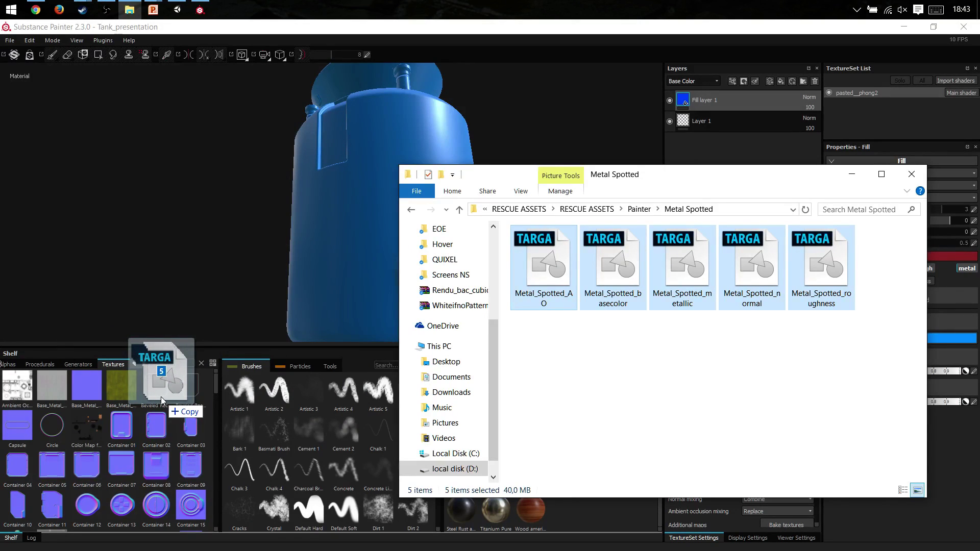
left_click_drag(160, 396, 161, 397)
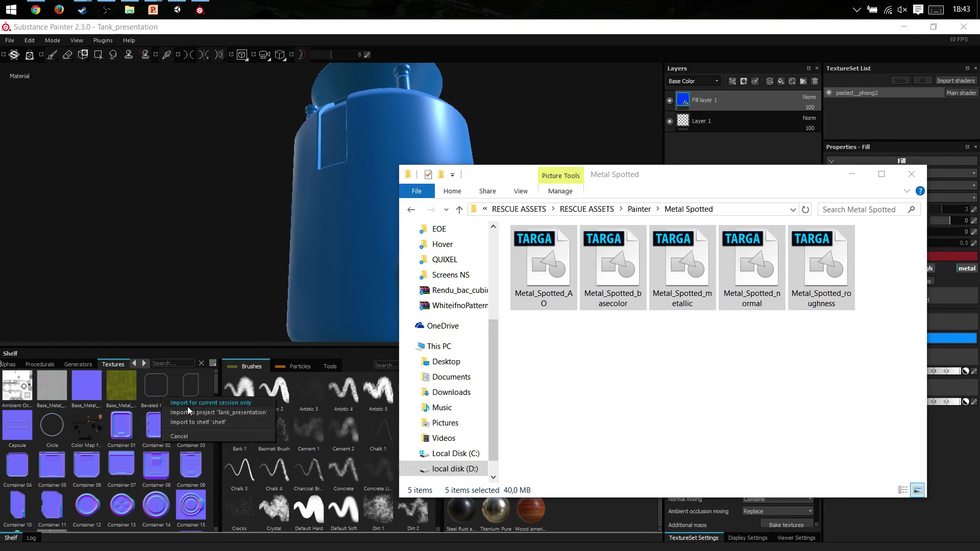
left_click(187, 407)
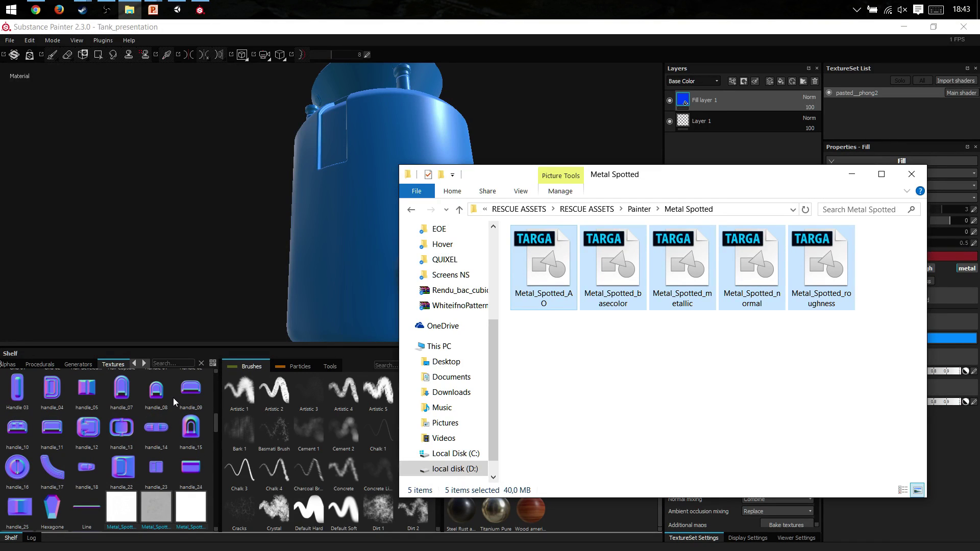
Enable the normal and ambient occlusion channels on Fill layer 1 and assign Metal_Spotted_AO to ambient occlusion.
mouse_move(132, 513)
left_mouse_down()
mouse_move(344, 142)
mouse_move(514, 265)
left_mouse_up()
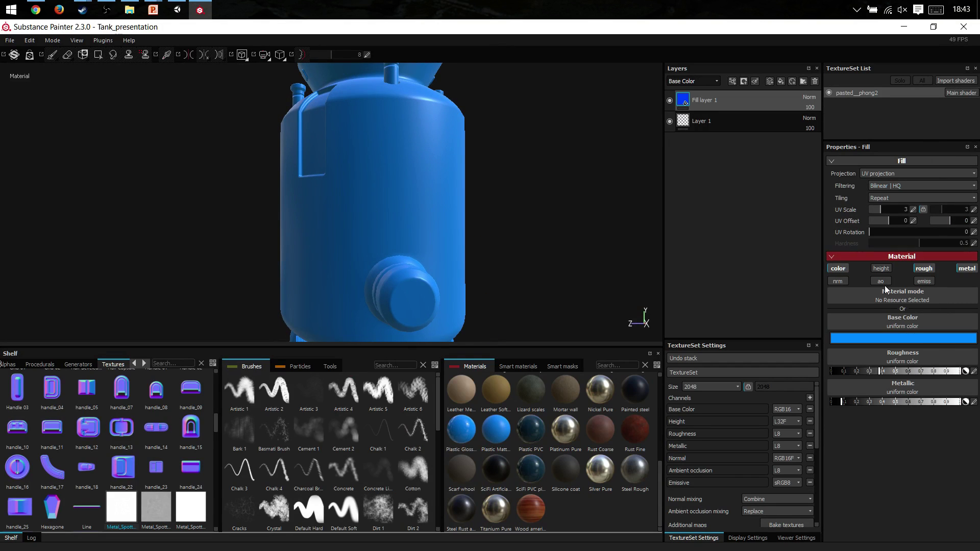
left_click(836, 281)
left_click(881, 282)
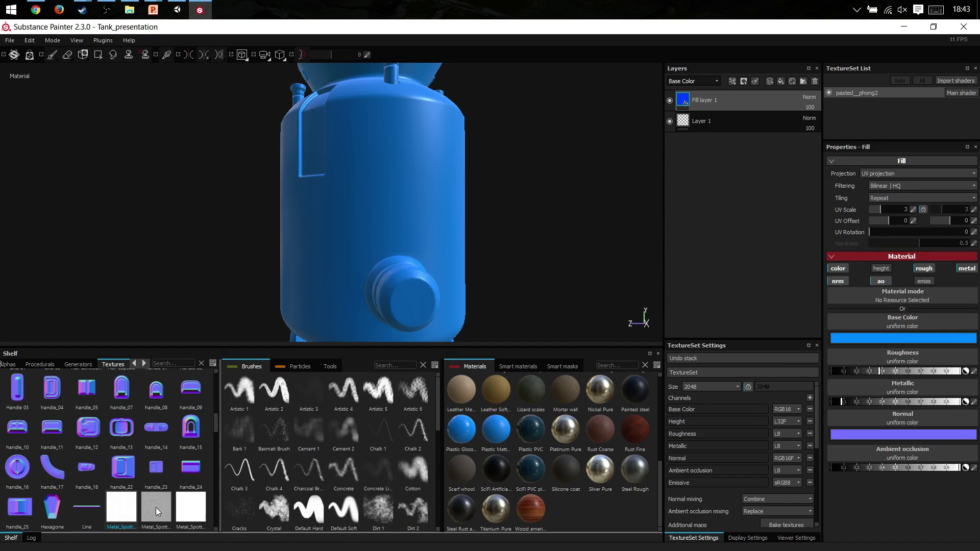
left_click_drag(155, 512, 921, 456)
Assign Metal_Spotted_basecolor, Metal_Spotted_metallic and Metal_Spotted_normal to the matching channels of Fill layer 1.
scroll(154, 399, "down", 3)
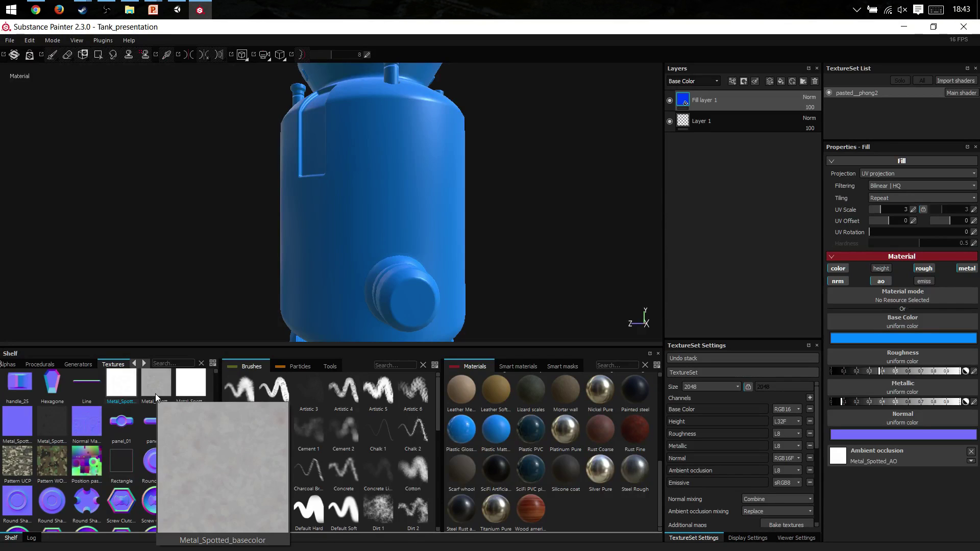
left_click_drag(155, 394, 931, 328)
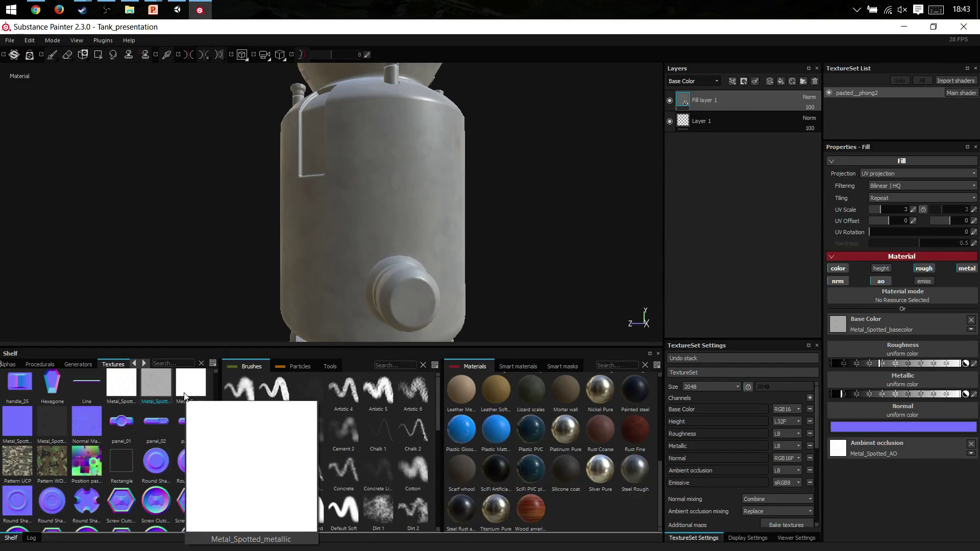
left_click_drag(185, 396, 868, 388)
left_click_drag(17, 430, 875, 405)
Assign Metal_Spotted_roughness to the roughness channel of Fill layer 1.
right_click_drag(372, 263, 443, 239, "alt")
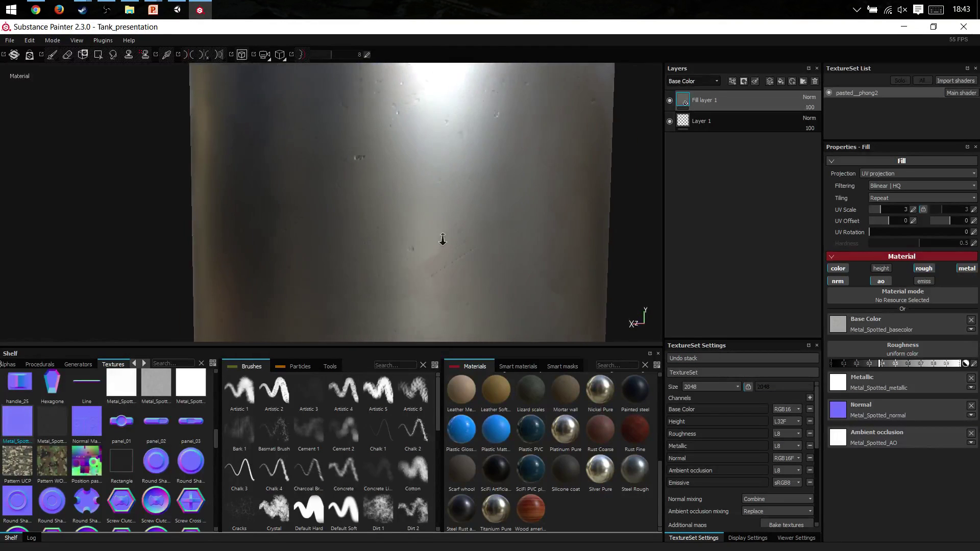
left_click_drag(442, 239, 413, 135, "alt")
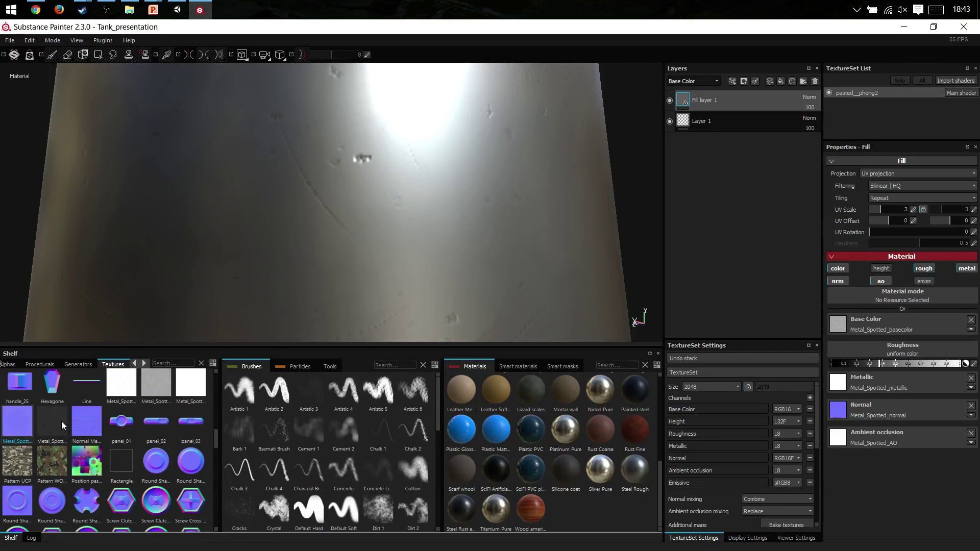
left_click_drag(60, 425, 893, 346)
Examine the spotted metal material on the tank body, side valves and legs from several angles.
right_click_drag(510, 240, 31, 201, "alt")
middle_click_drag(393, 276, 379, 204, "alt")
right_click_drag(379, 204, 286, 214, "alt")
left_click_drag(286, 215, 424, 254, "alt")
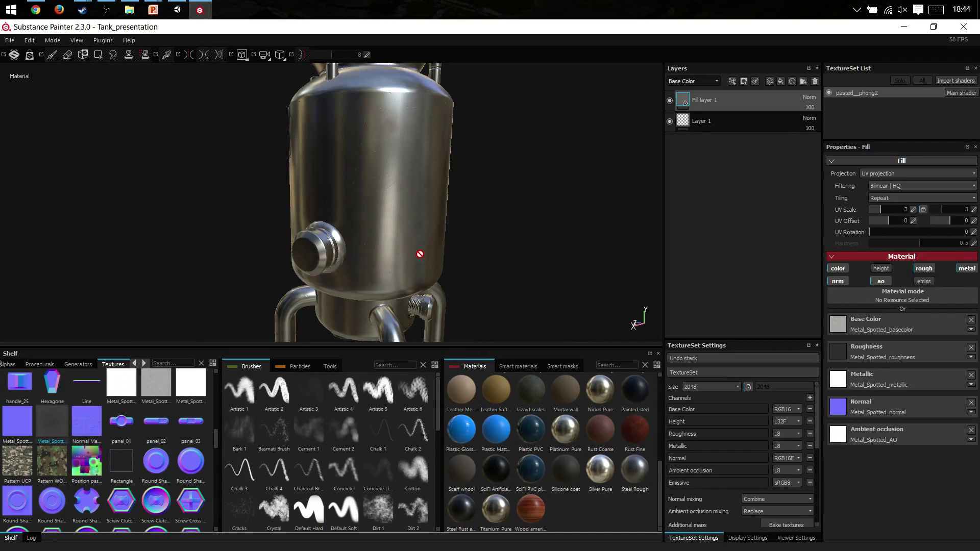
left_click_drag(443, 212, 482, 170, "alt")
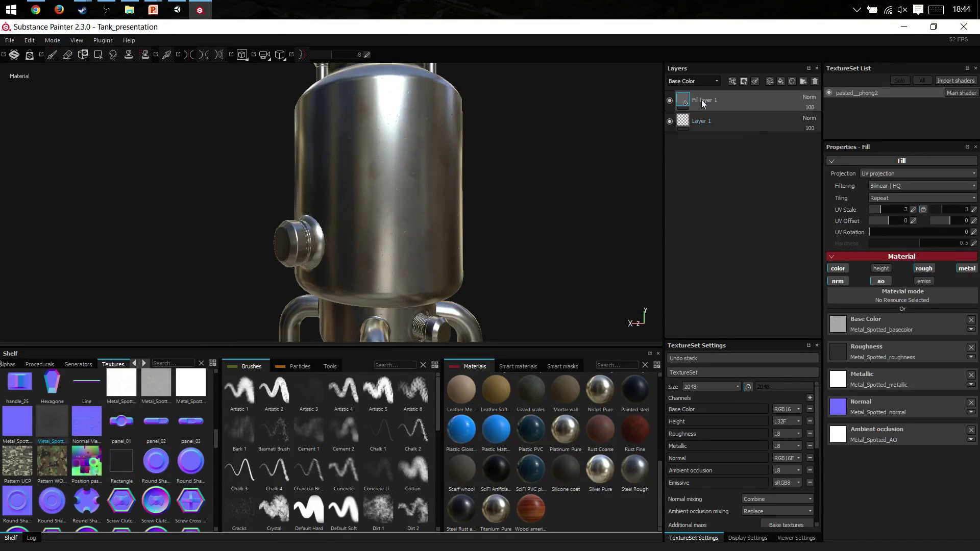
left_click_drag(562, 155, 439, 153, "alt")
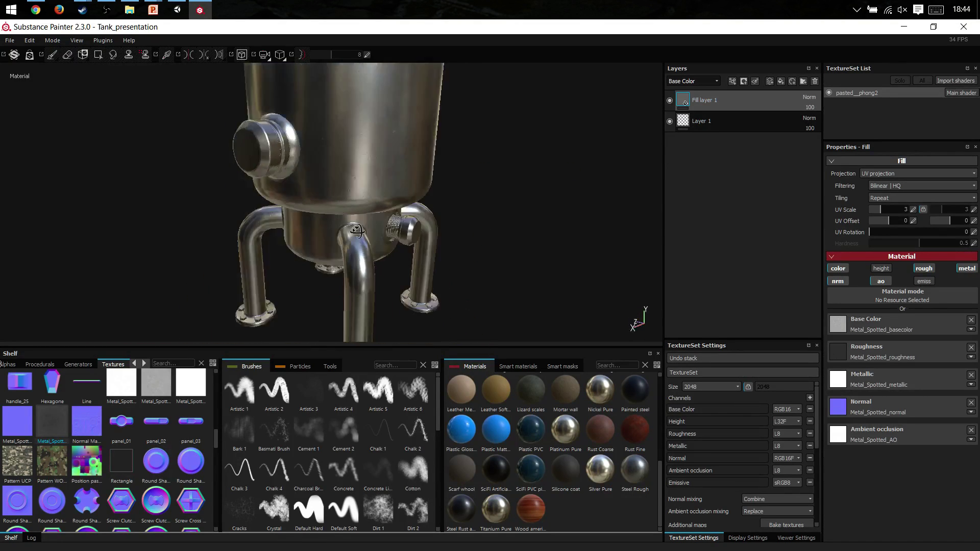
right_click_drag(439, 153, 380, 202, "alt")
middle_click_drag(380, 201, 364, 257, "alt")
right_click_drag(364, 257, 329, 232, "alt")
left_click_drag(329, 232, 376, 215, "alt")
Add a black mask to Fill layer 1.
right_click(694, 97)
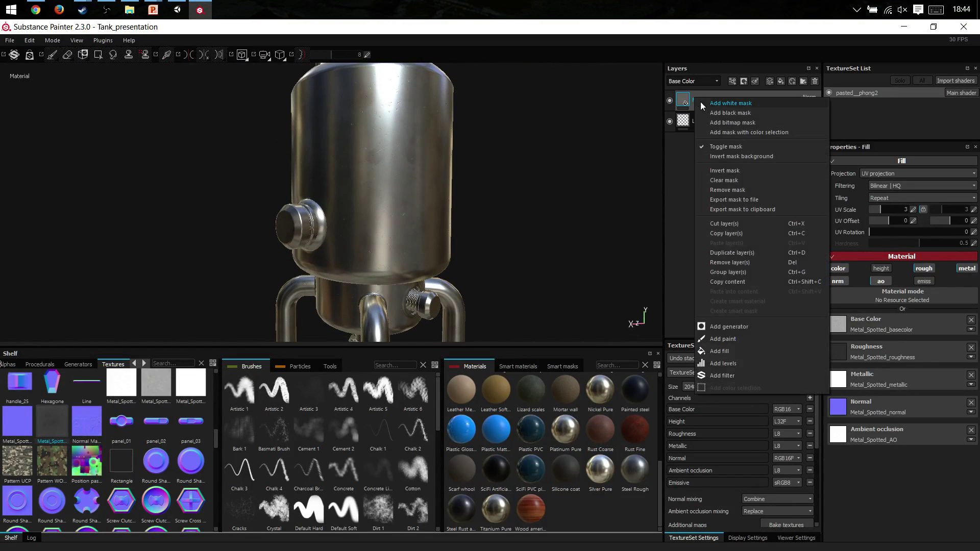
left_click(731, 112)
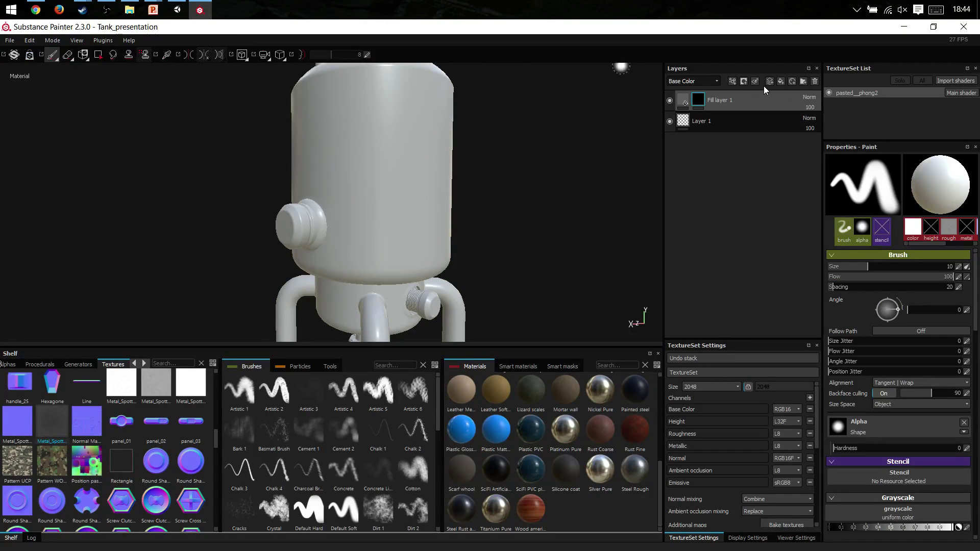
Activate Polygon Fill and show the tank's 3D and UV views side by side, with the UV layout upright and enlarged.
left_click(97, 56)
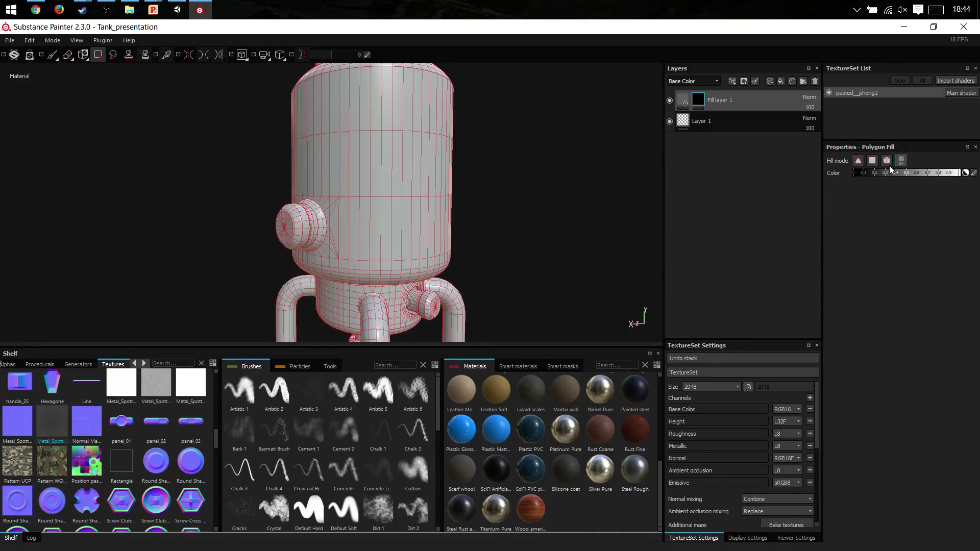
key("F1")
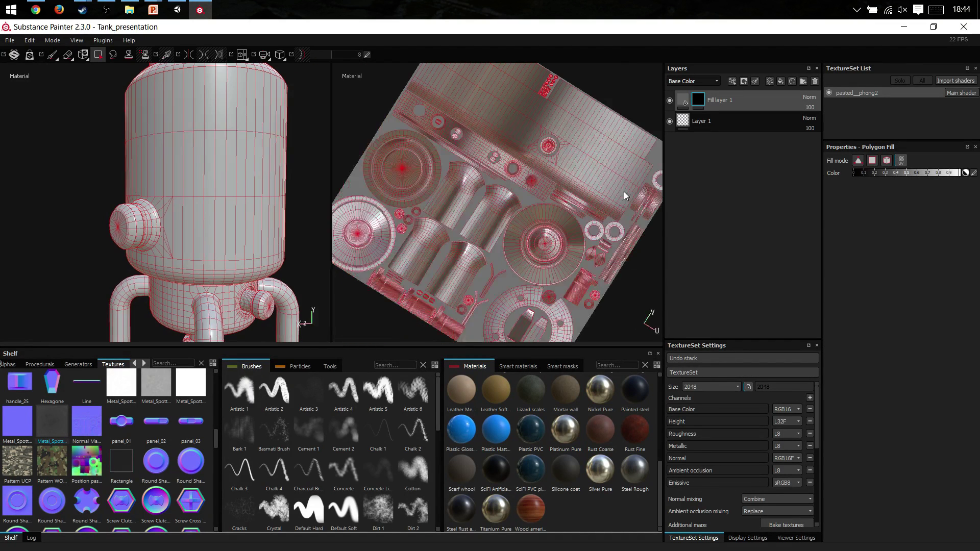
left_click_drag(575, 225, 615, 199, "alt")
middle_click_drag(527, 197, 526, 123, "alt")
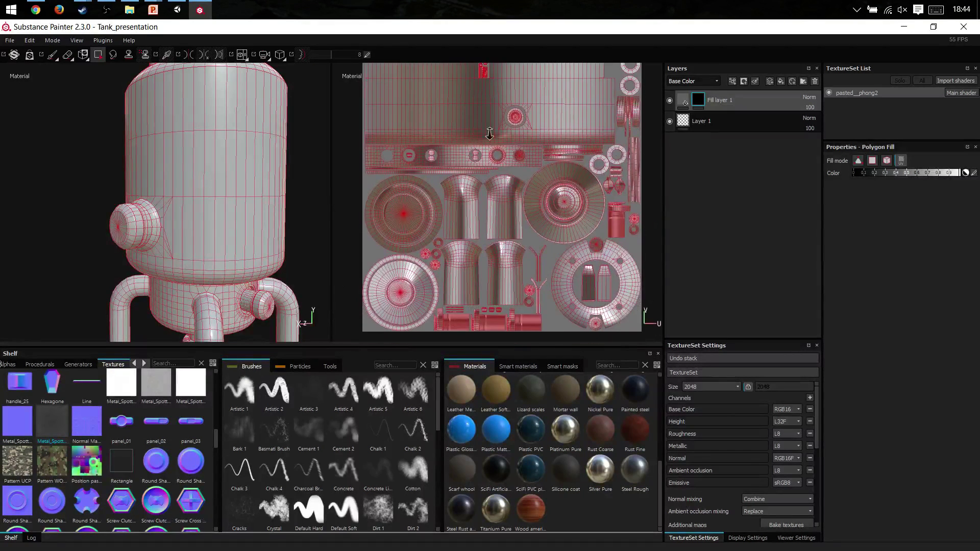
scroll(525, 137, "up", 1)
middle_click_drag(522, 176, 531, 234, "alt")
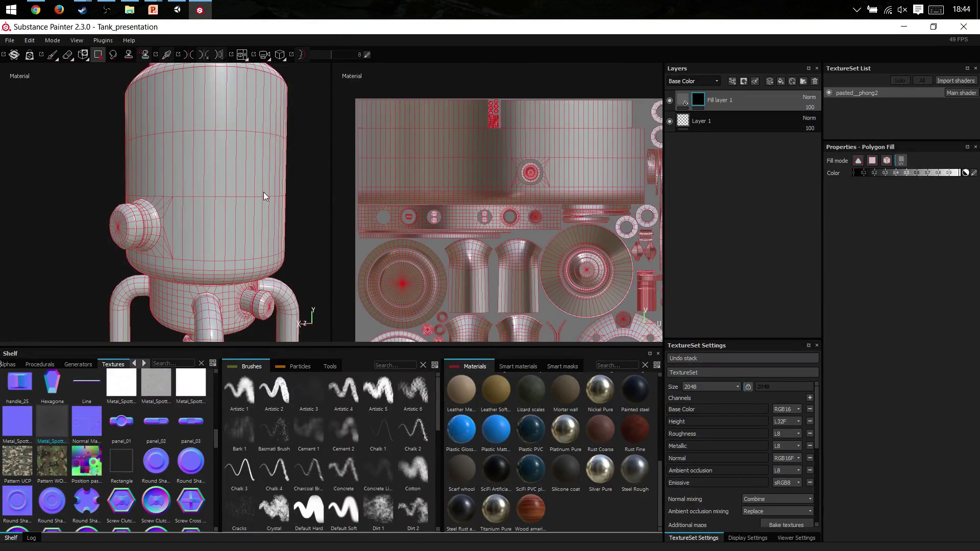
Fill Fill layer 1's mask over the tank body, side valve and legs using Polygon Fill's UV chunk and mesh modes.
left_click_drag(264, 192, 245, 179, "alt")
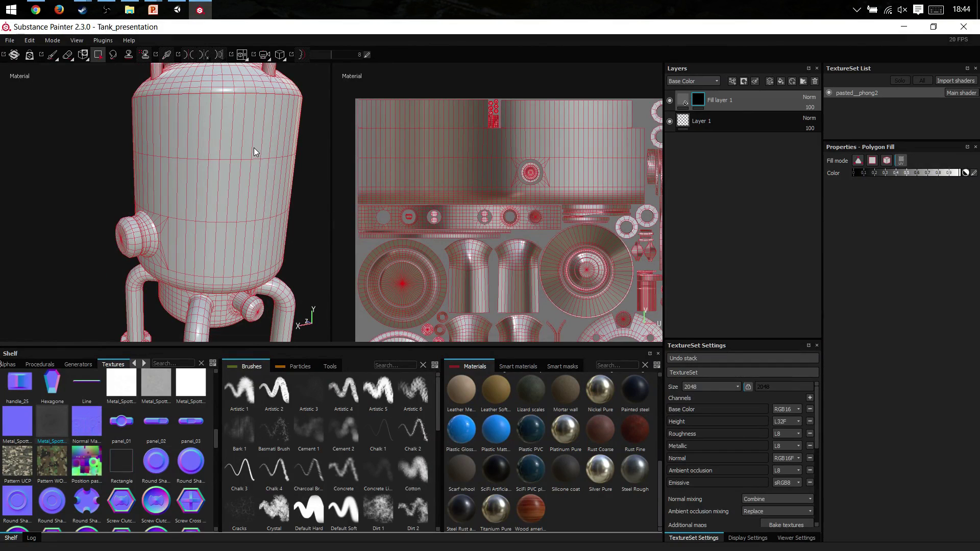
left_click_drag(253, 148, 219, 167, "alt")
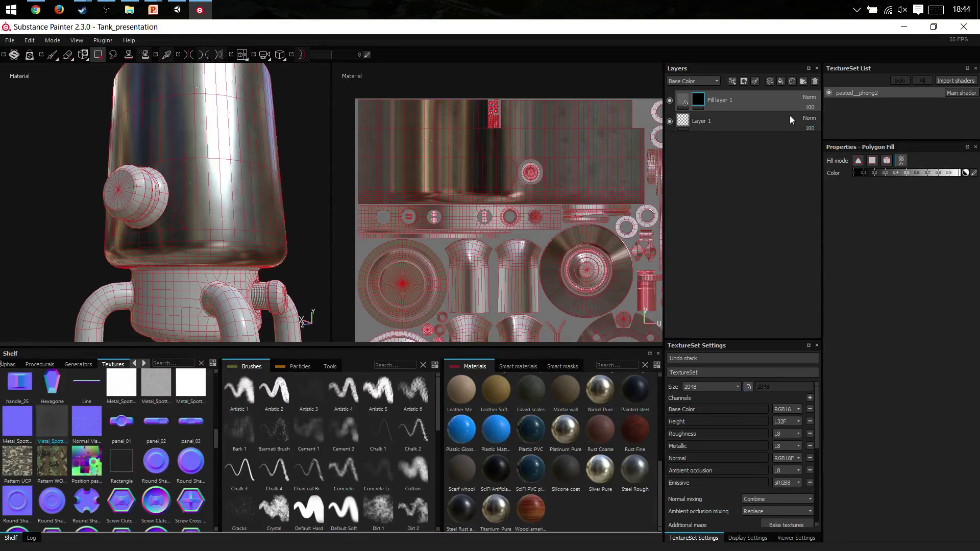
left_click(181, 263)
scroll(181, 263, "down", 5)
middle_click_drag(180, 263, 154, 219, "alt")
scroll(148, 207, "up", 5)
left_click_drag(148, 207, 135, 174, "alt")
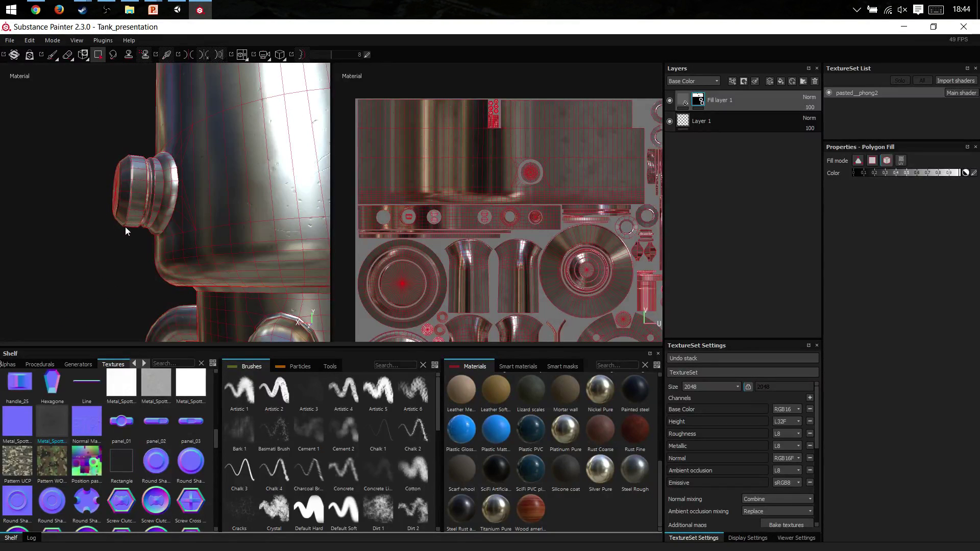
left_click_drag(140, 201, 146, 199, "alt")
left_click_drag(219, 198, 245, 202, "alt")
right_click_drag(205, 197, 179, 222, "alt")
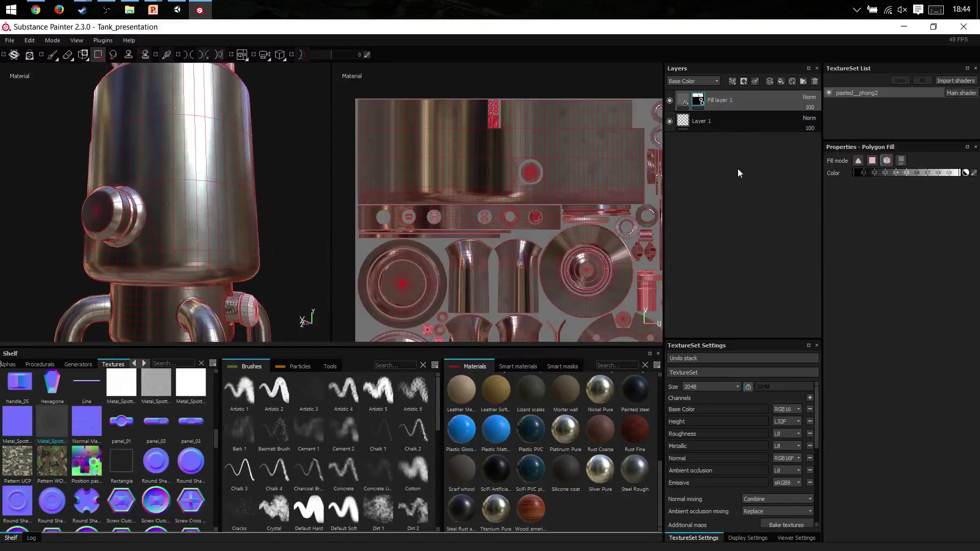
Cycle the 3D and UV views through the baked additional maps until the ID map is displayed.
right_click(699, 101)
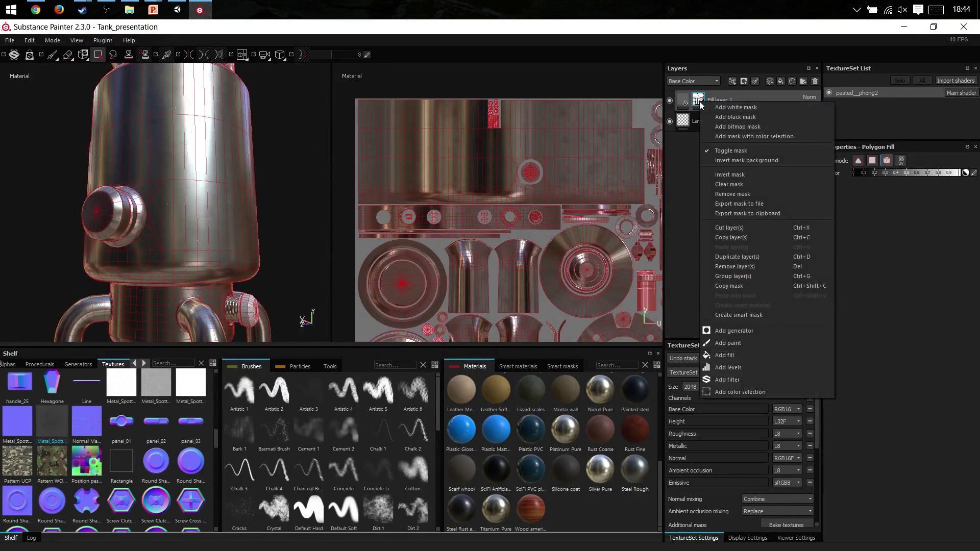
left_click(673, 232)
scroll(692, 444, "down", 5)
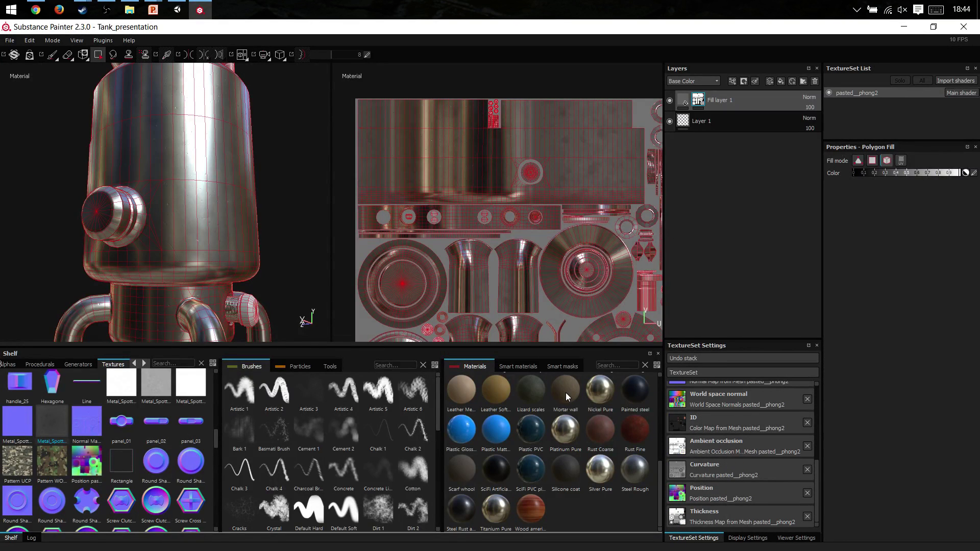
key("b")
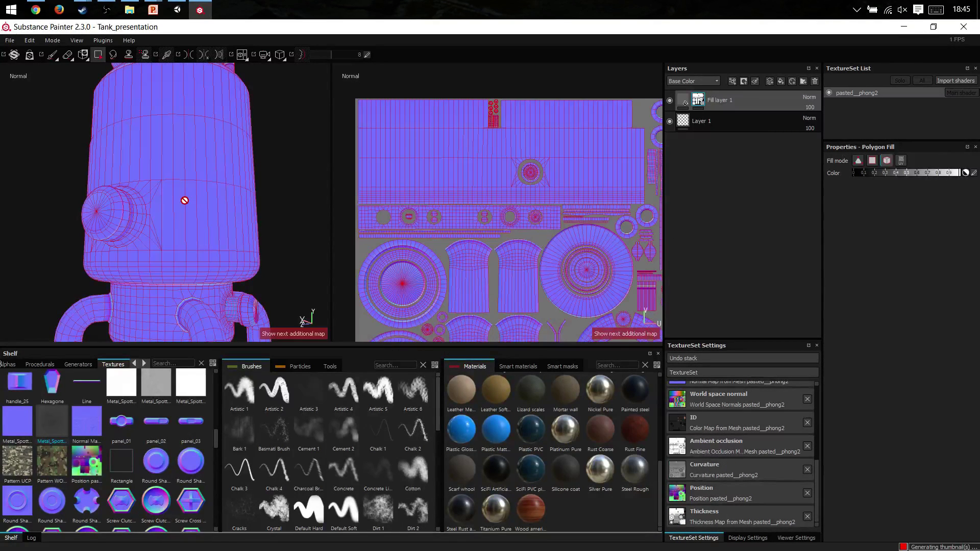
key("b")
key("b")
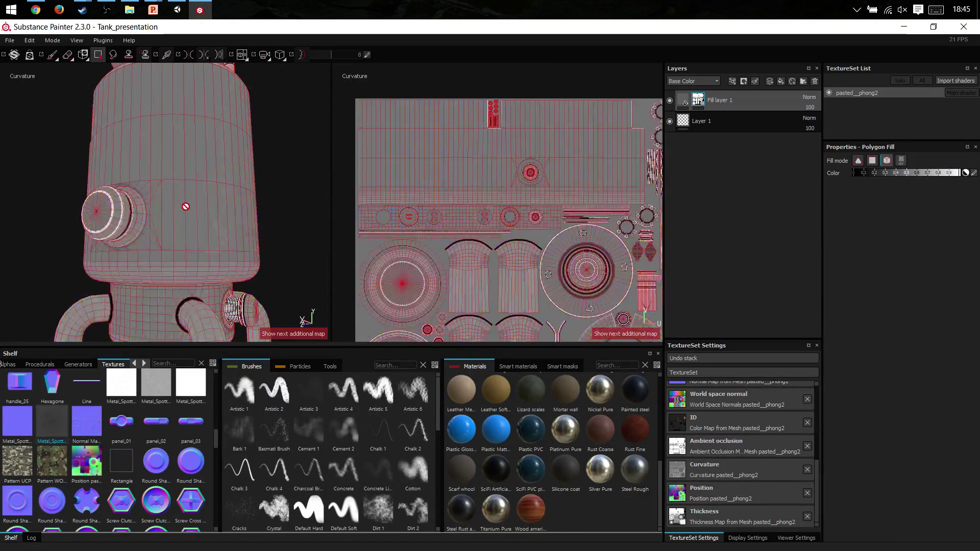
key("b")
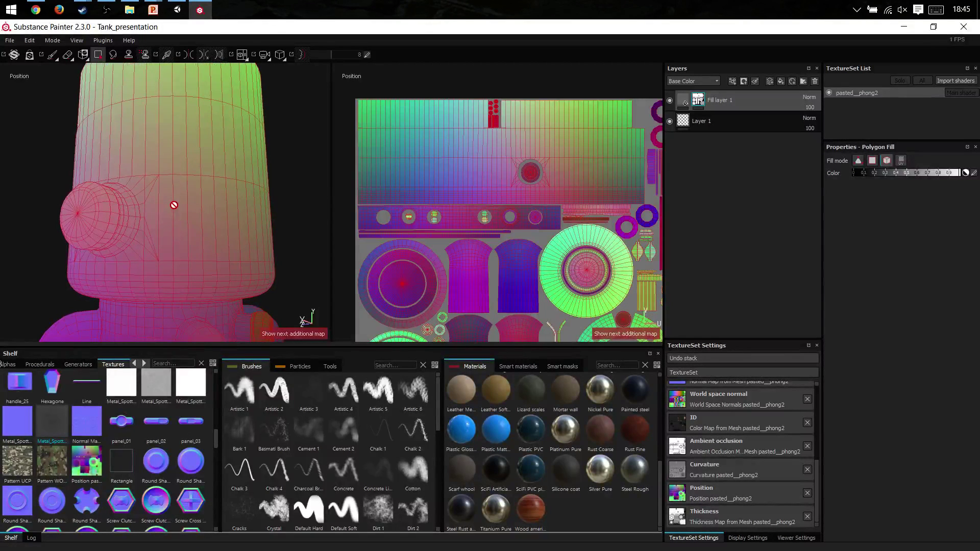
key("b")
key("b")
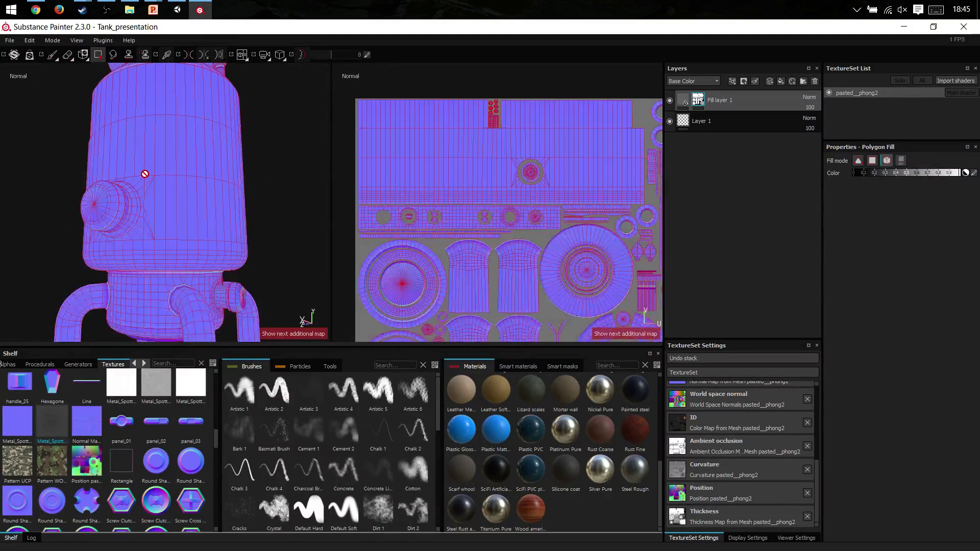
key("b")
key("b")
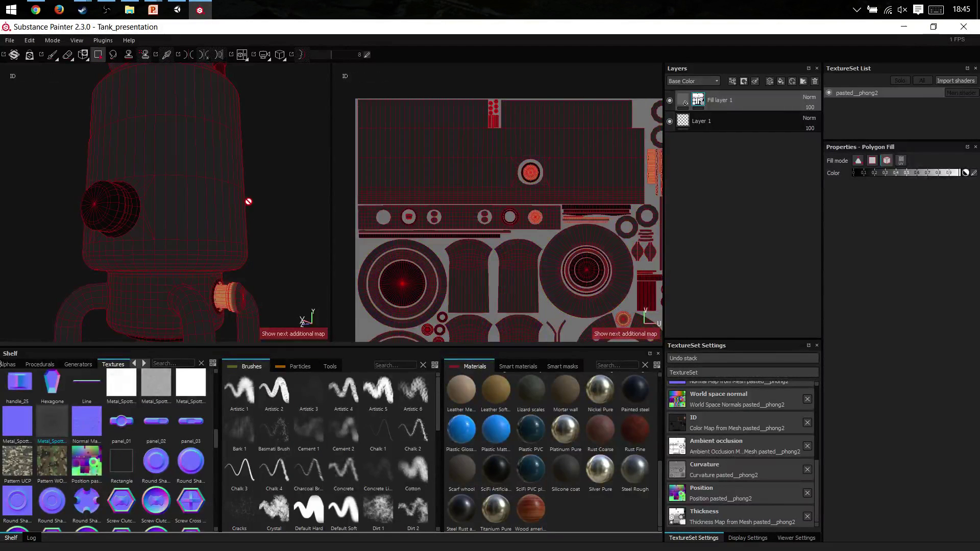
Examine the ID colors of the tank body and side valves without the wireframe, and return to the material view.
left_click_drag(247, 203, 203, 212, "alt")
left_click(52, 55)
middle_click_drag(244, 292, 199, 214, "alt")
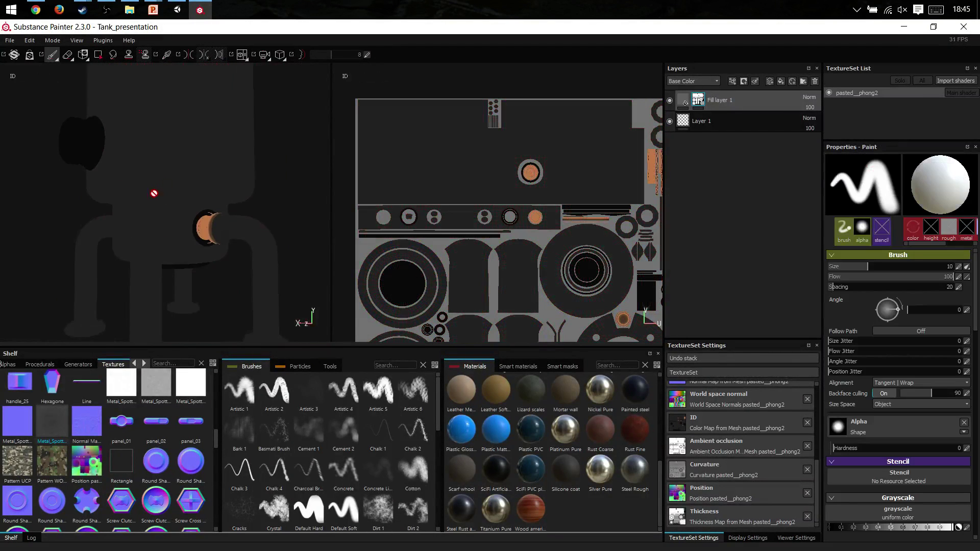
mouse_move(153, 192)
left_mouse_down("alt")
mouse_move(302, 255)
mouse_move(175, 213)
left_mouse_up("alt")
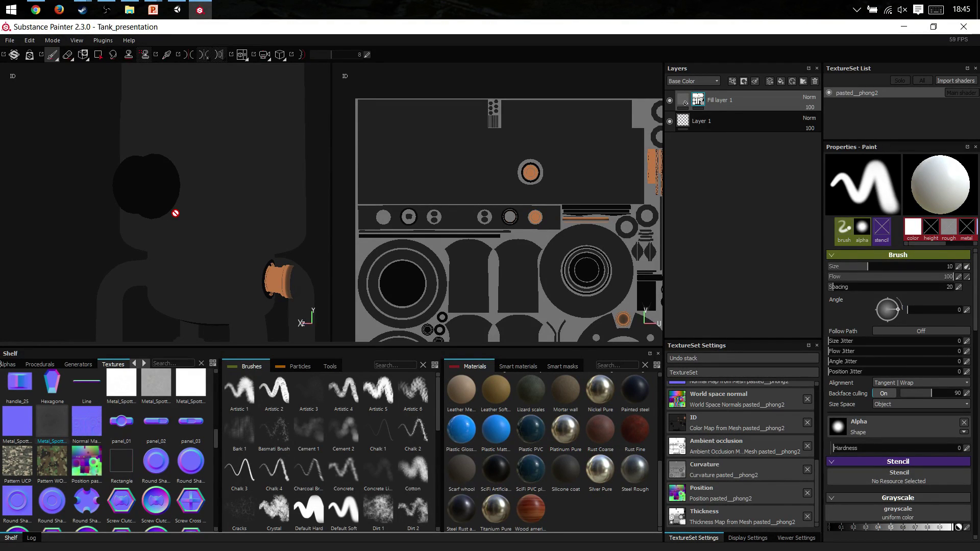
left_click_drag(256, 202, 175, 131, "alt")
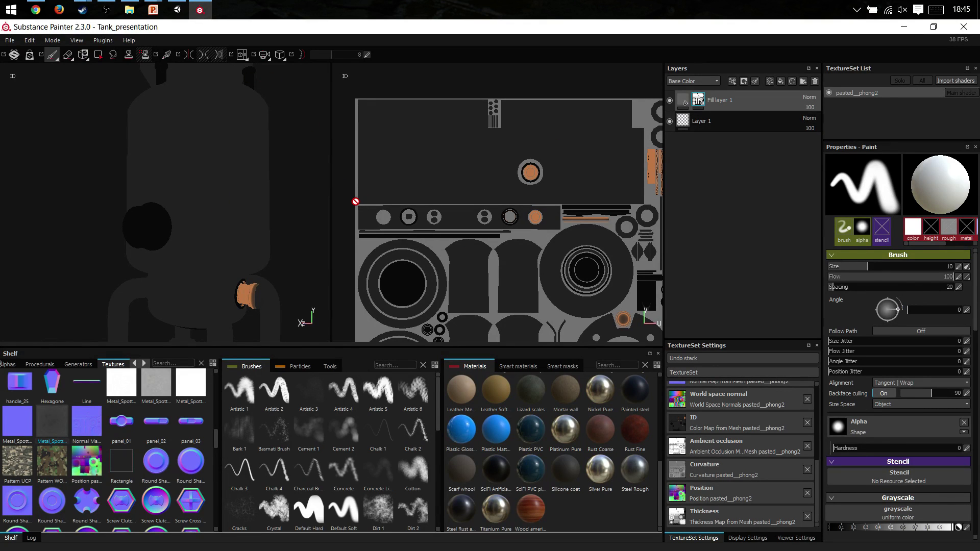
key("m")
left_click_drag(218, 197, 316, 212, "alt")
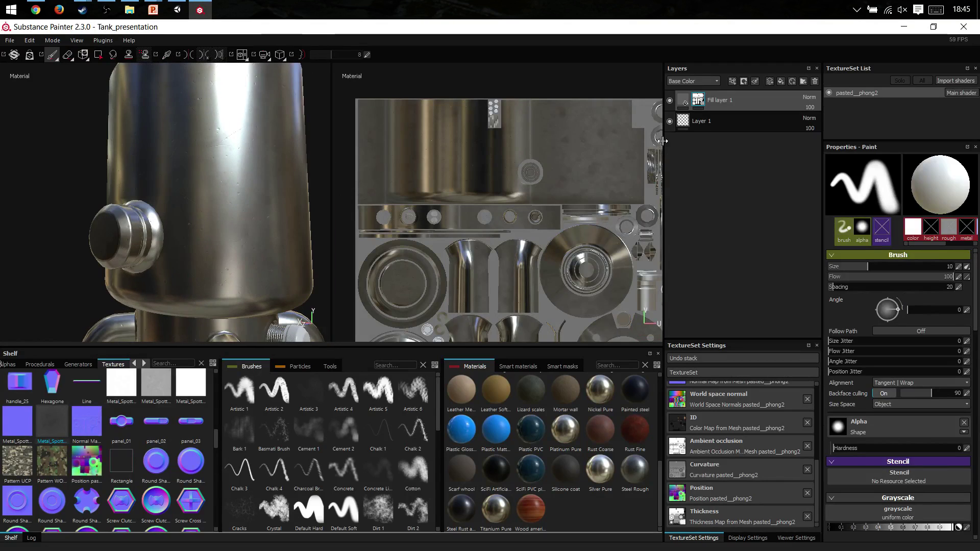
Add a color selection to Fill layer 1's existing mask and pick the tank body's dark grey ID color (49, 49, 49).
right_click(702, 105)
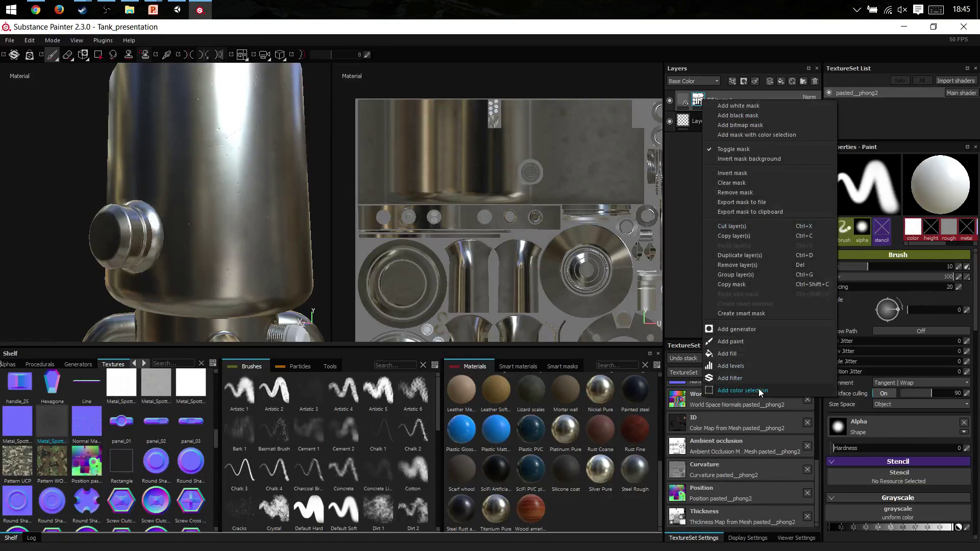
left_click(758, 390)
left_click(955, 241)
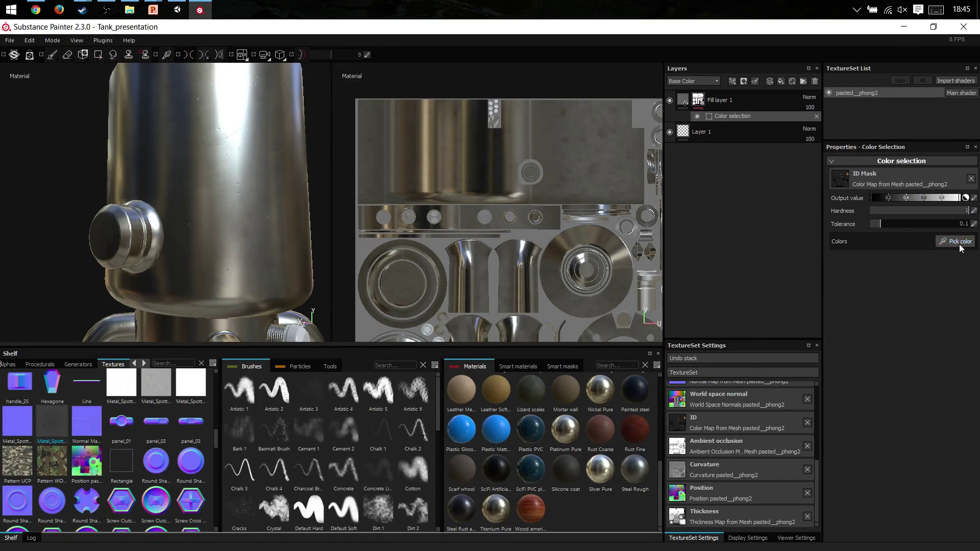
left_click(229, 213)
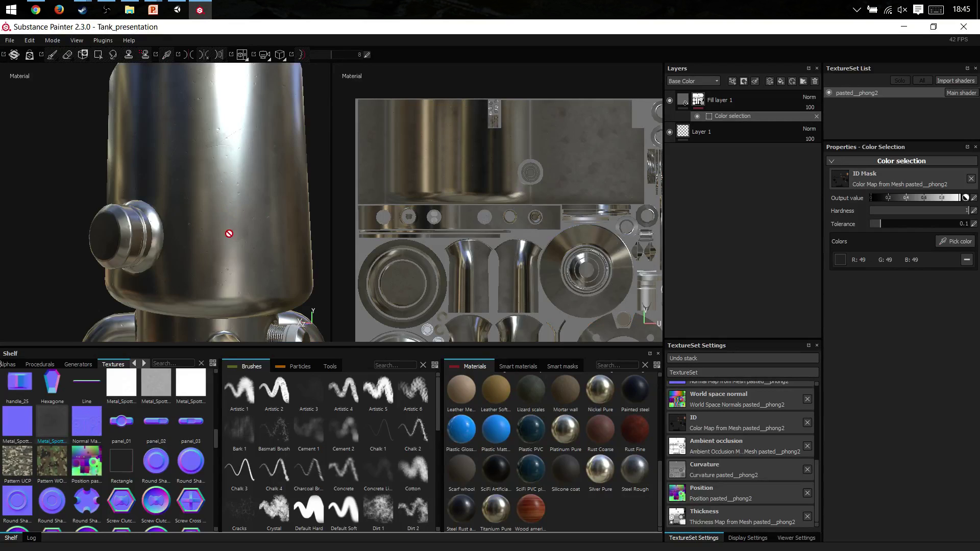
left_click_drag(228, 234, 193, 199, "alt")
right_click_drag(193, 199, 237, 232, "alt")
left_click_drag(237, 232, 204, 225, "alt")
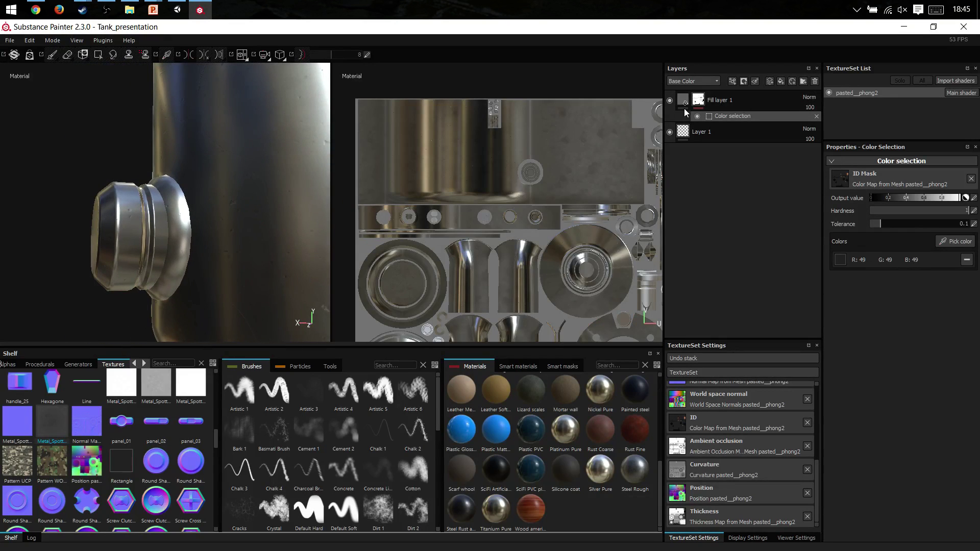
Clear Fill layer 1's mask and add a fresh color selection to it using the tank body's dark grey ID color (49, 49, 49).
left_click(704, 102)
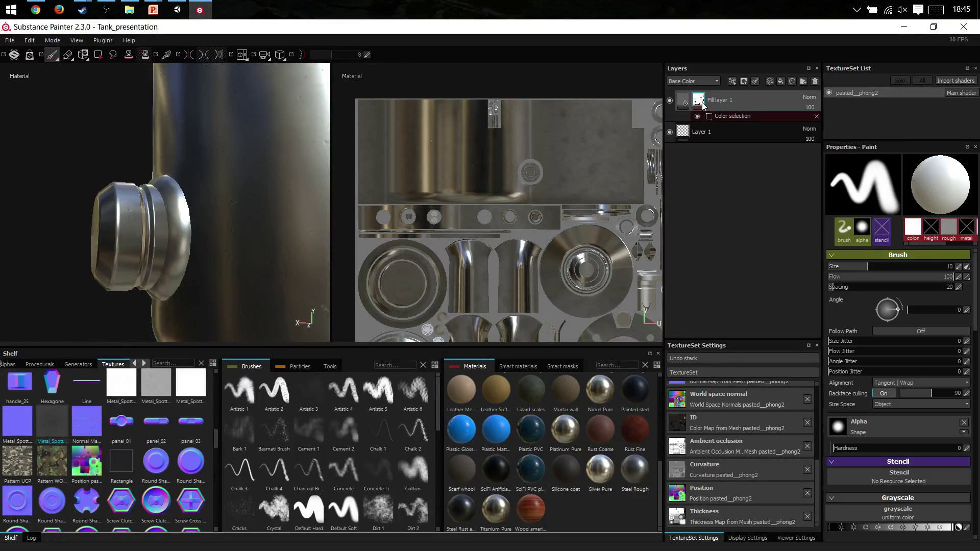
right_click(703, 102)
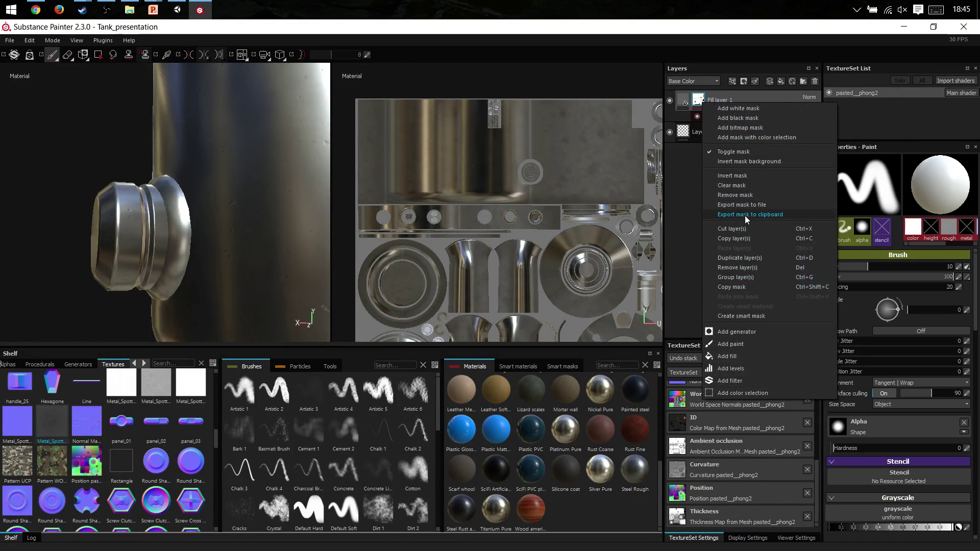
left_click(733, 186)
right_click(703, 105)
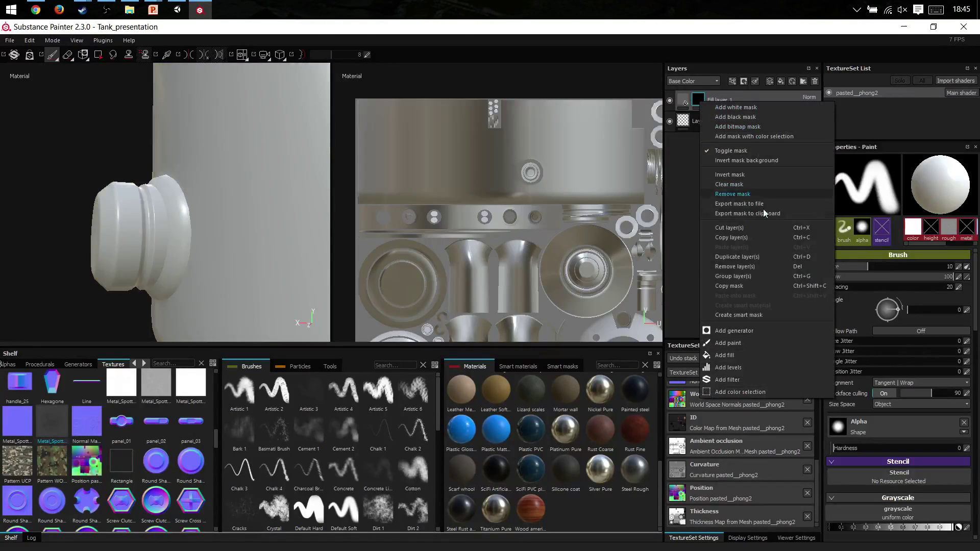
left_click(745, 392)
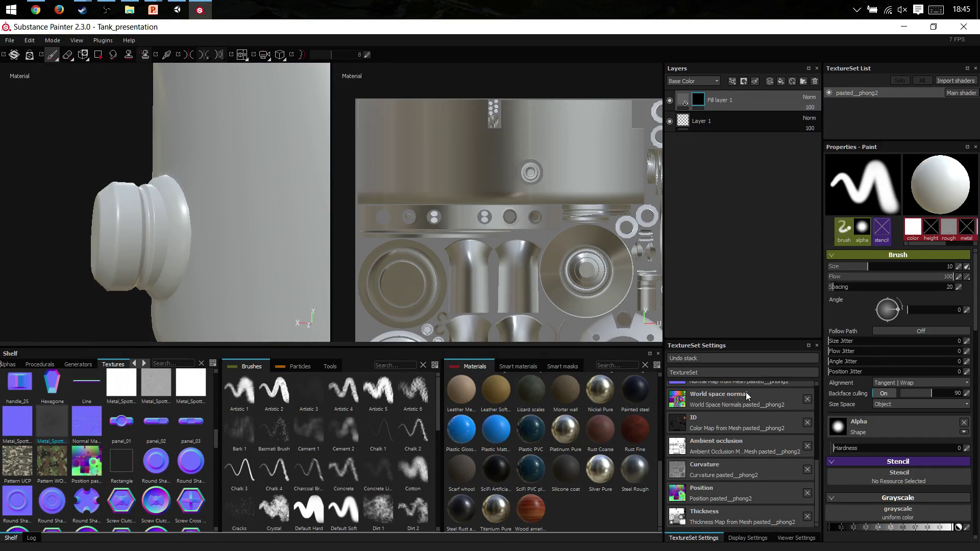
left_click(943, 242)
left_click(256, 222)
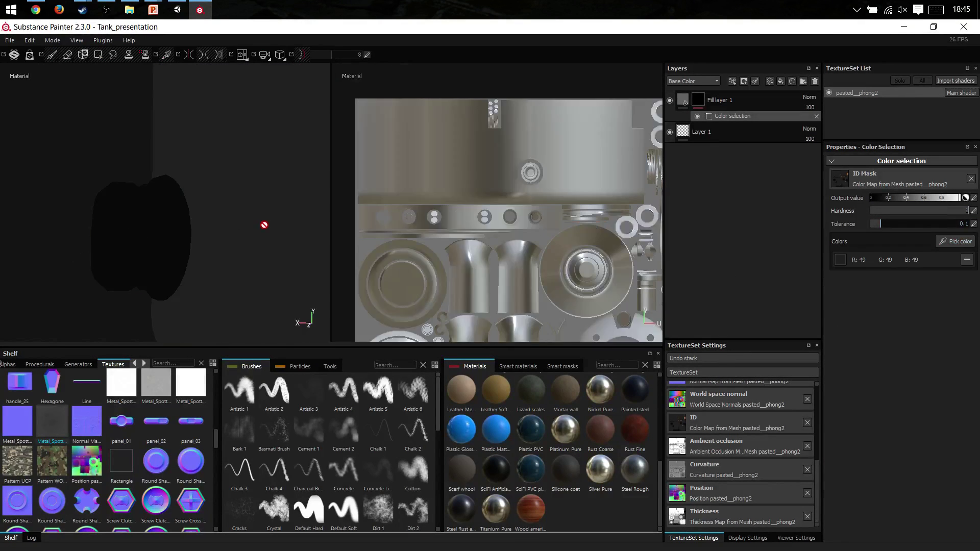
Examine how the color selection limits the spotted metal around the tank body, side valve and legs.
right_click_drag(120, 192, 92, 196, "alt")
left_click_drag(243, 204, 278, 168, "alt")
right_click_drag(204, 176, 126, 181, "alt")
left_click_drag(219, 186, 295, 201, "alt")
right_click_drag(295, 202, 232, 280, "alt")
middle_click_drag(232, 280, 216, 243, "alt")
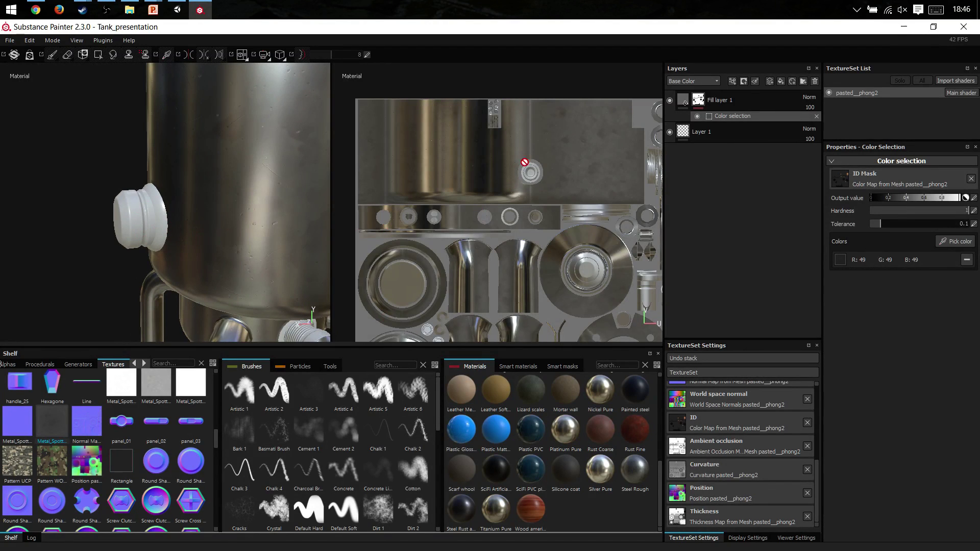
Add a new folder above Fill layer 1 in the layer stack.
scroll(541, 393, "up", 5)
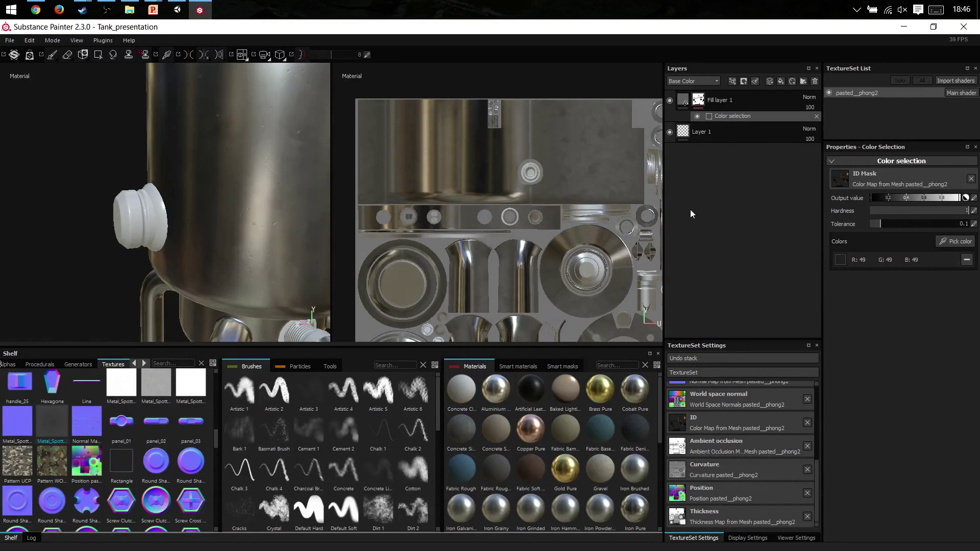
left_click(803, 81)
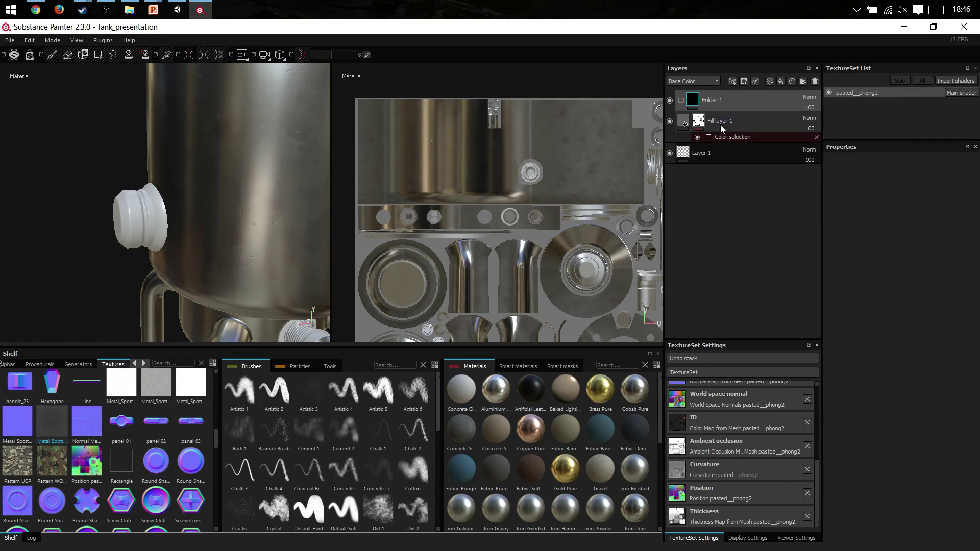
Search the smart materials for "rubber".
scroll(499, 464, "down", 5)
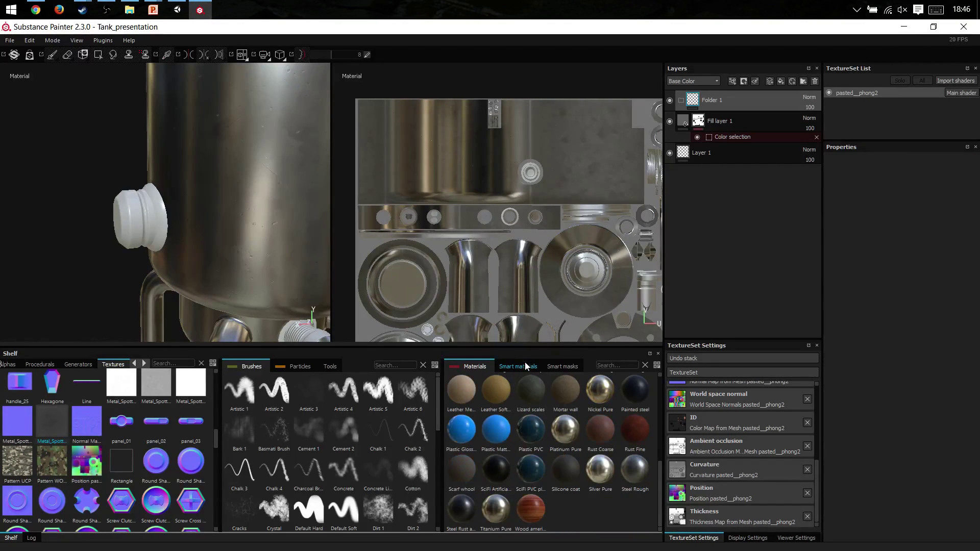
left_click(527, 366)
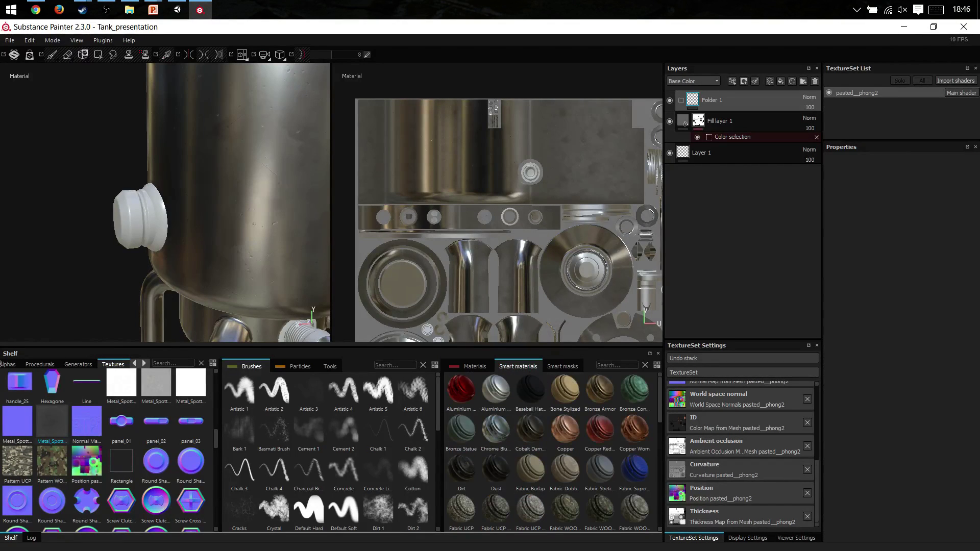
left_click(613, 365)
type("ruv")
key("BackSpace")
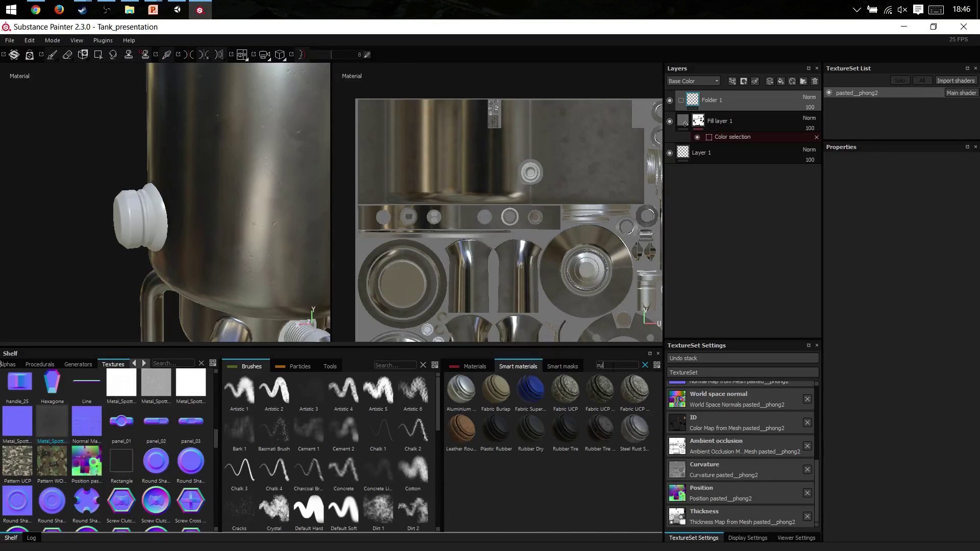
type("bber")
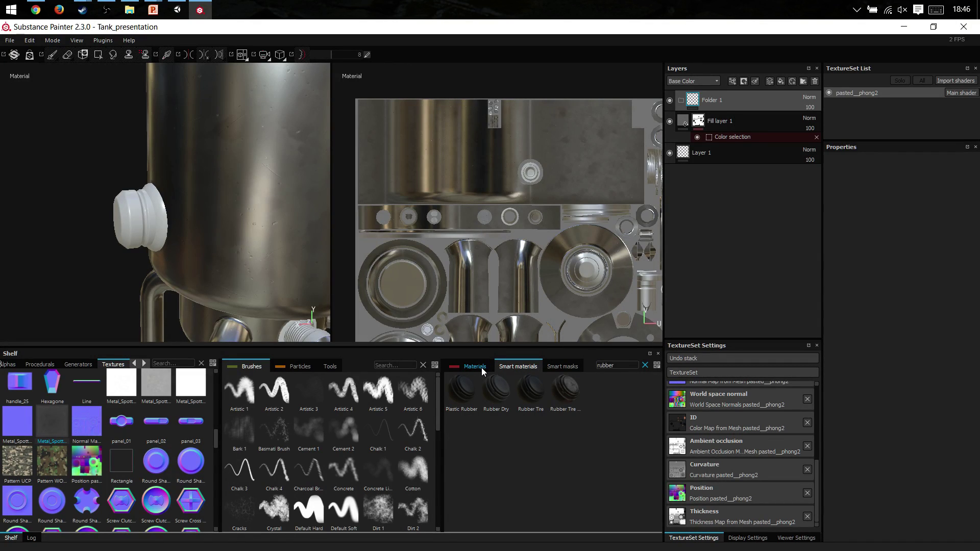
Place the Rubber Dry smart material inside Folder 1.
left_click(477, 370)
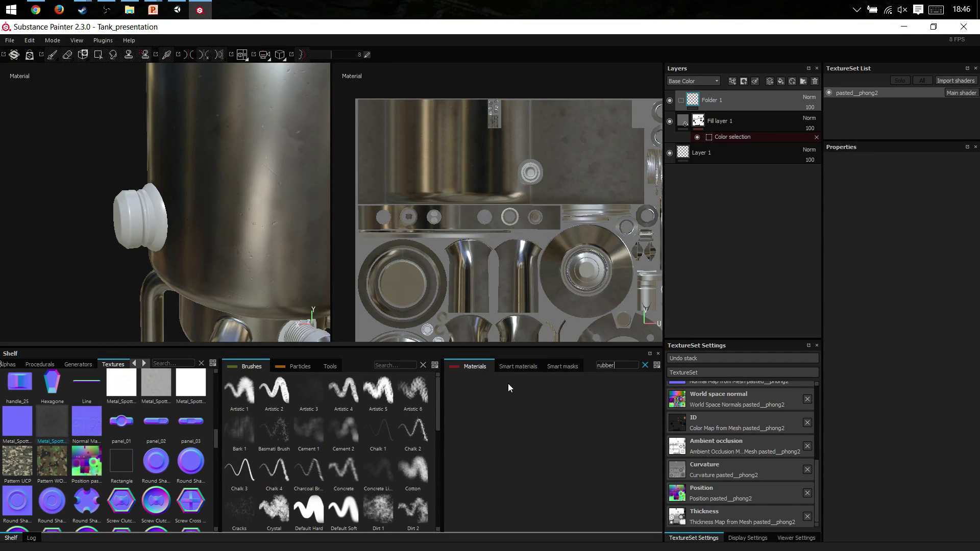
left_click(511, 367)
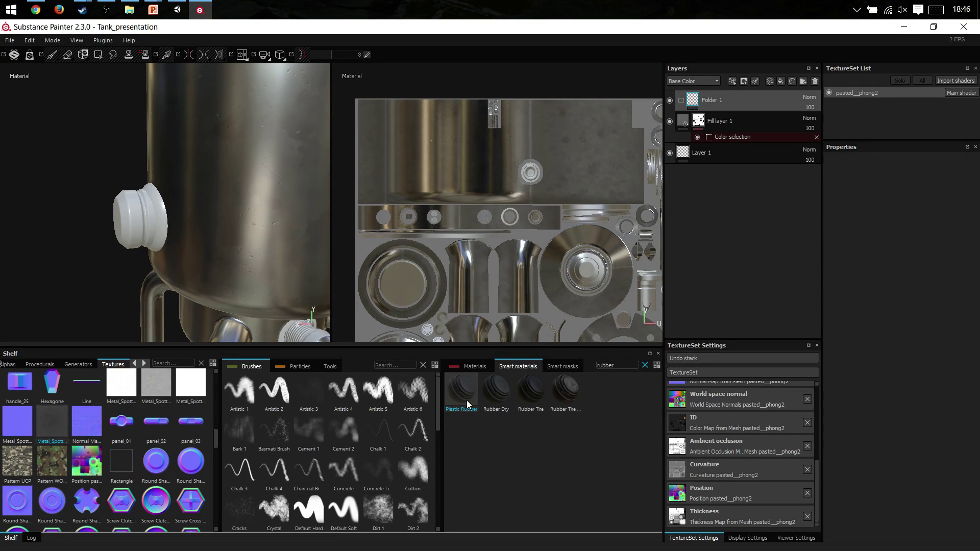
left_click_drag(498, 398, 710, 102)
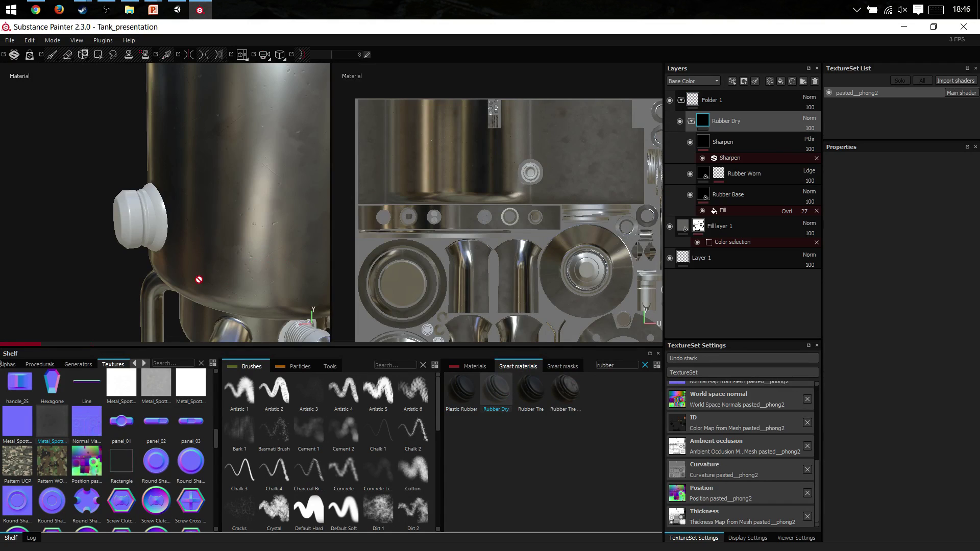
Give Folder 1 a black mask and add a color selection effect to that mask.
left_click_drag(185, 221, 192, 193, "alt")
left_click_drag(195, 159, 508, 140, "alt")
left_click(706, 100)
right_click(706, 100)
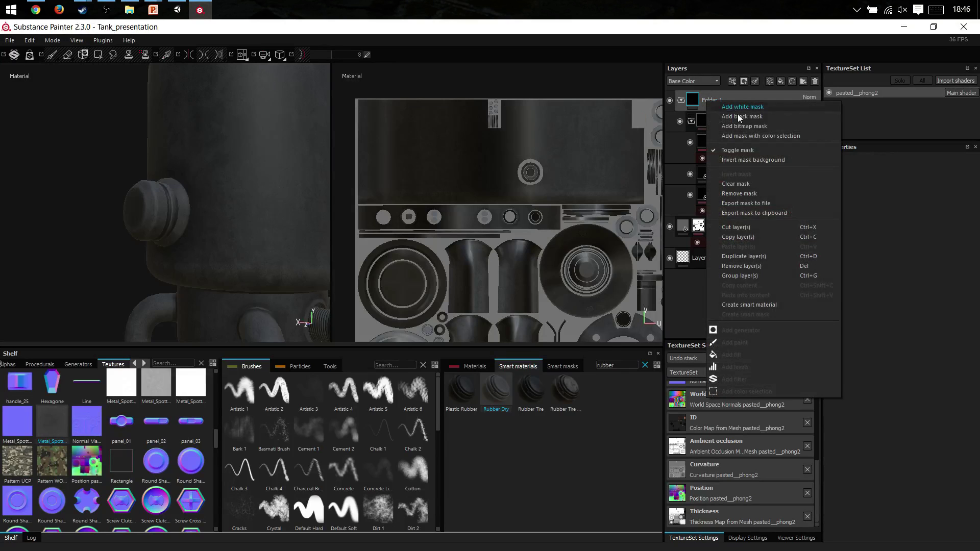
left_click(740, 115)
right_click(706, 101)
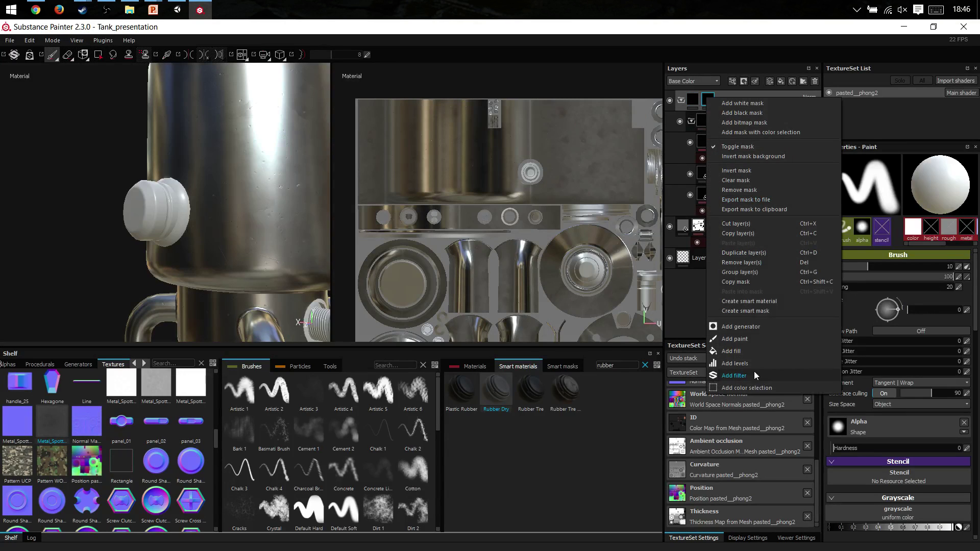
left_click(751, 390)
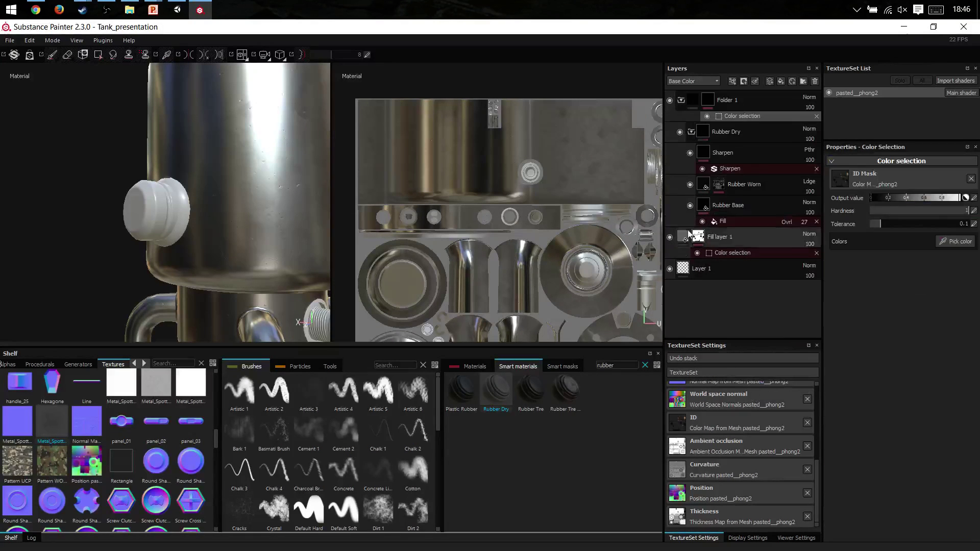
Pick the ID color of the round cap on the tank's side for Folder 1's color selection.
left_click(951, 239)
left_click(155, 210)
left_click_drag(188, 243, 163, 228, "alt")
scroll(181, 222, "up", 5)
scroll(167, 231, "down", 5)
With Fill layer 1's mask selected, examine the leg pipe's joint with the tank base and reduce the brush size to 3.03.
left_click(729, 235)
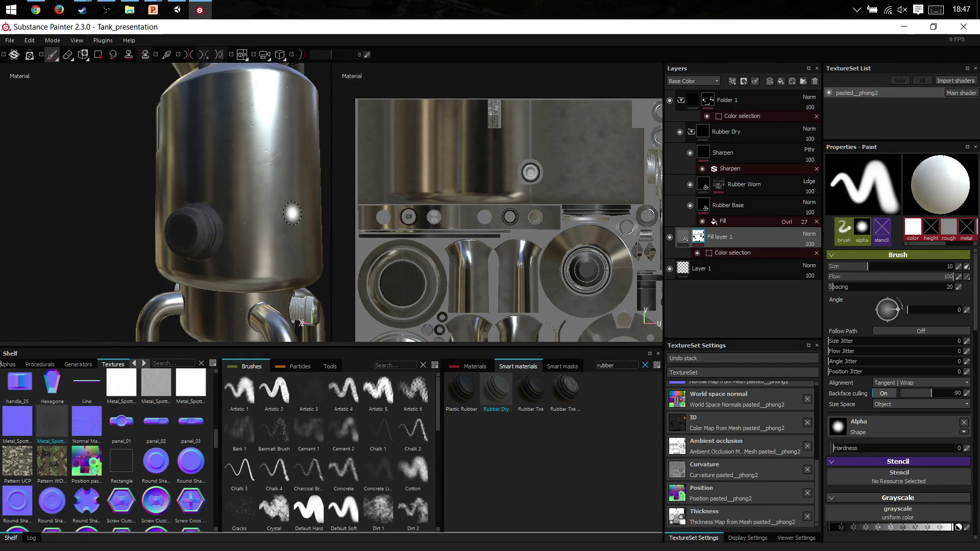
scroll(271, 305, "up", 10)
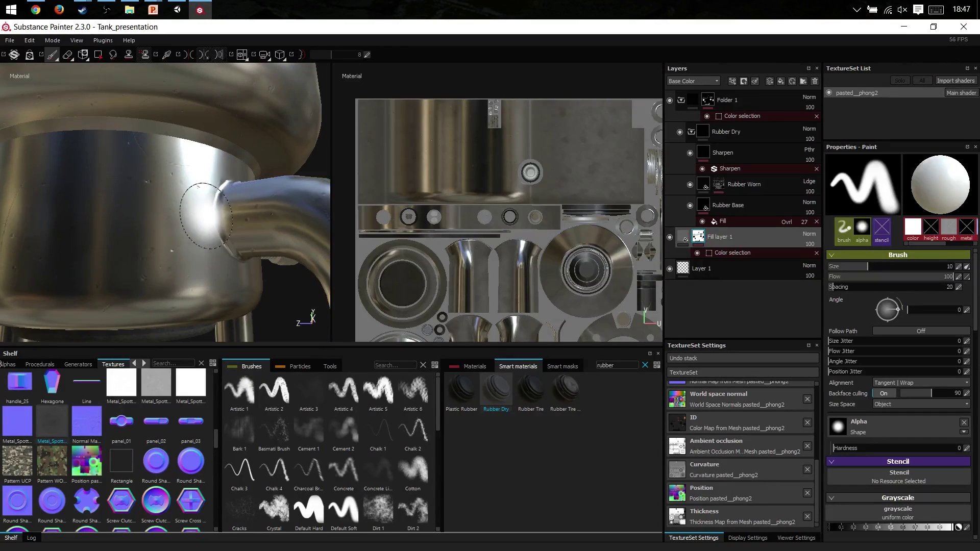
mouse_move(226, 204)
left_mouse_down("alt")
mouse_move(291, 244)
mouse_move(309, 231)
left_mouse_up("alt")
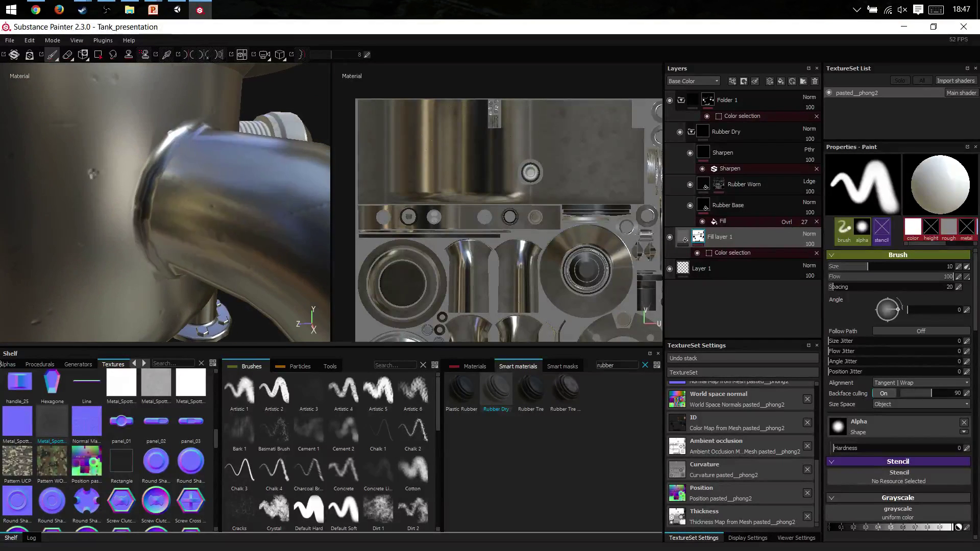
right_click_drag(188, 190, 152, 189, "ctrl")
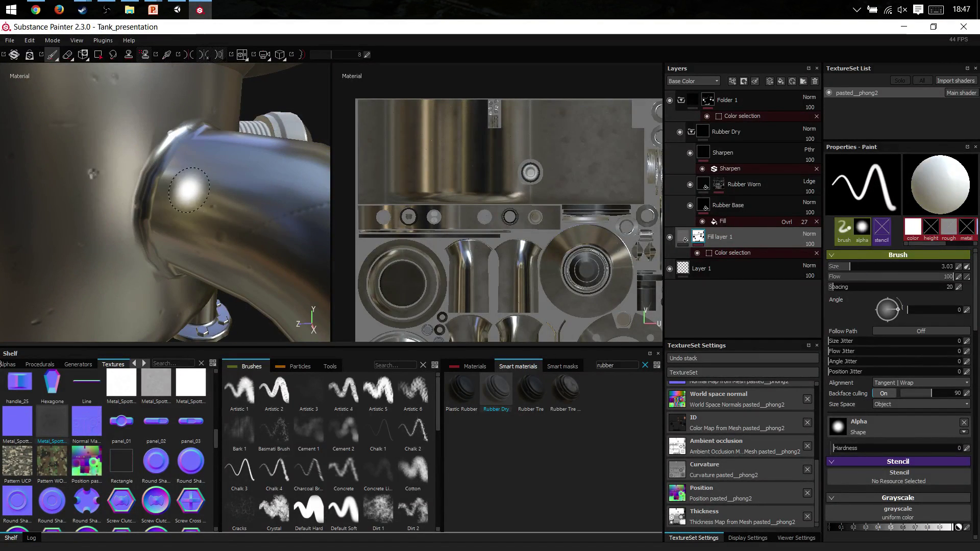
scroll(29, 369, "up", 3)
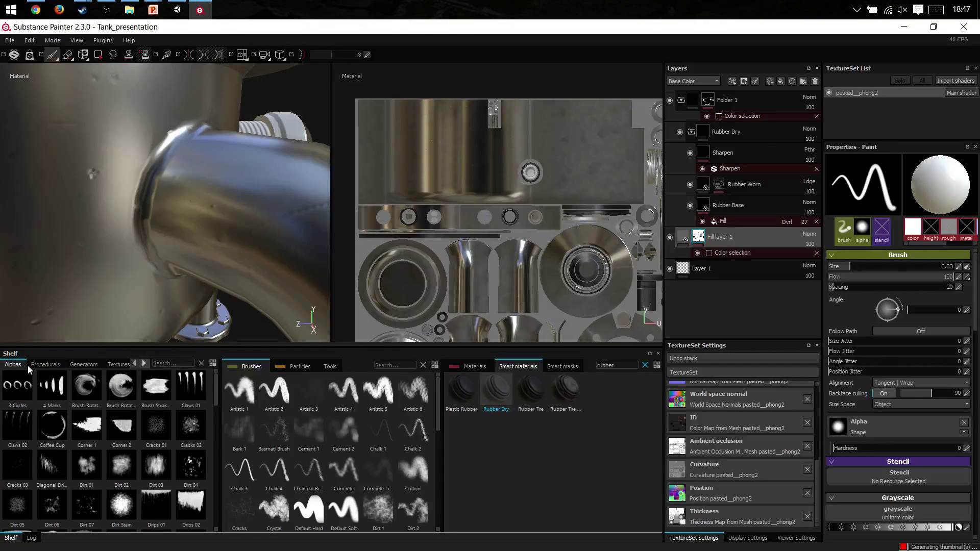
Open Substance Share in the browser, log in with the saved account, view its home page and return to Substance Painter.
left_click(15, 57)
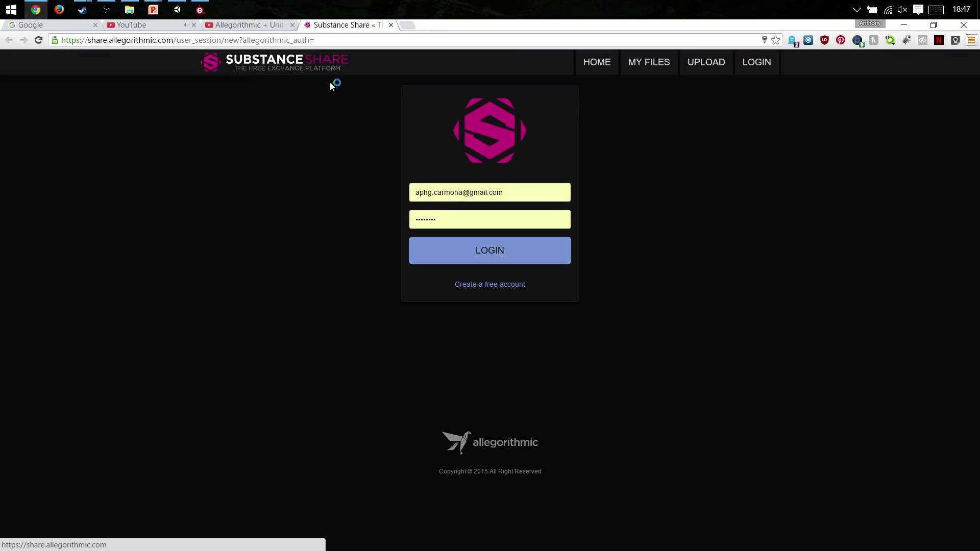
left_click(470, 252)
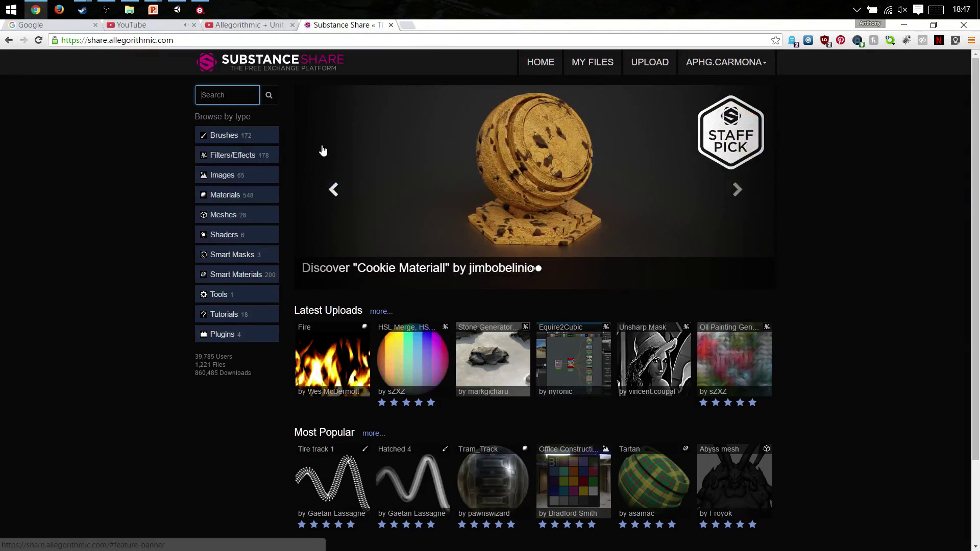
key("alt+Tab")
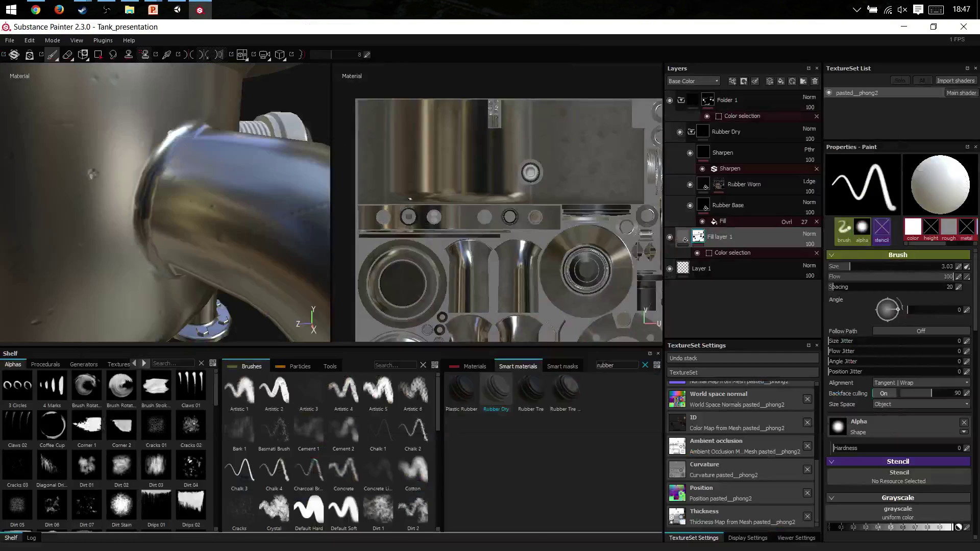
Import weld.sppr from the Painter folder in File Explorer into Substance Painter's shelf.
mouse_move(169, 199)
left_mouse_down("alt")
mouse_move(217, 196)
mouse_move(205, 310)
left_mouse_up("alt")
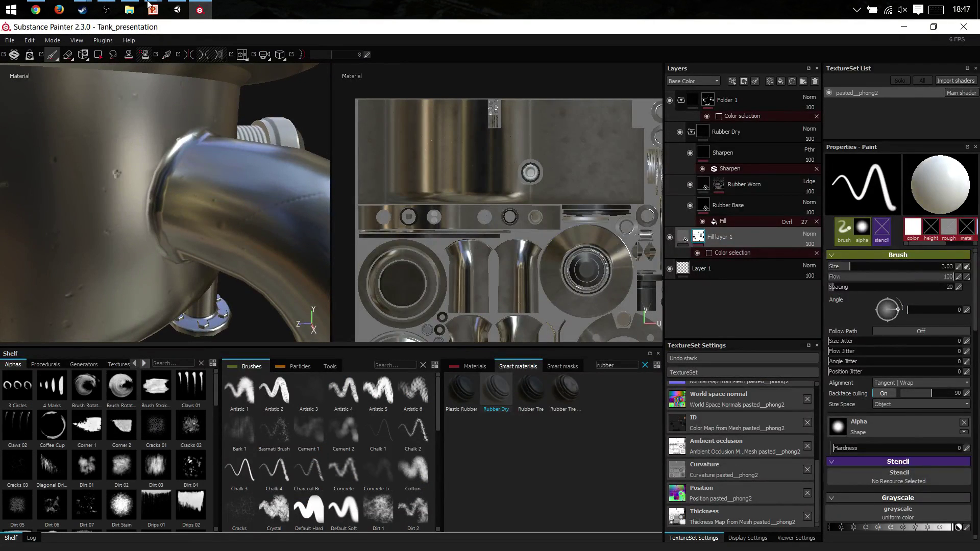
left_click(129, 9)
key("BackSpace")
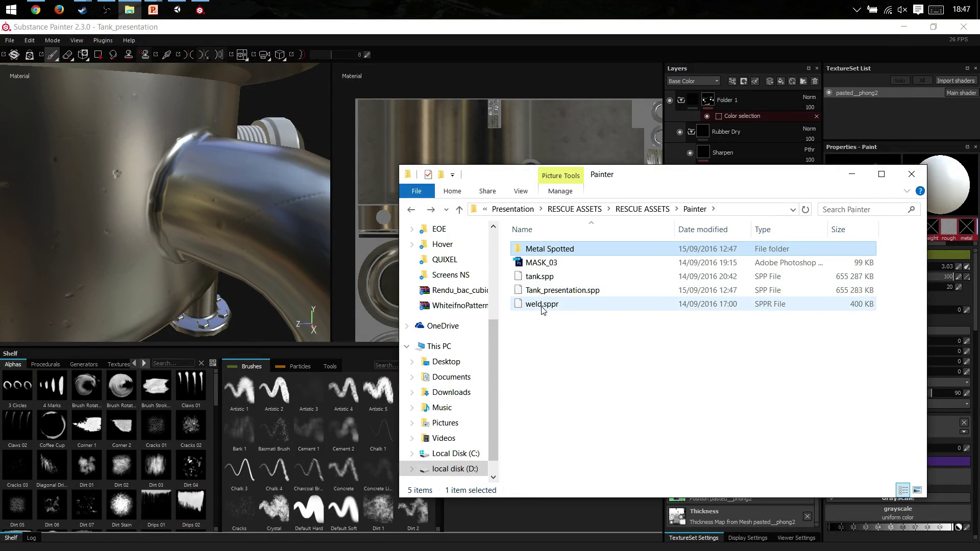
left_click_drag(542, 305, 134, 427)
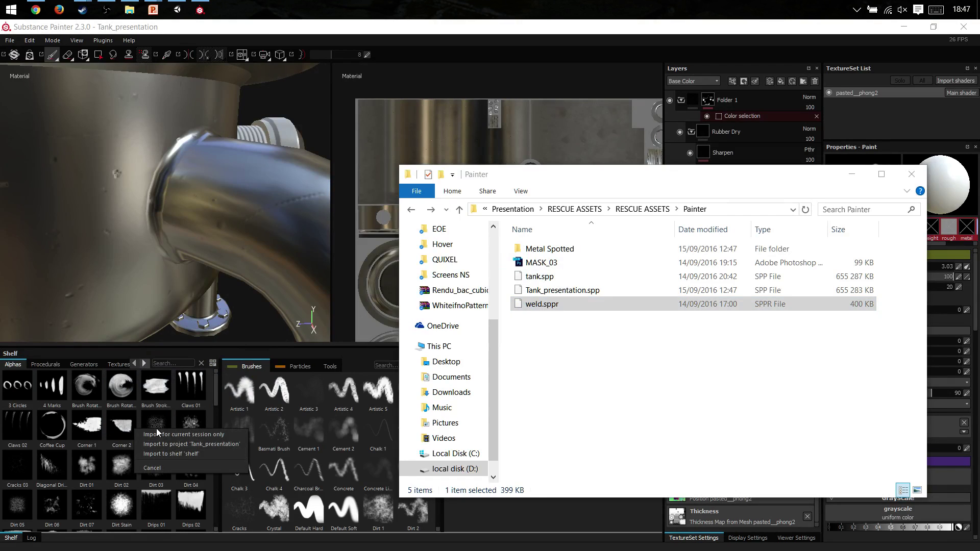
Add a new folder above Fill layer 1 and copy Fill layer 1's mask.
right_click_drag(206, 299, 217, 270, "alt")
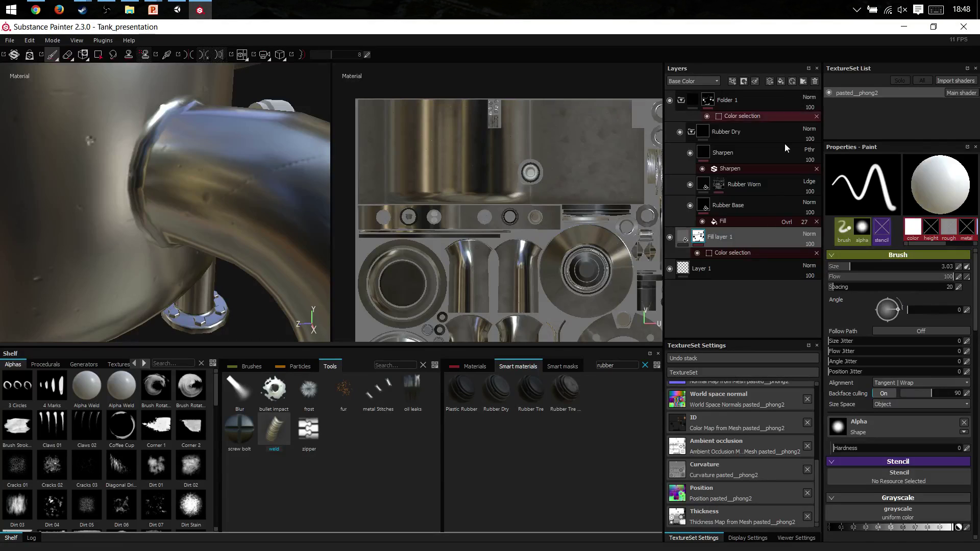
left_click(803, 81)
left_click(716, 274)
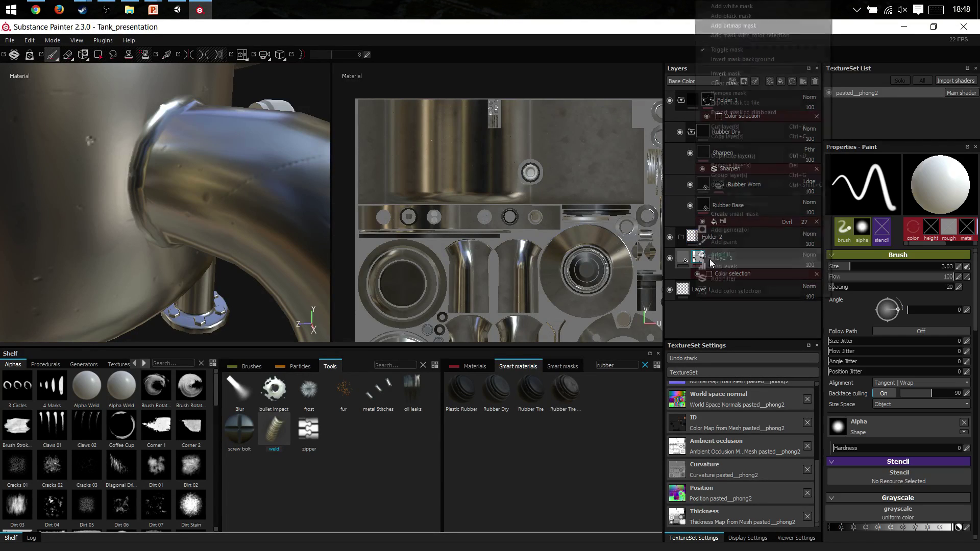
right_click(715, 274)
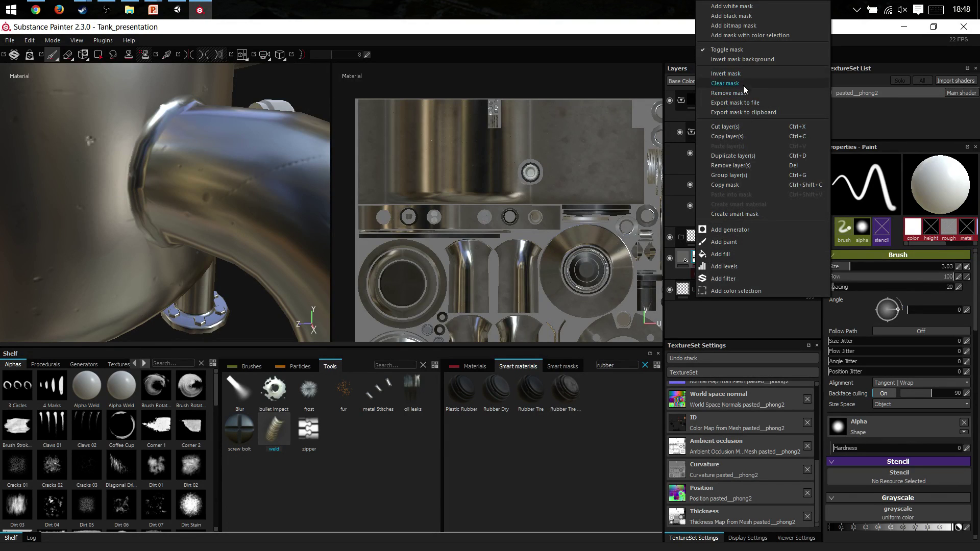
left_click(748, 186)
Add a black mask to Folder 2 and paste the copied mask into it.
right_click(695, 237)
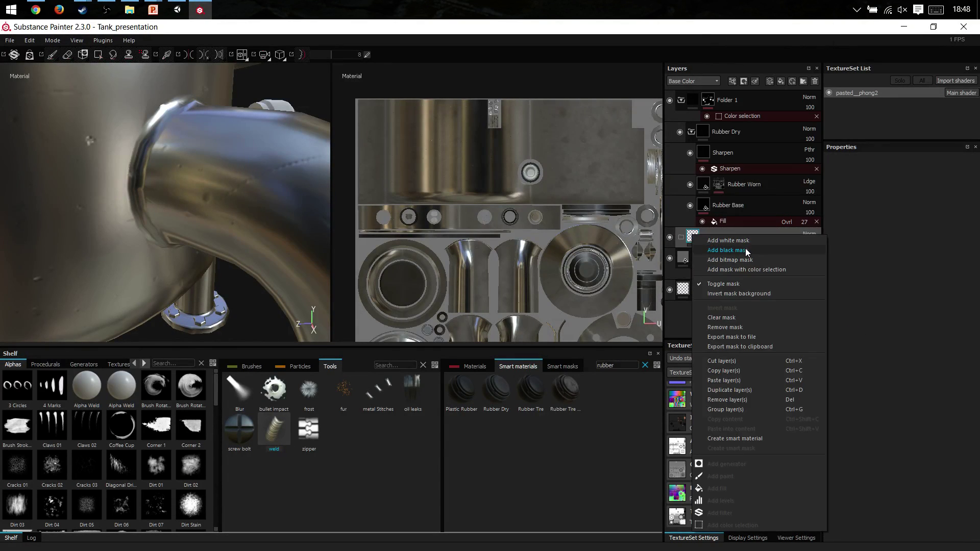
left_click(745, 251)
right_click(711, 237)
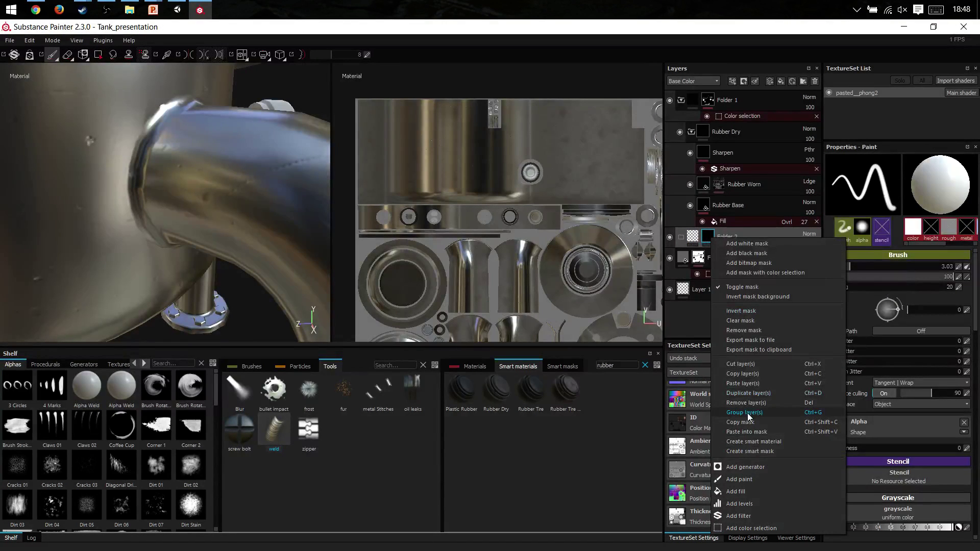
left_click(747, 432)
Move Fill layer 1 into Folder 2 and add a new paint layer above it.
left_click_drag(717, 269, 714, 238)
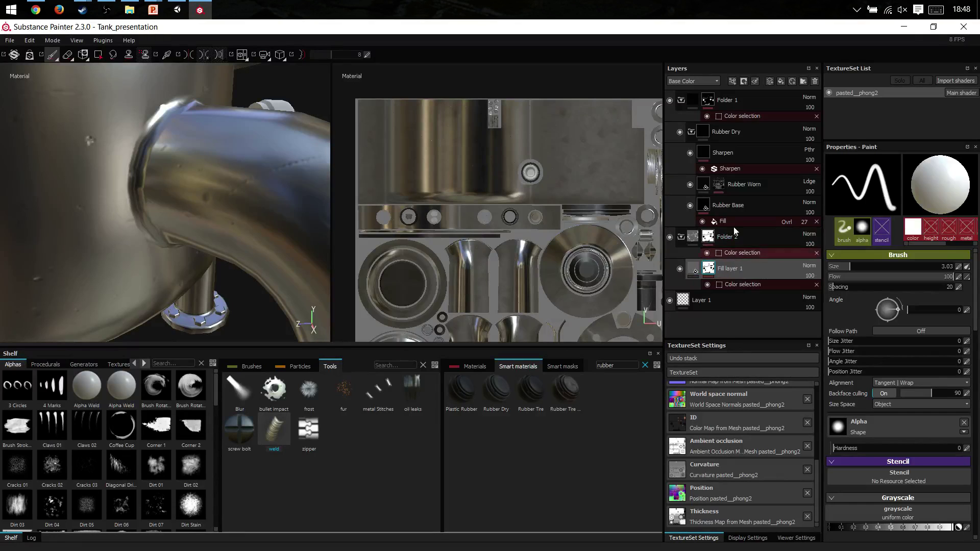
left_click(768, 82)
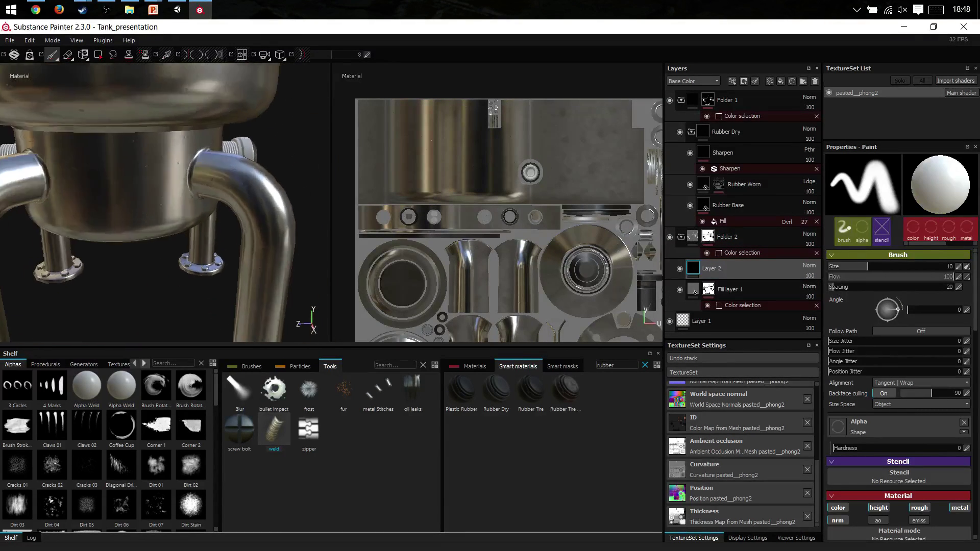
Try a white test stroke on the front of the tank body in Layer 2 and undo it.
right_click_drag(245, 205, 199, 169, "alt")
middle_click_drag(225, 118, 227, 194, "alt")
left_click_drag(270, 173, 206, 151, "alt")
middle_click_drag(220, 145, 171, 195, "alt")
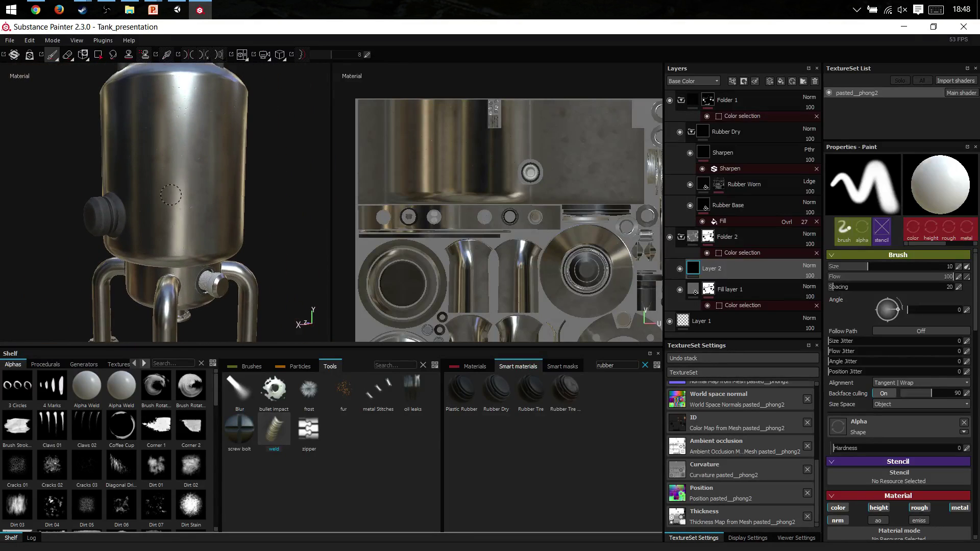
mouse_move(170, 194)
left_mouse_down()
mouse_move(189, 153)
mouse_move(153, 176)
mouse_move(138, 163)
mouse_move(176, 172)
left_mouse_up()
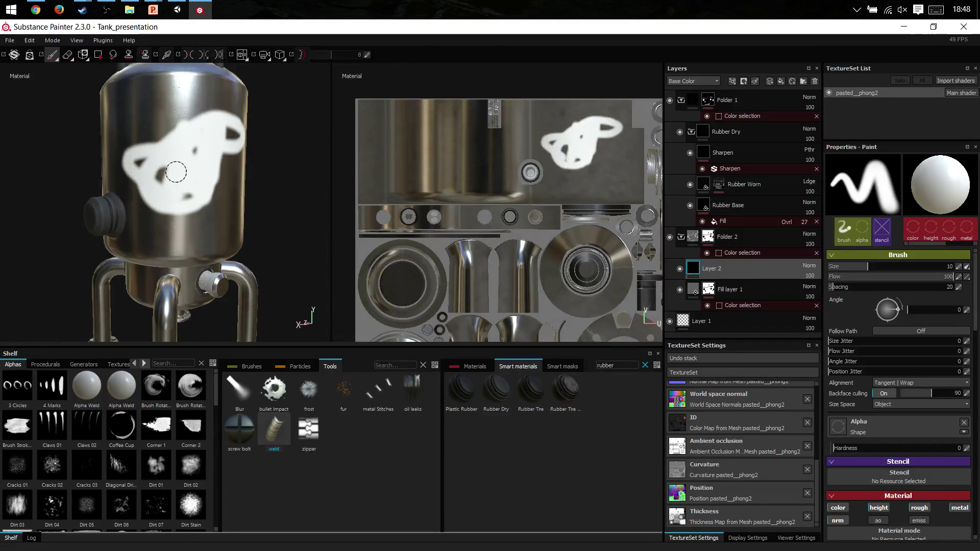
key("ctrl+z")
Set the brush alpha to the second Alpha Weld and rotate the brush angle to 295.
middle_click_drag(168, 215, 169, 153, "alt")
scroll(95, 454, "down", 5)
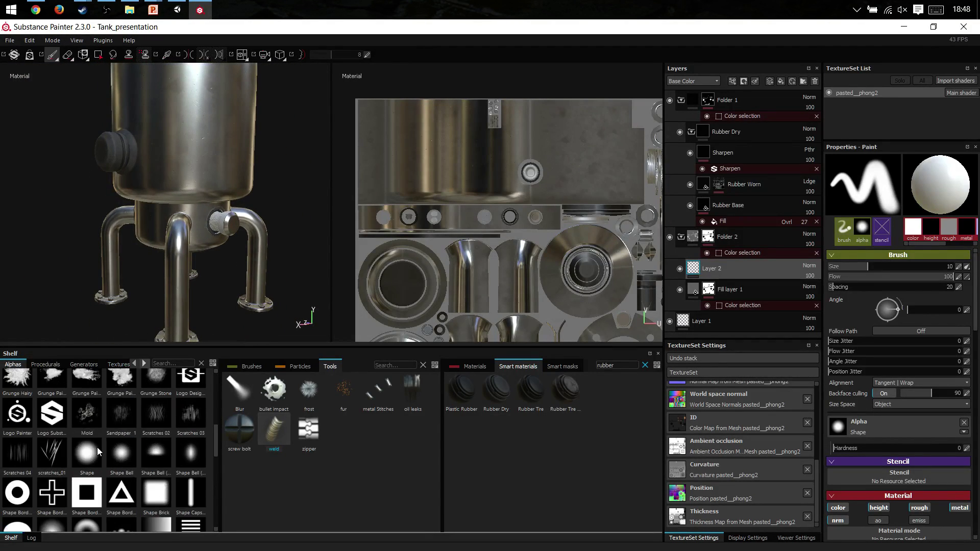
scroll(99, 451, "up", 5)
left_click(125, 392)
scroll(161, 237, "up", 4)
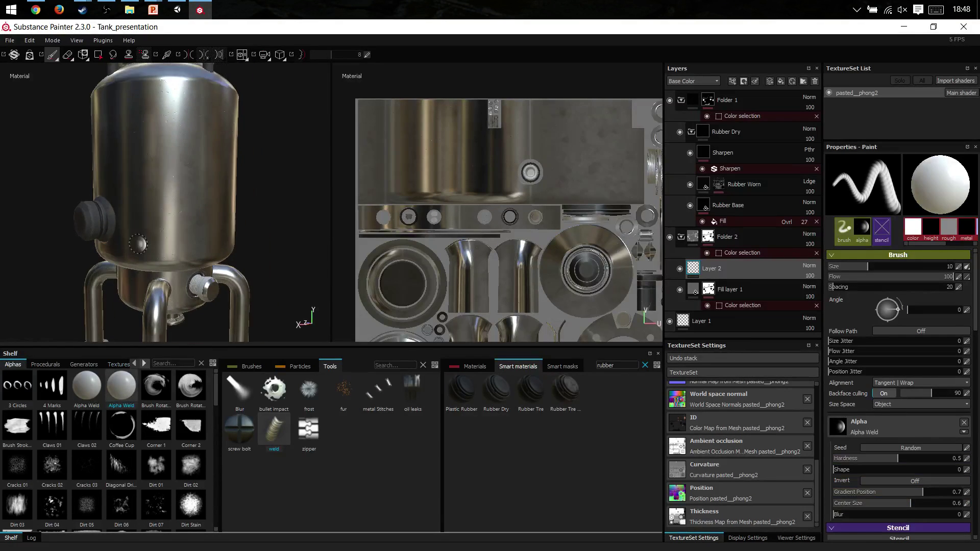
mouse_move(162, 237)
left_mouse_down("ctrl")
mouse_move(264, 121)
mouse_move(134, 228)
mouse_move(204, 228)
mouse_move(183, 219)
mouse_move(194, 220)
left_mouse_up("ctrl")
key("ctrl+z")
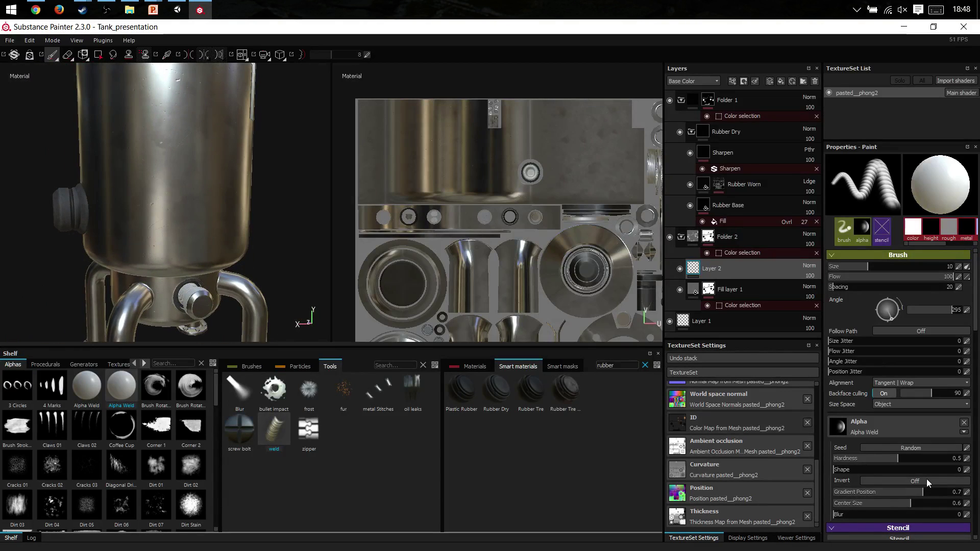
Disable the color, roughness, metallic and normal channels of the brush material, keeping only height.
scroll(898, 470, "down", 3)
scroll(841, 434, "down", 6)
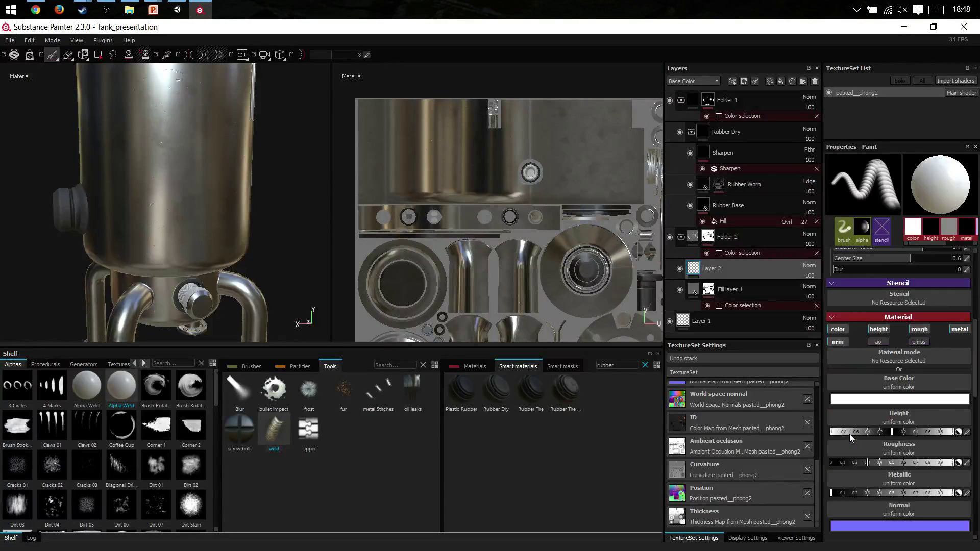
scroll(871, 419, "up", 2)
left_click(839, 330)
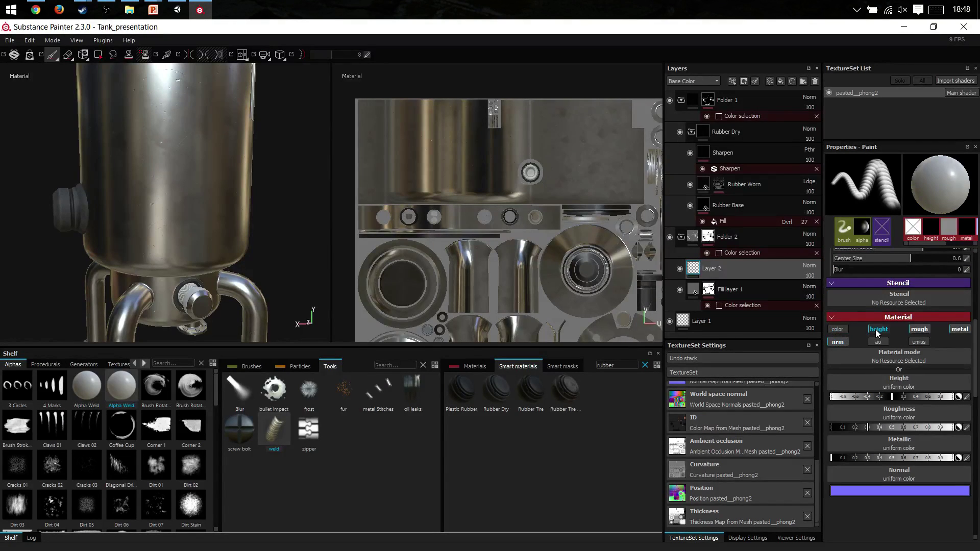
left_click(917, 329)
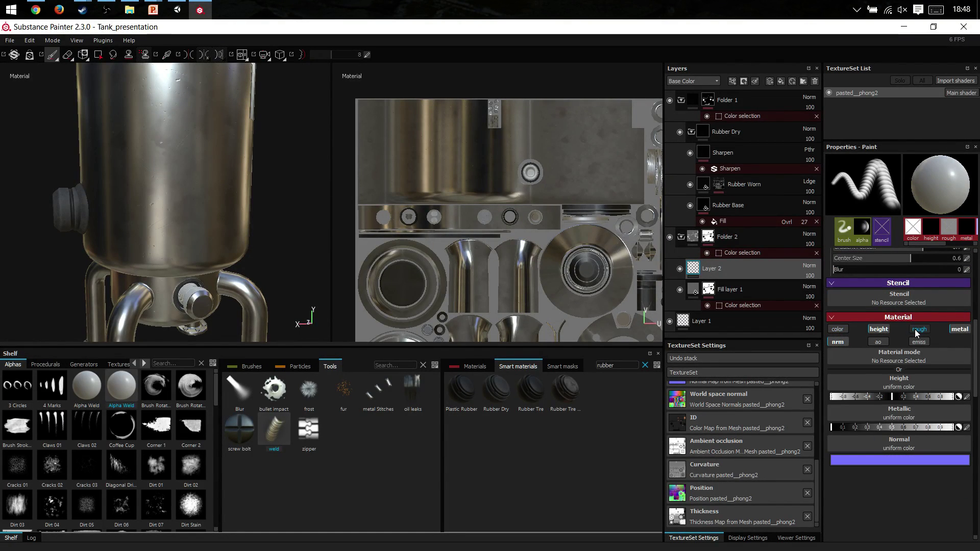
left_click(959, 329)
left_click(845, 341)
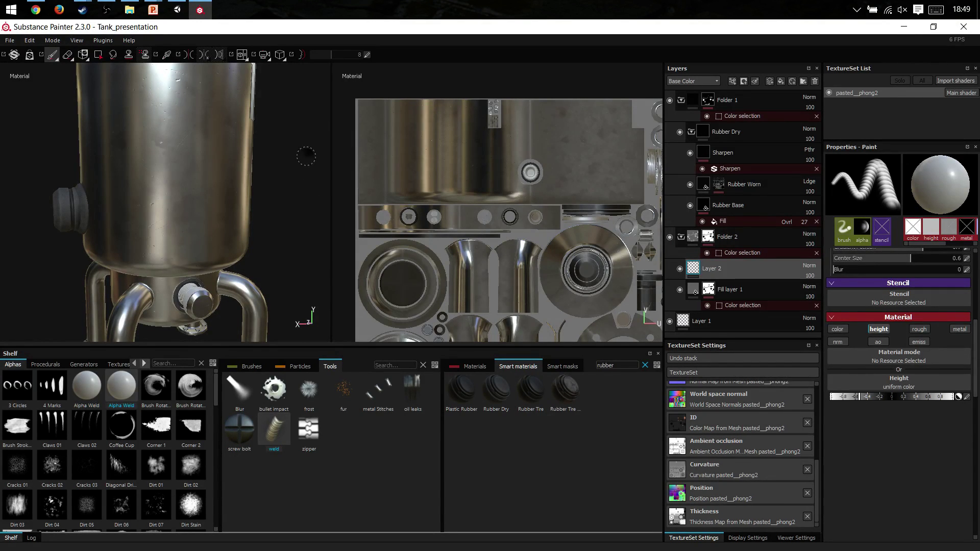
Test the weld alpha on the tank body and raise the brush's height to the maximum.
scroll(221, 212, "up", 5)
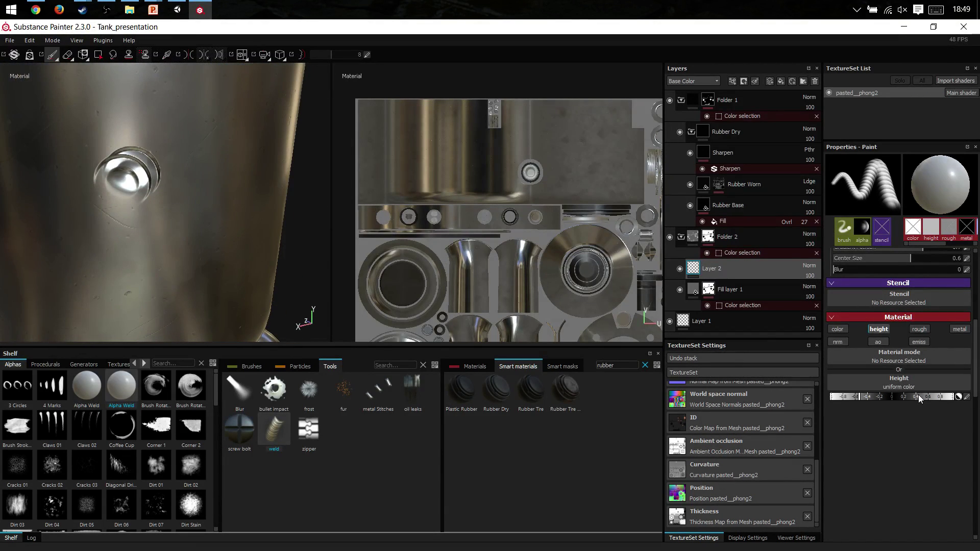
left_click_drag(920, 397, 954, 397)
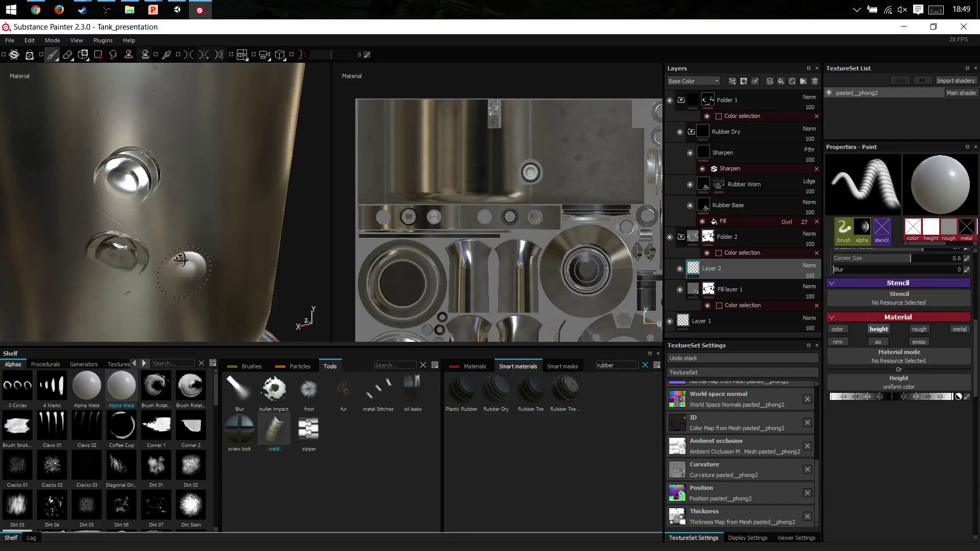
Undo the last two weld test stamps on the tank body.
left_click_drag(132, 250, 227, 227, "alt")
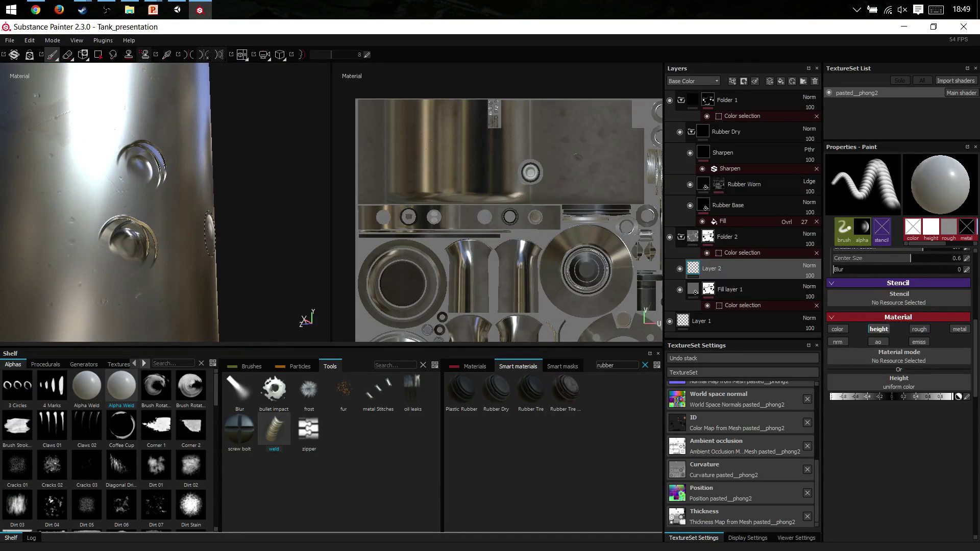
key("ctrl+z")
key("ctrl+z")
middle_click_drag(195, 195, 232, 59, "alt")
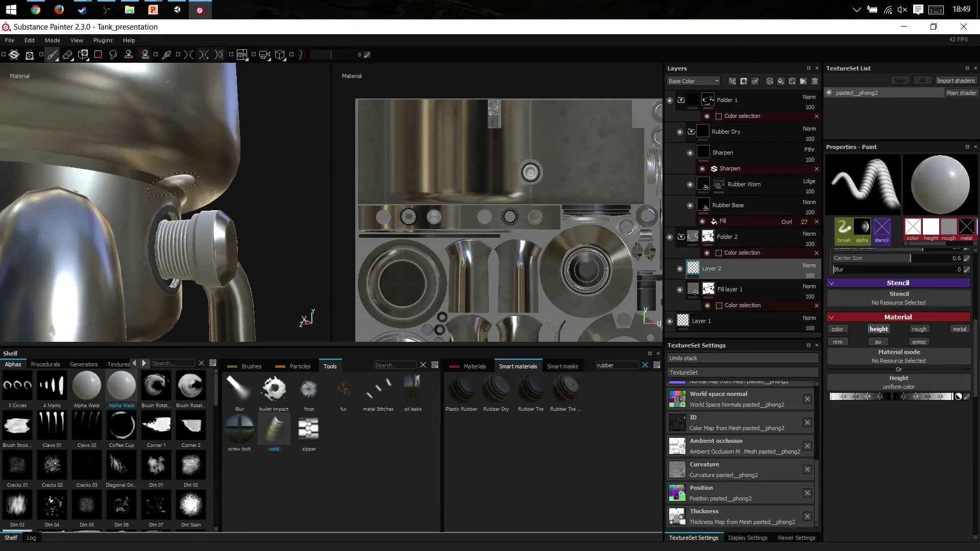
Switch to the 3D-only view, shrink the brush and paint a weld bead around the joint between the curved pipe and the tank's lower neck.
left_click_drag(204, 215, 128, 222, "alt")
key("F2")
mouse_move(204, 230)
left_mouse_down("alt")
mouse_move(256, 224)
mouse_move(272, 232)
mouse_move(240, 247)
mouse_move(271, 235)
mouse_move(311, 254)
left_mouse_up("alt")
right_click_drag(312, 253, 270, 253, "ctrl")
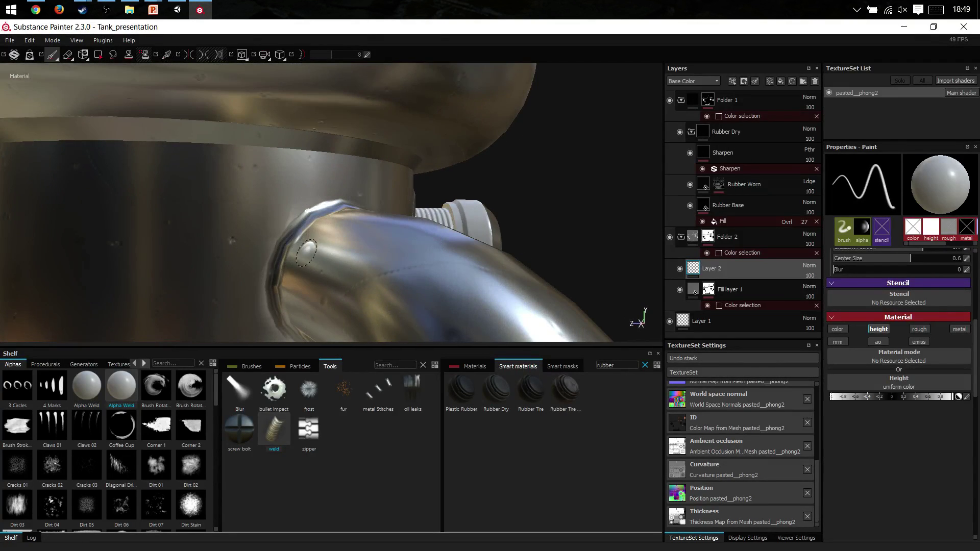
left_click_drag(280, 316, 271, 307)
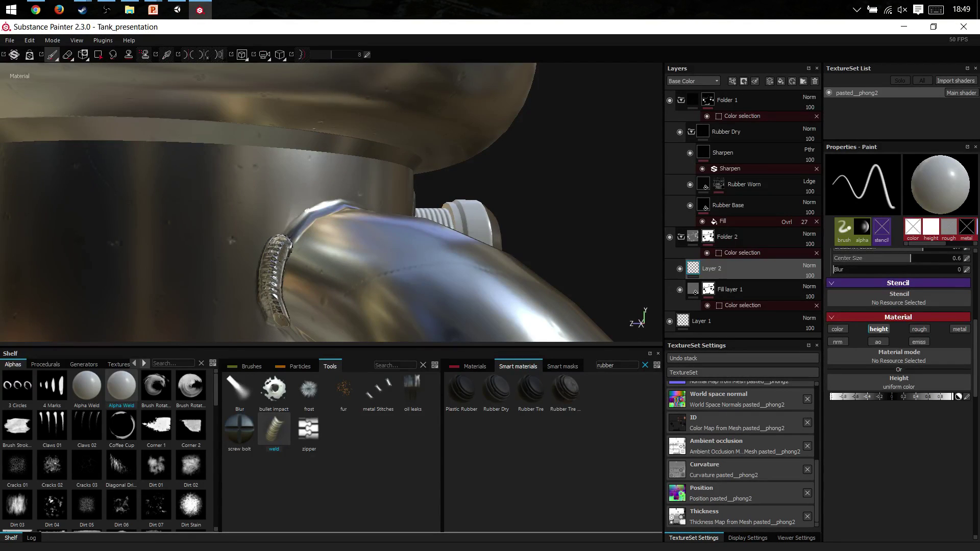
left_click_drag(327, 210, 362, 220, "alt")
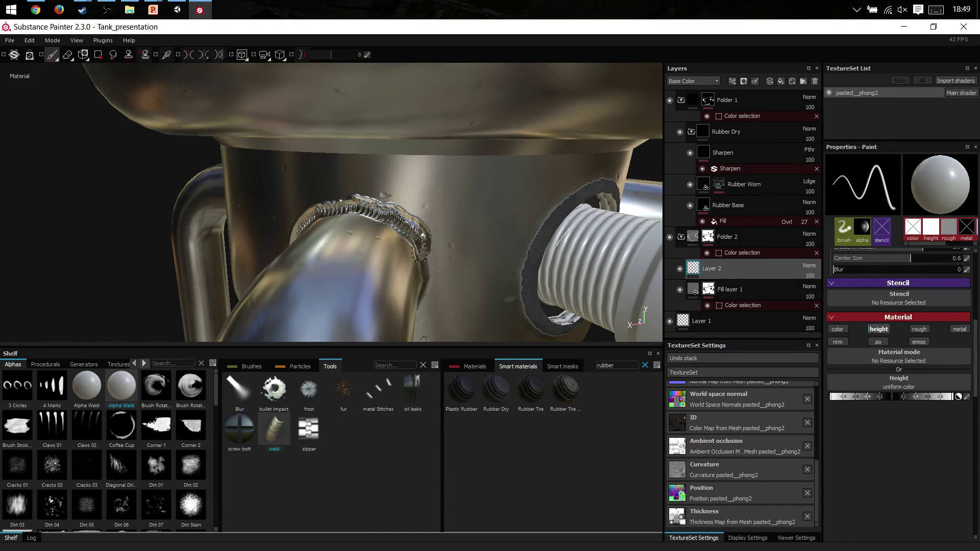
left_click_drag(364, 220, 365, 214, "alt")
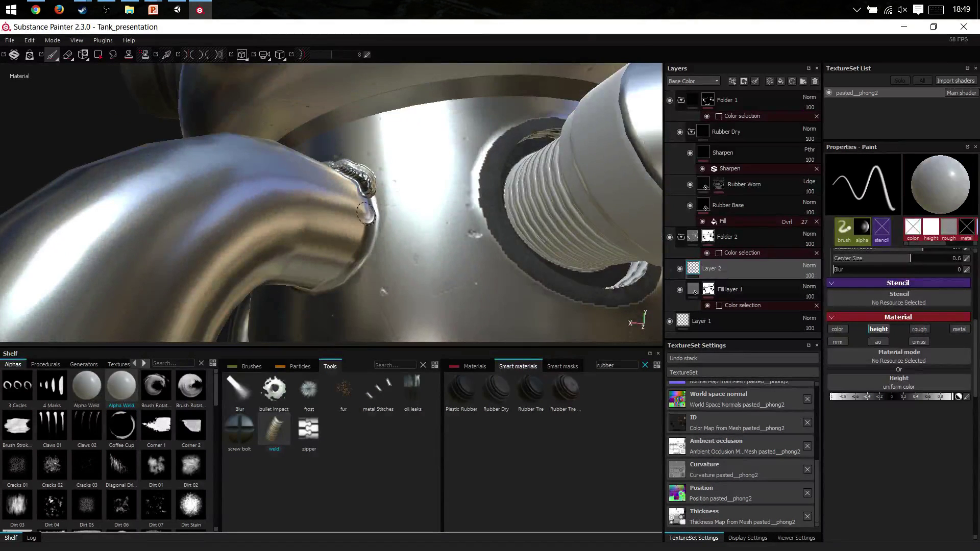
left_click_drag(354, 261, 385, 221, "alt")
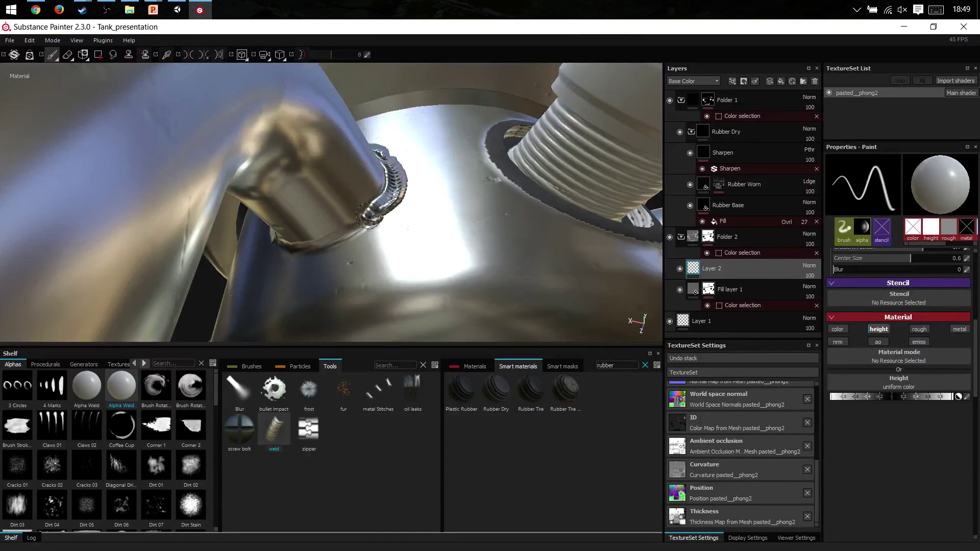
left_click_drag(328, 235, 242, 210, "alt")
right_click_drag(241, 210, 266, 240, "alt")
left_click_drag(357, 229, 422, 248, "alt")
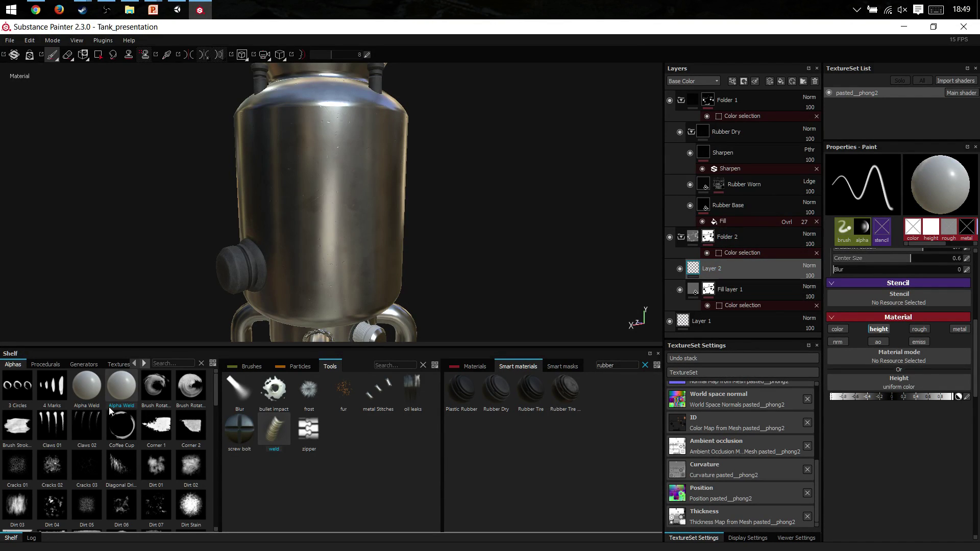
scroll(96, 367, "down", 3)
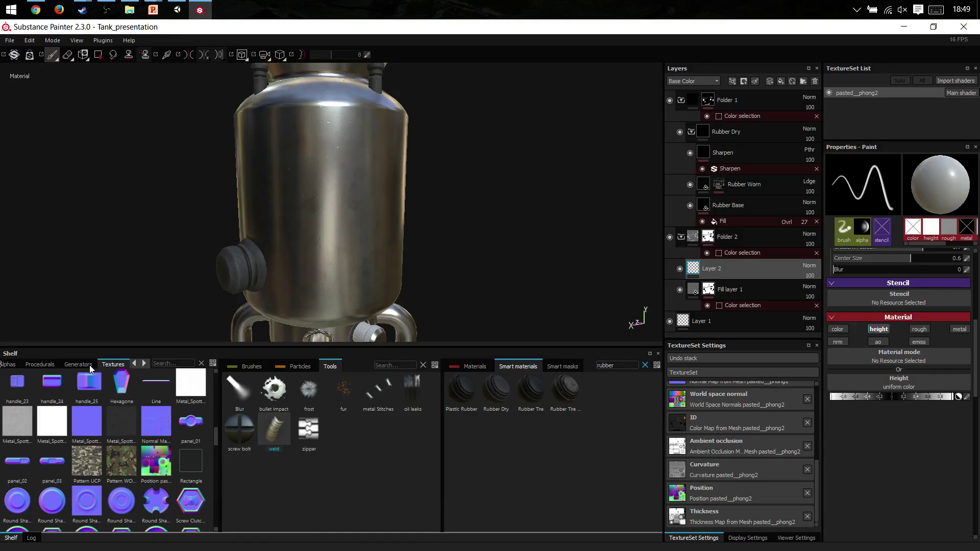
scroll(94, 367, "down", 2)
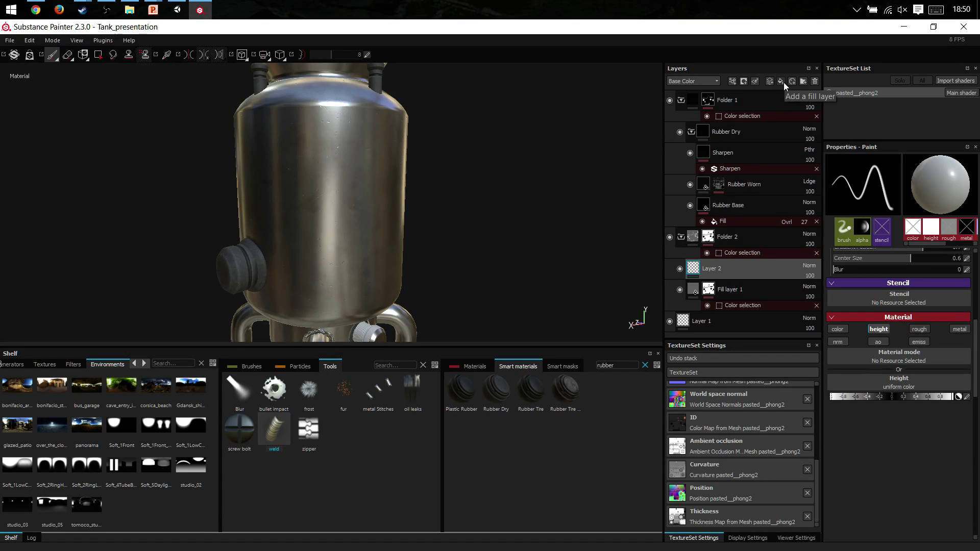
left_click(733, 82)
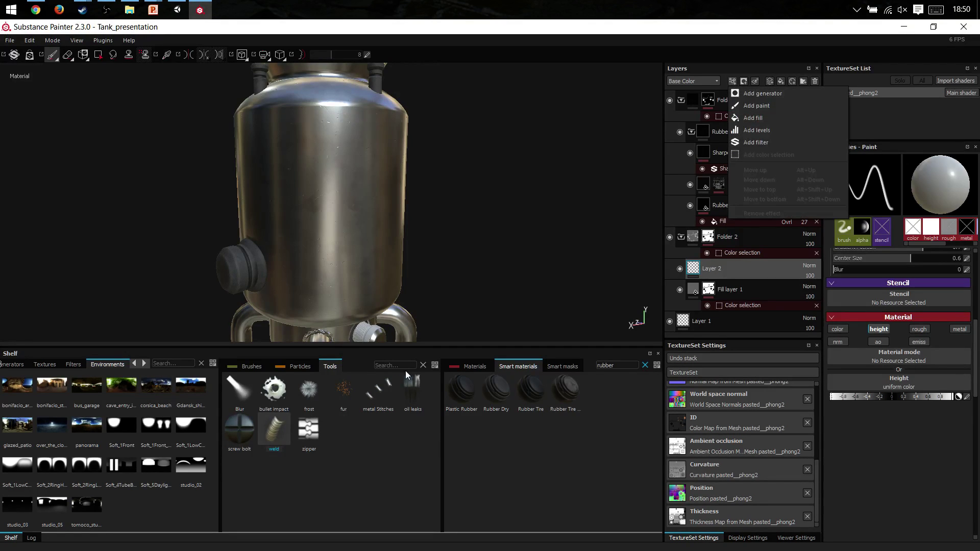
right_click(730, 272)
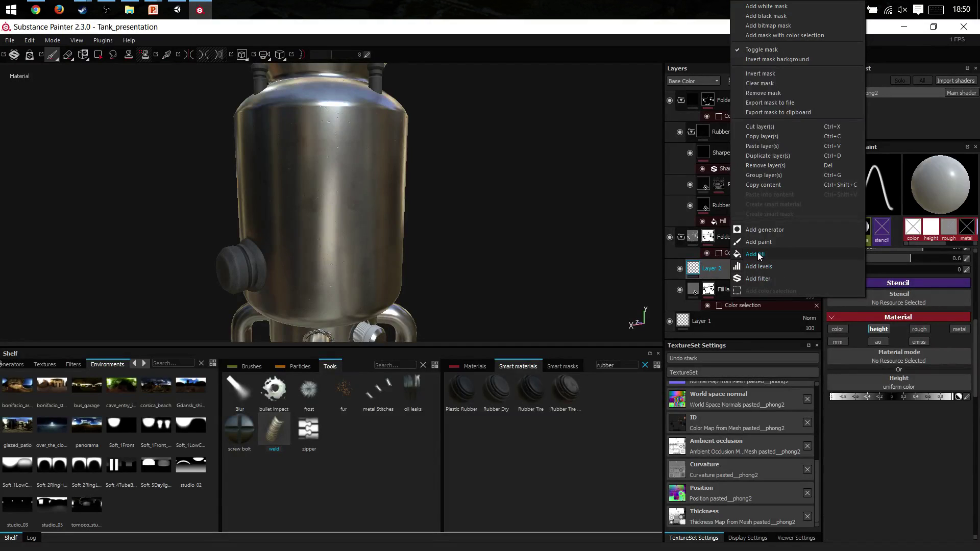
Try to add a finish filter to the mask of Fill layer 1.
left_click(734, 293)
right_click(733, 292)
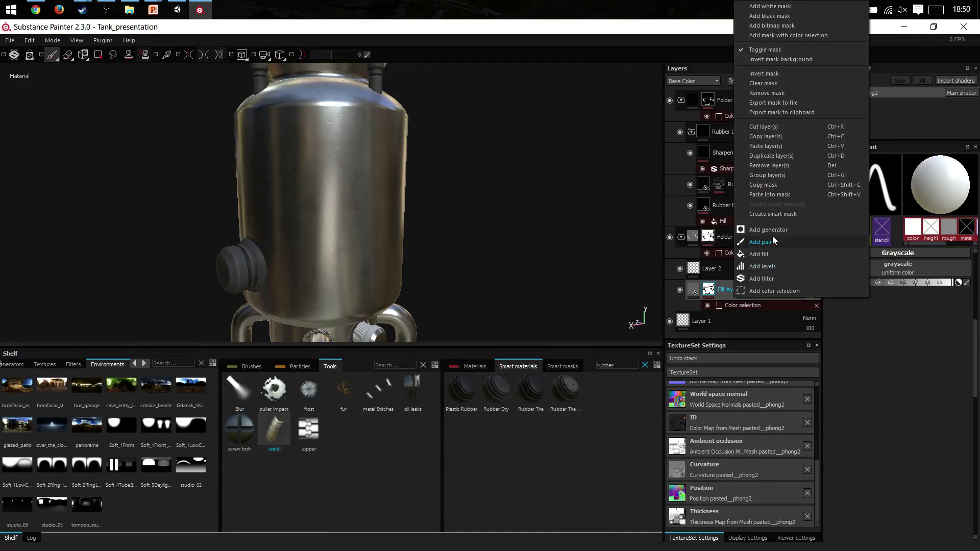
left_click(763, 278)
left_click(873, 181)
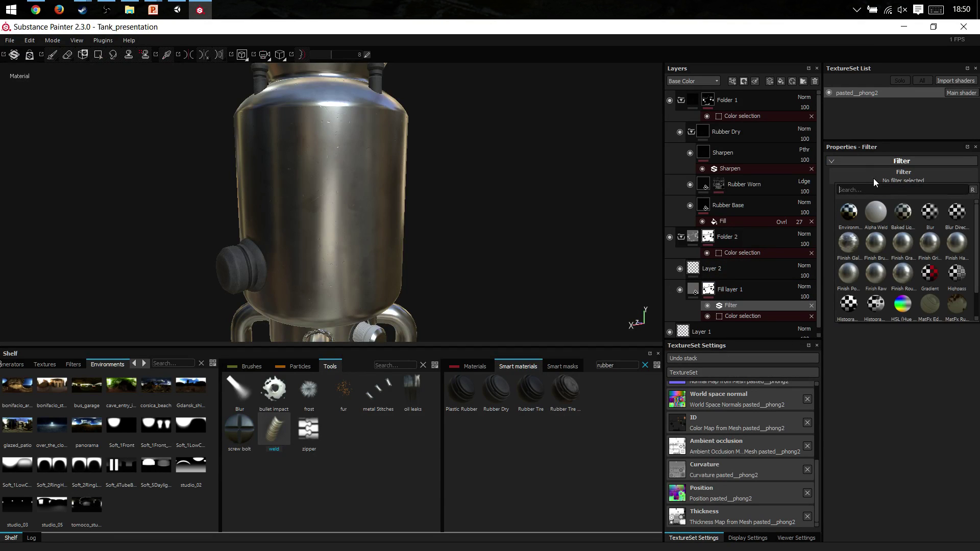
mouse_move(875, 250)
left_mouse_down()
mouse_move(360, 218)
mouse_move(464, 234)
left_mouse_up()
left_click(877, 176)
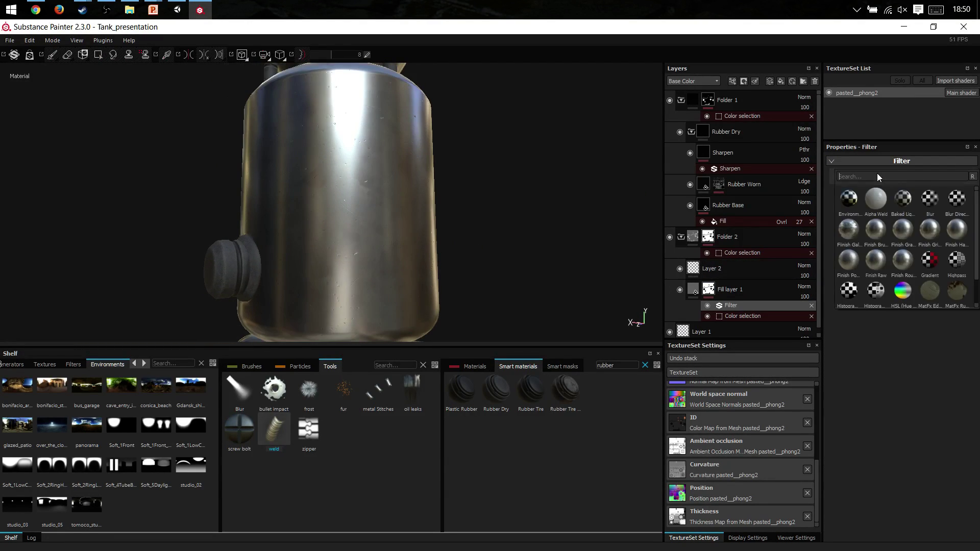
left_click(863, 270)
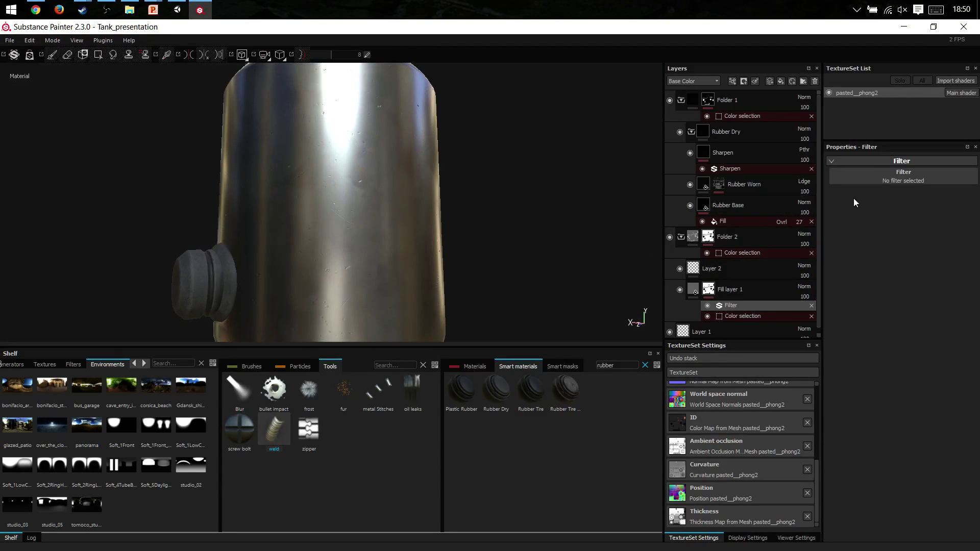
left_click(879, 177)
left_click(853, 253)
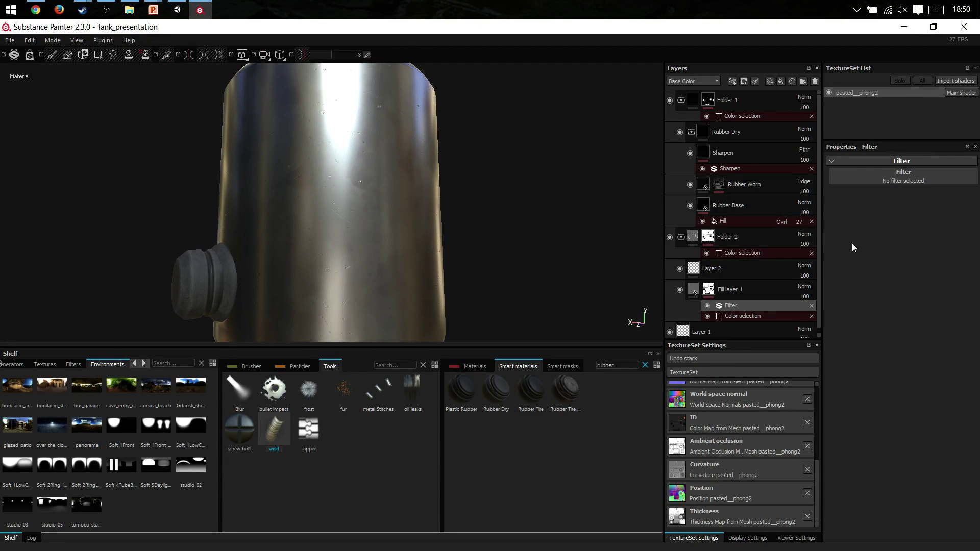
left_click(878, 177)
left_click_drag(423, 225, 457, 253, "alt")
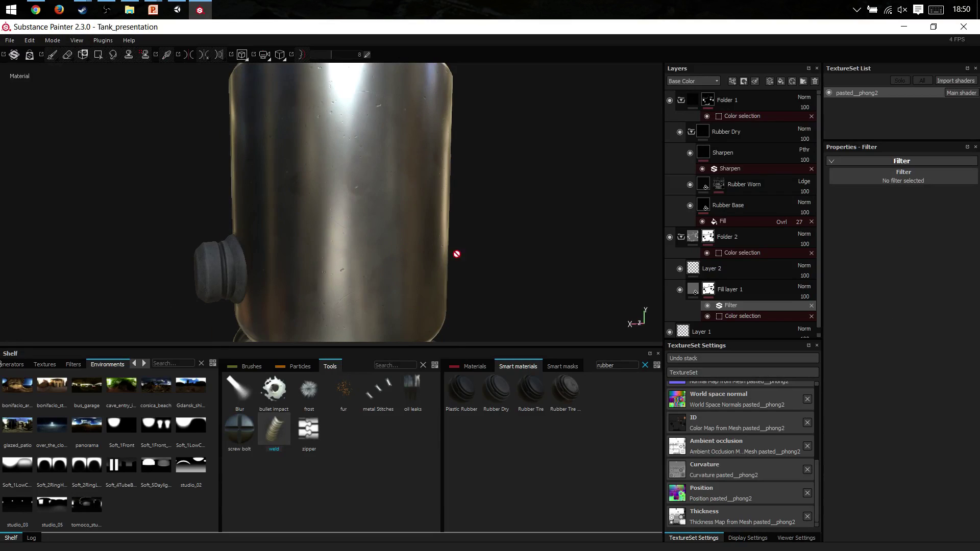
Remove the filter and color selection from Fill layer 1's mask and add a filter to the layer's content instead.
left_click(740, 317)
left_click(693, 292)
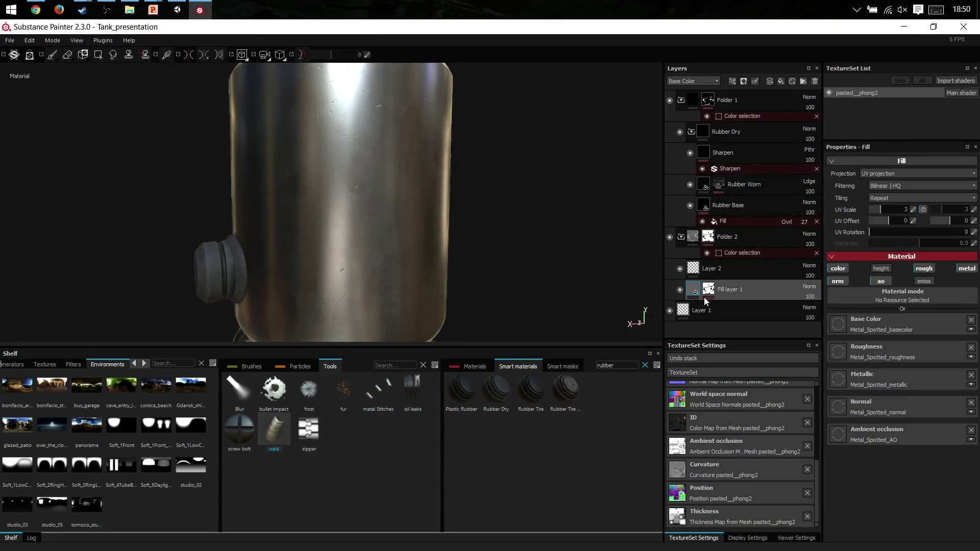
right_click(688, 294)
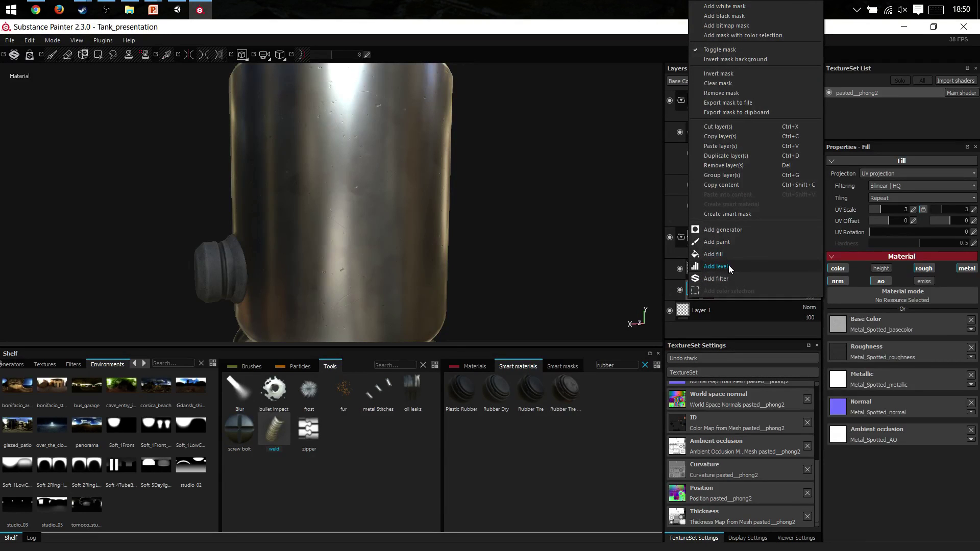
left_click(729, 279)
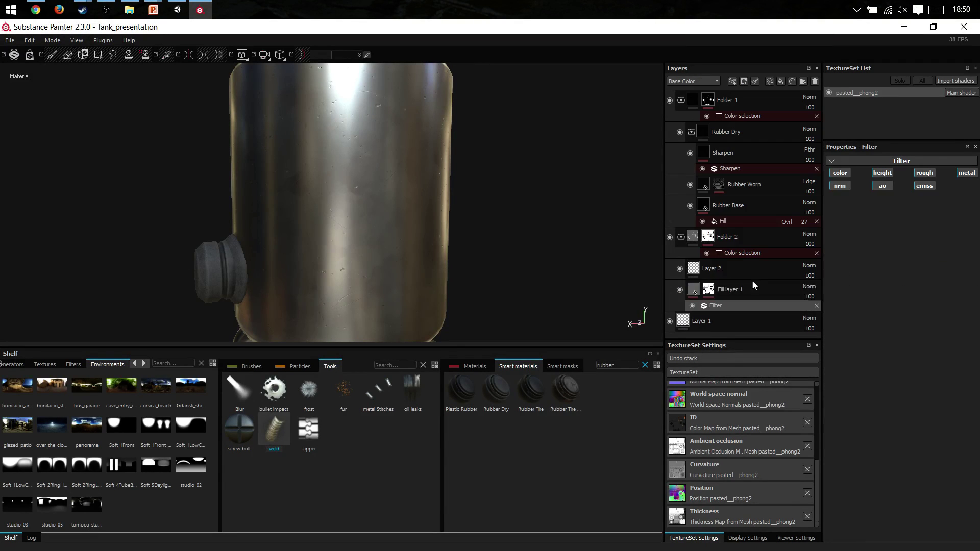
Try disabling the color, normal and ambient occlusion channels of the new filter on Fill layer 1.
left_click(841, 185)
left_click(839, 173)
left_click(883, 173)
left_click(882, 186)
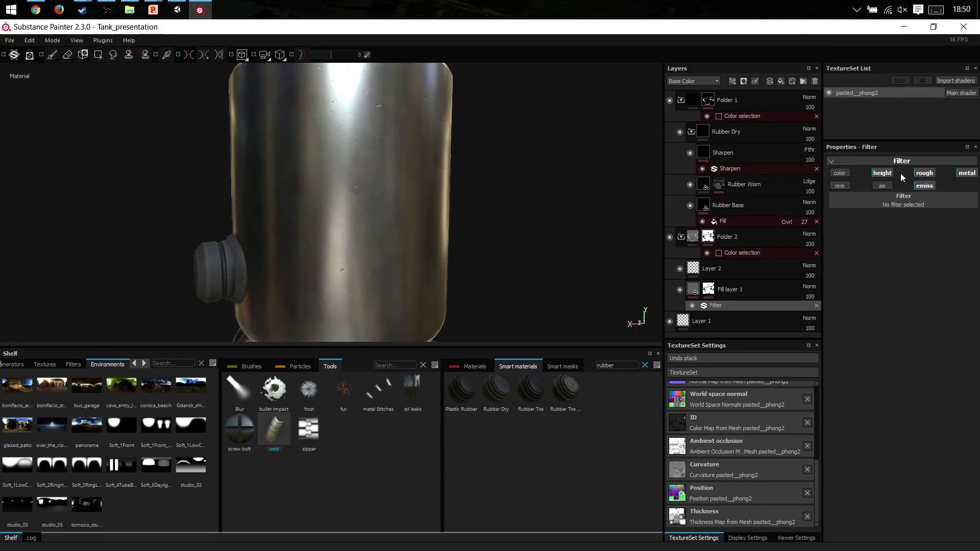
left_click(882, 173)
Try the Finish Brushed Linear filter on Fill layer 1 and inspect the metal on the tank body.
left_click(886, 200)
left_click(880, 256)
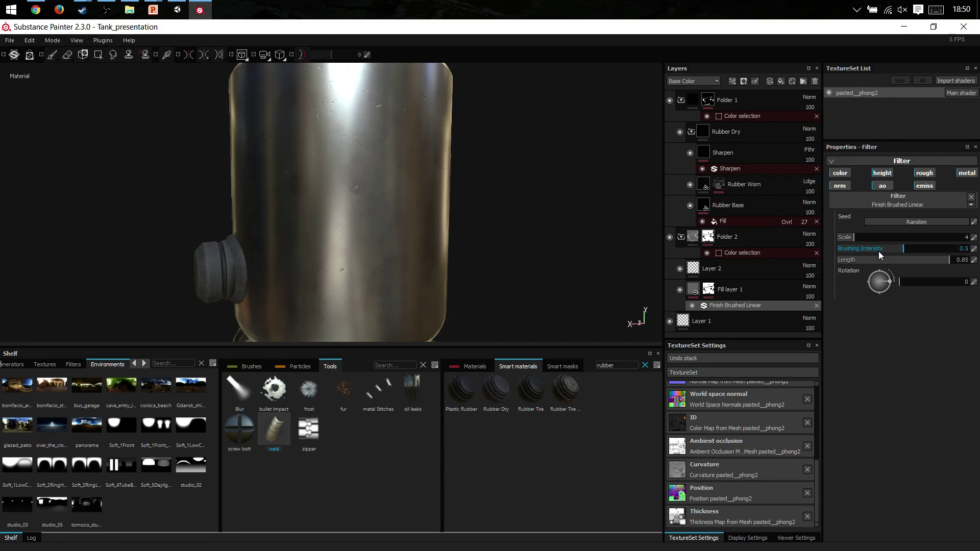
left_click_drag(403, 186, 504, 160, "alt")
right_click_drag(505, 160, 350, 168, "alt")
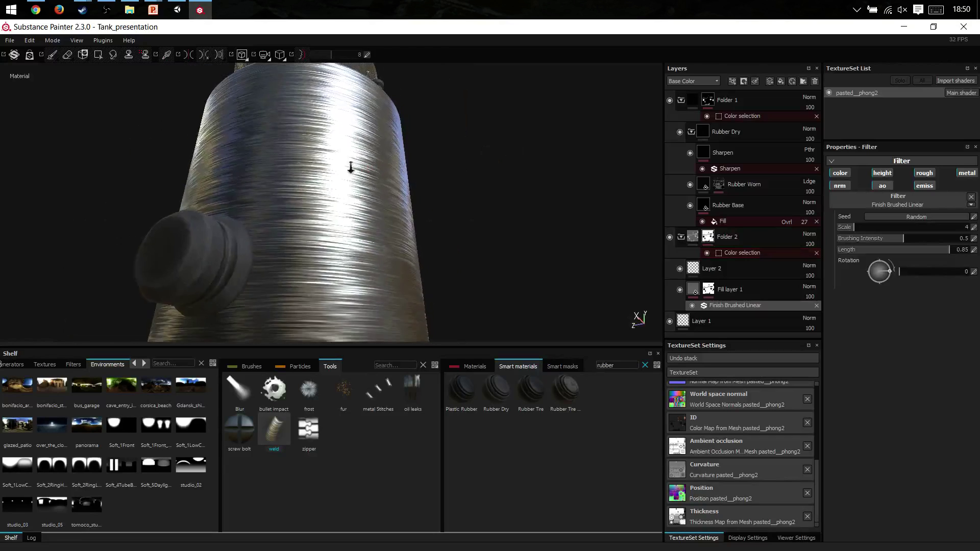
mouse_move(350, 168)
left_mouse_down("alt")
mouse_move(365, 199)
mouse_move(425, 176)
left_mouse_up("alt")
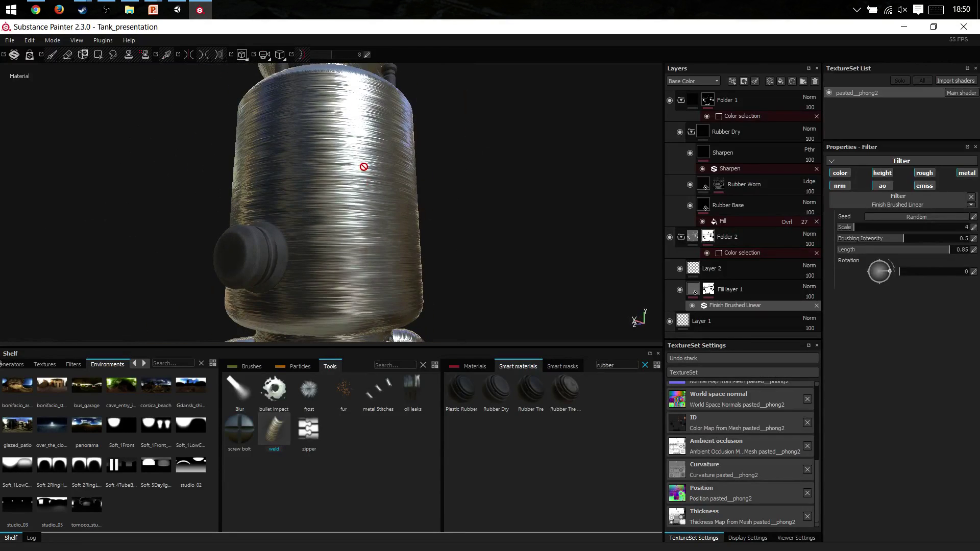
left_click_drag(411, 109, 462, 168, "alt")
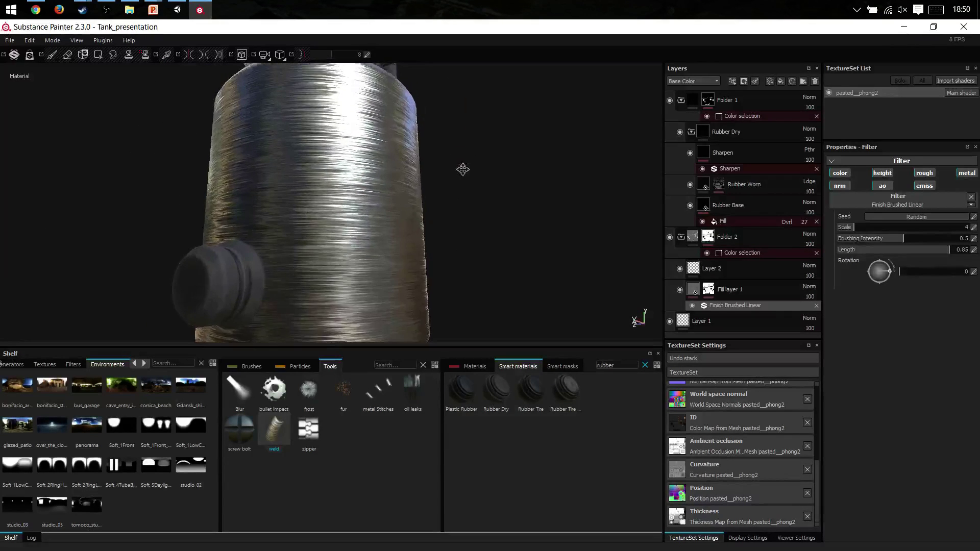
Try the Finish Grainy filter on Fill layer 1 and check its surface on the tank body.
left_click(882, 201)
left_click(904, 260)
left_click_drag(294, 190, 609, 262, "alt")
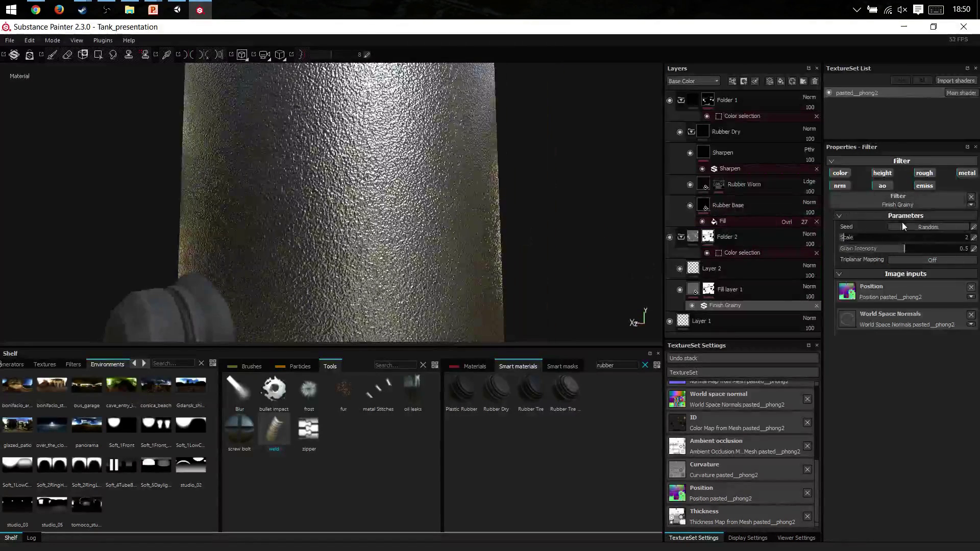
Change the filter on Fill layer 1 to Finish Rough and check the tank body.
left_click(893, 205)
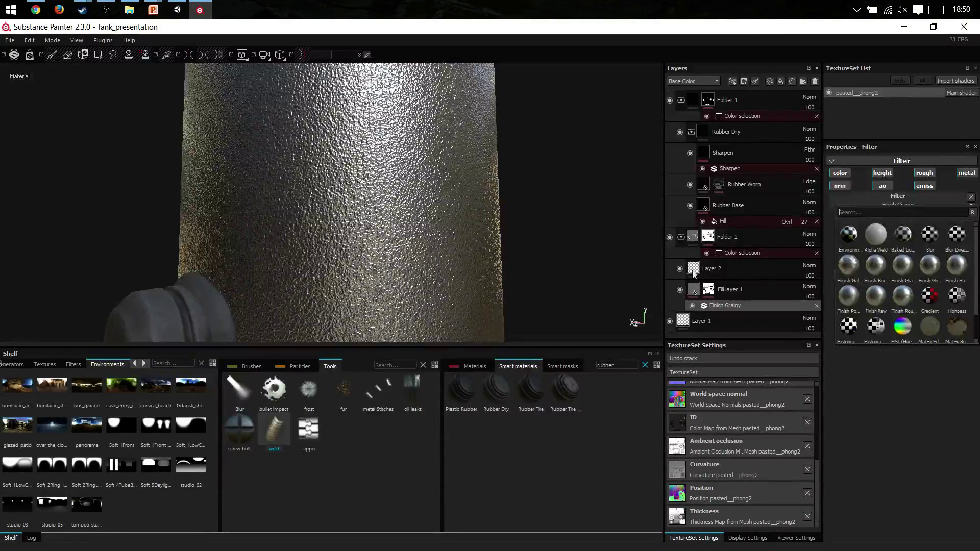
right_click_drag(431, 203, 286, 201, "alt")
left_click_drag(285, 200, 388, 223, "alt")
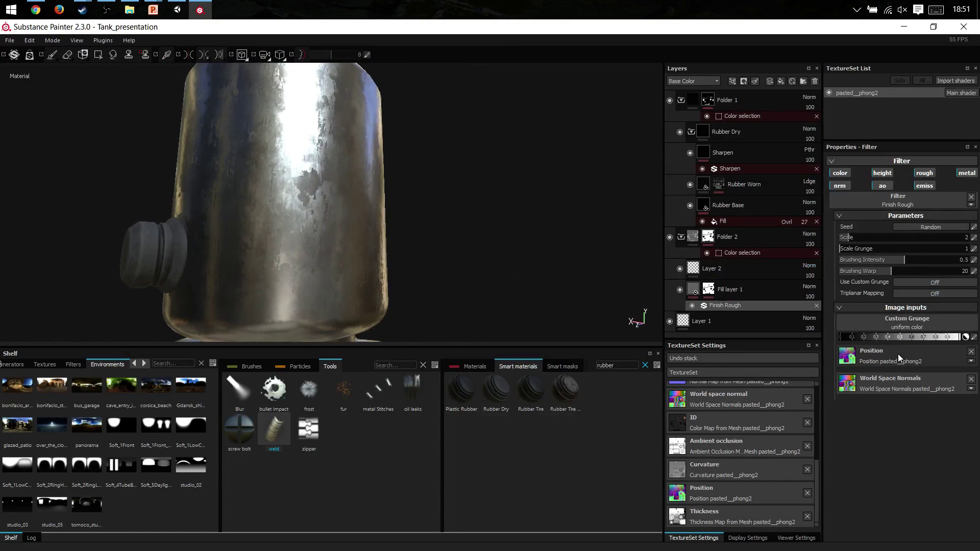
Show the Normal channel in the layer stack, set Fill layer 1's opacity to 41 and check the tank from several angles.
left_click(693, 81)
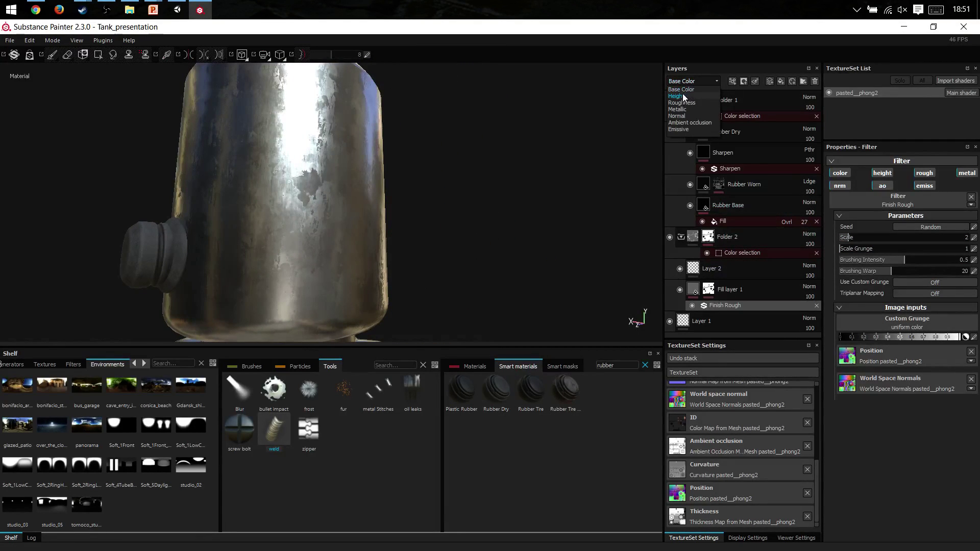
left_click(679, 116)
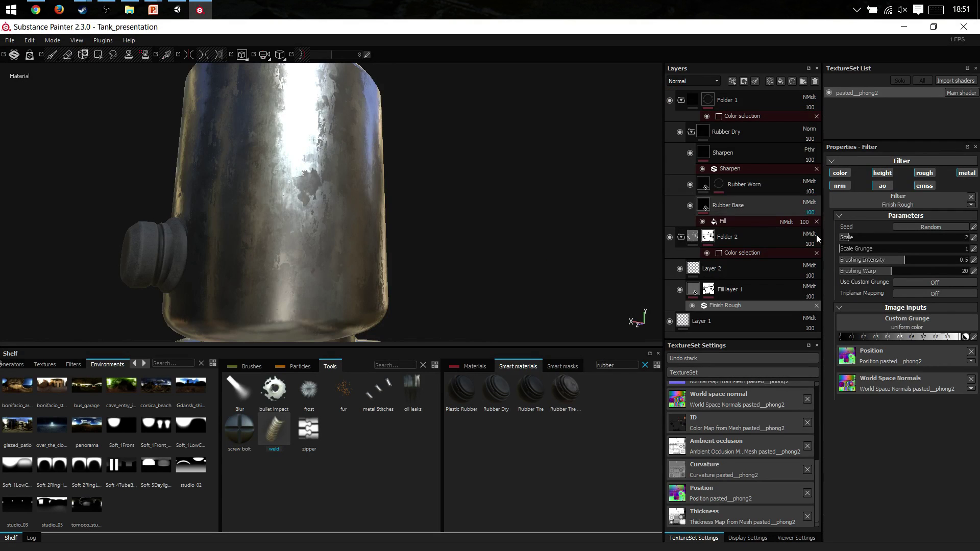
left_click(808, 297)
left_click_drag(823, 307, 812, 308)
left_click_drag(289, 152, 326, 163, "alt")
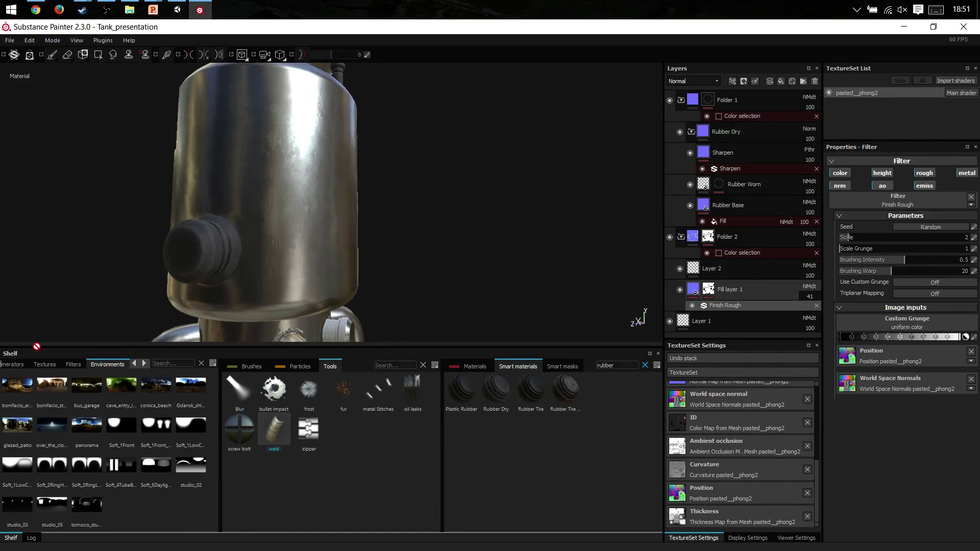
scroll(367, 228, "up", 3)
scroll(367, 229, "down", 7)
left_click_drag(354, 296, 337, 258, "alt")
scroll(337, 258, "up", 5)
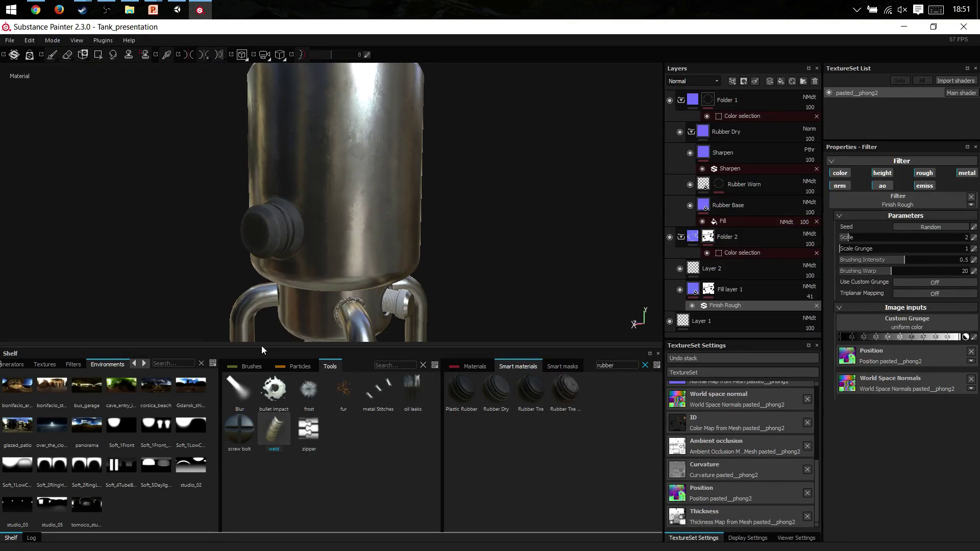
Add a paint layer above Folder 1 and choose the burn particle brush for it.
left_click(282, 367)
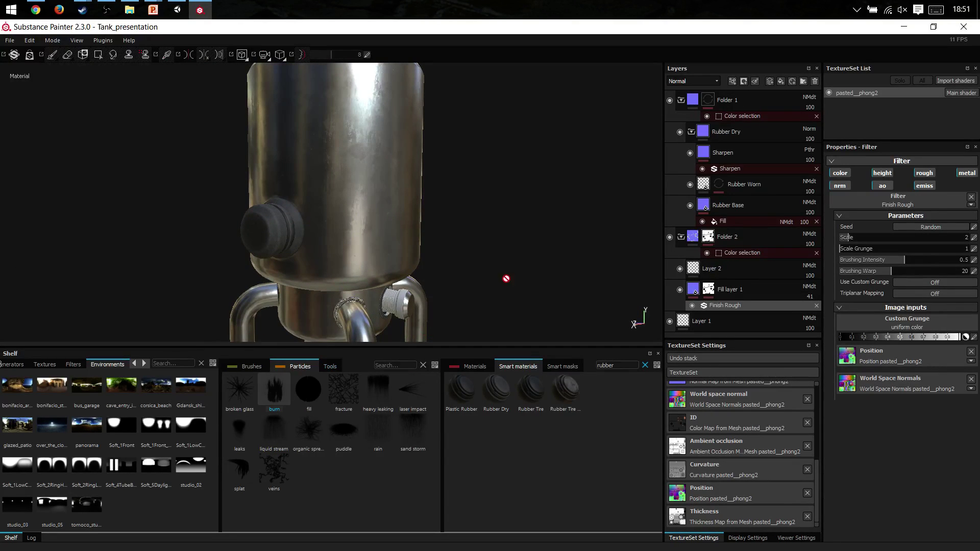
left_click(730, 276)
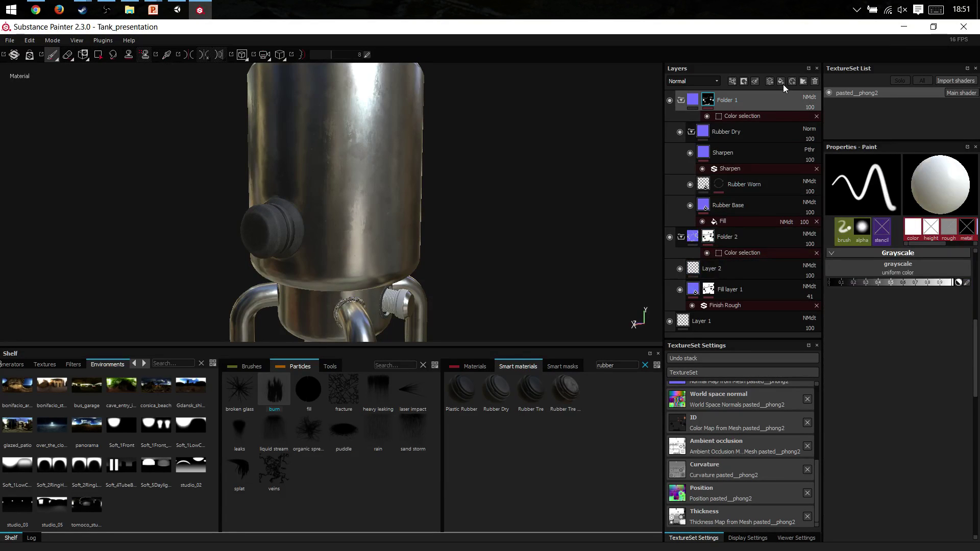
left_click(769, 82)
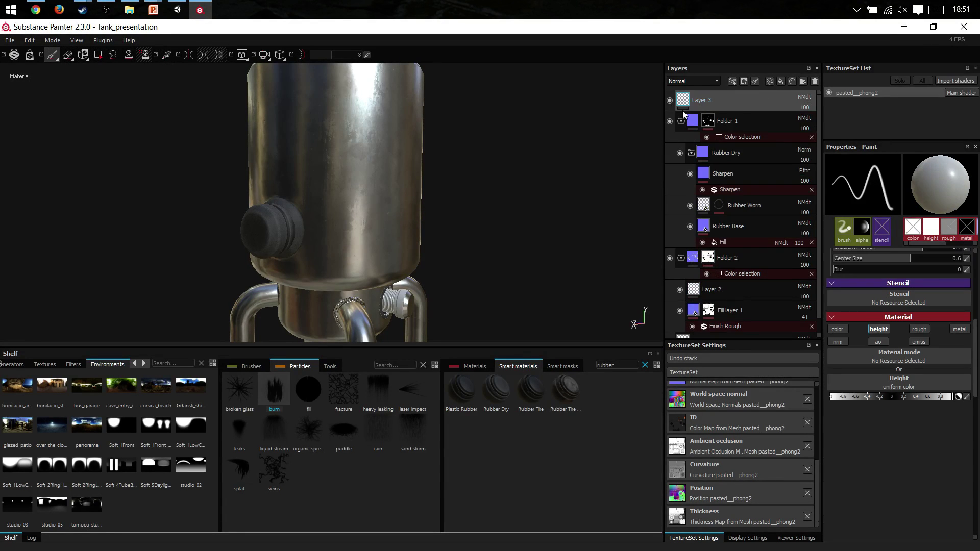
left_click(281, 394)
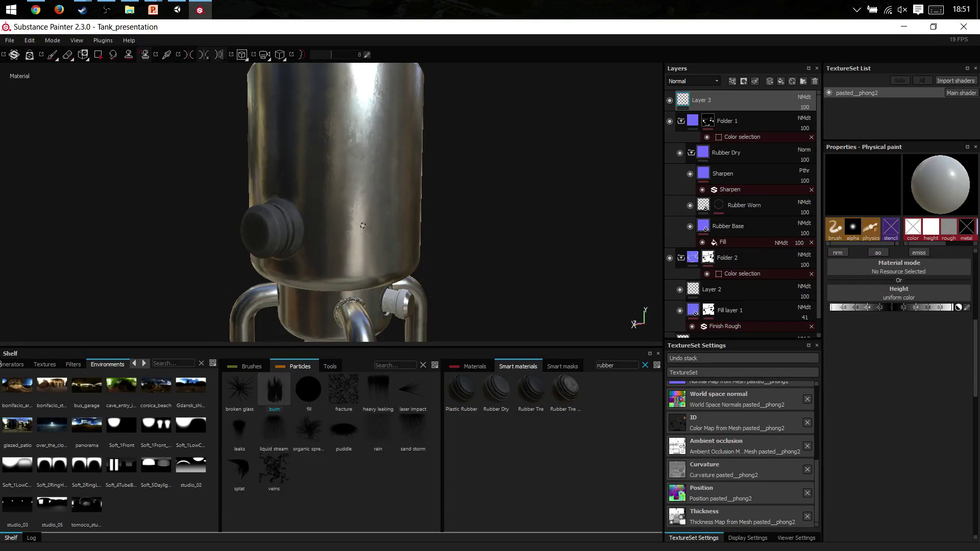
left_click_drag(460, 266, 442, 266, "alt")
middle_click_drag(443, 266, 411, 266, "alt")
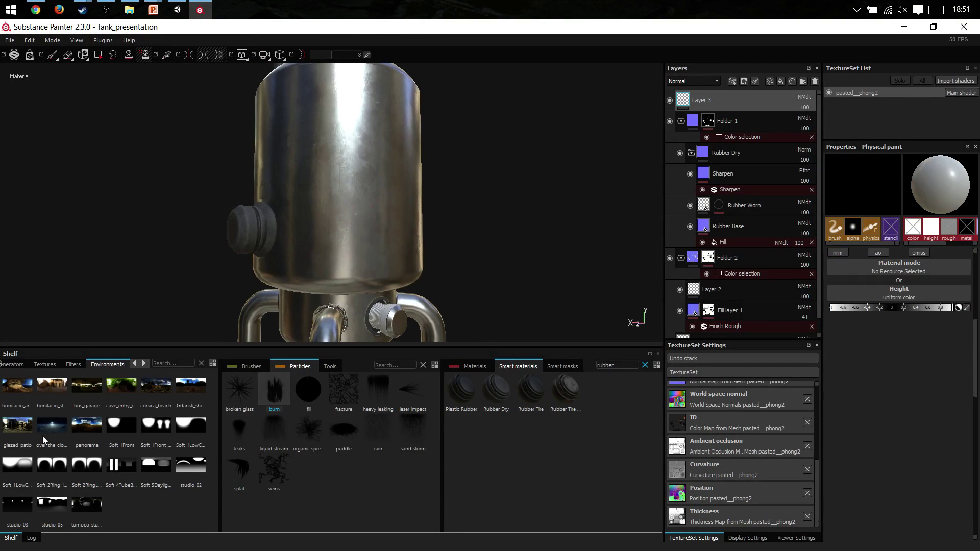
Clear the material search filter and load the Rust Fine material into the particle brush.
left_click(15, 363)
left_click(113, 364)
left_click(462, 366)
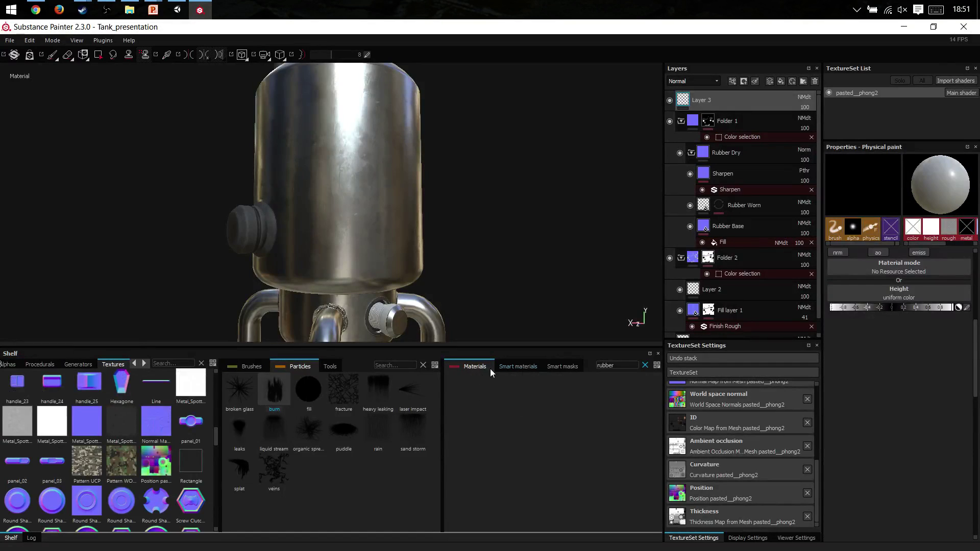
left_click(645, 365)
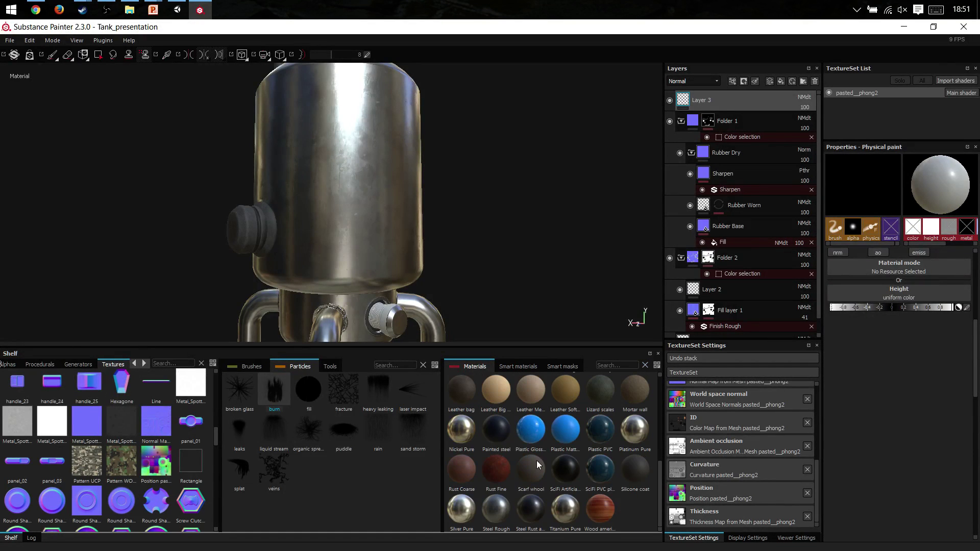
left_click(498, 468)
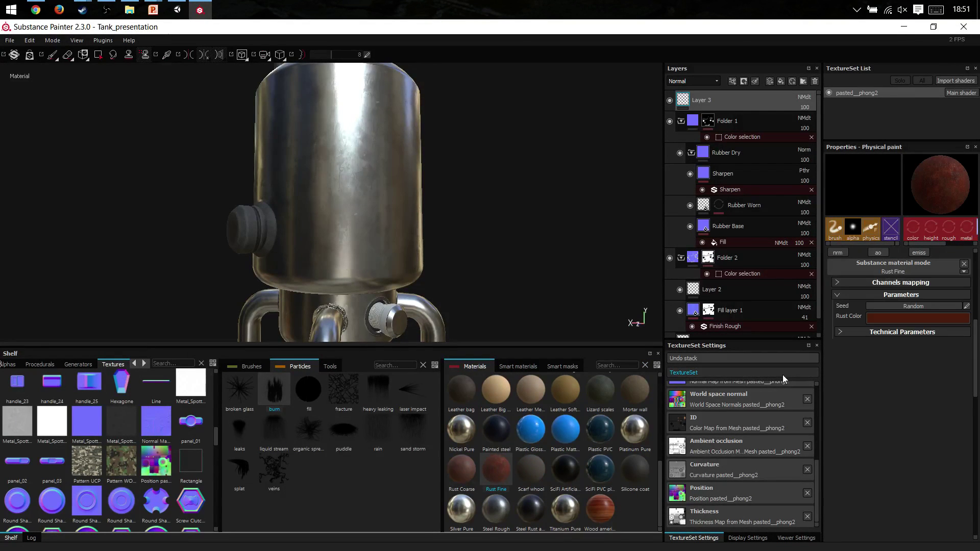
Paint several Rust Fine burn patches around the tank body with the burn particle brush.
left_click(275, 387)
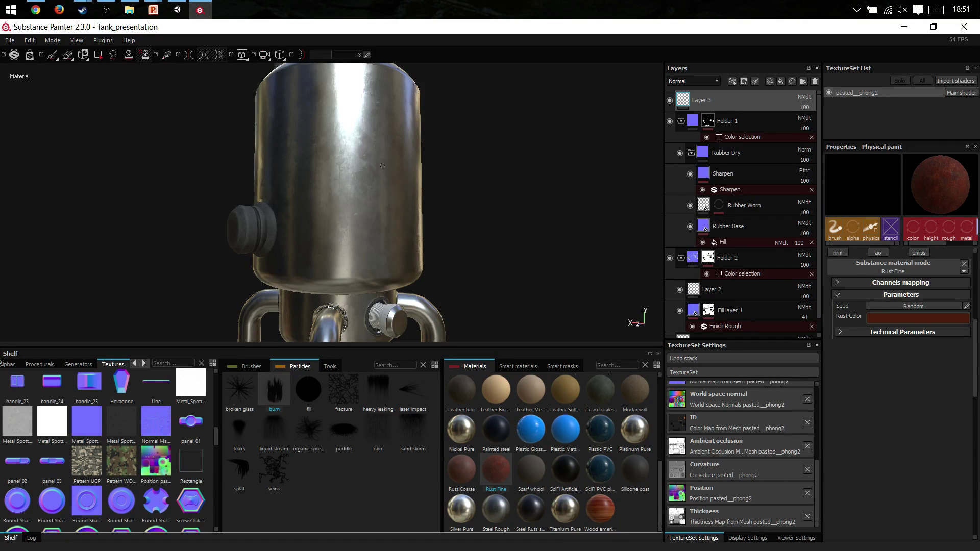
left_click(335, 217)
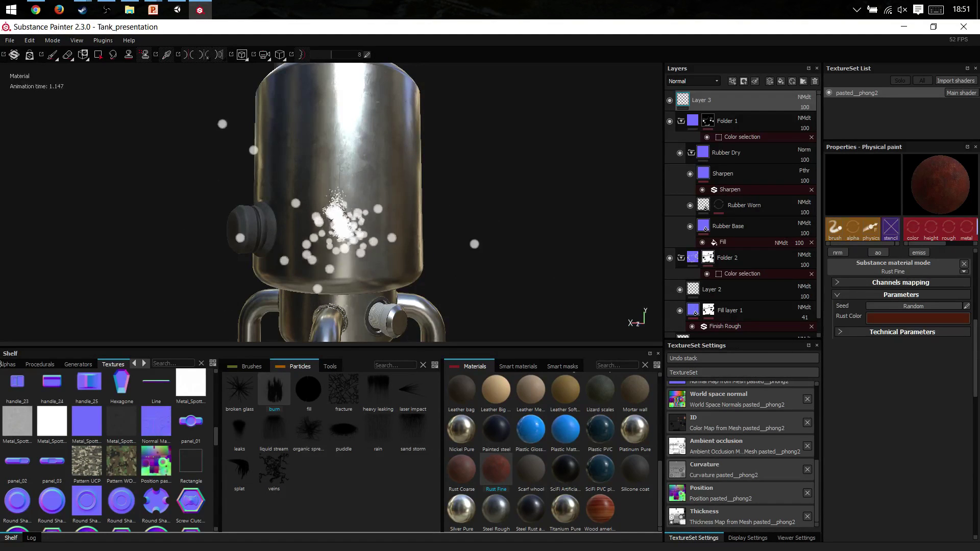
left_click_drag(434, 230, 435, 190, "alt")
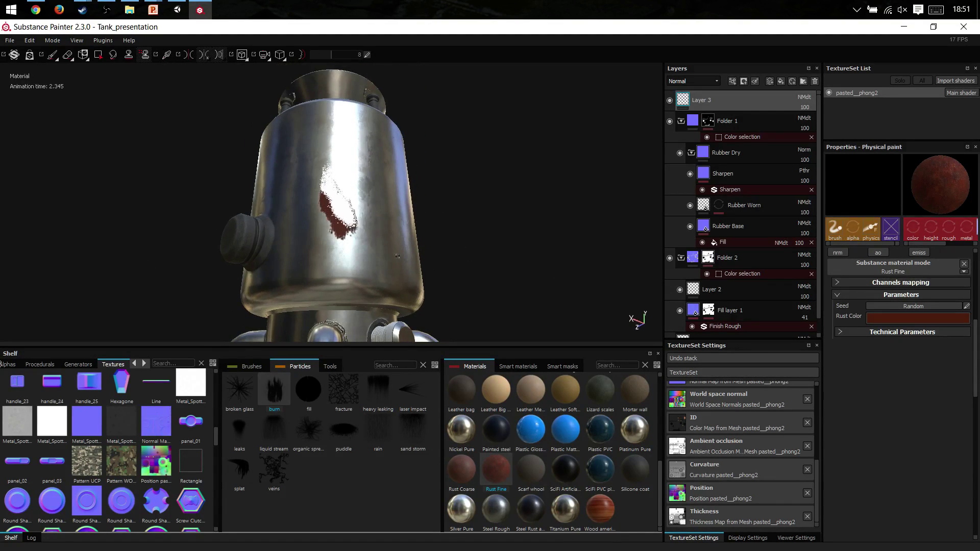
mouse_move(370, 235)
left_mouse_down("alt")
mouse_move(393, 287)
mouse_move(389, 216)
mouse_move(360, 239)
mouse_move(394, 250)
left_mouse_up("alt")
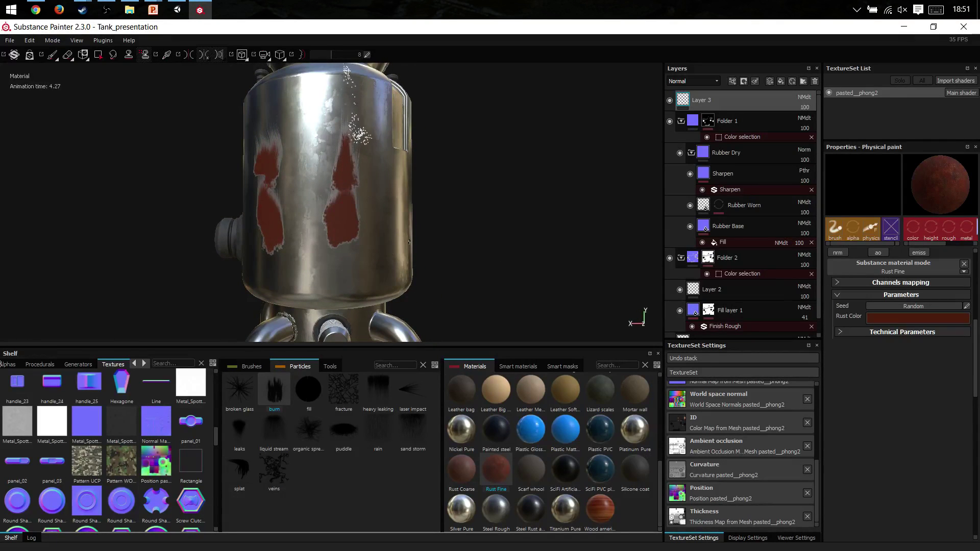
left_click_drag(380, 262, 353, 227, "alt")
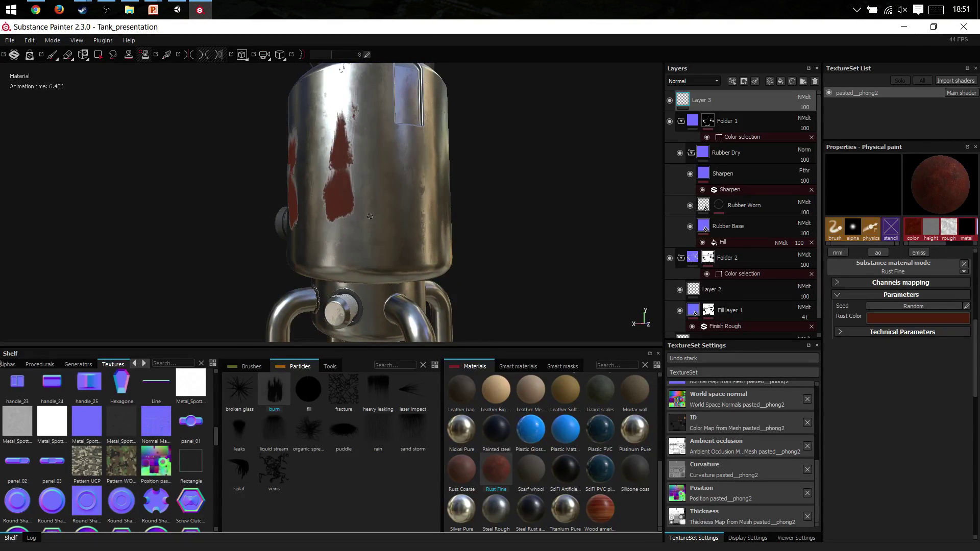
Paint Rust Fine drips over the rectangular plate on the tank body with the liquid stream particle brush.
middle_click_drag(368, 201, 338, 186, "alt")
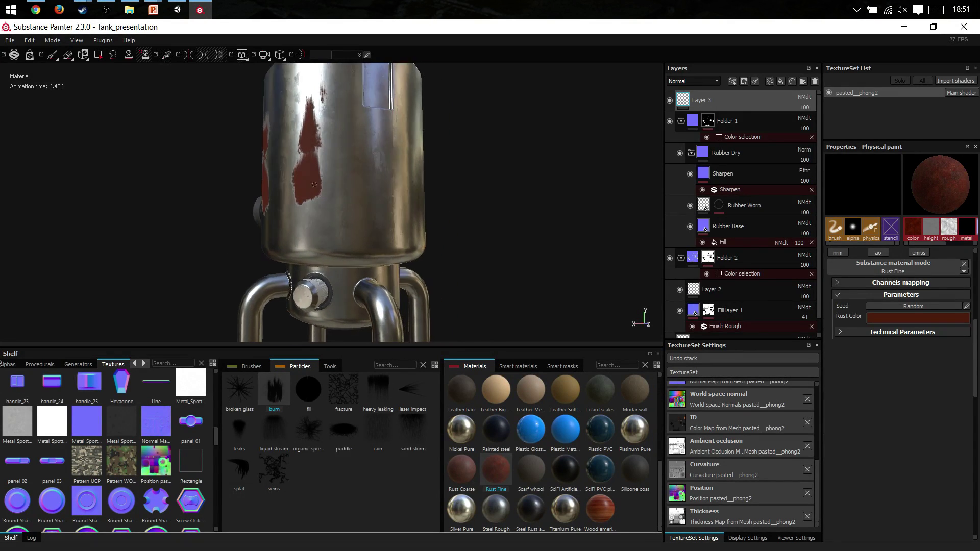
right_click_drag(337, 186, 351, 374, "alt")
left_click(274, 428)
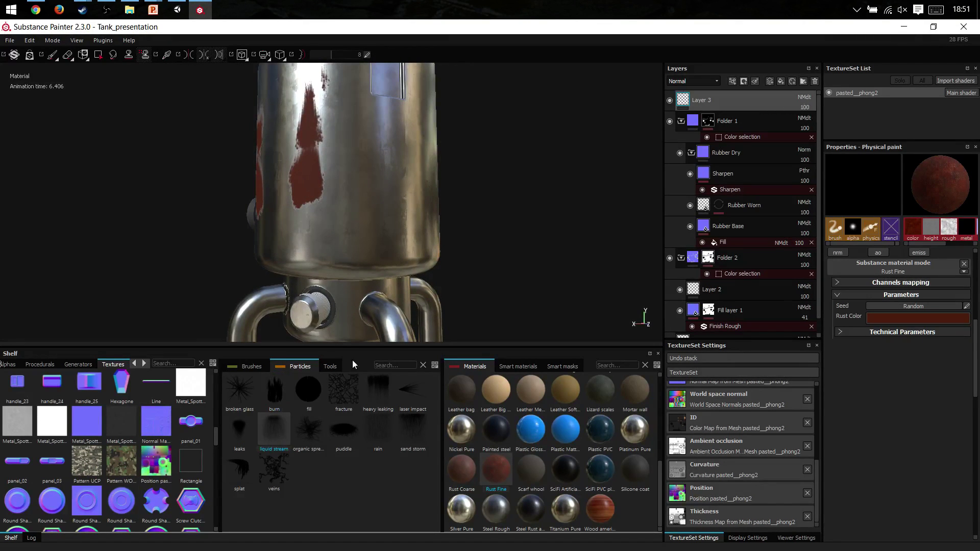
key("f")
mouse_move(361, 134)
left_mouse_down()
mouse_move(374, 135)
mouse_move(365, 151)
mouse_move(327, 135)
left_mouse_up()
middle_click_drag(326, 135, 275, 116, "alt")
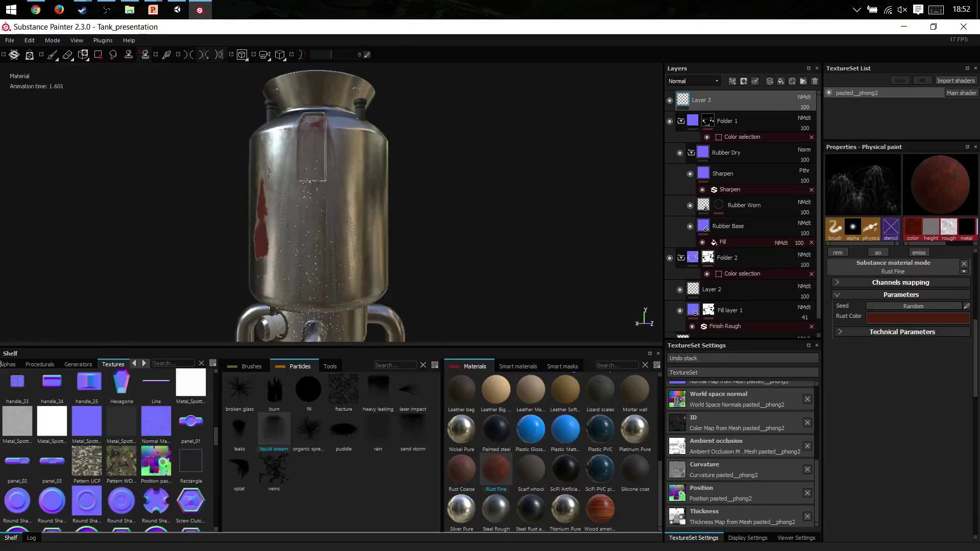
Try the veins particle brush with Rust Fine on the tank body and undo the stroke.
right_click_drag(274, 117, 271, 450, "alt")
left_click(274, 472)
scroll(419, 258, "up", 5)
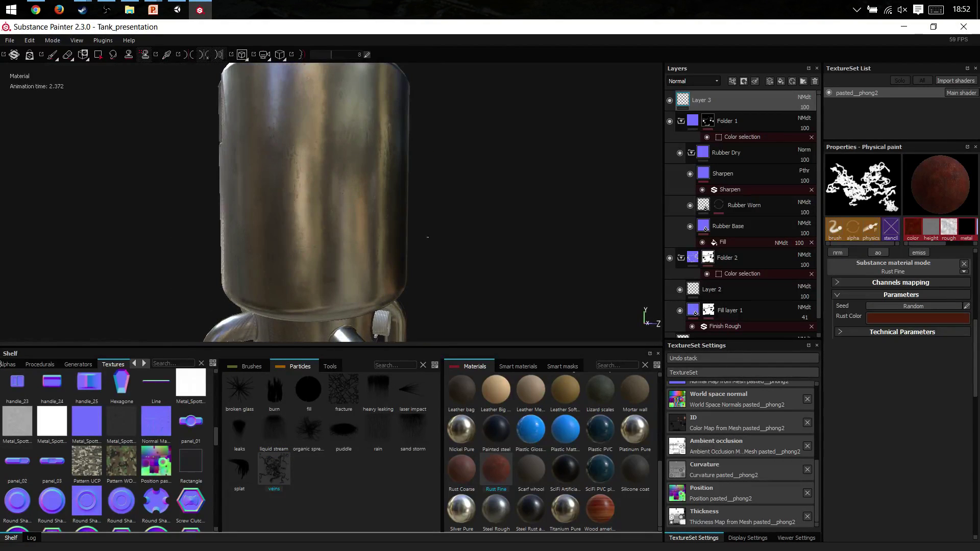
left_click(352, 236)
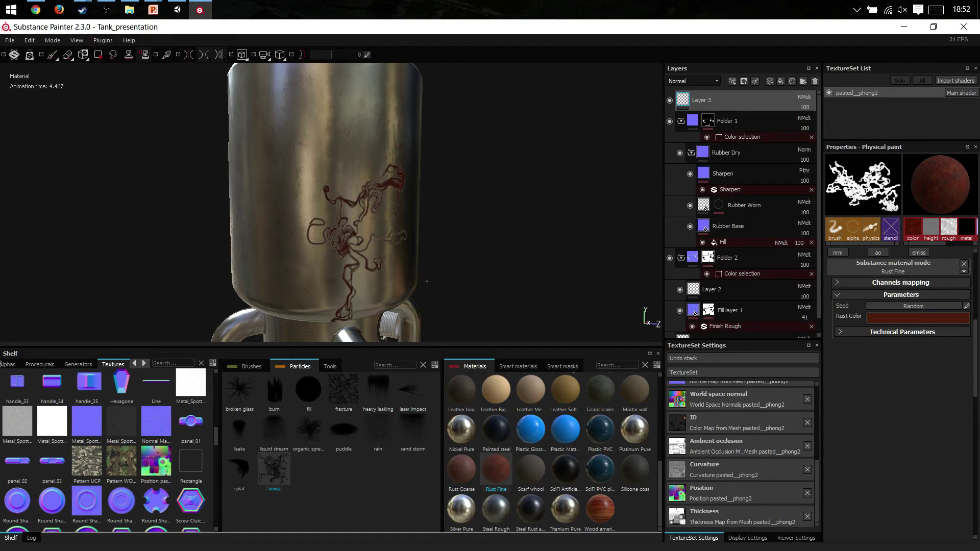
key("ctrl+z")
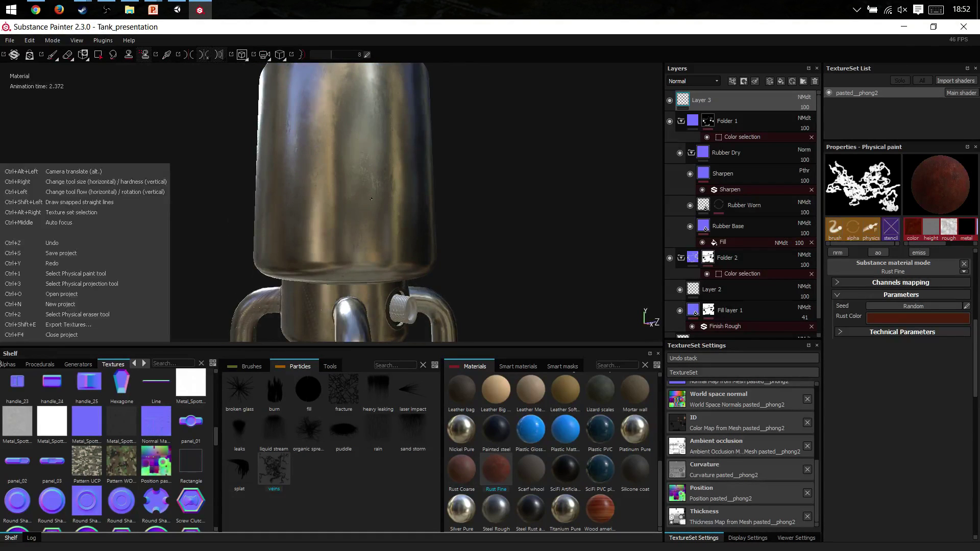
right_click_drag(306, 214, 275, 185, "alt")
mouse_move(275, 185)
left_mouse_down("alt")
mouse_move(399, 177)
mouse_move(476, 263)
left_mouse_up("alt")
Add a fill layer above Layer 3 with only the height channel active and set its height to a negative value.
left_click(570, 367)
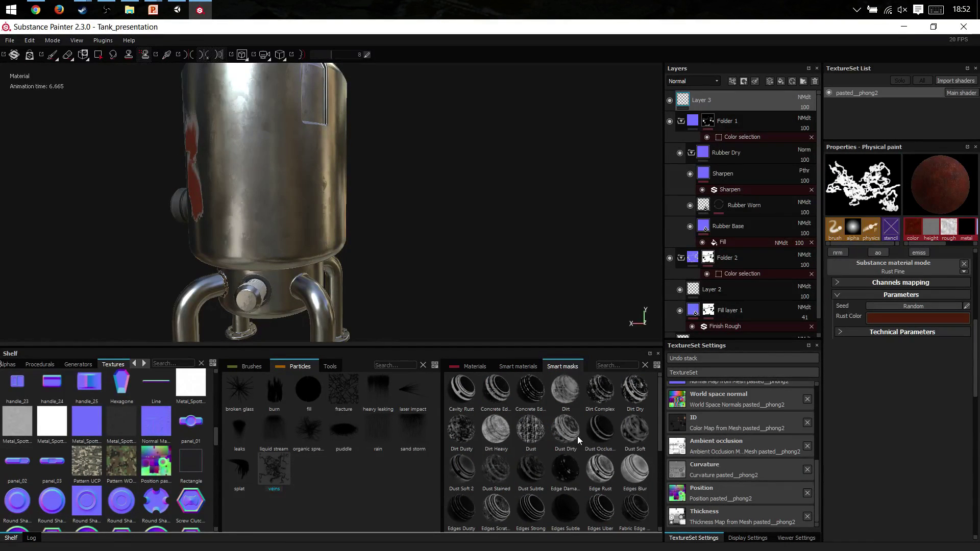
mouse_move(570, 480)
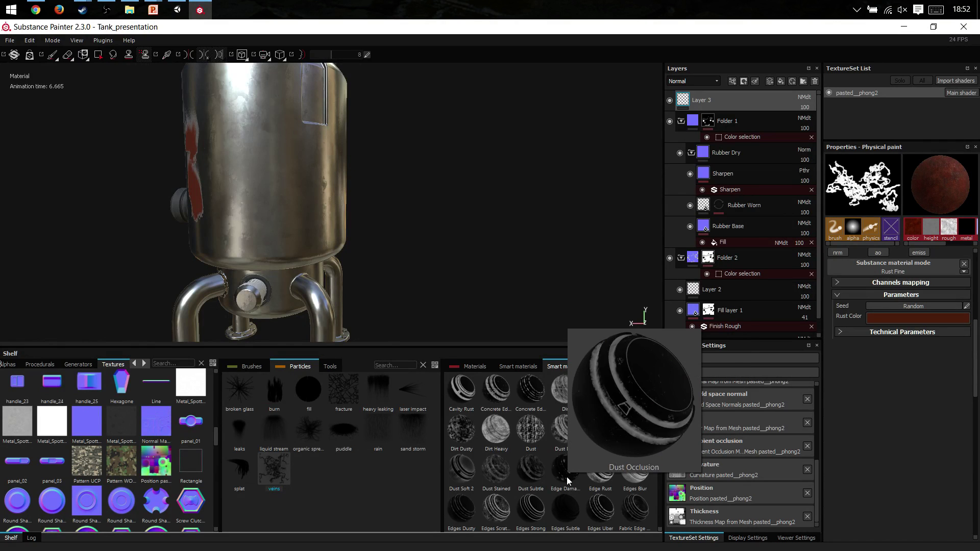
mouse_move(614, 485)
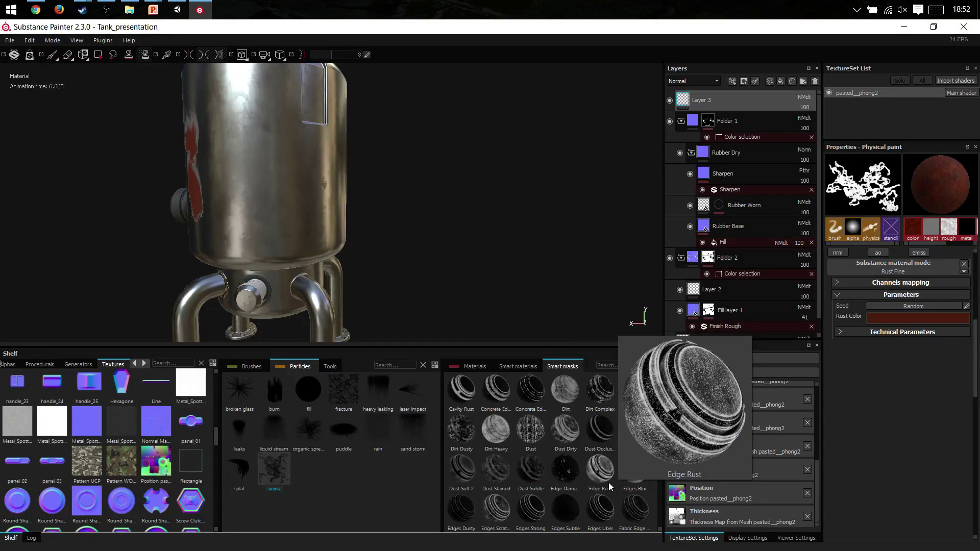
left_click(781, 81)
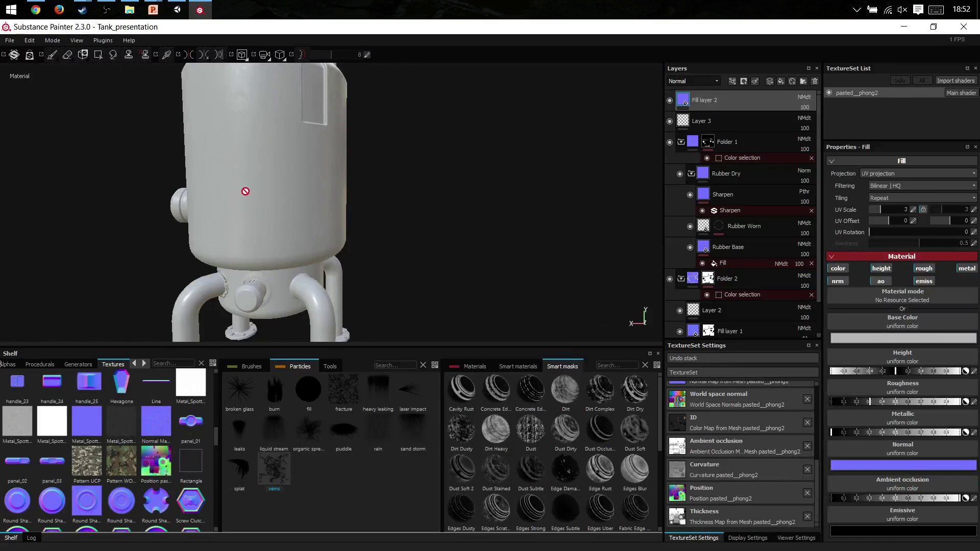
left_click(837, 268)
left_click(837, 281)
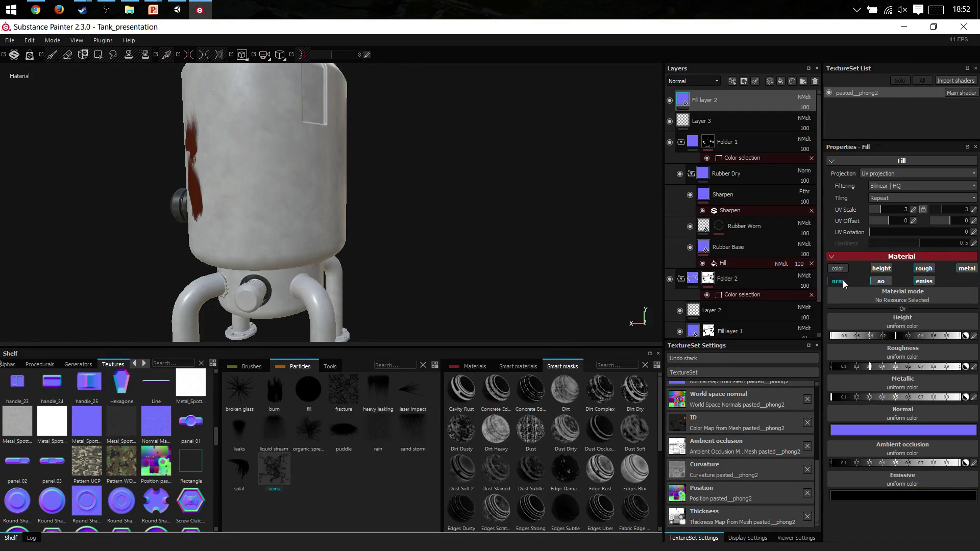
left_click(880, 281)
left_click(924, 281)
left_click(924, 268)
left_click(965, 270)
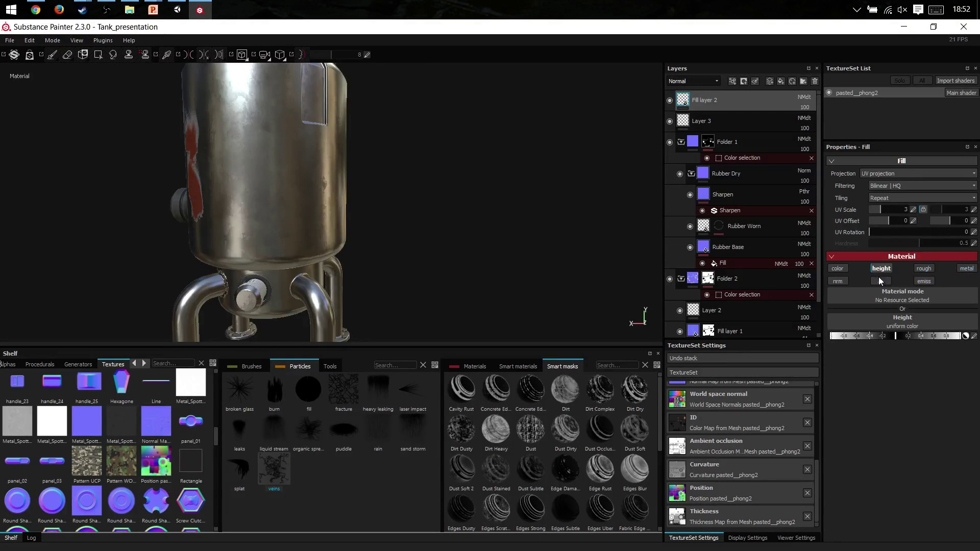
left_click(880, 281)
left_click(881, 281)
left_click_drag(836, 336, 859, 336)
Add a black mask to Fill layer 2 and apply the Edge Damage smart mask to it.
right_click(734, 97)
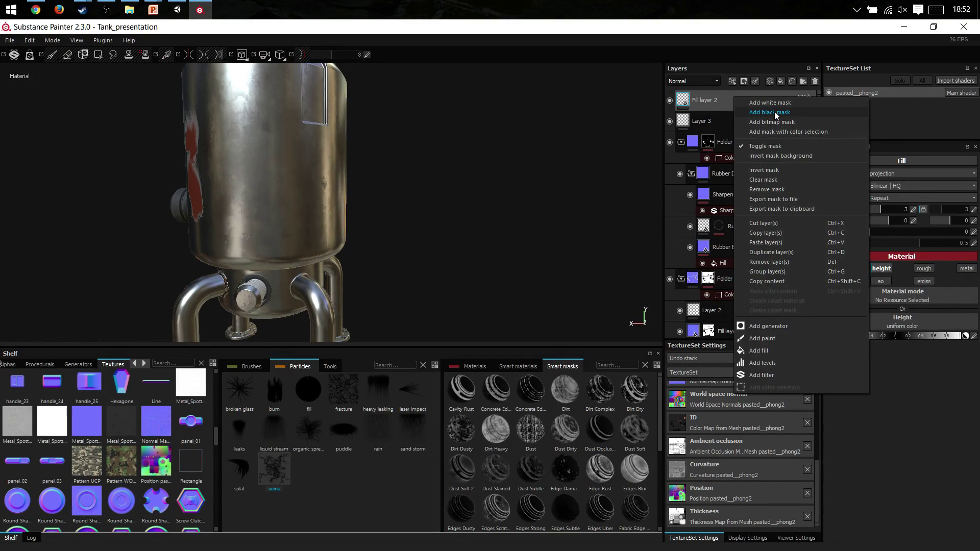
left_click(773, 111)
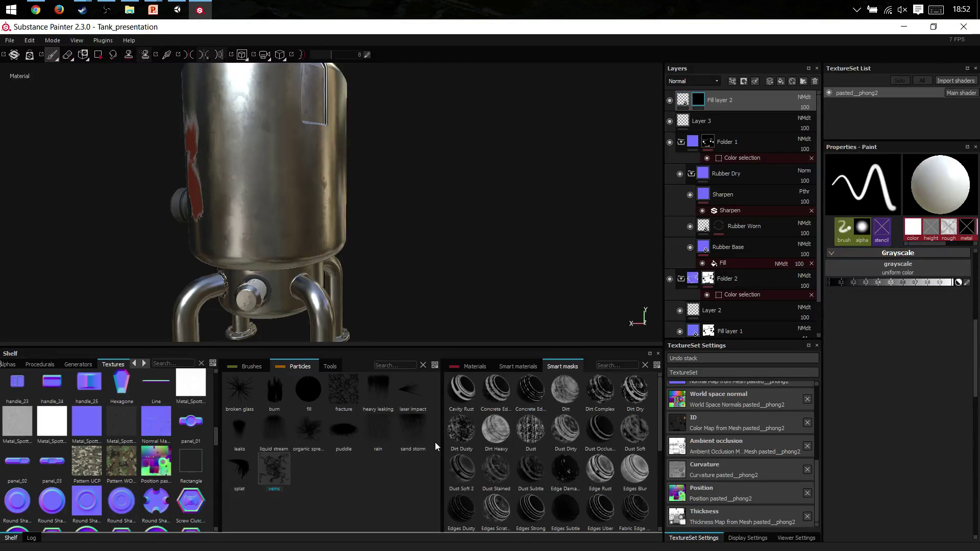
left_click_drag(565, 471, 699, 105)
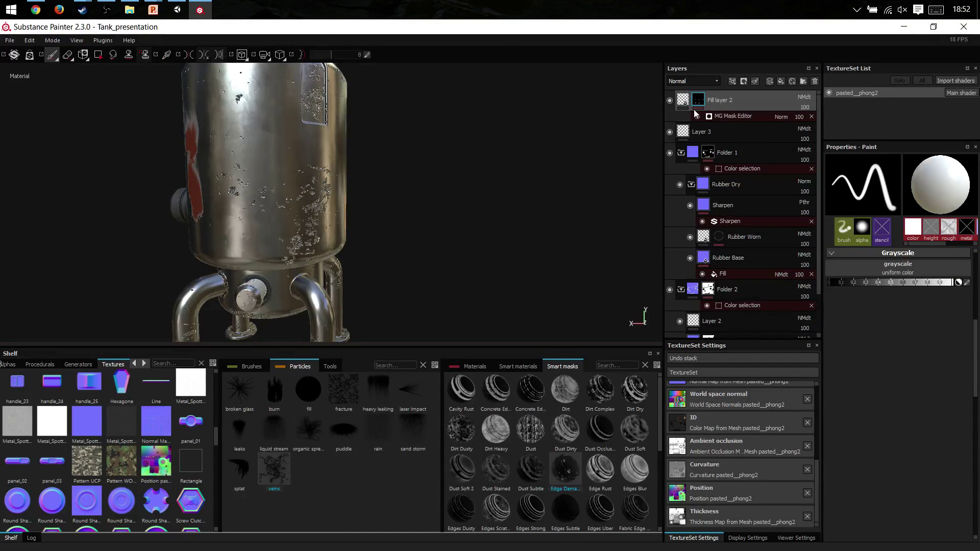
right_click_drag(270, 231, 461, 229, "alt")
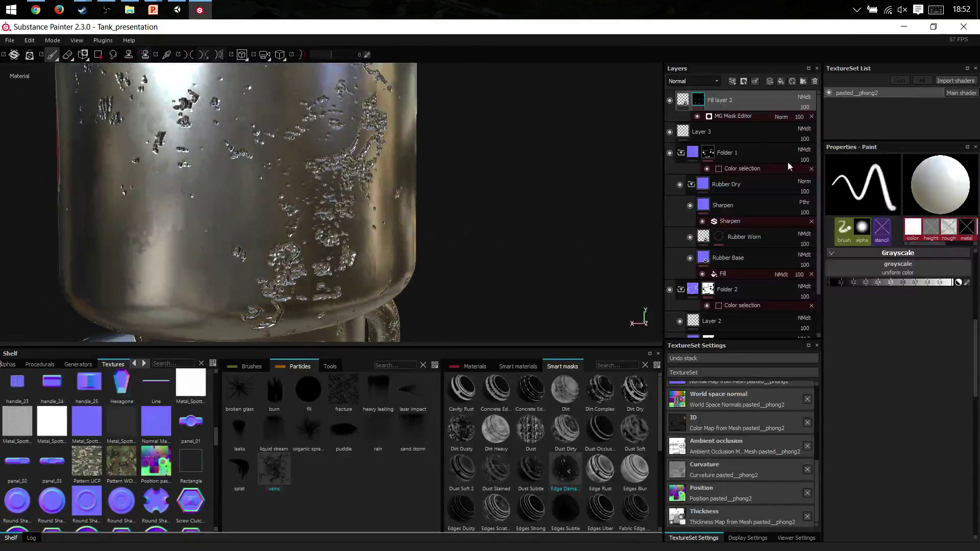
Set Global Blur to 1.1 in Fill layer 2's MG Mask Editor and check the dents around the tank.
left_click(735, 117)
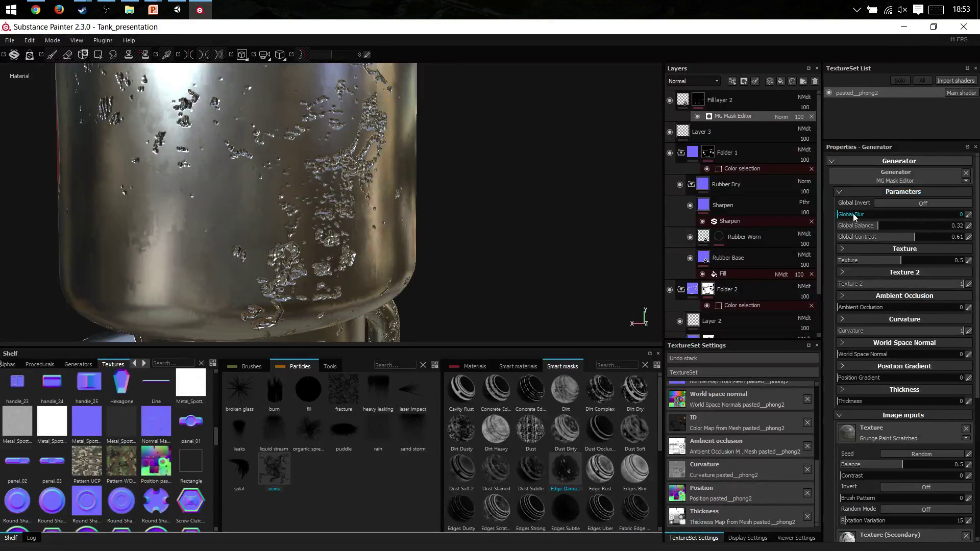
mouse_move(853, 216)
left_mouse_down()
mouse_move(890, 220)
mouse_move(844, 221)
left_mouse_up()
left_click_drag(462, 169, 275, 185, "alt")
scroll(229, 200, "down", 3)
scroll(362, 206, "up", 4)
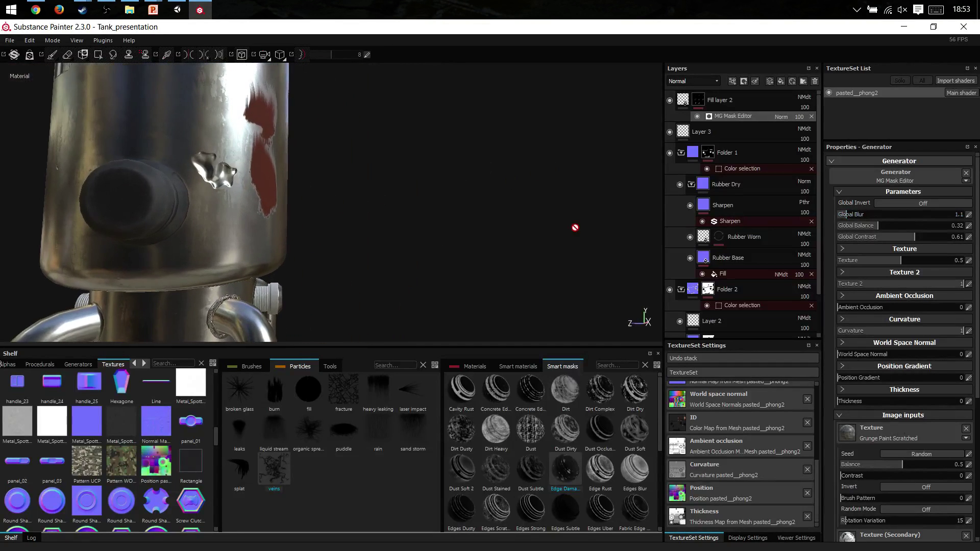
Set the Texture amount of the MG Mask Editor to 0.23 and inspect the dents beside the rubber cap.
left_click_drag(874, 259, 867, 259)
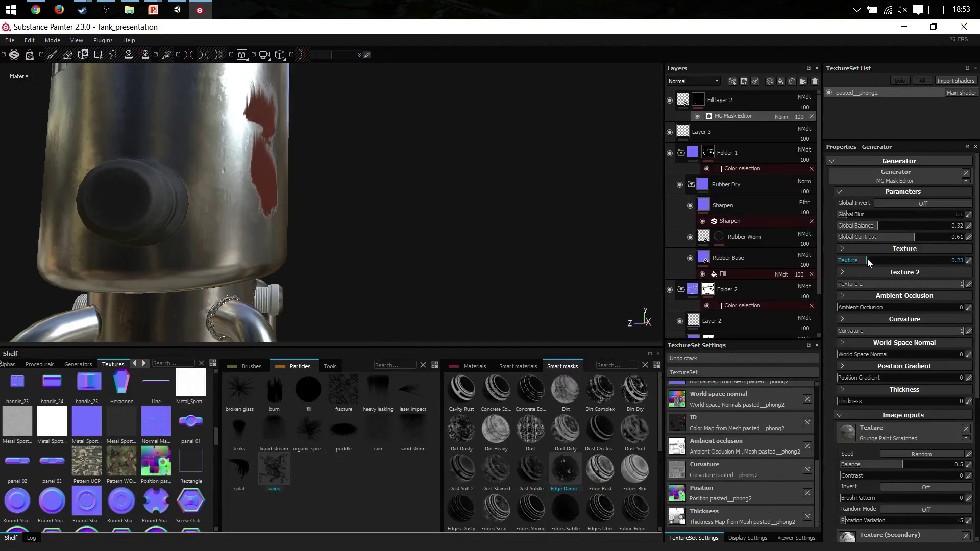
scroll(850, 332, "down", 5)
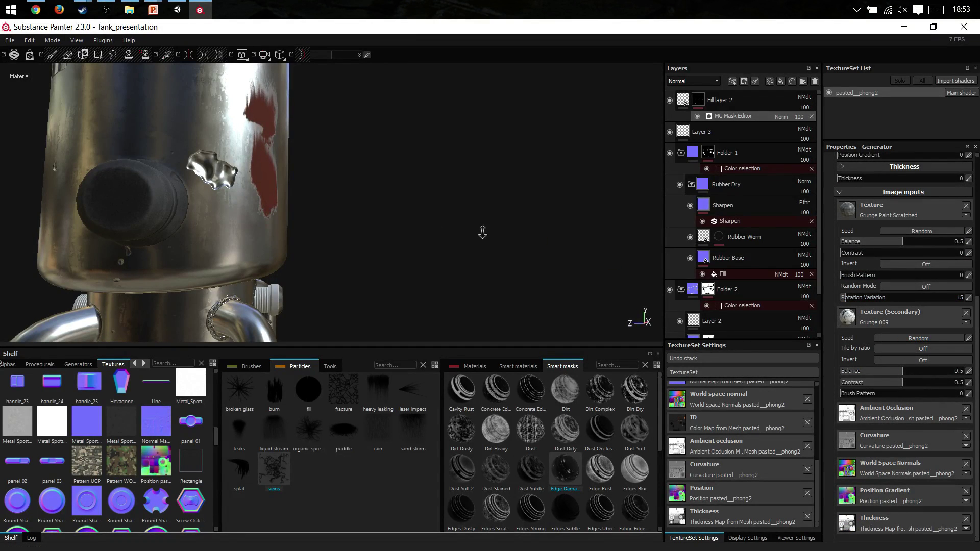
left_click_drag(481, 229, 457, 242, "alt")
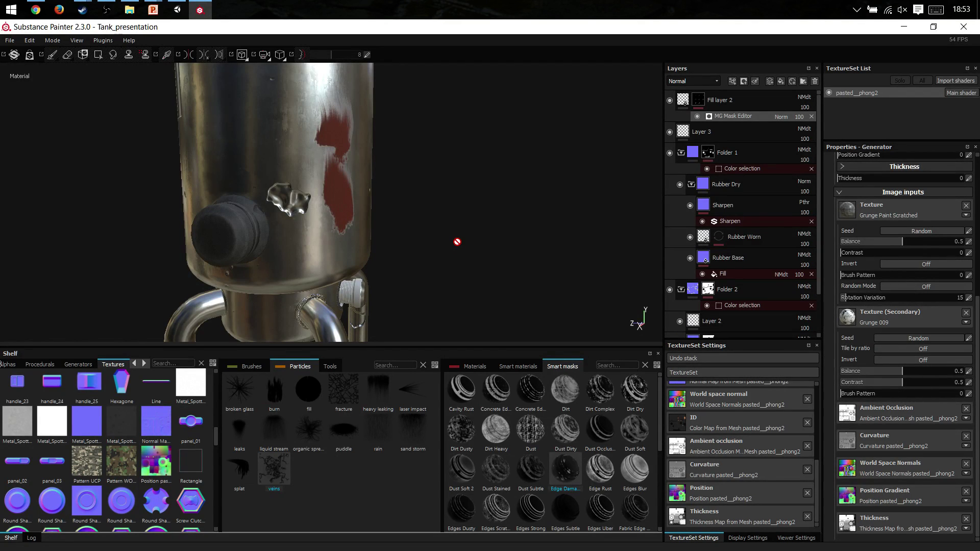
left_click_drag(429, 202, 329, 175, "alt")
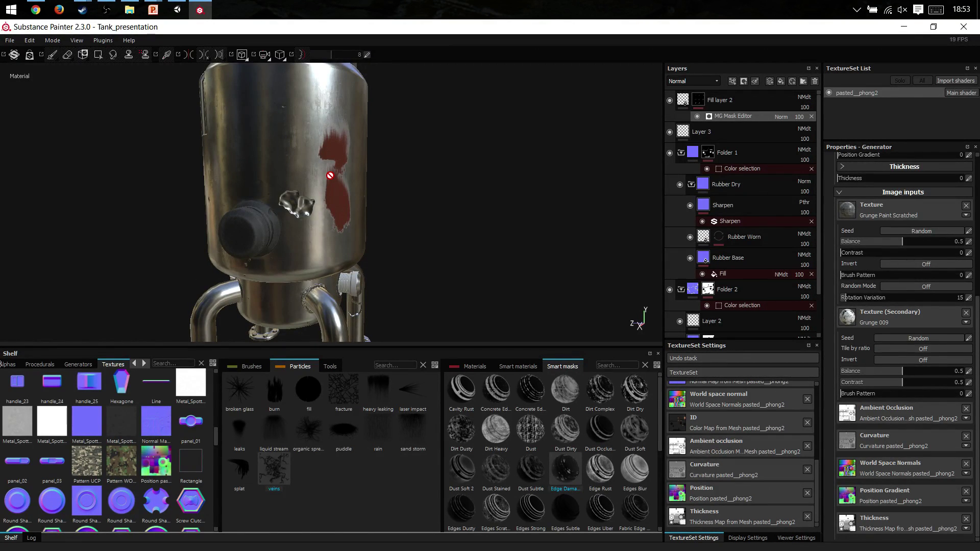
Look through the material library and examine the tank's metal body around the rubber cap.
left_click(476, 368)
scroll(543, 420, "up", 5)
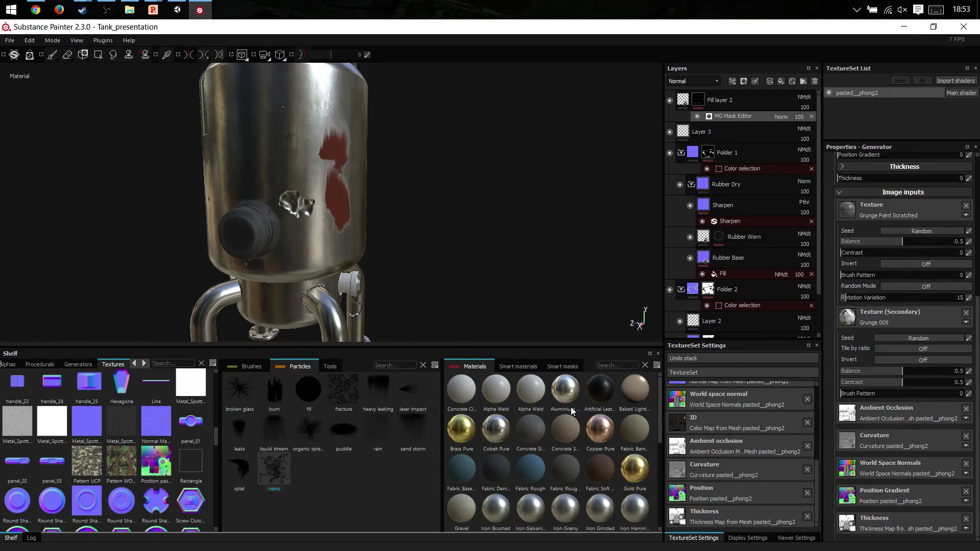
scroll(515, 407, "down", 5)
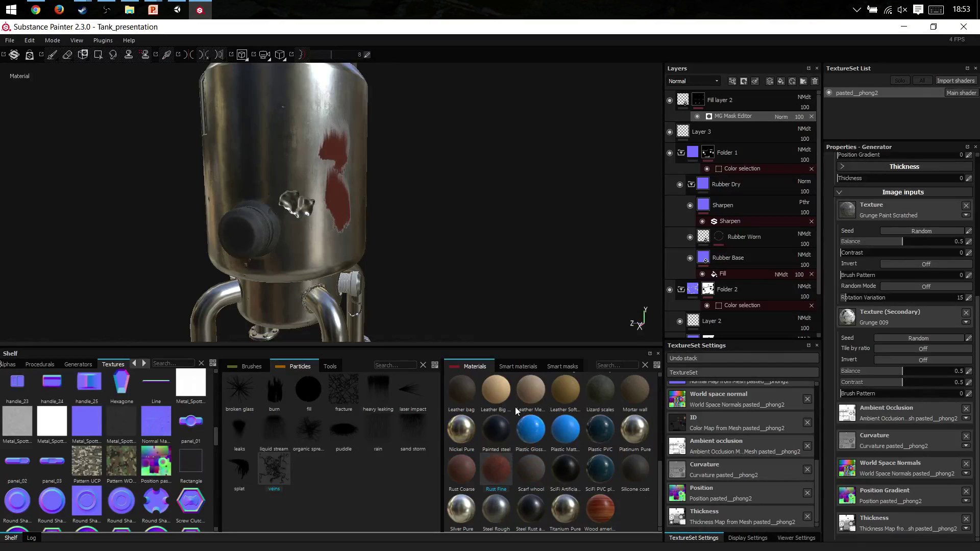
mouse_move(515, 406)
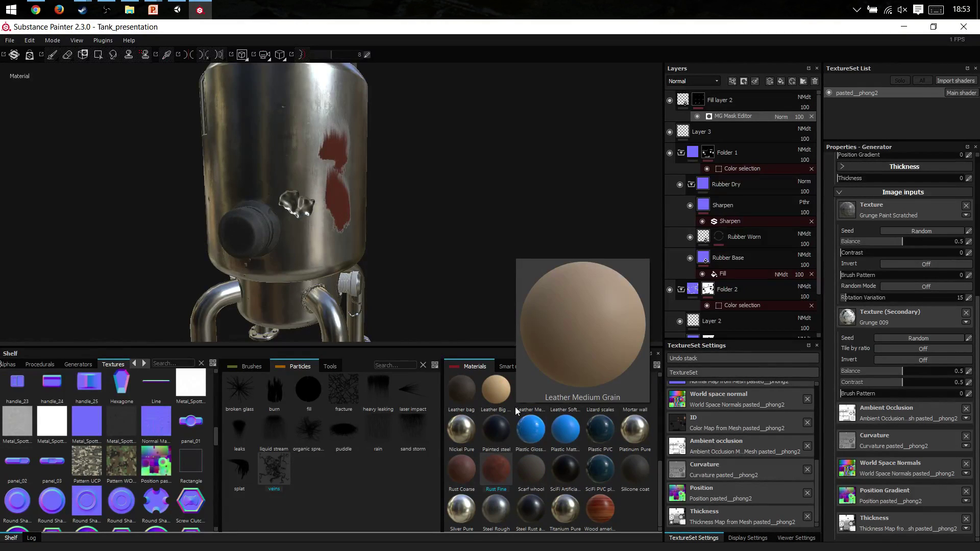
left_click_drag(383, 280, 313, 236, "alt")
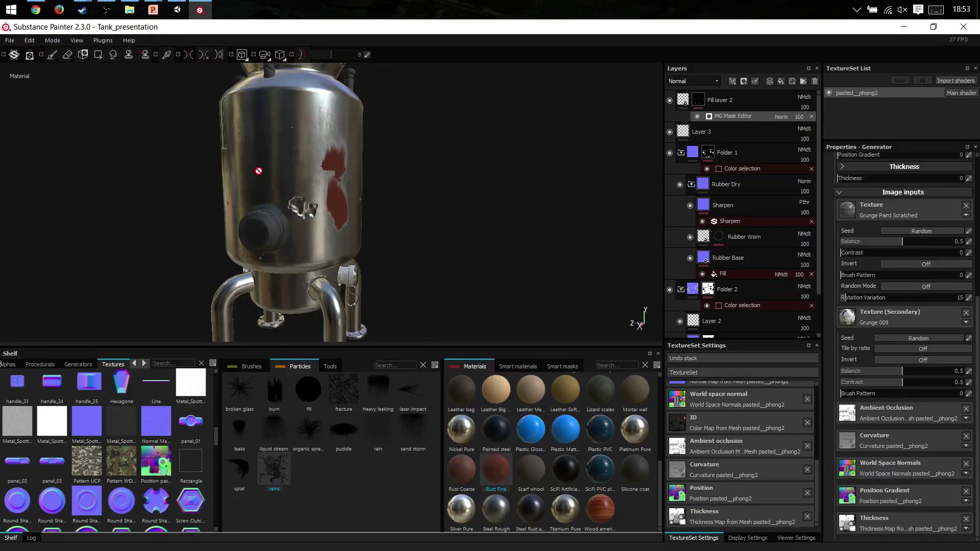
middle_click_drag(309, 164, 372, 168, "alt")
right_click_drag(372, 168, 453, 207, "alt")
left_click_drag(271, 154, 302, 153, "alt")
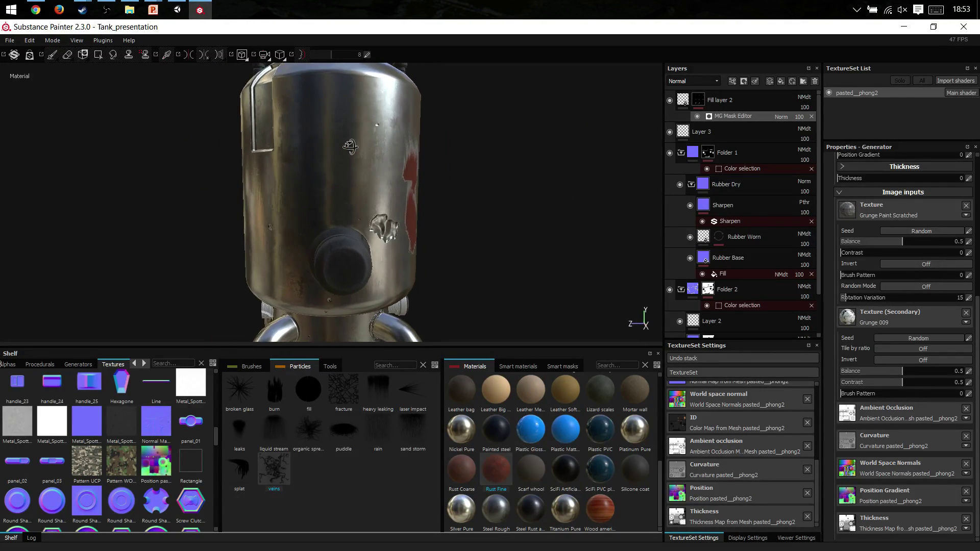
middle_click_drag(302, 153, 298, 167, "alt")
right_click_drag(299, 167, 331, 181, "alt")
Add a new paint layer above Fill layer 2 and clear the brush's assigned substance material.
right_click(774, 97)
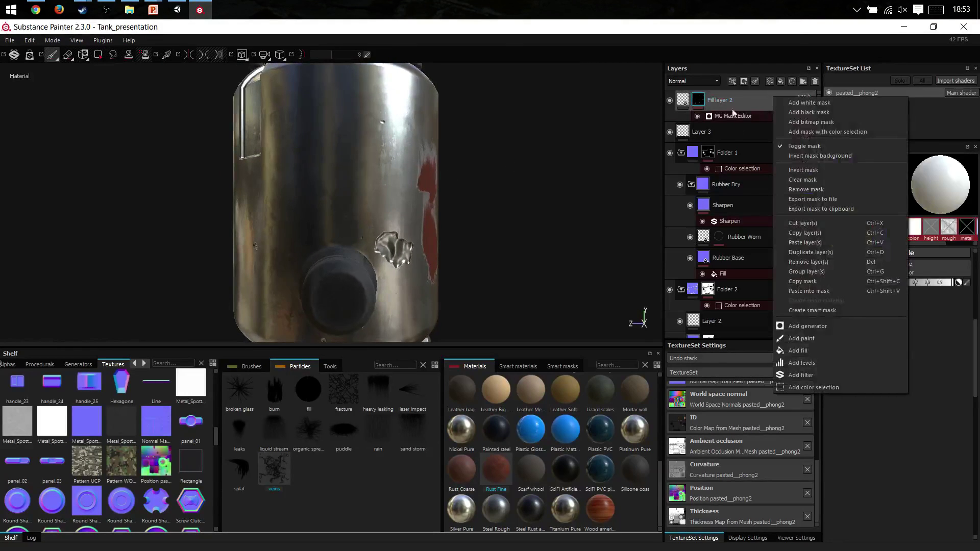
left_click(792, 89)
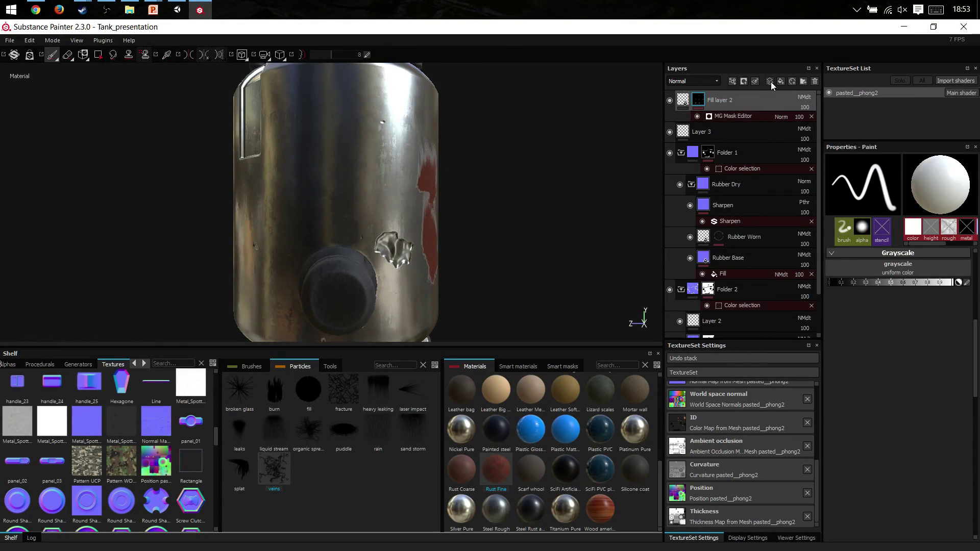
left_click(771, 83)
scroll(557, 424, "up", 5)
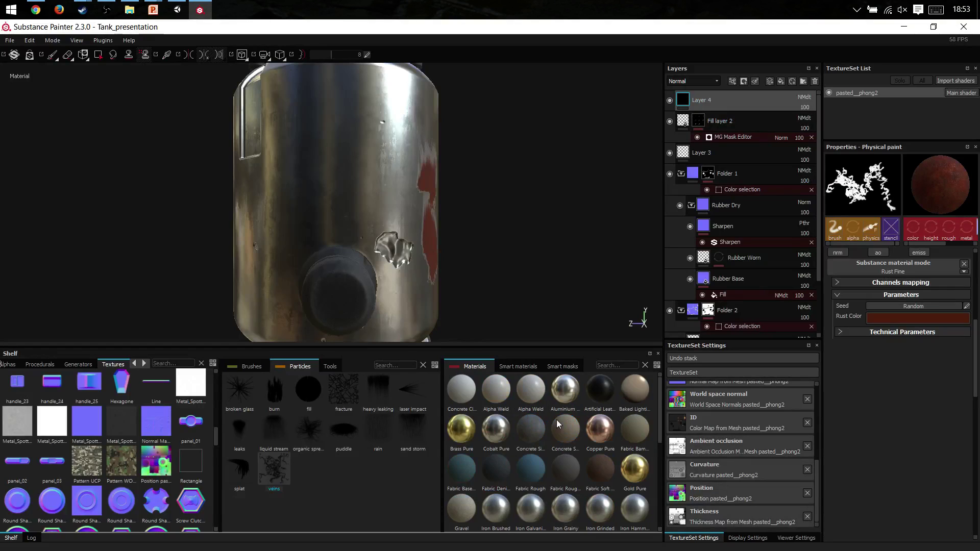
left_click(558, 424)
left_click(964, 264)
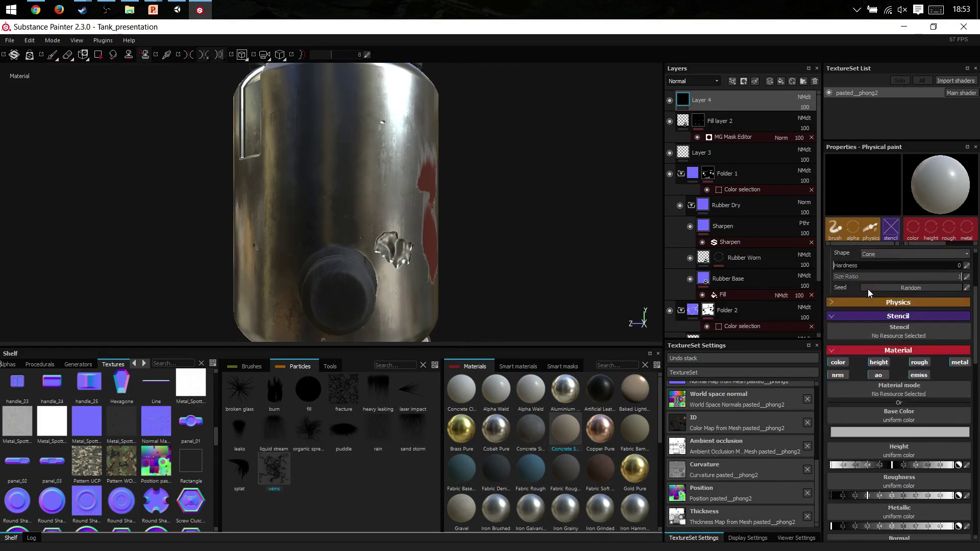
Disable the brush's color, height, rough, metal, ao and emiss channels, leaving only nrm active.
left_click(837, 392)
left_click(878, 393)
left_click(918, 393)
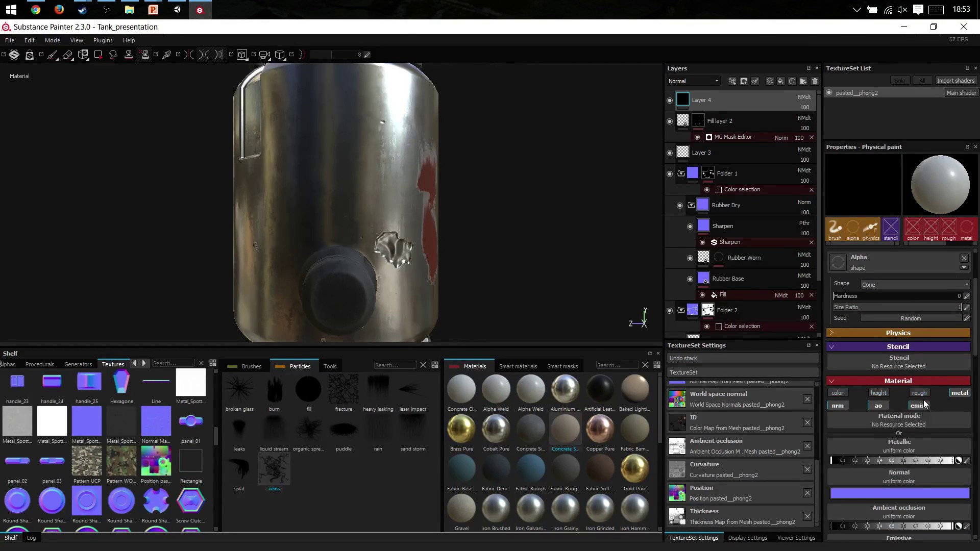
left_click(919, 405)
left_click(960, 392)
left_click(879, 406)
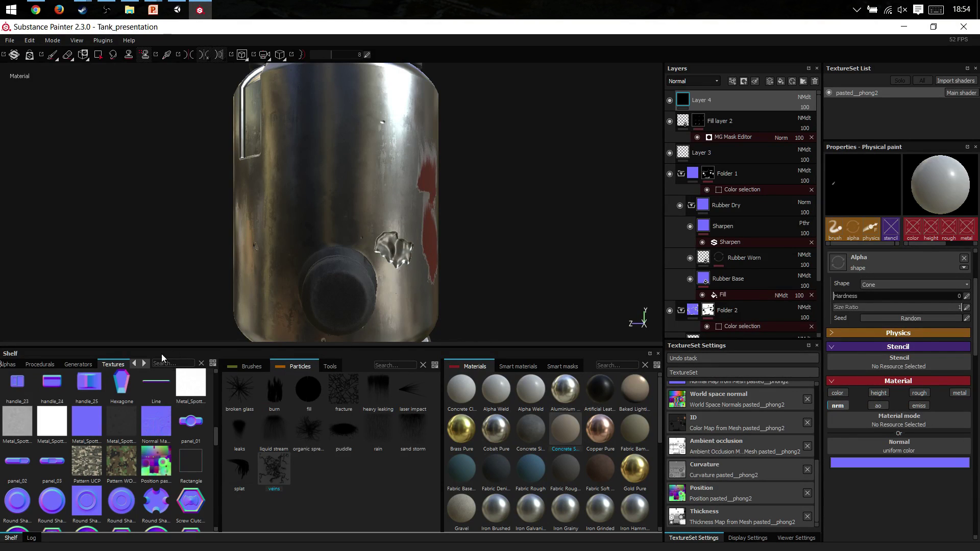
Switch to the Projection tool, assign the handle_25 texture to its Normal channel and scale down the projected pattern.
left_click(86, 386)
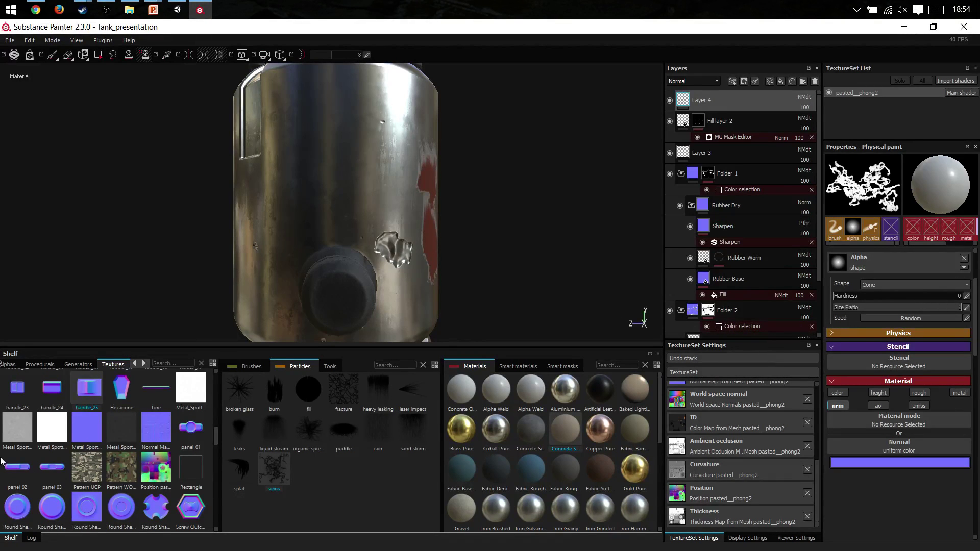
left_click(83, 55)
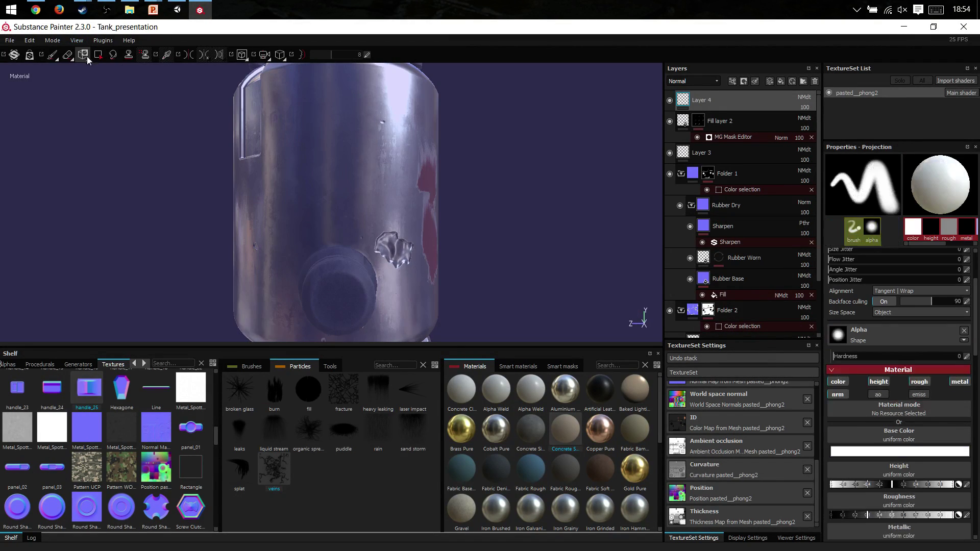
middle_click_drag(328, 235, 320, 206, "alt")
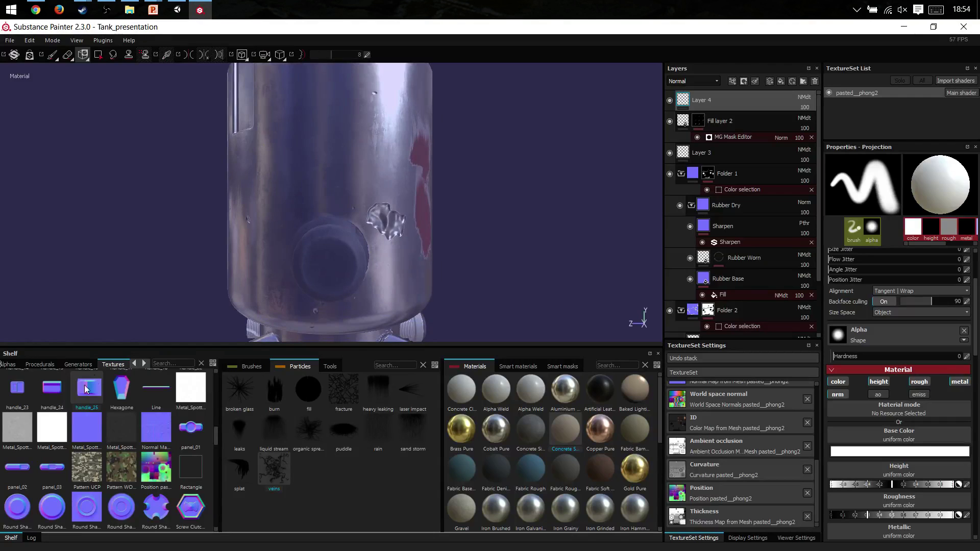
left_click_drag(85, 390, 392, 402)
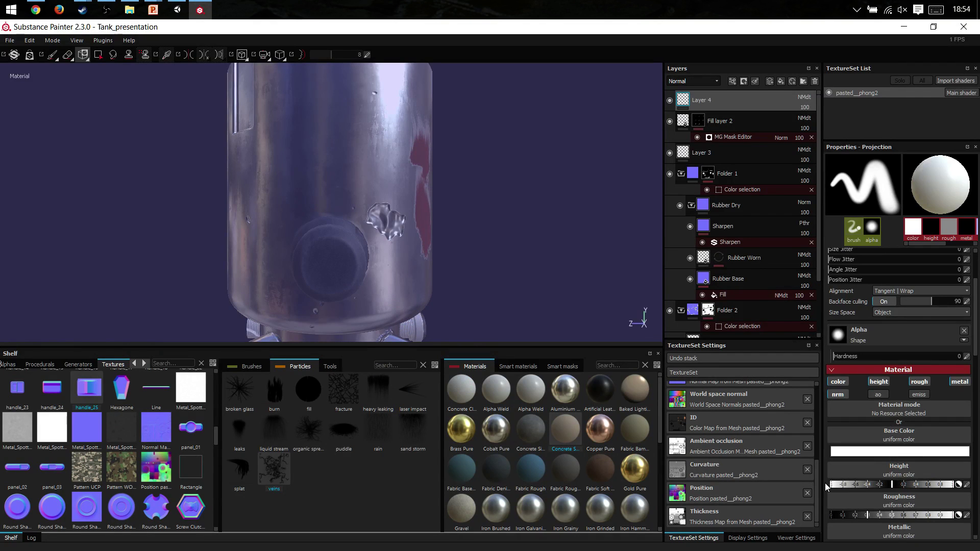
scroll(826, 486, "down", 3)
left_click_drag(87, 389, 878, 452)
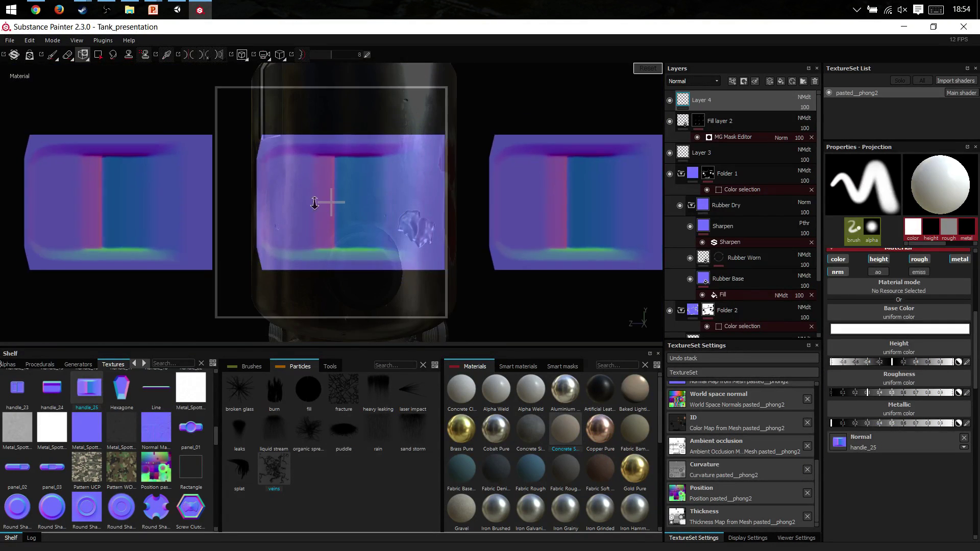
right_click_drag(315, 203, 58, 158)
middle_click_drag(393, 228, 380, 249, "alt")
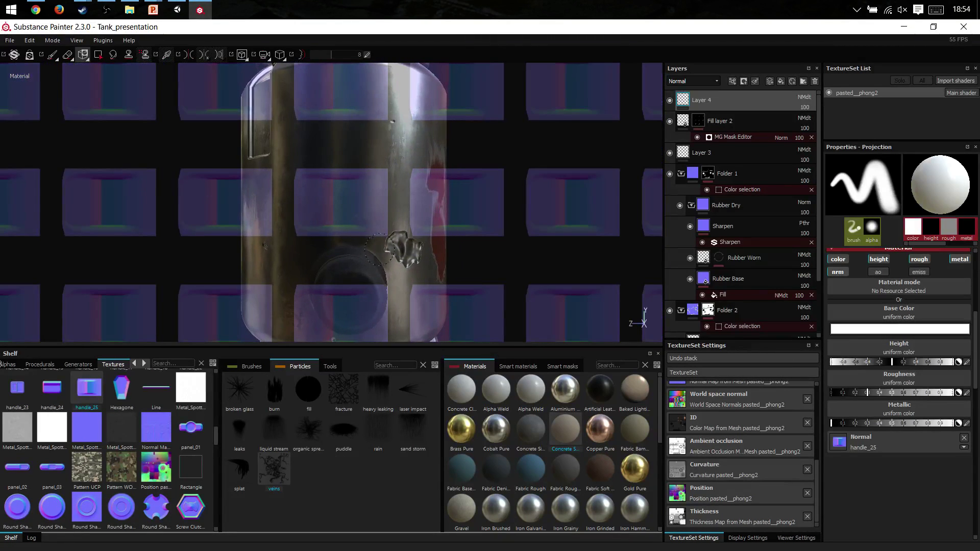
Restrict the projection material to the nrm channel by disabling color, height, rough and metal.
scroll(898, 306, "up", 3)
left_click(837, 350)
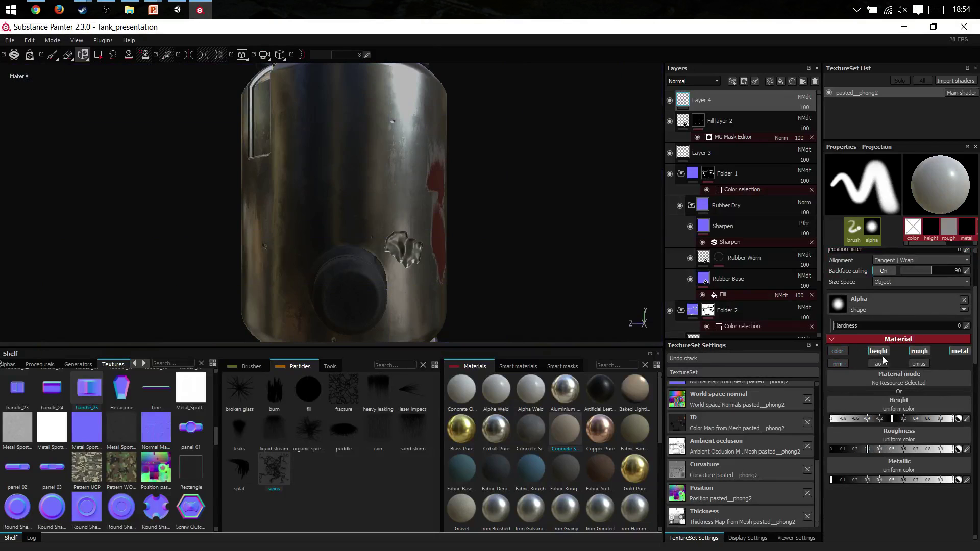
left_click(838, 364)
left_click(878, 350)
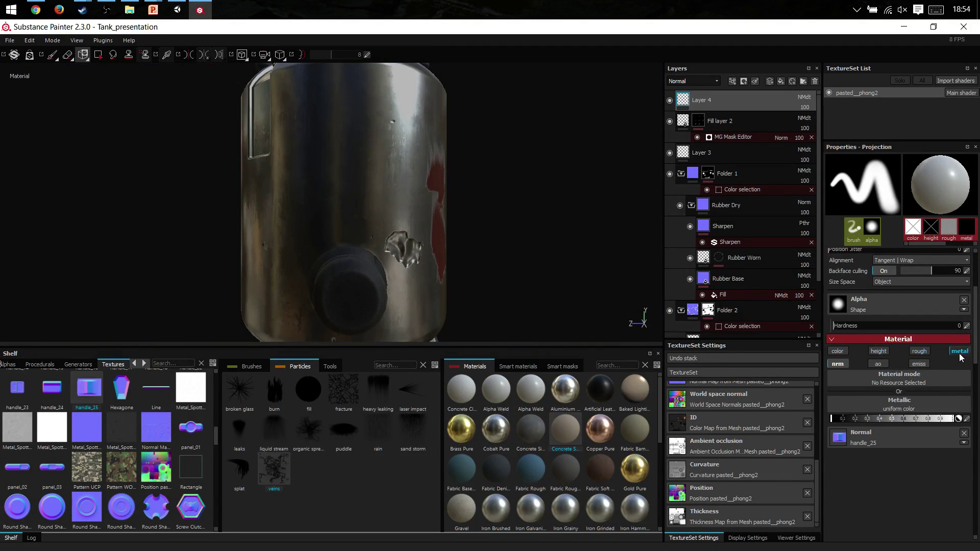
Project one handle_25 normal detail onto the tank body above the rubber cap and return to the Paint tool to inspect it.
right_click_drag(376, 218, 345, 218)
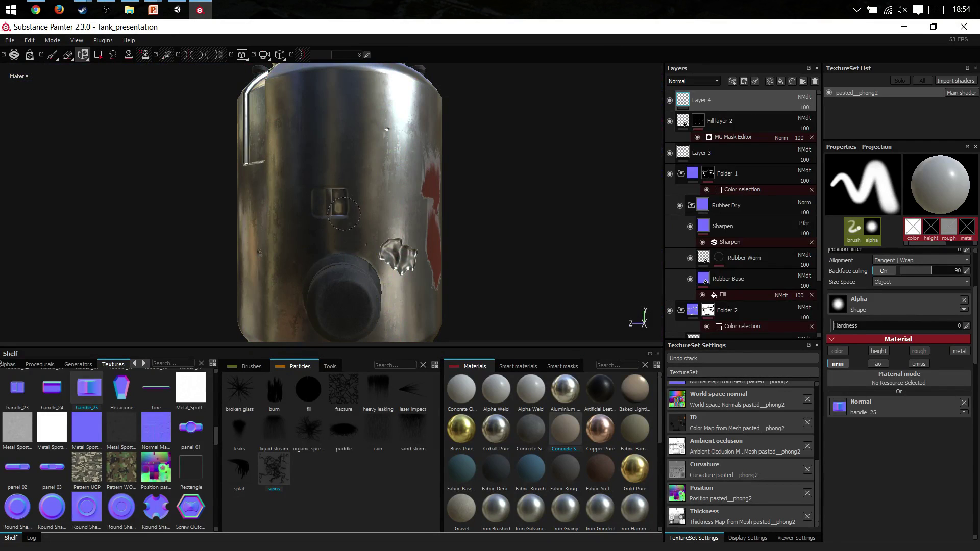
scroll(357, 192, "up", 3)
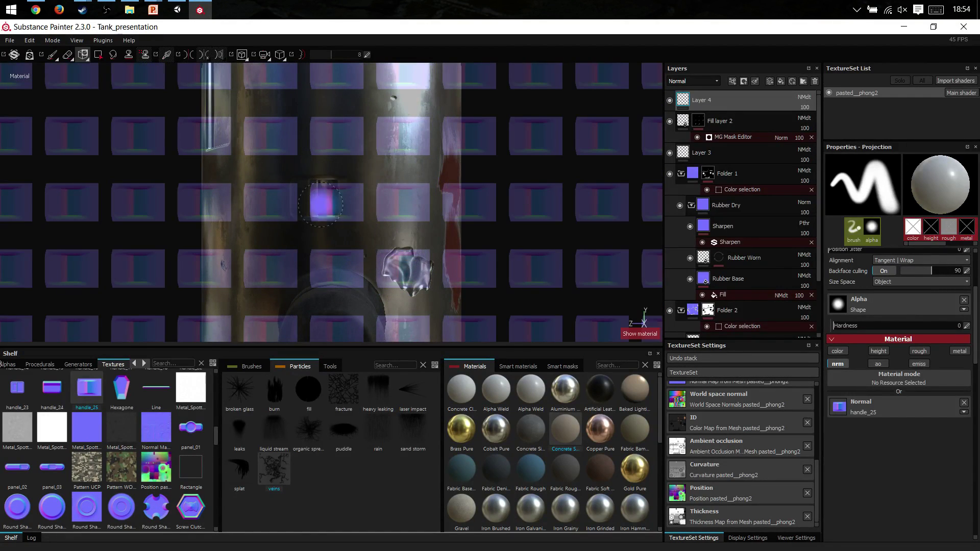
key("1")
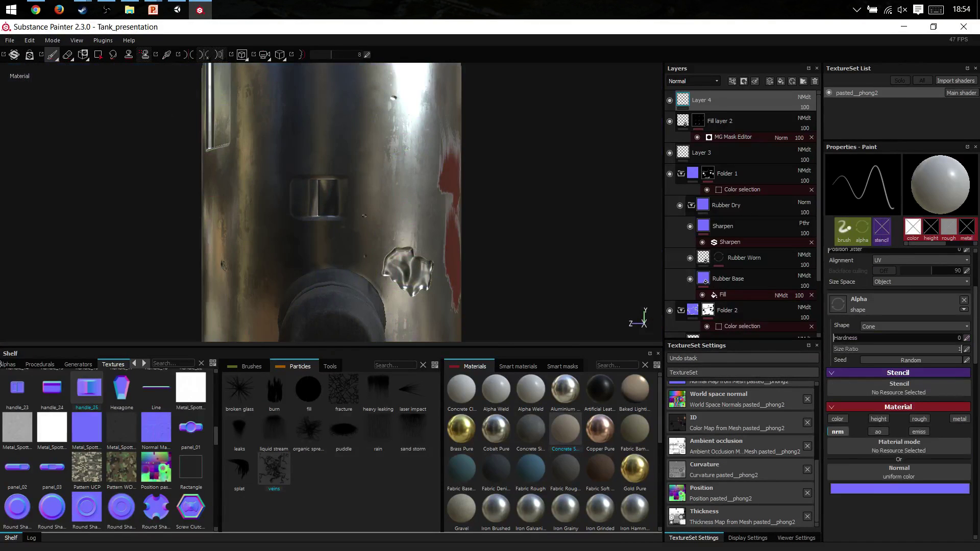
left_click_drag(364, 216, 347, 191, "alt")
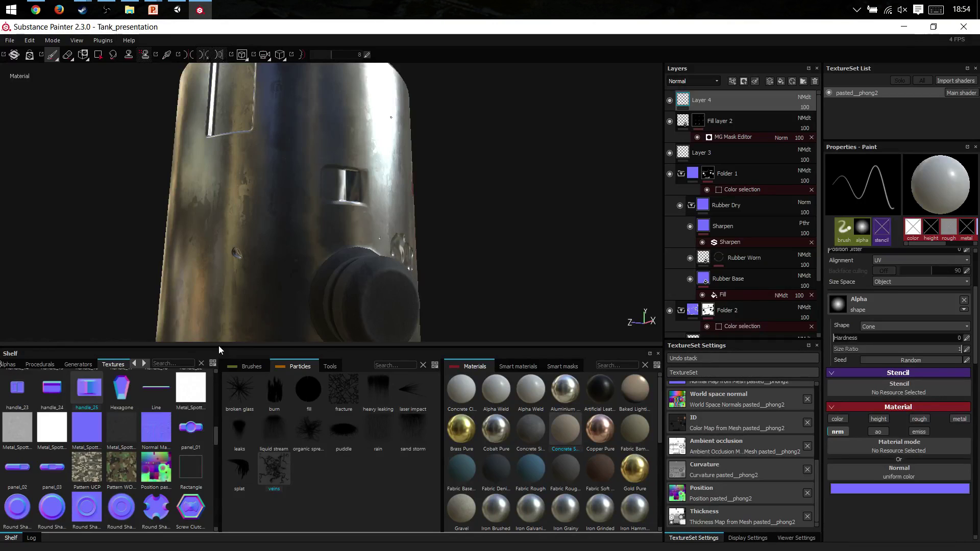
Switch to Unity's Demo_rescue scene, enlarge the Scene view and look over the tank on its turntable.
key("alt+Tab")
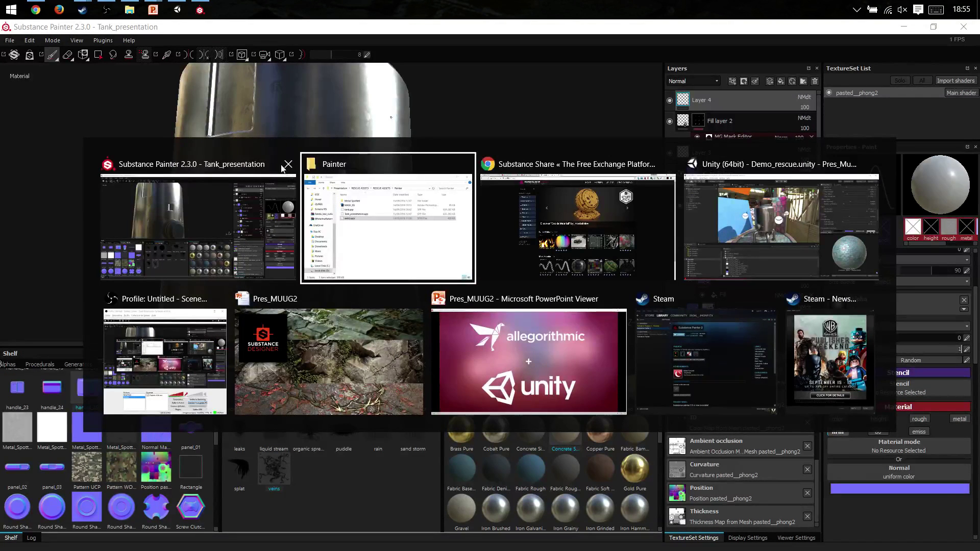
left_click(748, 249)
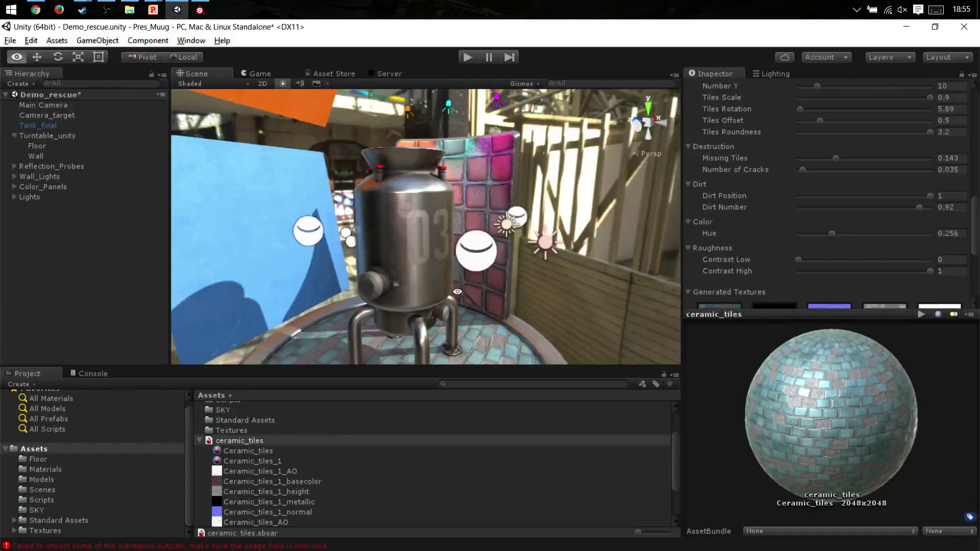
scroll(457, 291, "up", 3)
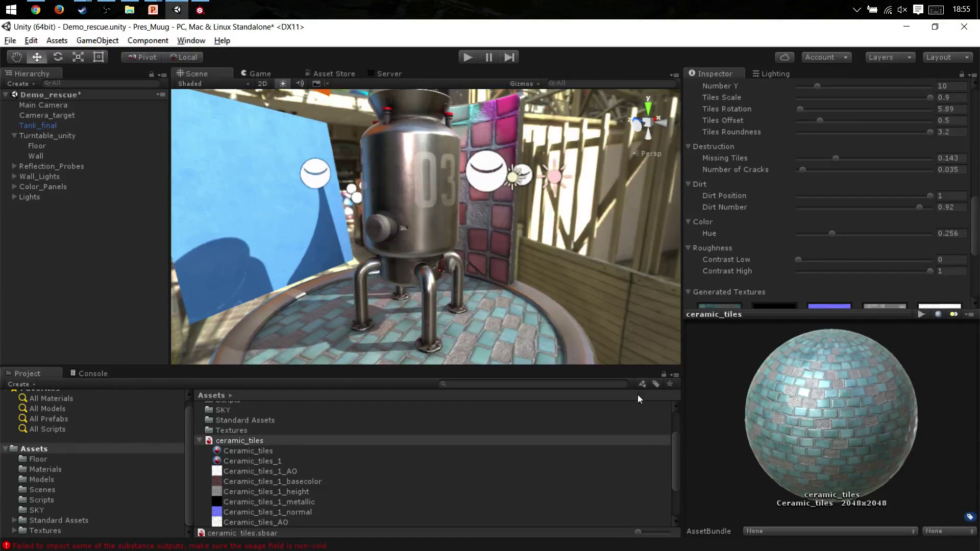
left_click_drag(682, 386, 804, 385)
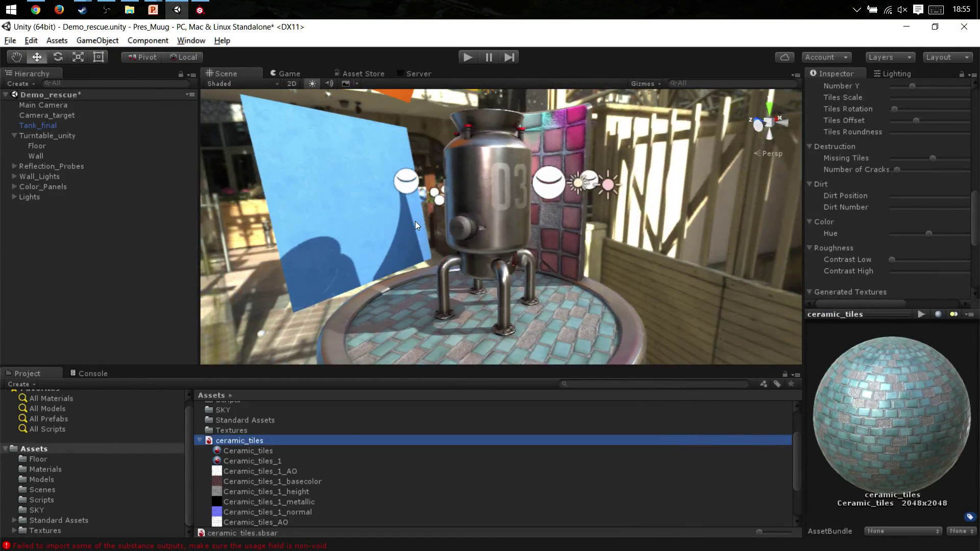
scroll(276, 422, "up", 3)
left_click_drag(427, 255, 486, 255, "alt")
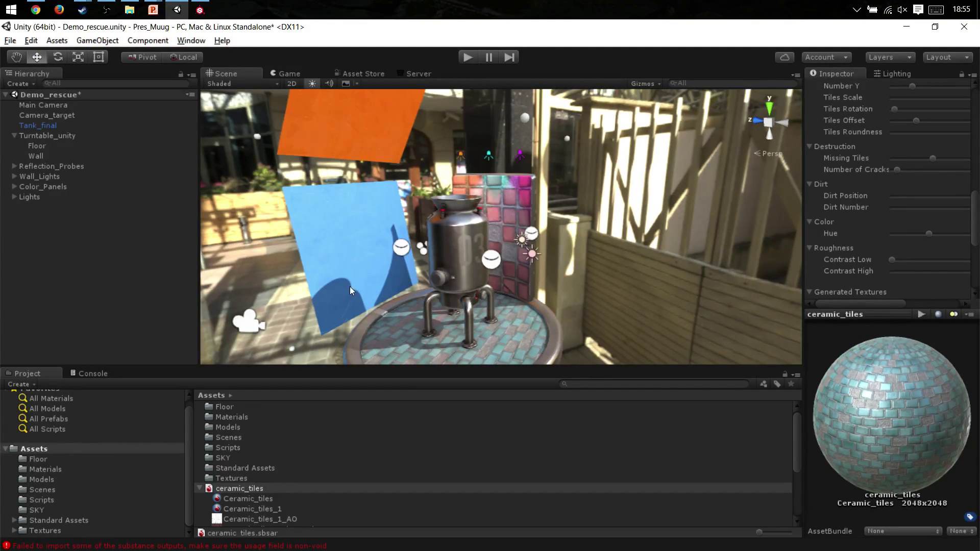
left_click_drag(323, 271, 534, 235, "alt")
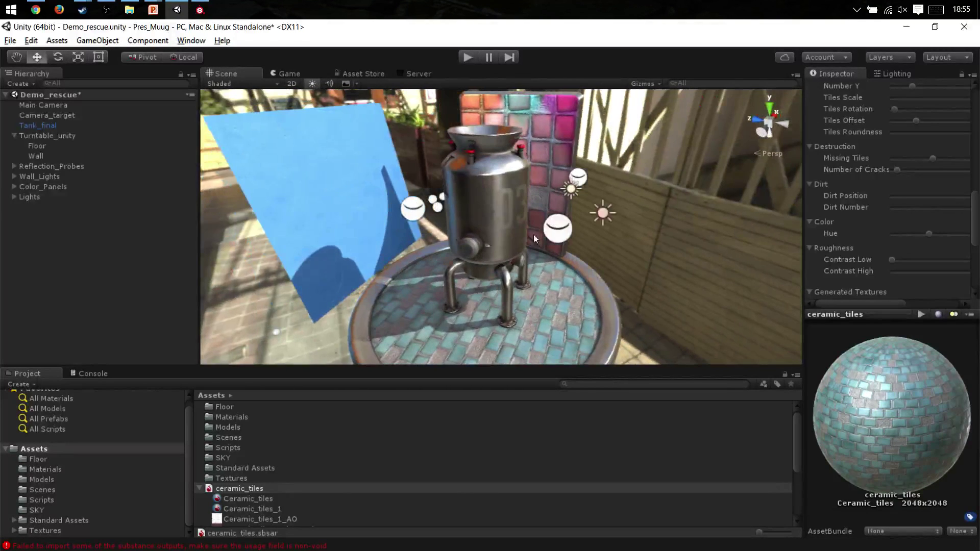
Select the reflection probes, lights and colored wall spotlights around the tank to examine the scene's lighting setup.
left_click(417, 212)
left_click(556, 229, "shift")
left_click(603, 213, "shift")
left_click_drag(603, 212, 492, 182, "alt")
left_click(632, 220)
left_click(551, 207)
left_click(559, 246)
left_click(455, 177)
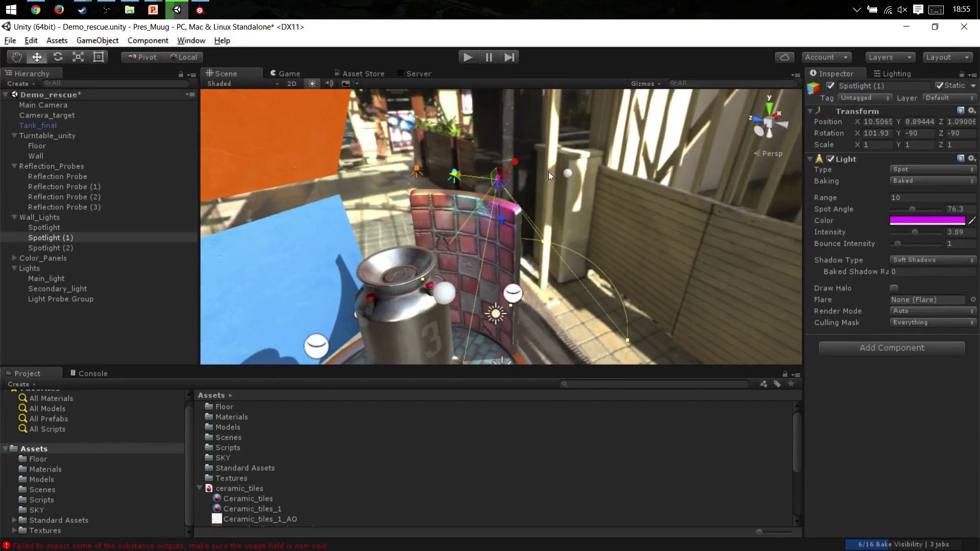
left_click(548, 198)
Select the blue and orange color panels in turn and examine their placement around the tank.
left_click_drag(540, 233, 559, 225, "alt")
left_click(404, 207)
middle_click_drag(403, 206, 423, 327)
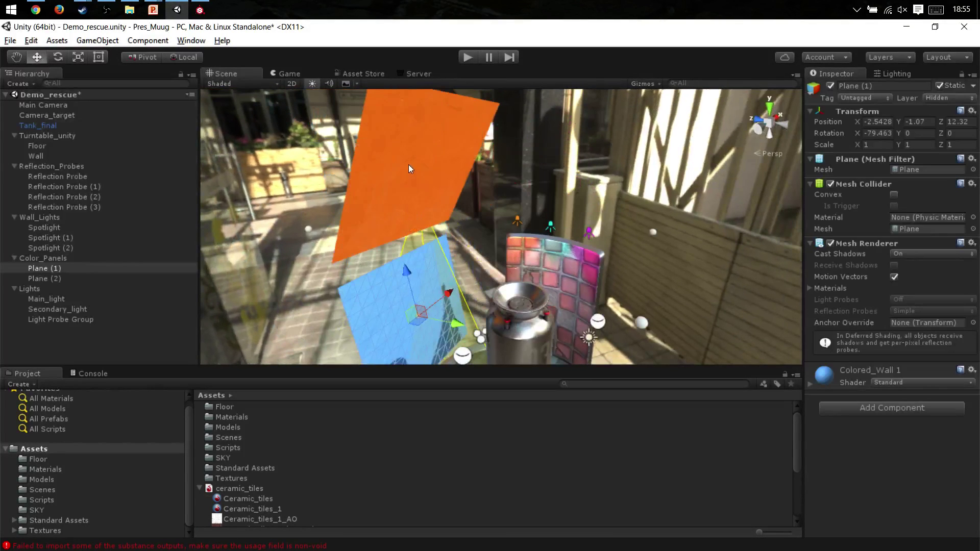
left_click(409, 166)
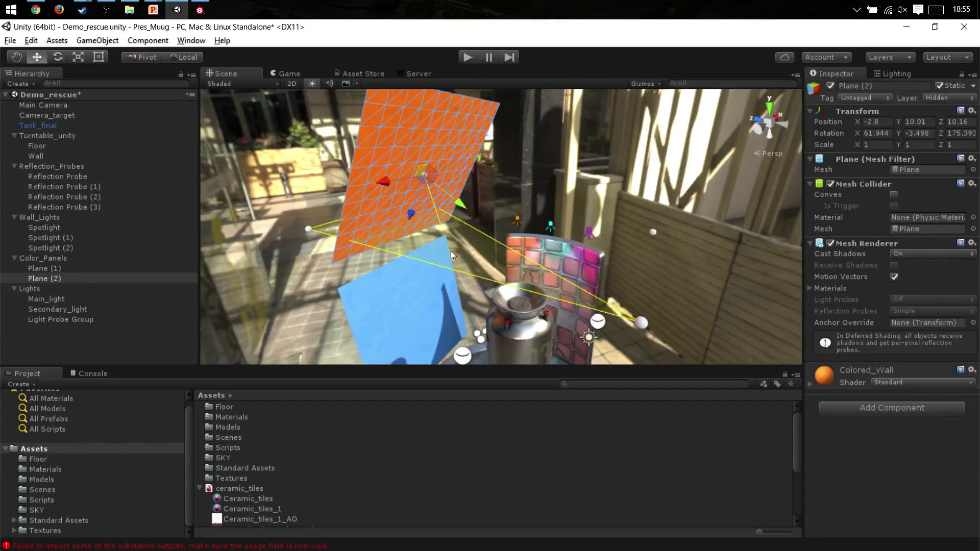
left_click_drag(451, 250, 505, 222, "alt")
scroll(531, 209, "up", 5)
right_click_drag(504, 222, 302, 121, "alt")
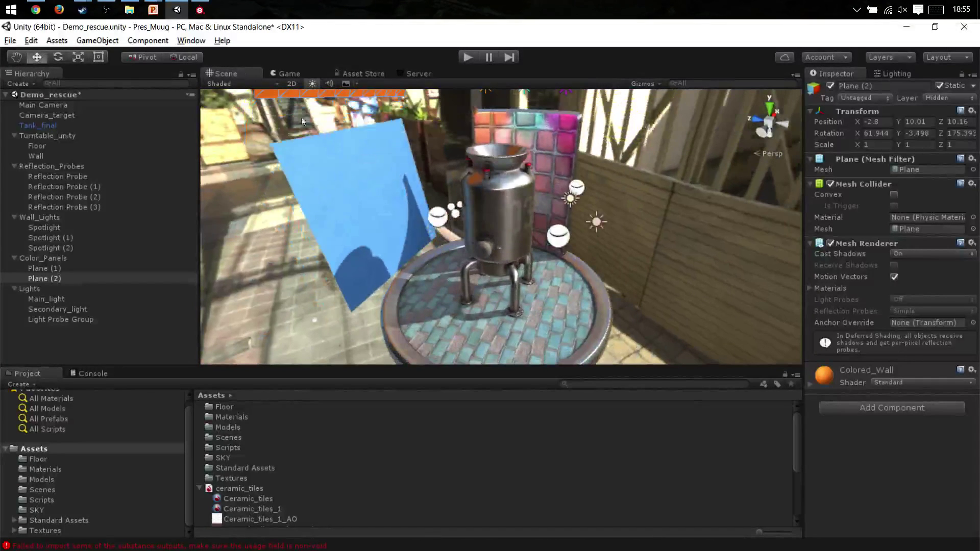
Check the tank in the Game view, return to the Scene view and select the tiled Wall.
left_click(289, 74)
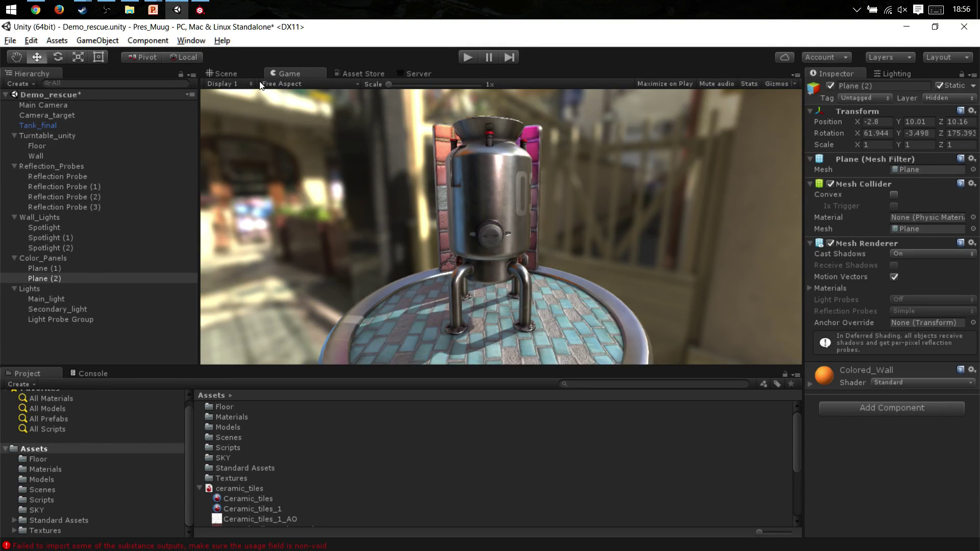
key("ctrl+1")
left_click(553, 138)
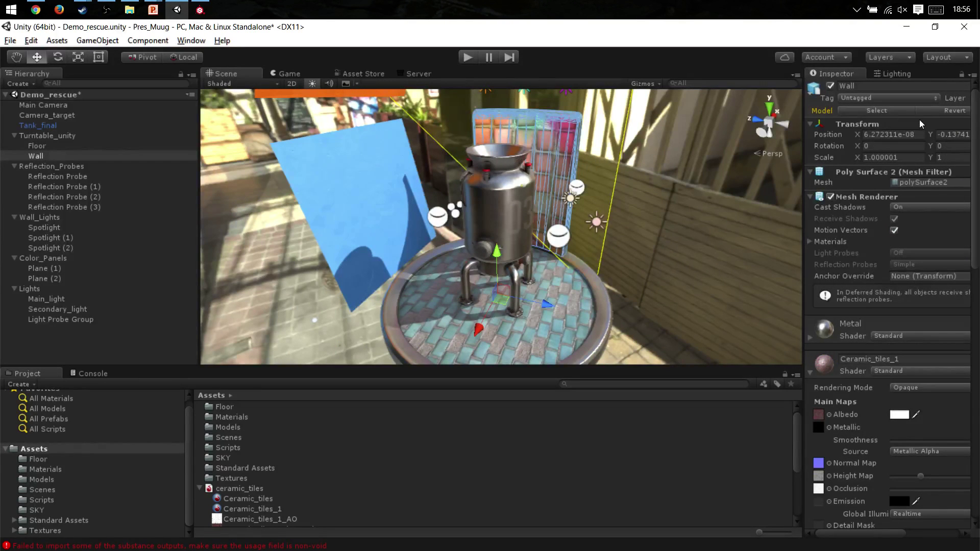
Widen the Inspector, assign the Wall to the Hidden layer and check the tank in the Game view.
left_click_drag(803, 111, 690, 111)
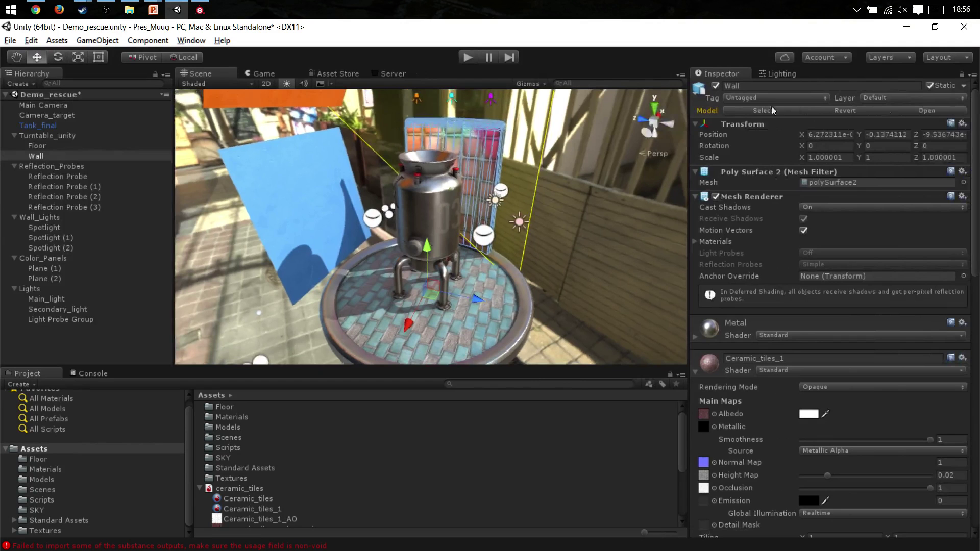
left_click(935, 99)
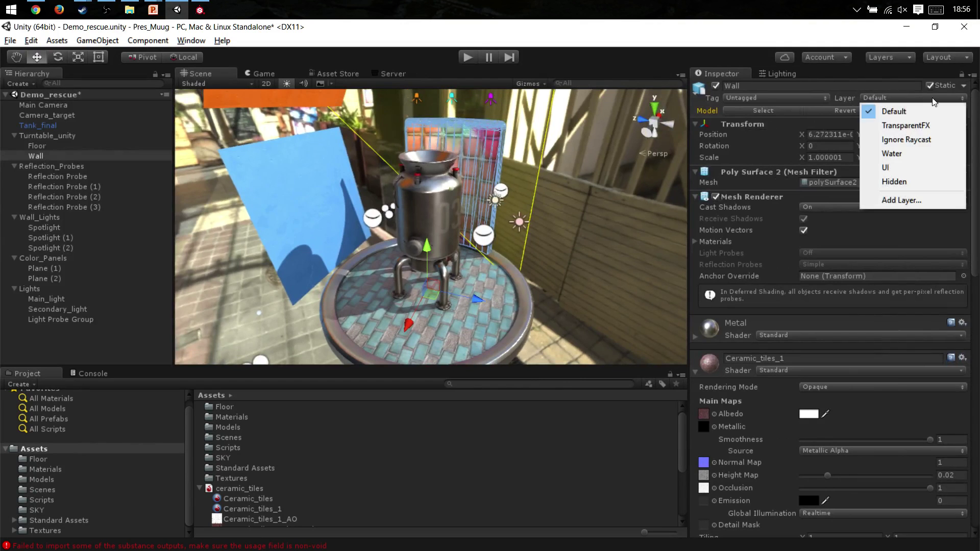
left_click(894, 181)
left_click(262, 74)
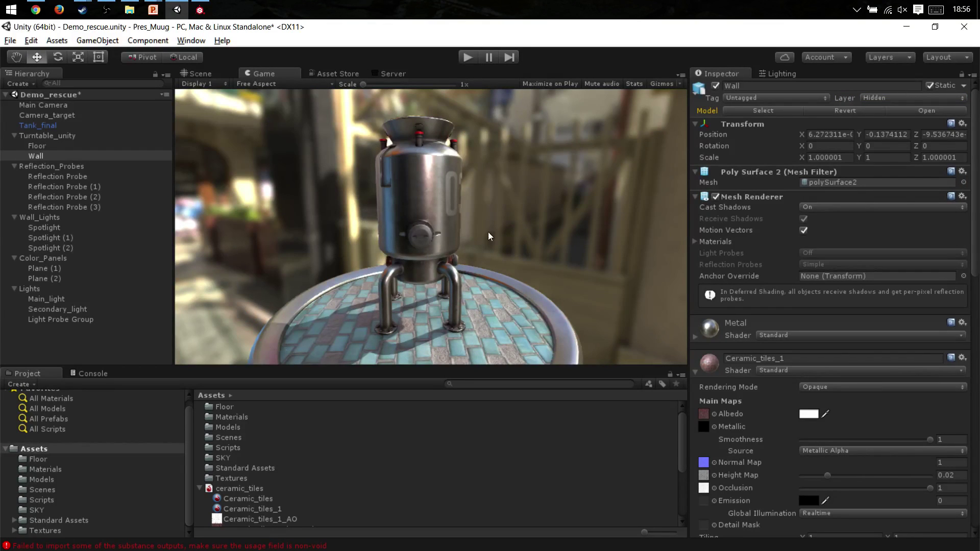
Play the scene and enable Orbit Y in the Main Camera's Follow Camera script.
left_click(469, 58)
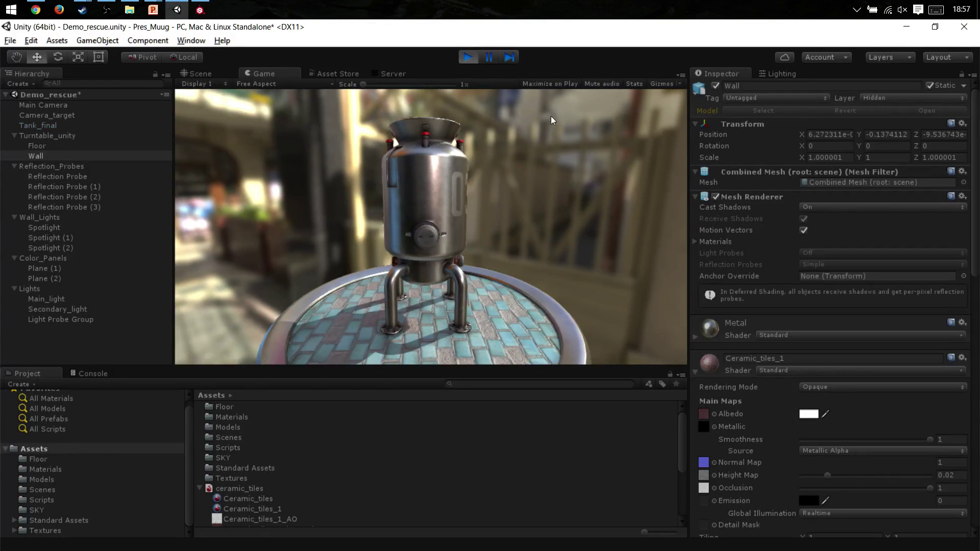
left_click(74, 105)
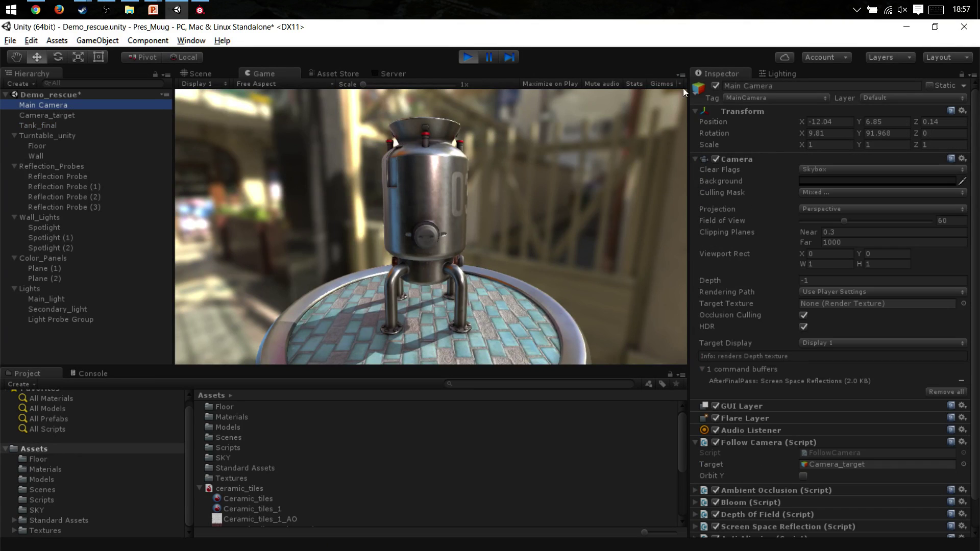
scroll(750, 189, "down", 2)
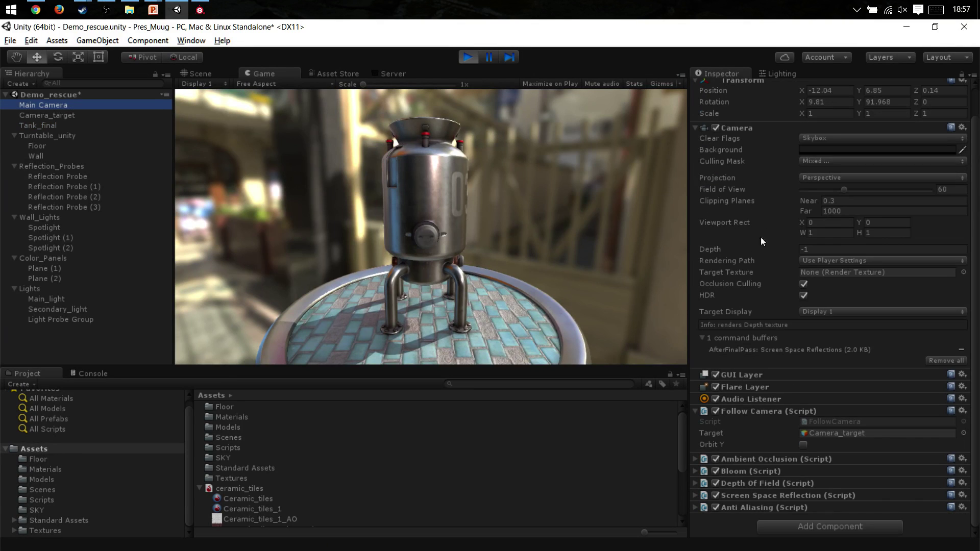
left_click(803, 445)
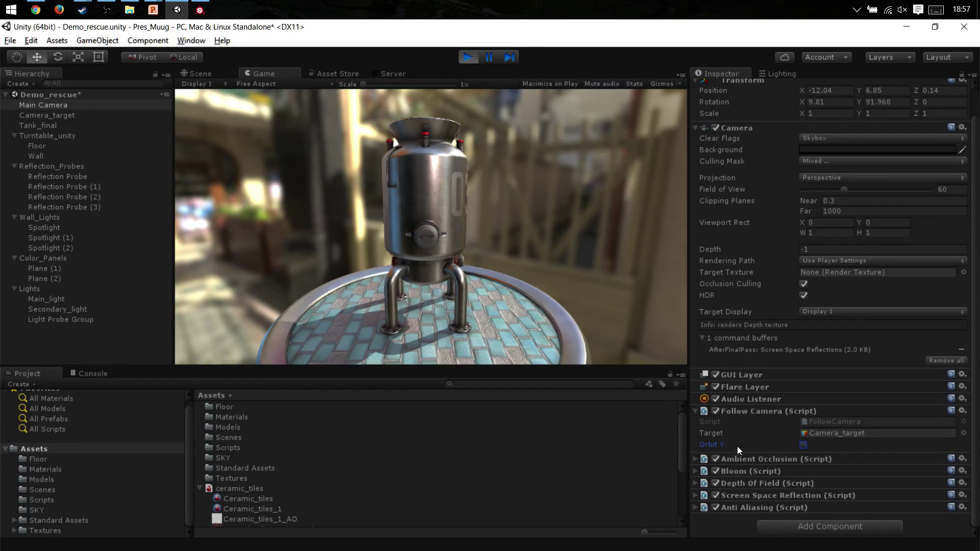
left_click(803, 445)
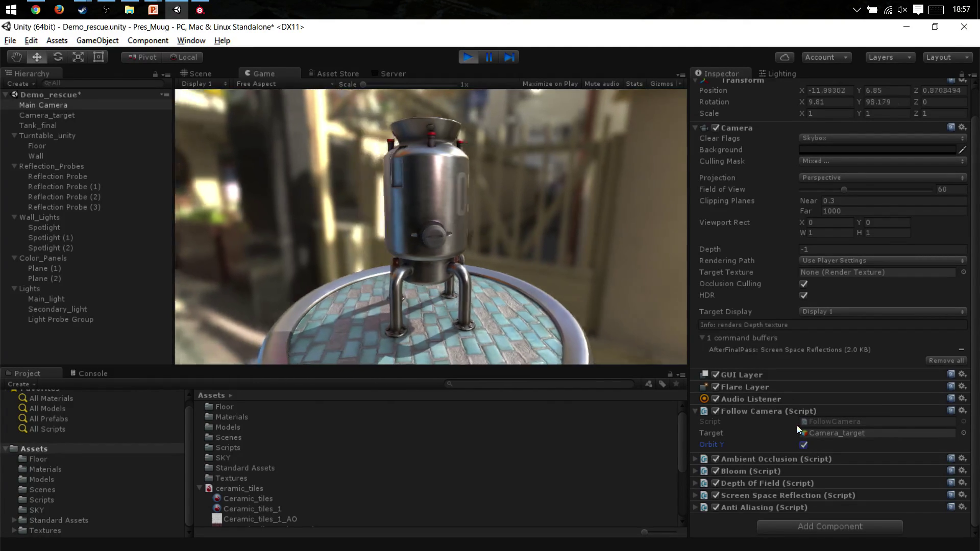
Maximize the Game view to watch the camera orbit the tank, and stop playing the scene.
left_click(681, 76)
left_click(695, 88)
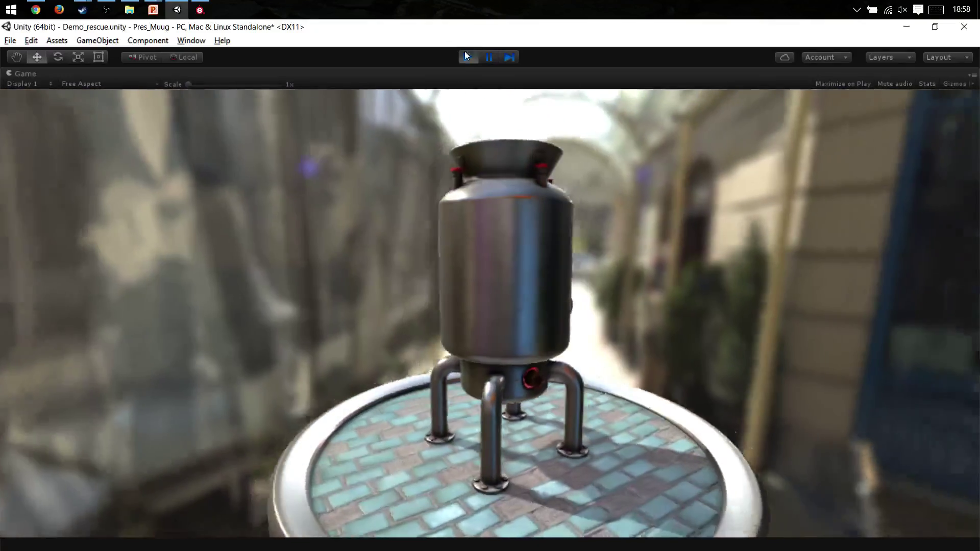
left_click(466, 57)
Switch to the Pres_MUUG2 slideshow in PowerPoint Viewer, show it full screen and advance to the "Thank you !" slide.
key("alt+Tab")
key("alt+Tab")
key("alt+Tab")
key("alt+Tab")
key("alt+Tab")
key("alt+Tab")
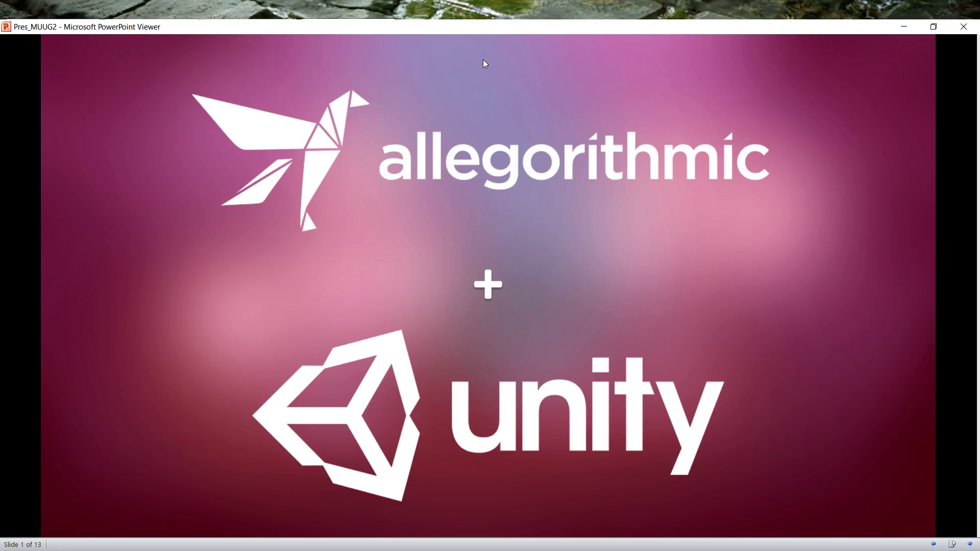
right_click(484, 62)
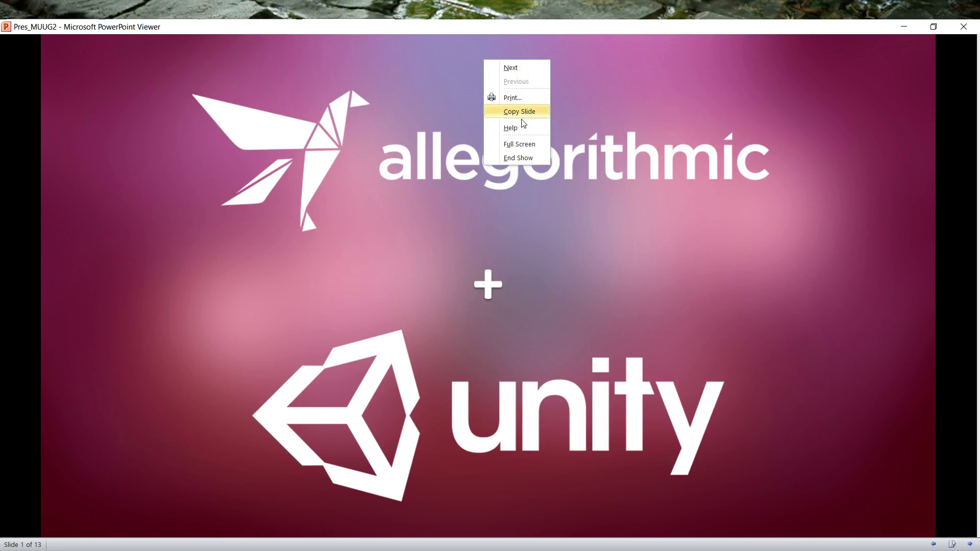
left_click(519, 138)
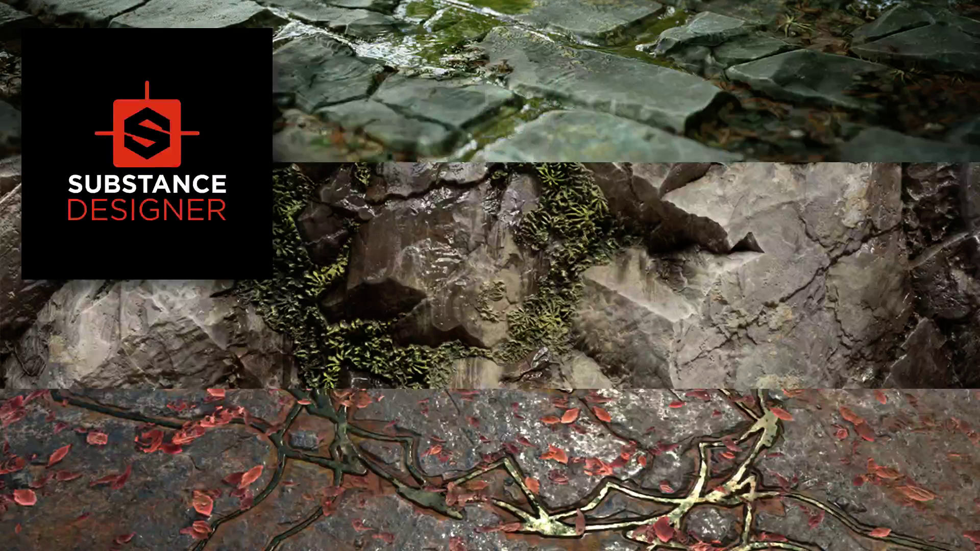
key("Right")
key("Right")
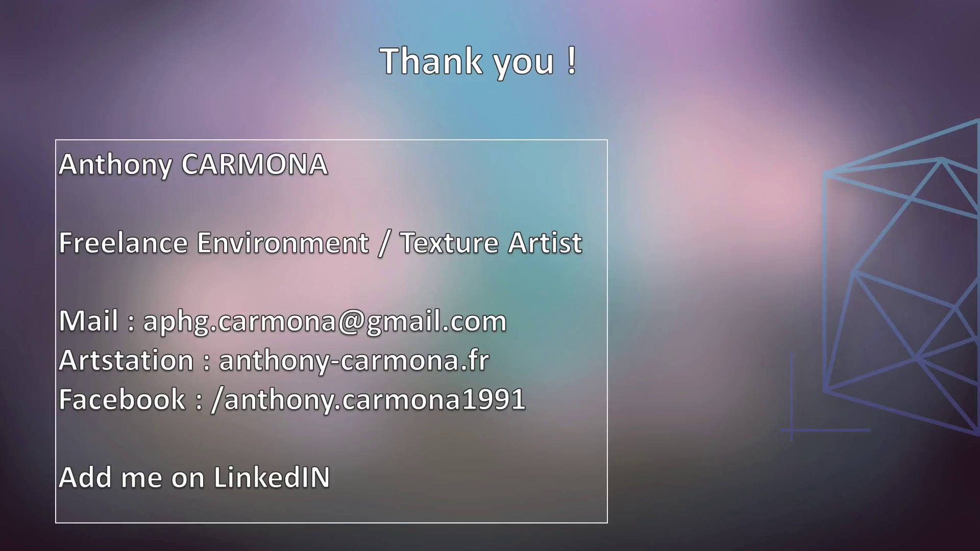
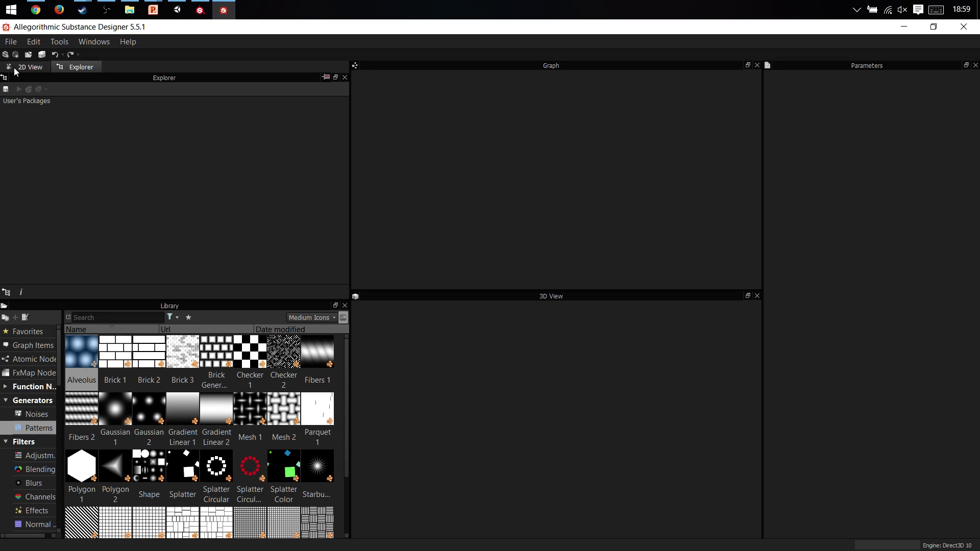
In Substance Designer, open the recent package ceramic_tiles.sbs from the RESCUE ASSETS Designer folder.
left_click(10, 42)
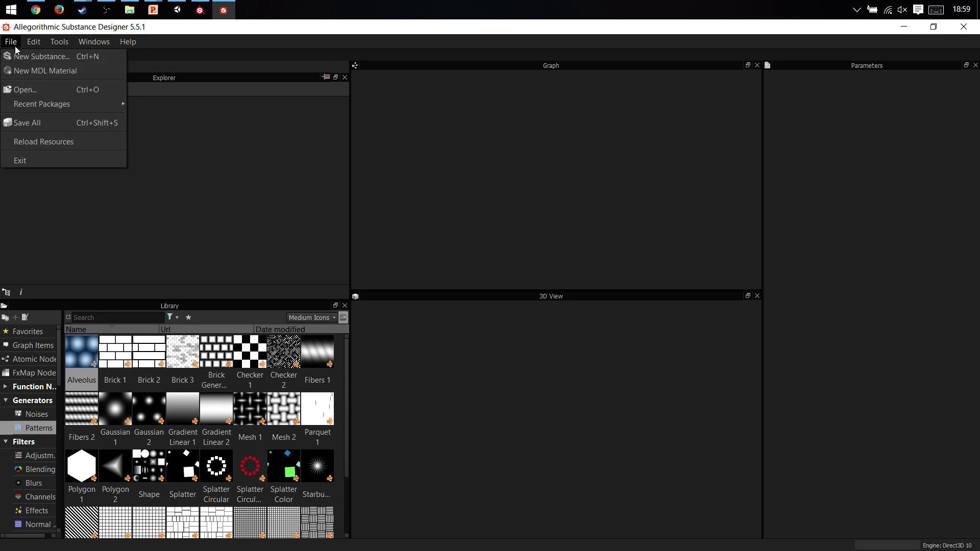
mouse_move(57, 104)
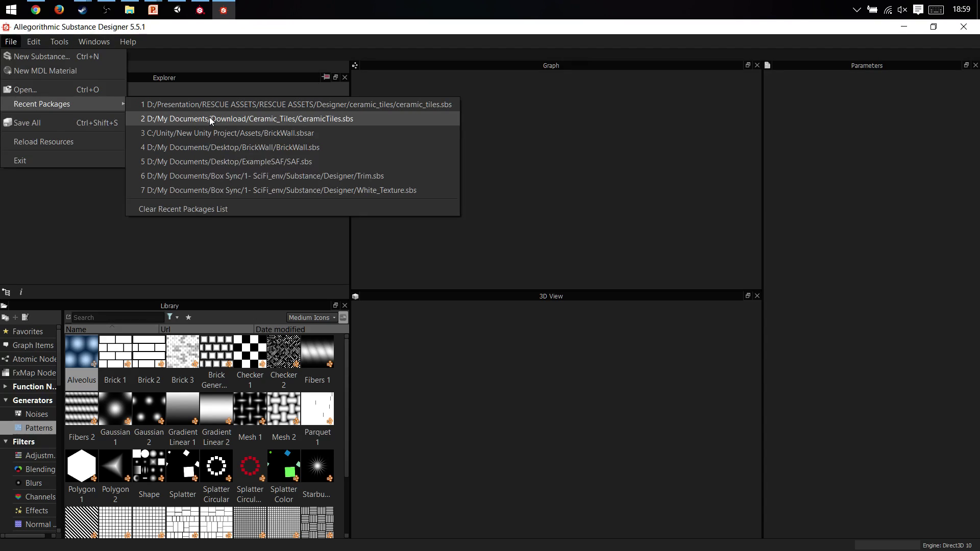
left_click(353, 109)
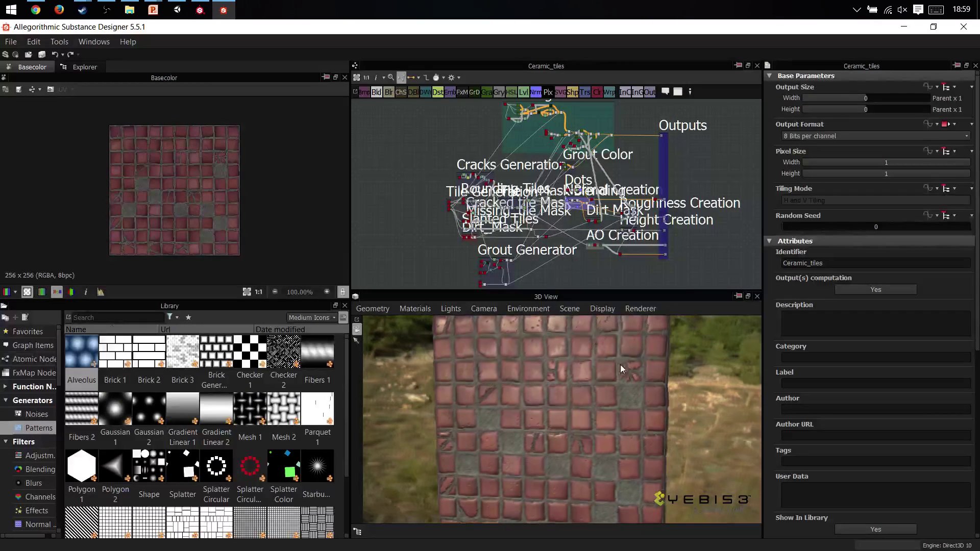
Examine the ceramic tiles on the 3D preview mesh from several angles and up close in the base color texture.
left_click_drag(620, 364, 560, 395)
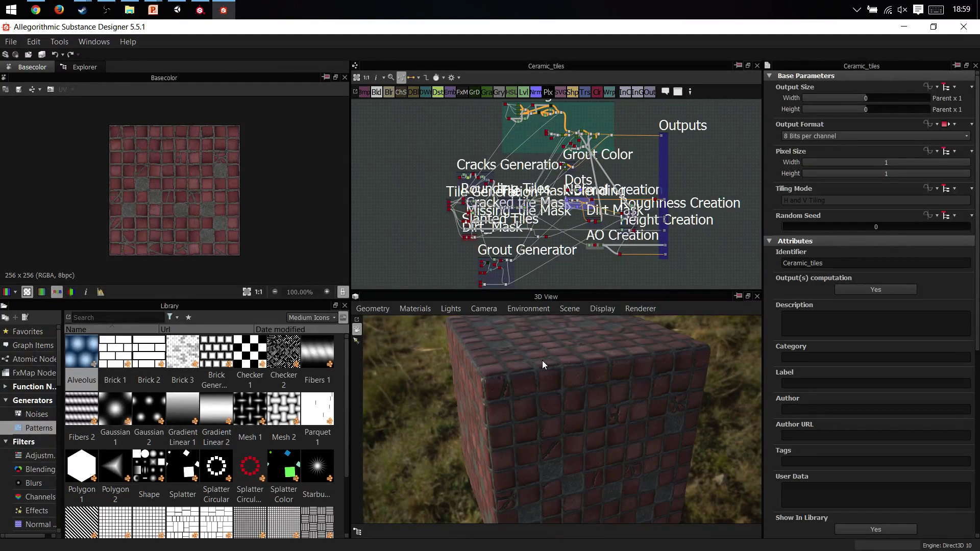
scroll(200, 227, "up", 4)
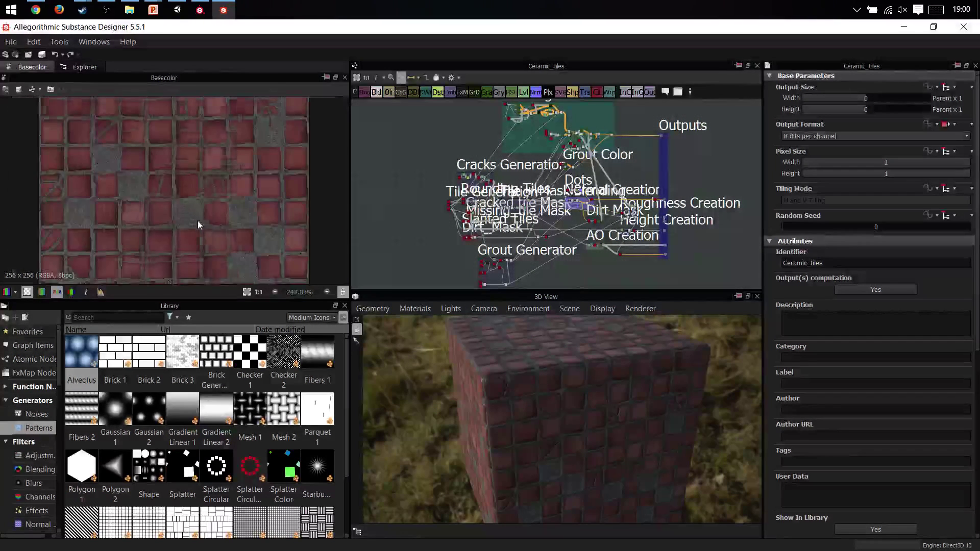
scroll(198, 222, "down", 2)
left_click_drag(498, 353, 539, 375)
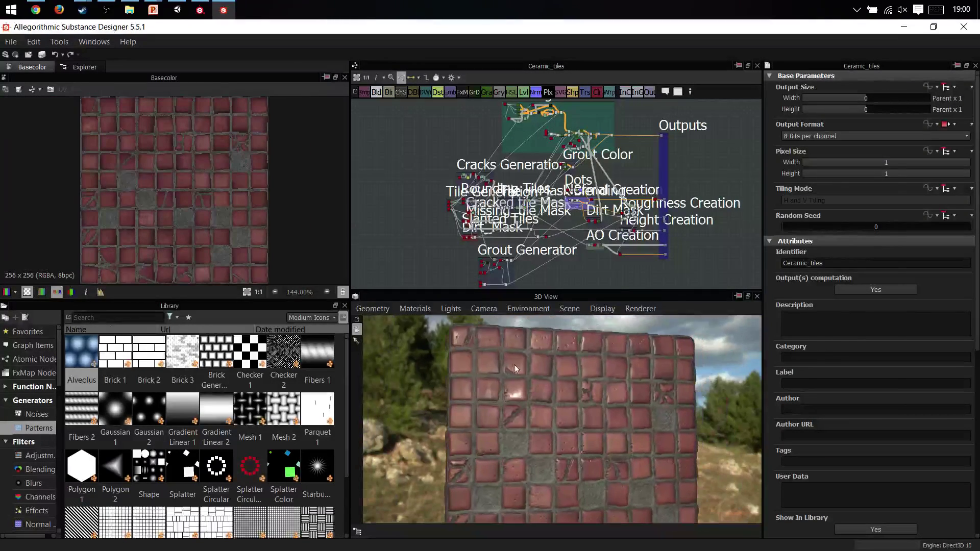
key("alt+Tab")
key("alt+Tab")
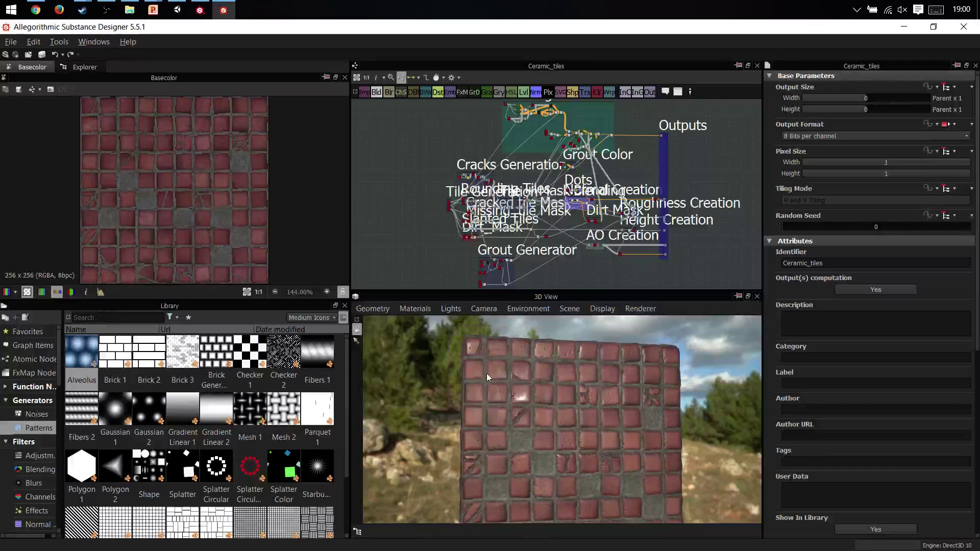
Examine the Ceramic_tiles graph's node groups and preview the blur node in the Rounding Tiles group.
scroll(583, 198, "up", 5)
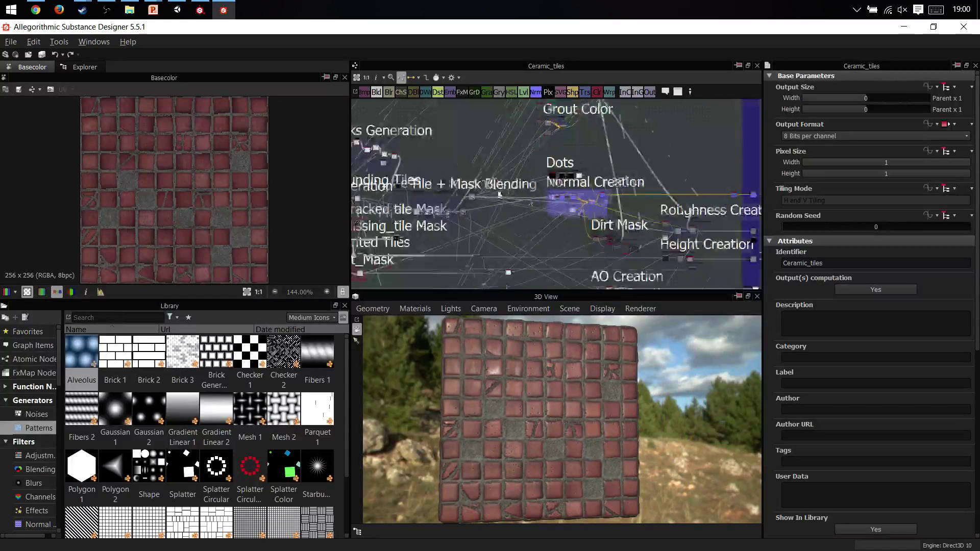
middle_click_drag(394, 212, 567, 223)
scroll(516, 193, "down", 3)
scroll(571, 188, "down", 3)
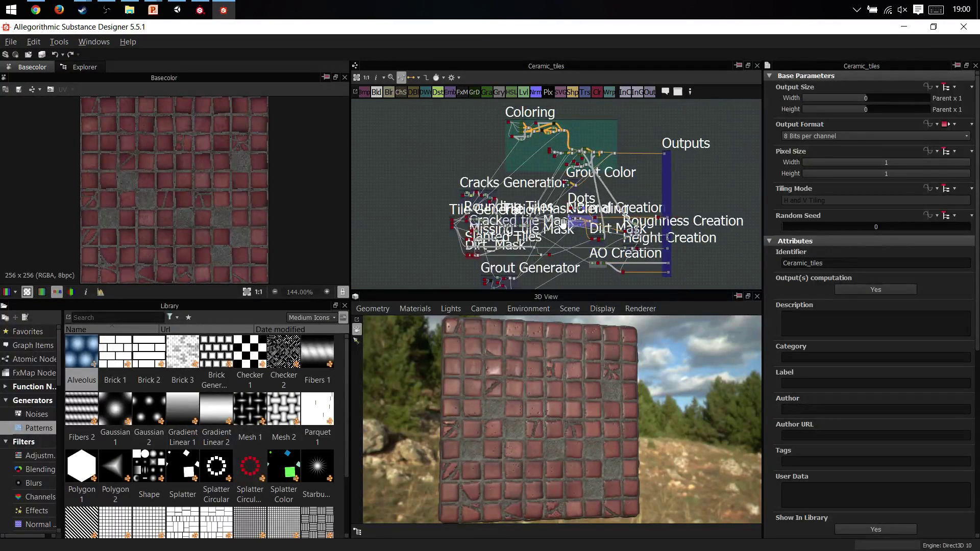
scroll(521, 224, "up", 5)
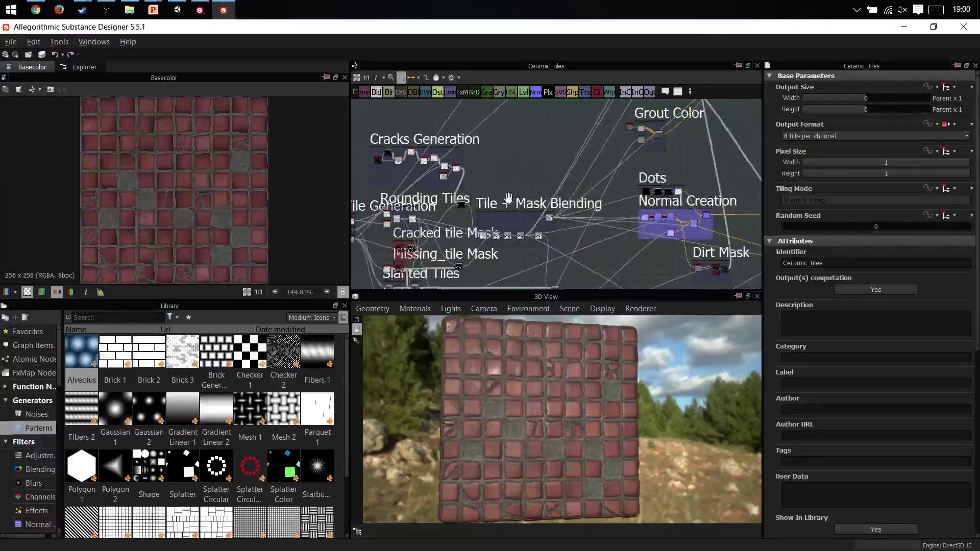
middle_click_drag(482, 201, 537, 180)
scroll(441, 215, "up", 4)
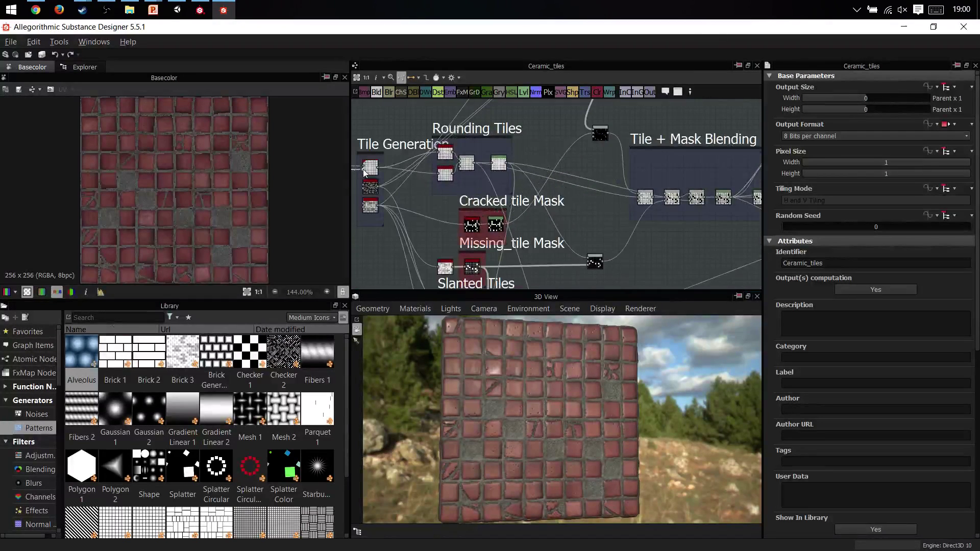
double_click(444, 172)
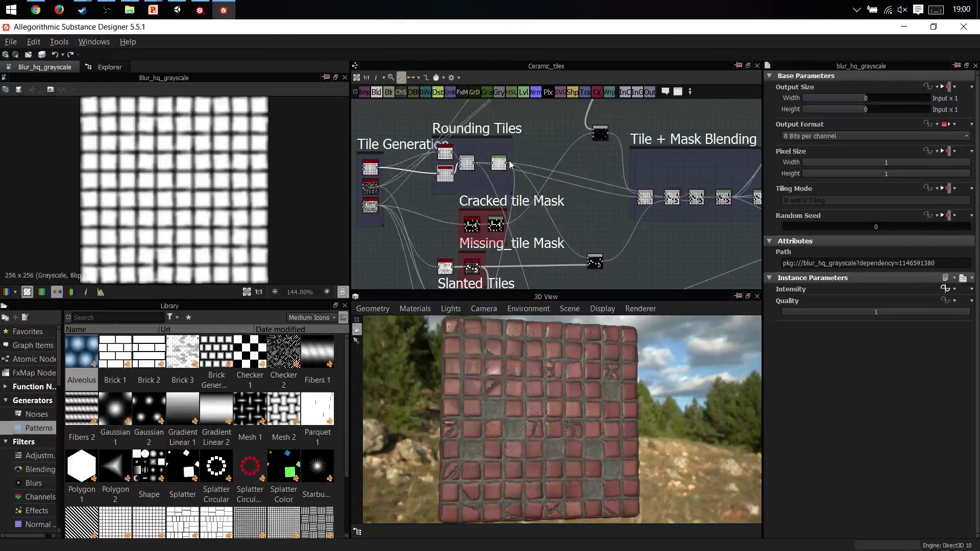
Preview the Blend node that ends the Dirt_Mask group and examine the Grout Generator nodes.
scroll(510, 176, "down", 5)
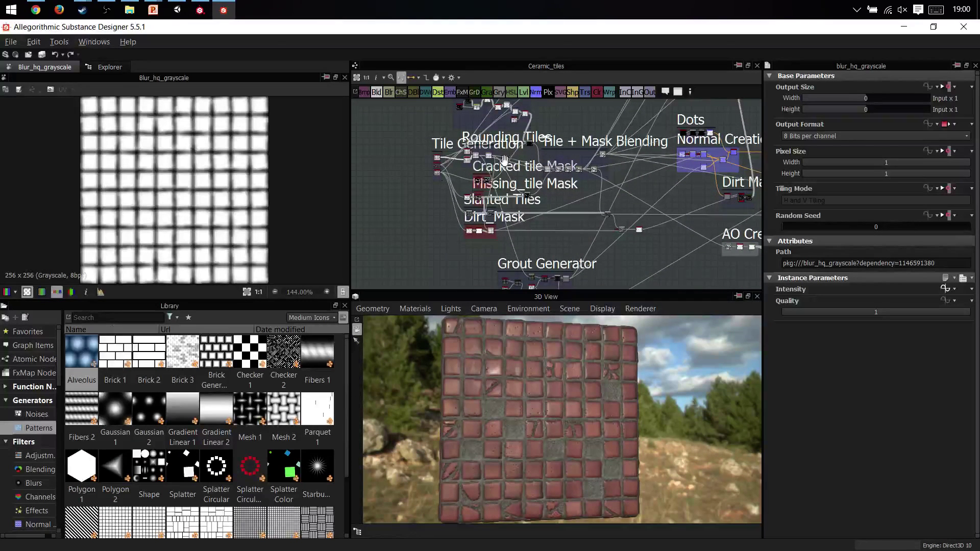
double_click(491, 230)
scroll(232, 185, "down", 3)
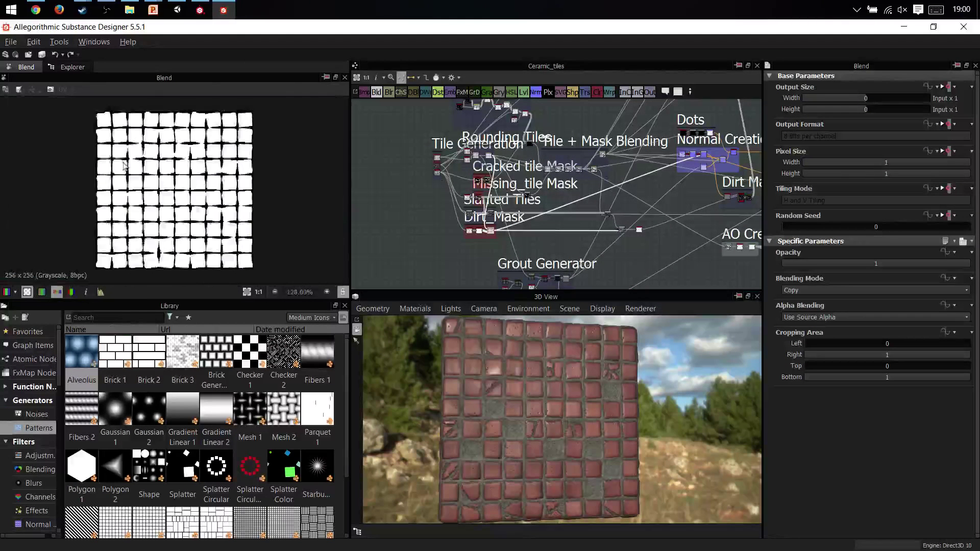
scroll(492, 242, "up", 7)
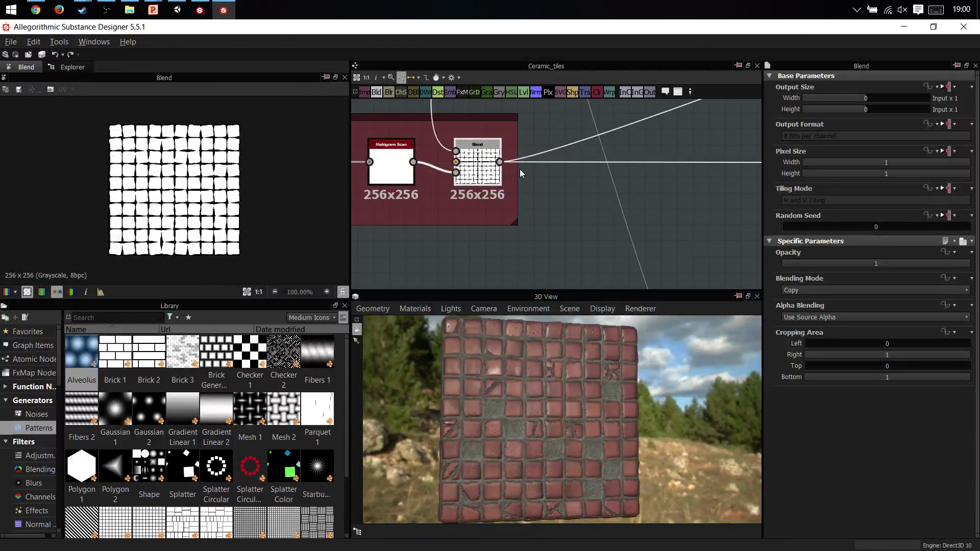
scroll(523, 188, "down", 7)
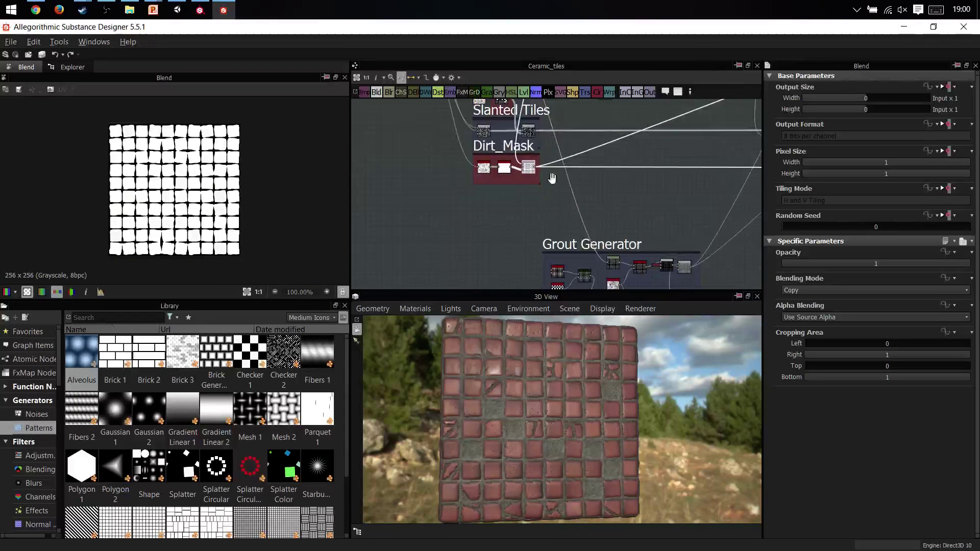
scroll(597, 175, "down", 2)
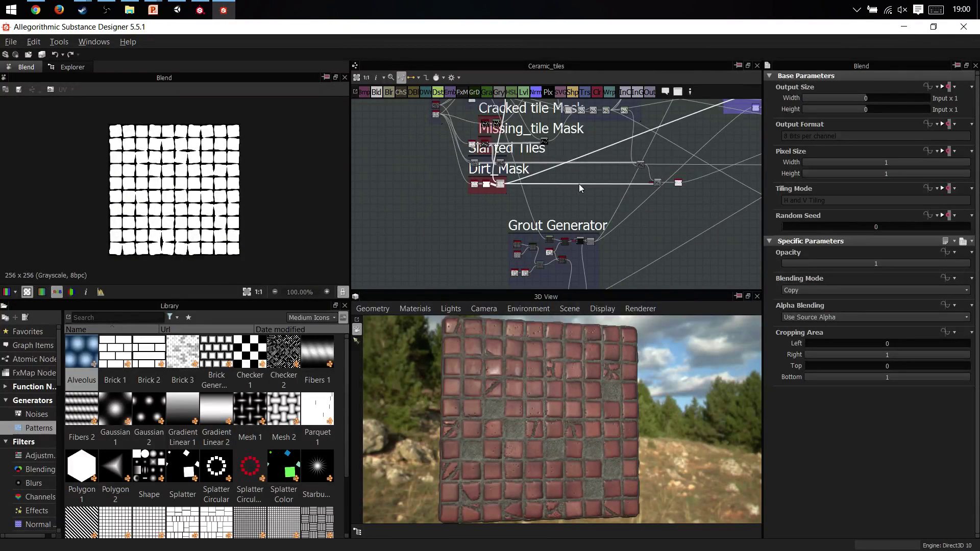
middle_click_drag(578, 184, 548, 154)
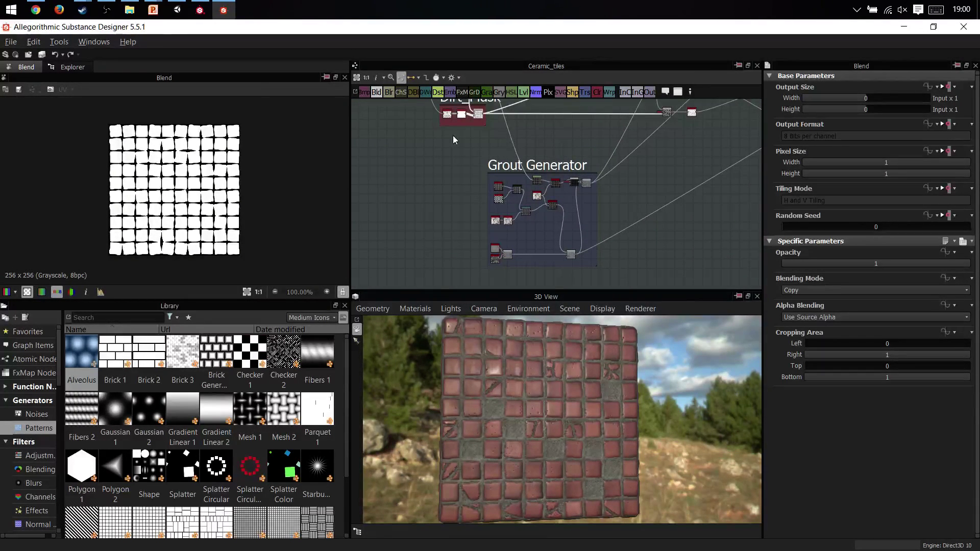
Set up a bitmap export of the Ceramic_tiles outputs that also includes roughness, metallic and AO.
left_click(73, 66)
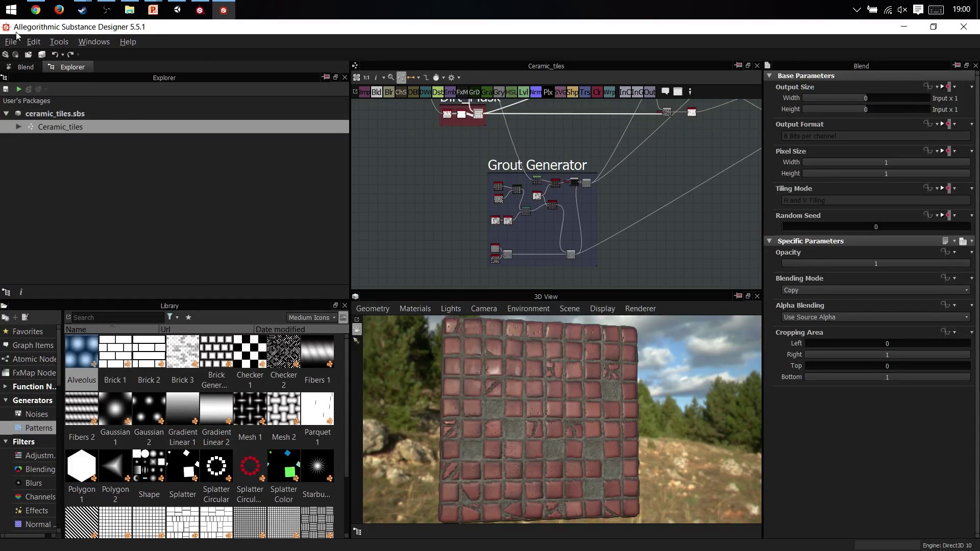
right_click(45, 128)
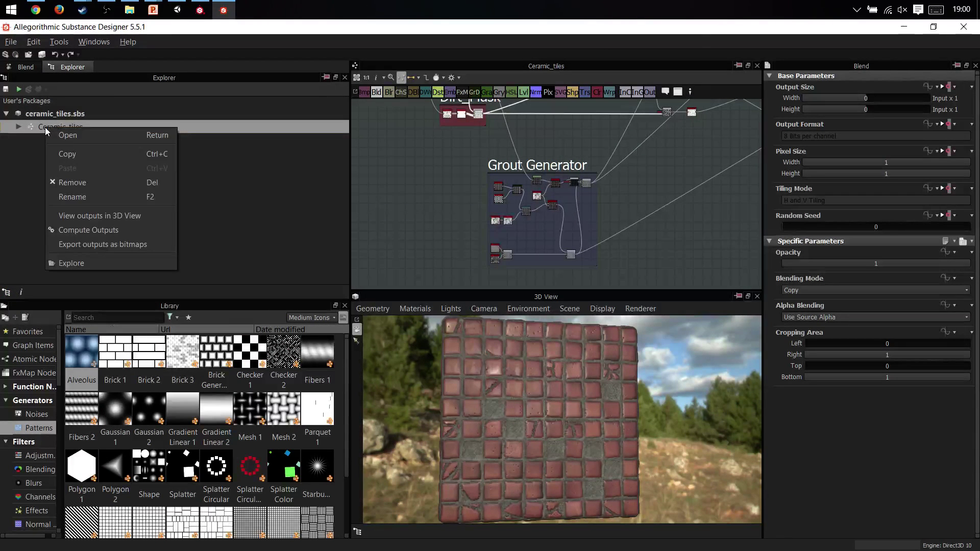
left_click(87, 245)
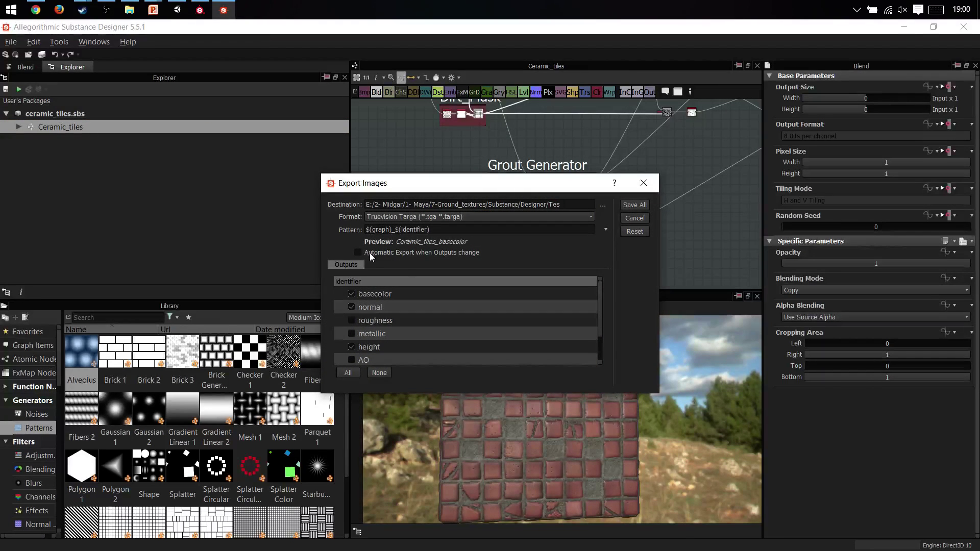
left_click_drag(538, 175, 537, 77)
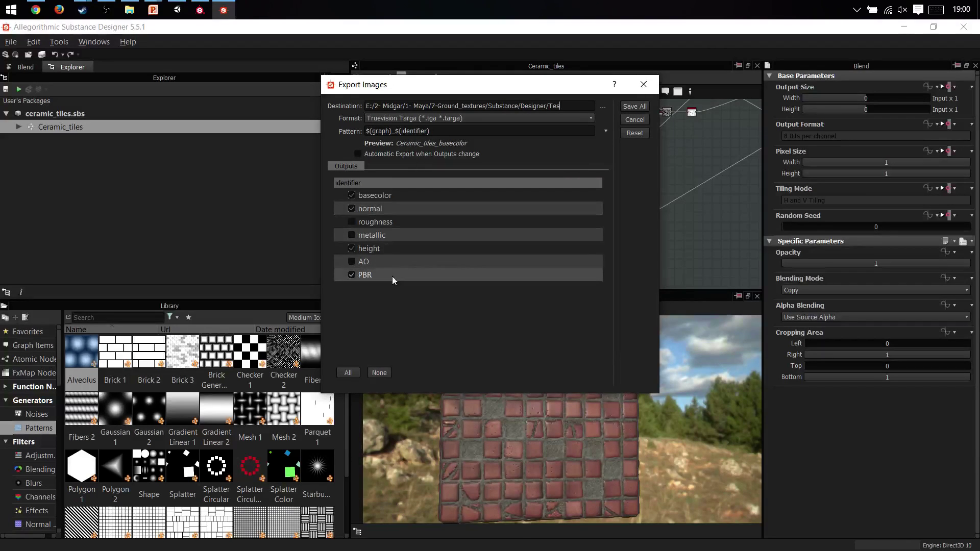
left_click(351, 222)
left_click(351, 236)
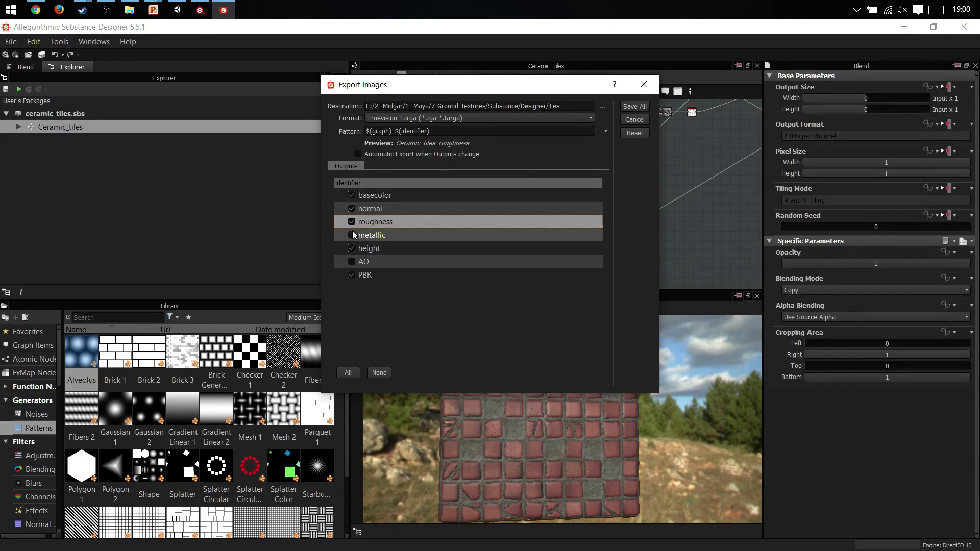
left_click(352, 262)
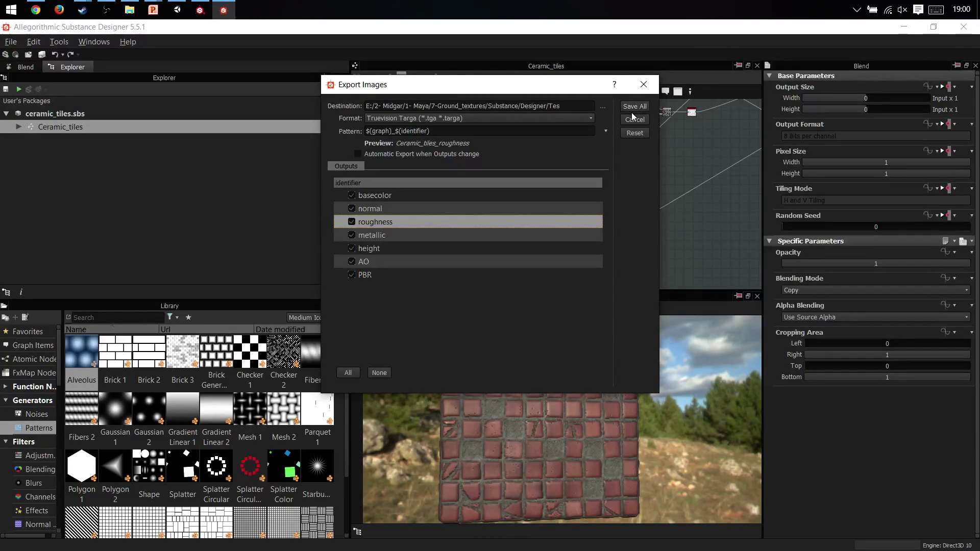
Examine the image formats offered for the texture export, and leave the export without saving.
left_click(559, 118)
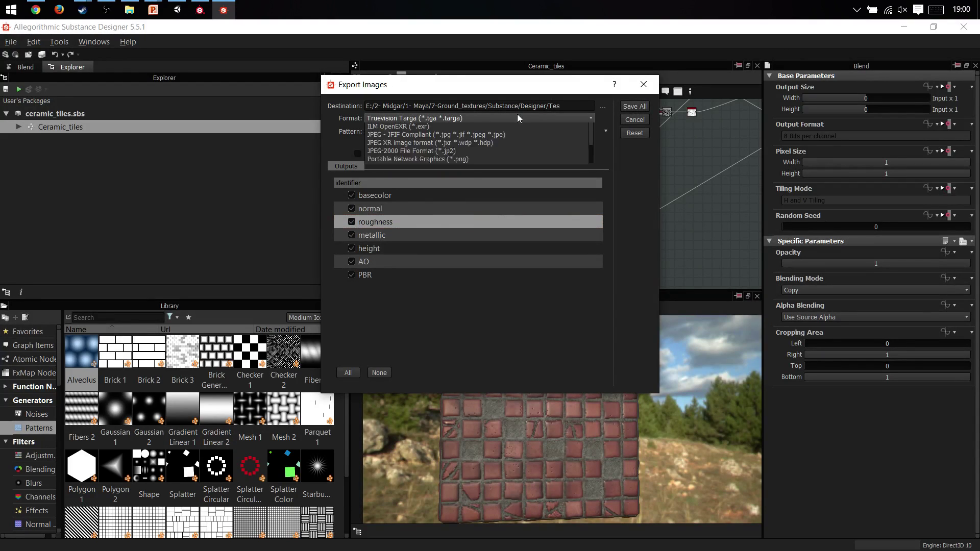
scroll(443, 171, "up", 1)
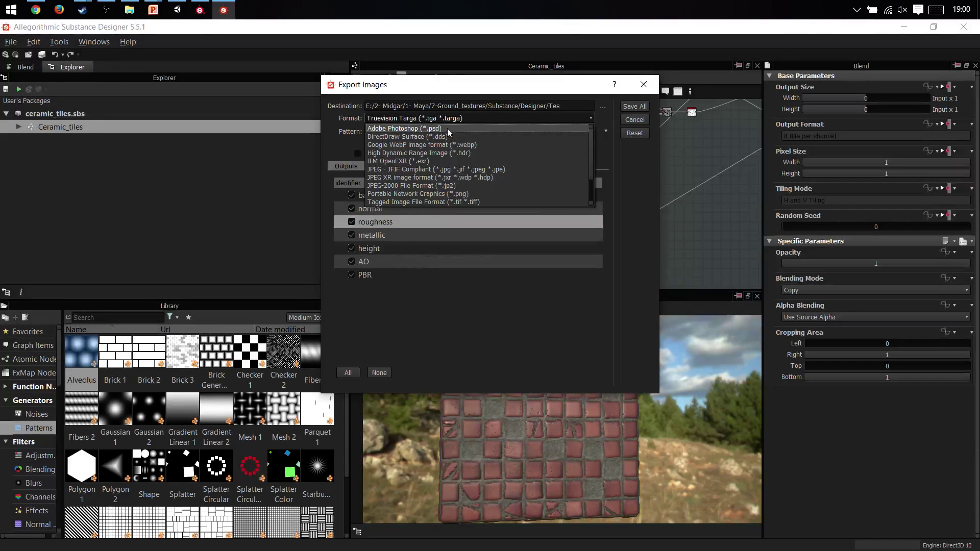
scroll(444, 148, "down", 2)
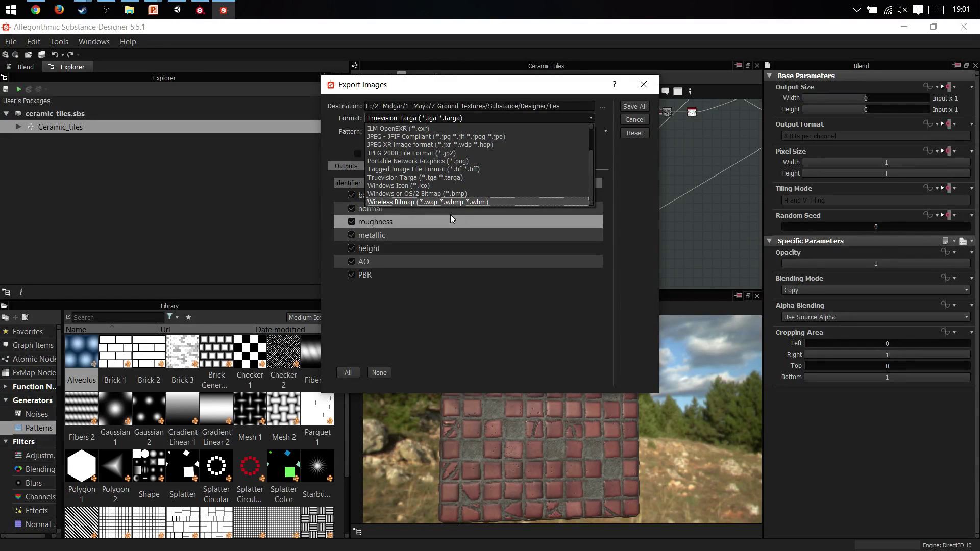
left_click(641, 85)
left_click(642, 84)
Preview the height output node in the graph's Outputs frame.
scroll(671, 164, "up", 4)
scroll(650, 156, "down", 6)
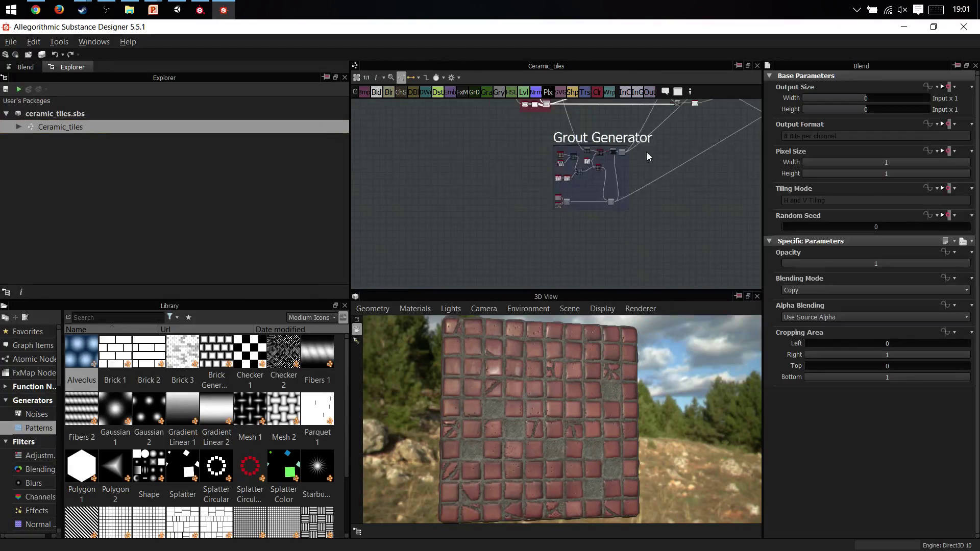
middle_click_drag(735, 145, 605, 229)
scroll(604, 231, "up", 4)
scroll(627, 227, "up", 4)
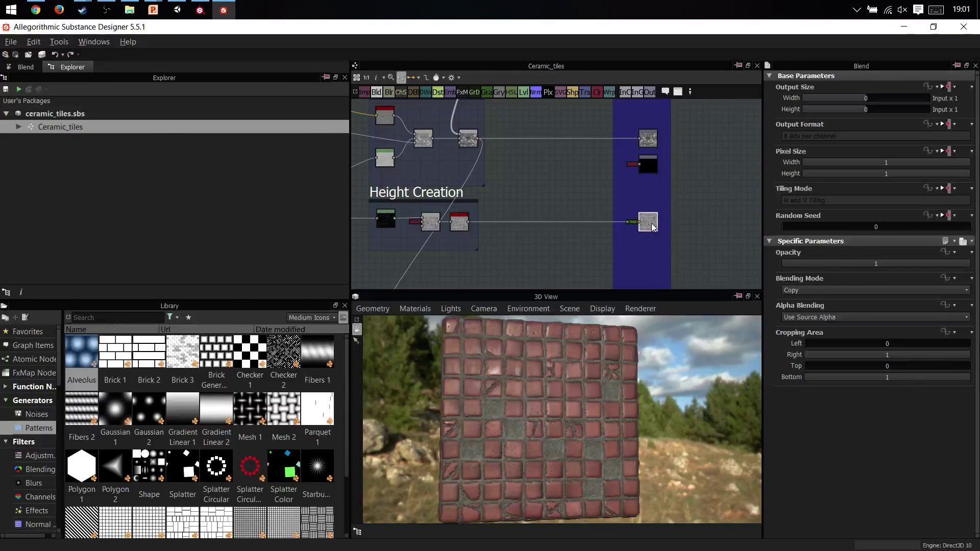
double_click(647, 221)
Preview the roughness output node and examine its texture up close.
scroll(603, 183, "up", 3)
middle_click_drag(614, 169, 559, 215)
double_click(632, 154)
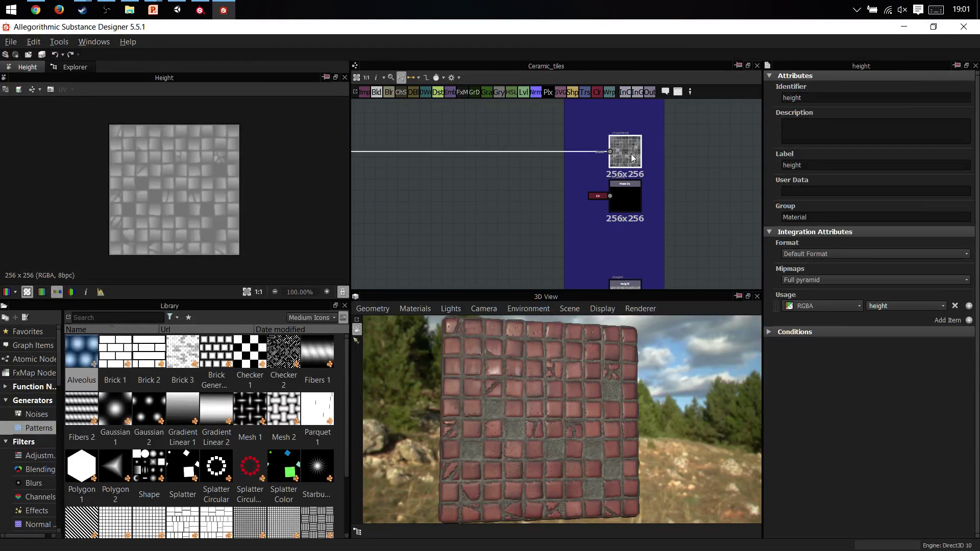
scroll(449, 163, "down", 2)
middle_click_drag(451, 162, 511, 164)
scroll(198, 184, "up", 4)
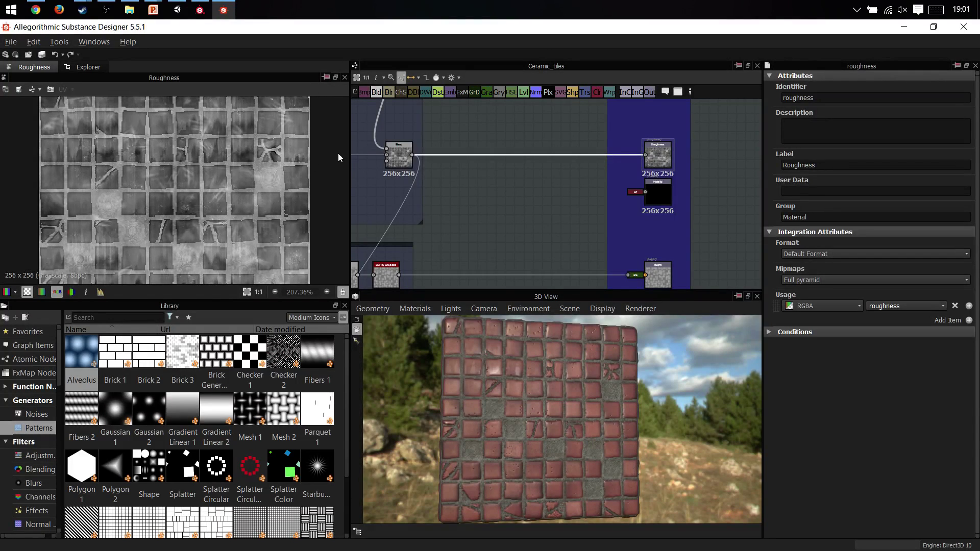
Insert an Invert Grayscale node between the Blend node and the roughness output, and preview the roughness output.
key("space")
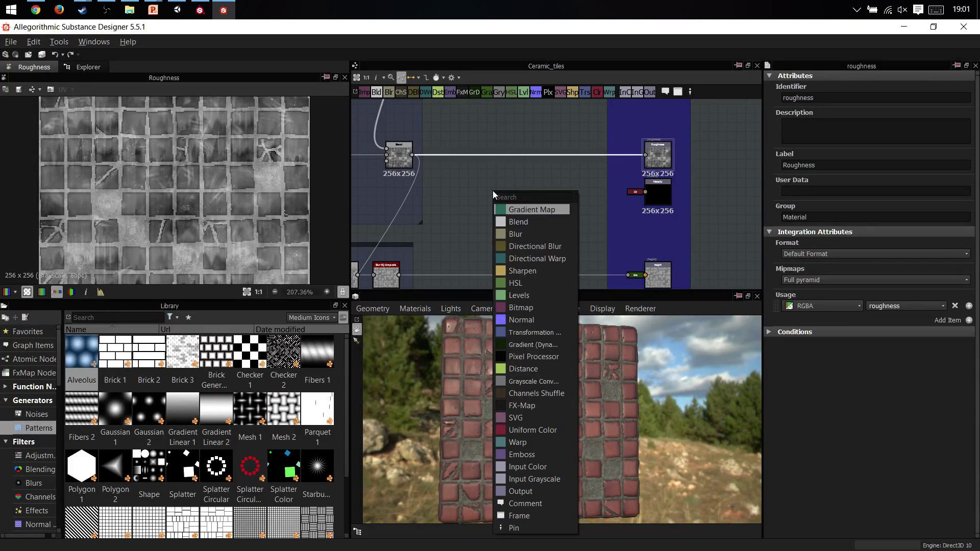
type("inver")
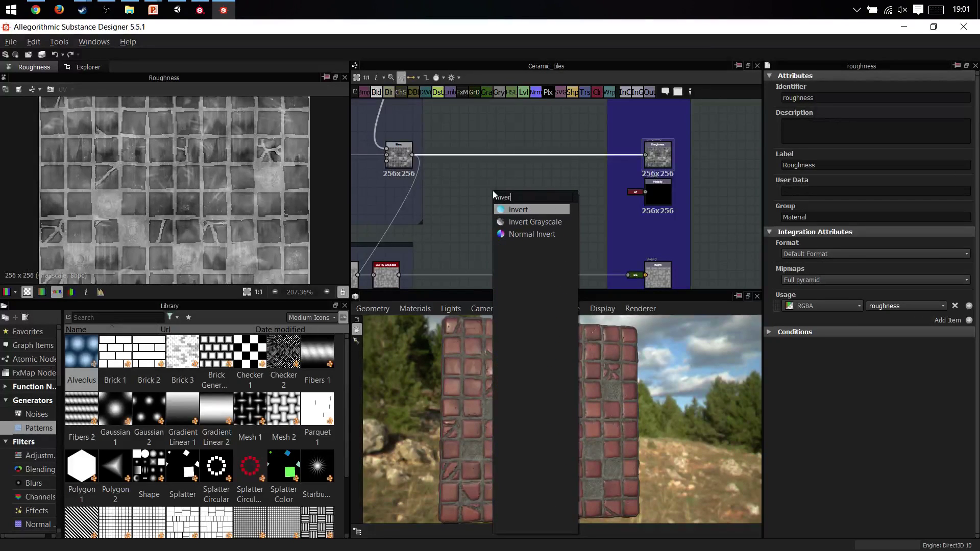
key("Down")
key("Return")
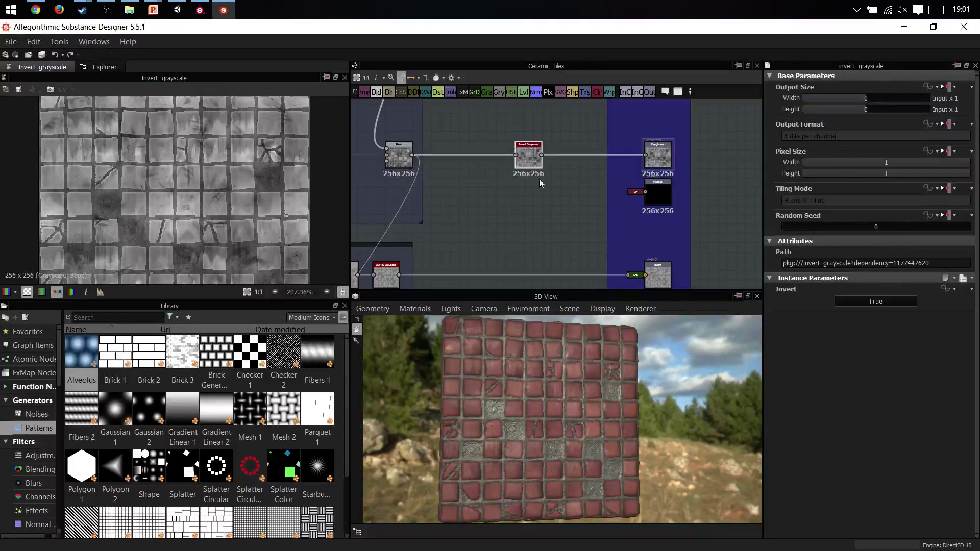
double_click(658, 162)
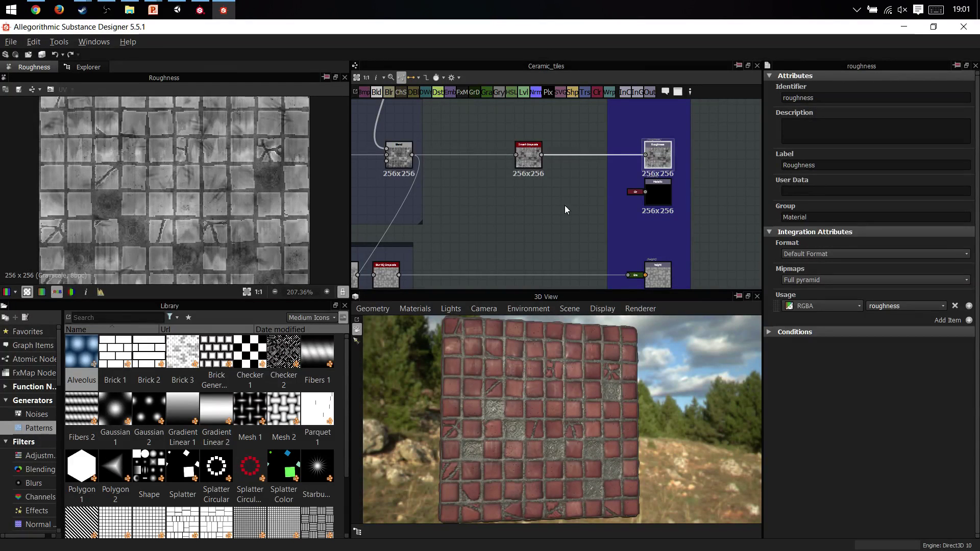
Expose the Invert Grayscale node's Invert parameter as a new graph input named invert.
double_click(535, 146)
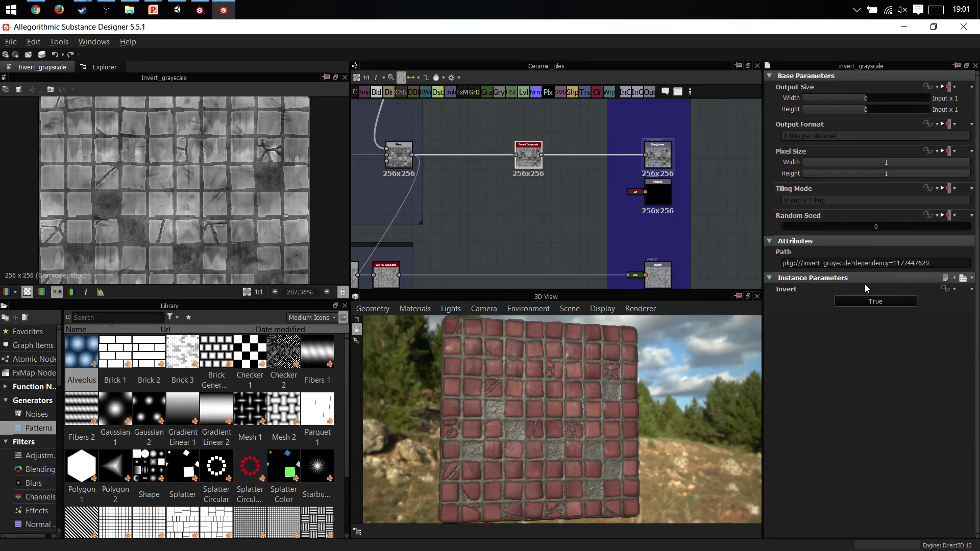
left_click(952, 288)
left_click(934, 369)
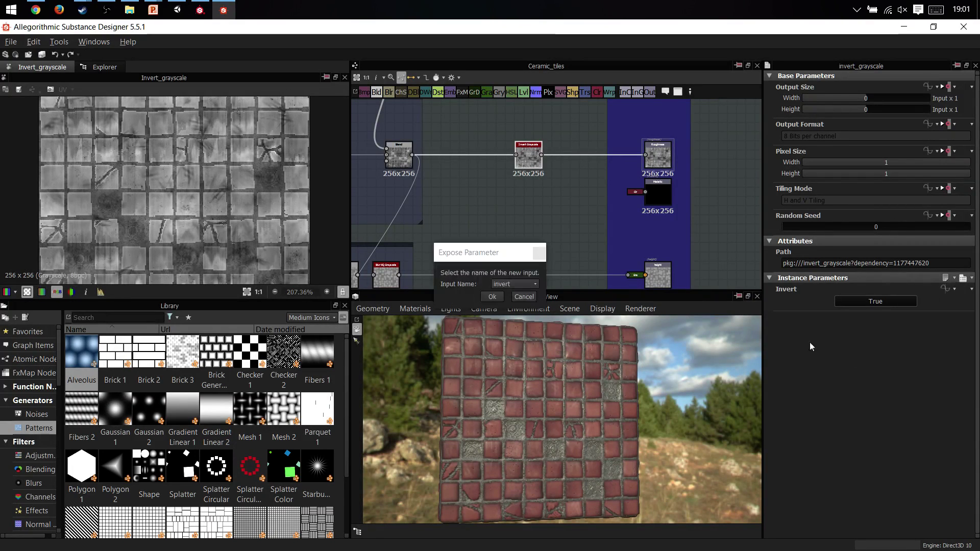
left_click(486, 299)
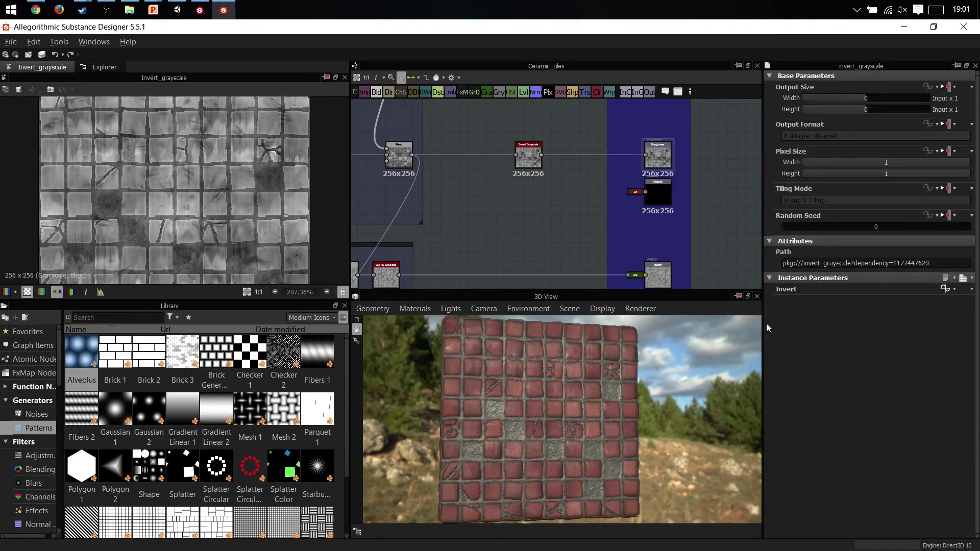
Toggle the default of the graph's exposed Invert input between False and True to compare the material's roughness.
left_click(525, 264)
scroll(850, 403, "down", 10)
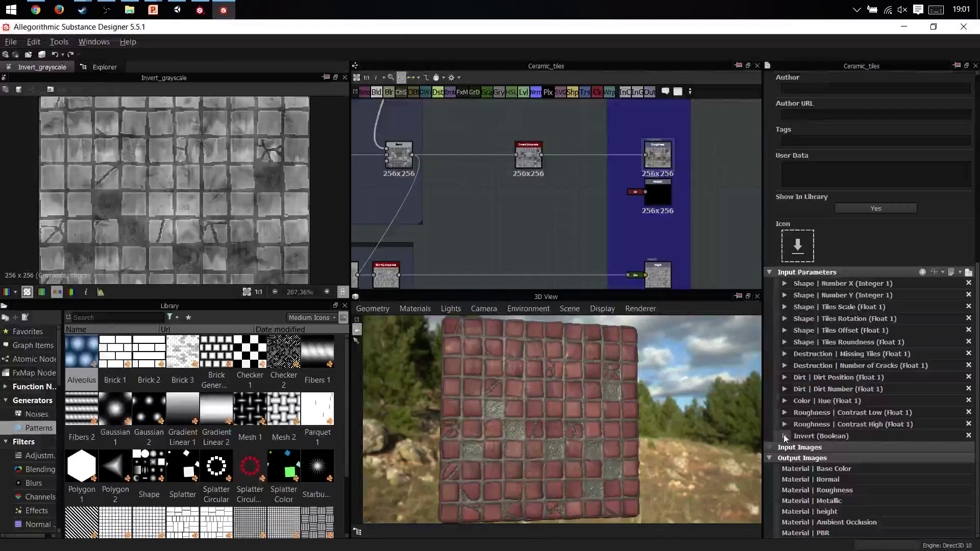
scroll(578, 200, "down", 5)
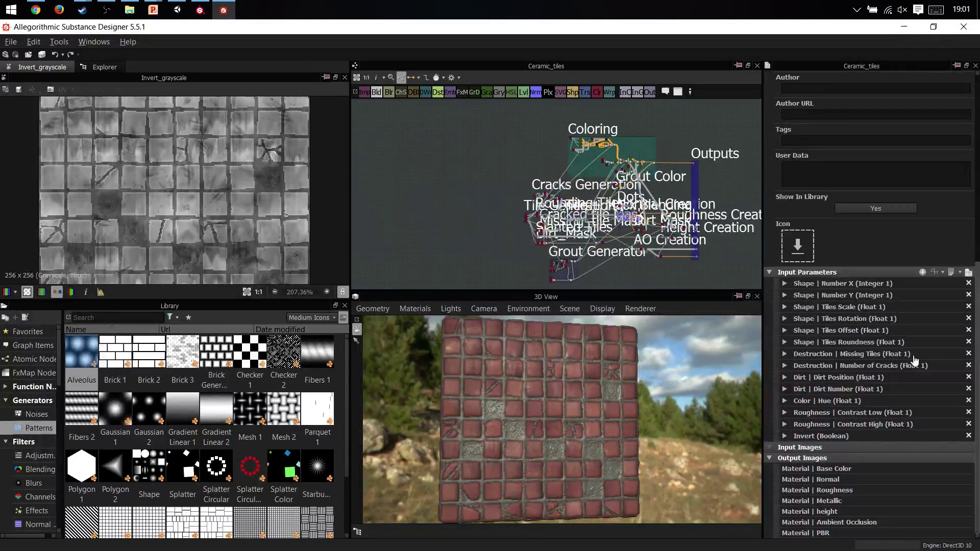
left_click(784, 436)
scroll(842, 409, "down", 3)
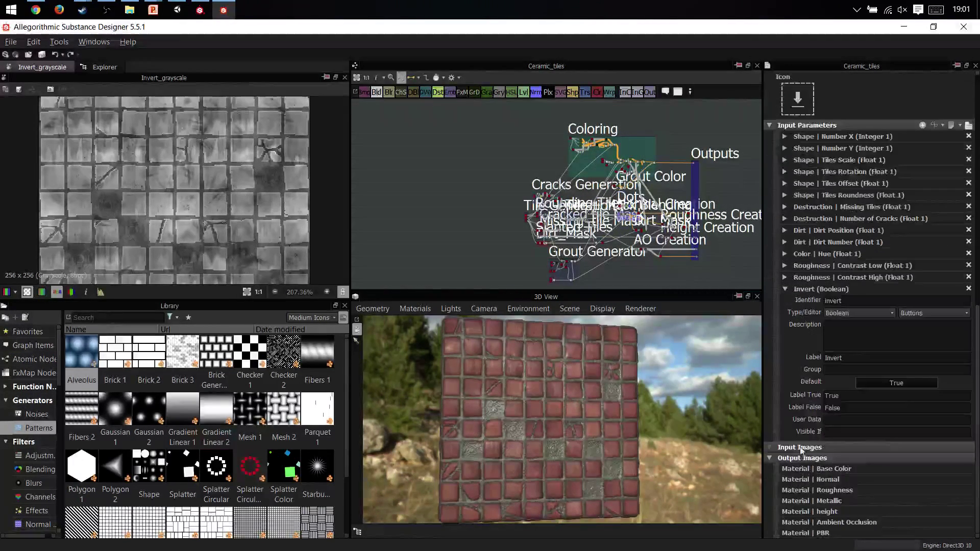
left_click(896, 385)
left_click(897, 385)
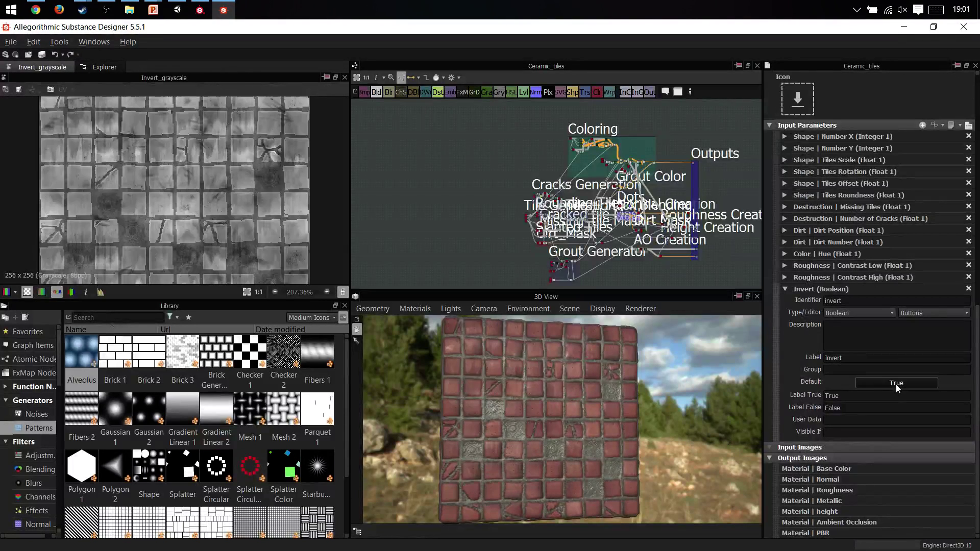
left_click(897, 385)
left_click(896, 385)
Switch to the closing slide of the Pres_MUUG2 PowerPoint slide show.
key("alt+Tab")
key("alt+Tab")
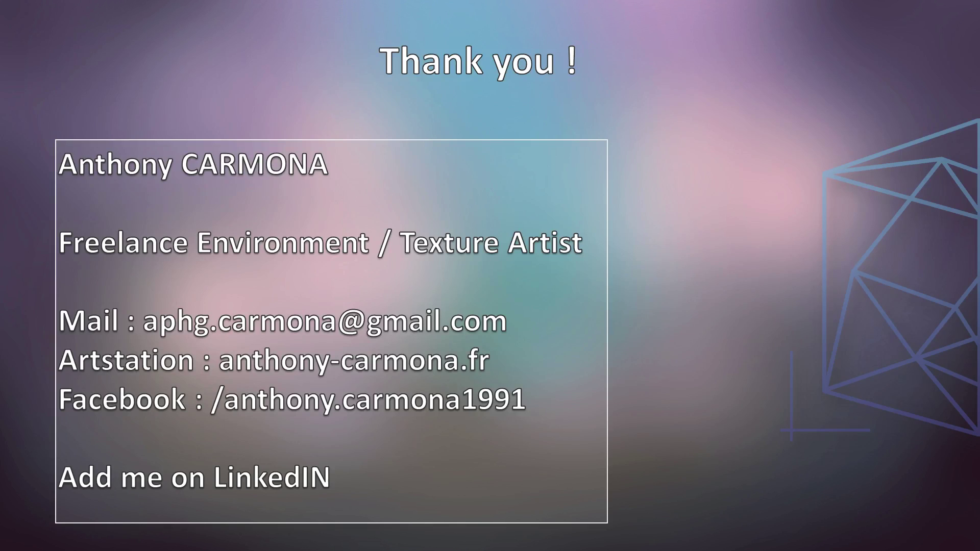
Switch to Chrome and stop the YouTube live stream of the Allegorithmic + Unity substance talk.
key("alt+Tab")
key("alt+Tab")
key("alt+Tab")
key("alt+Tab")
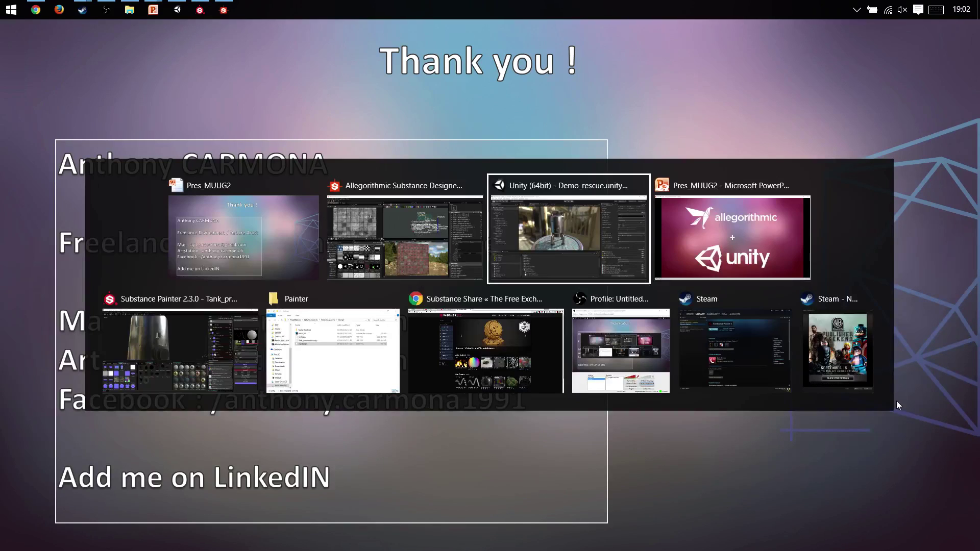
left_click(442, 372)
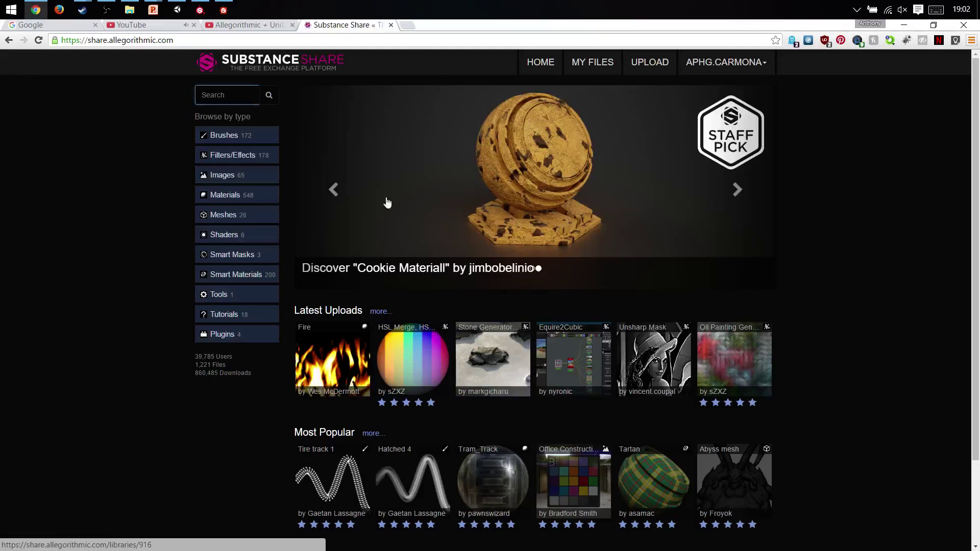
left_click(138, 25)
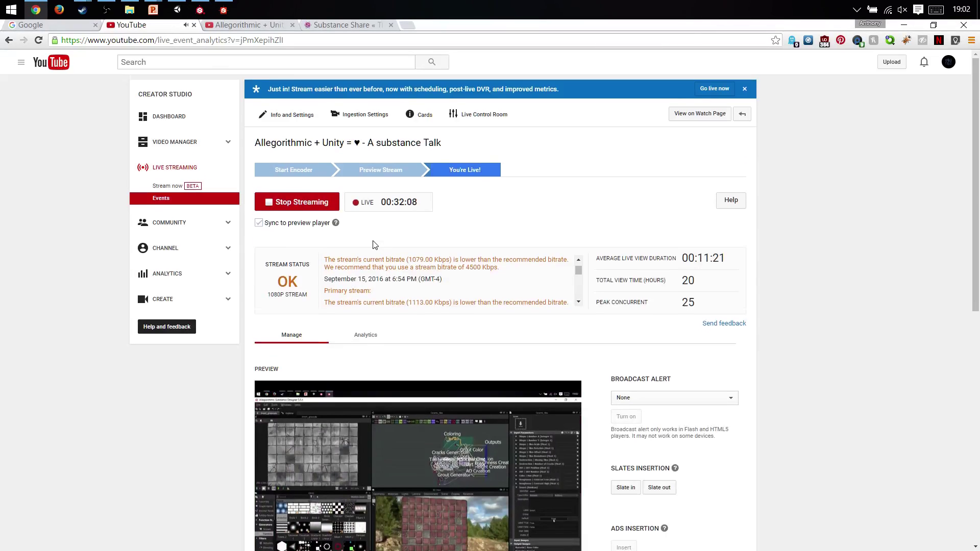
scroll(327, 194, "down", 1)
left_click(302, 151)
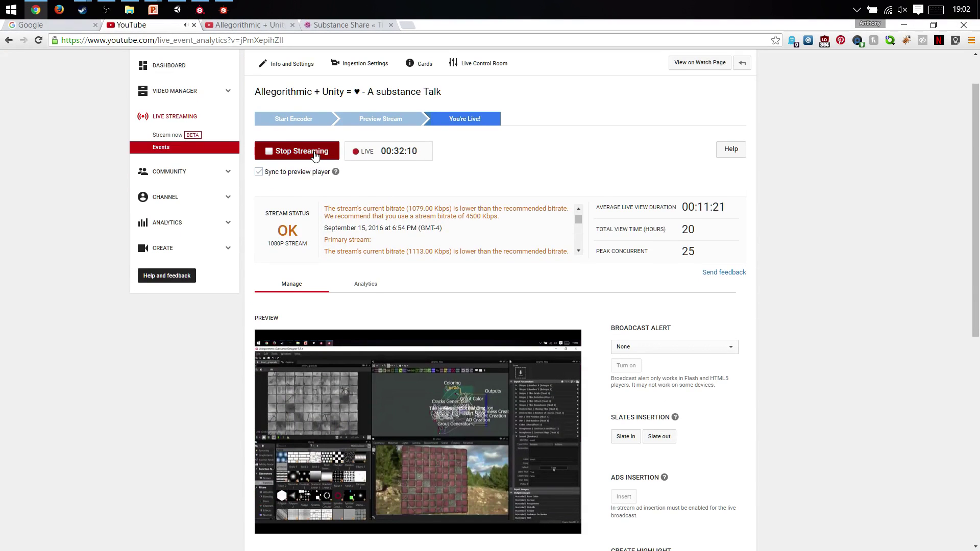